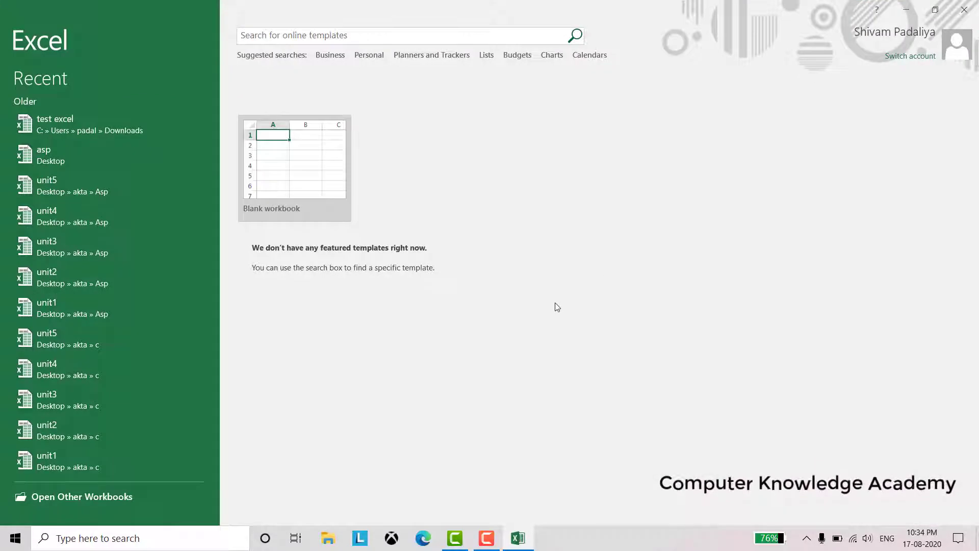
Start a blank workbook, Book1, from the Excel start screen
left_click(277, 175)
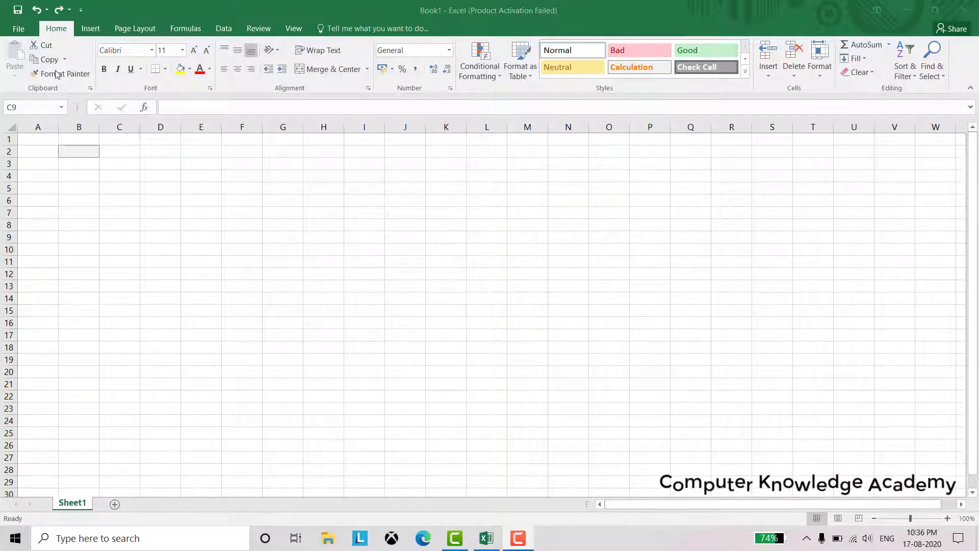
Save the workbook to This PC > Desktop as Book1, keeping the Excel Workbook type
left_click(20, 13)
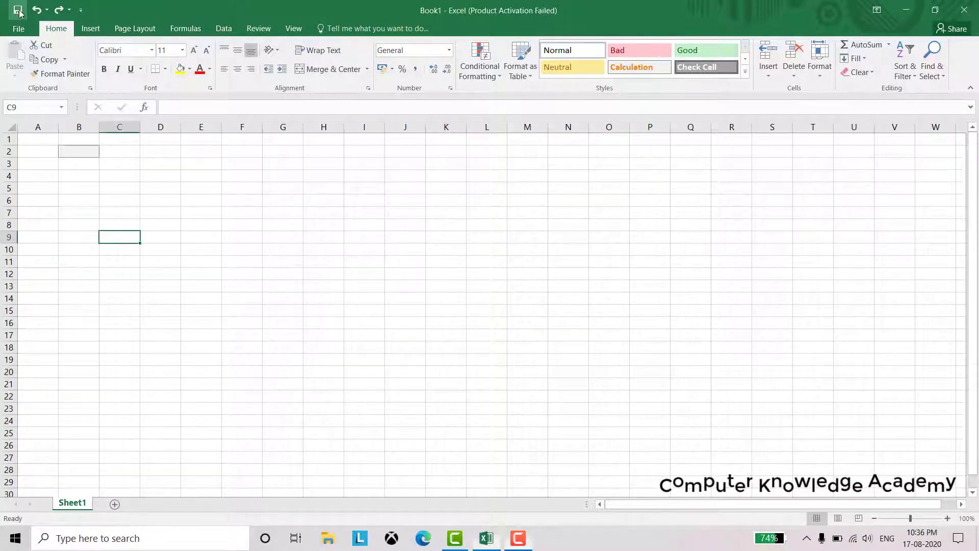
left_click(19, 13)
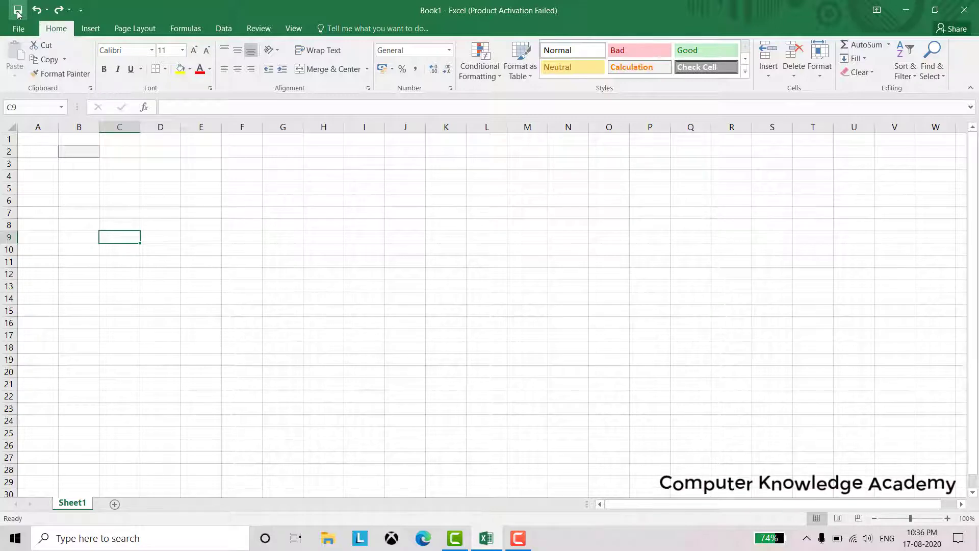
left_click(154, 139)
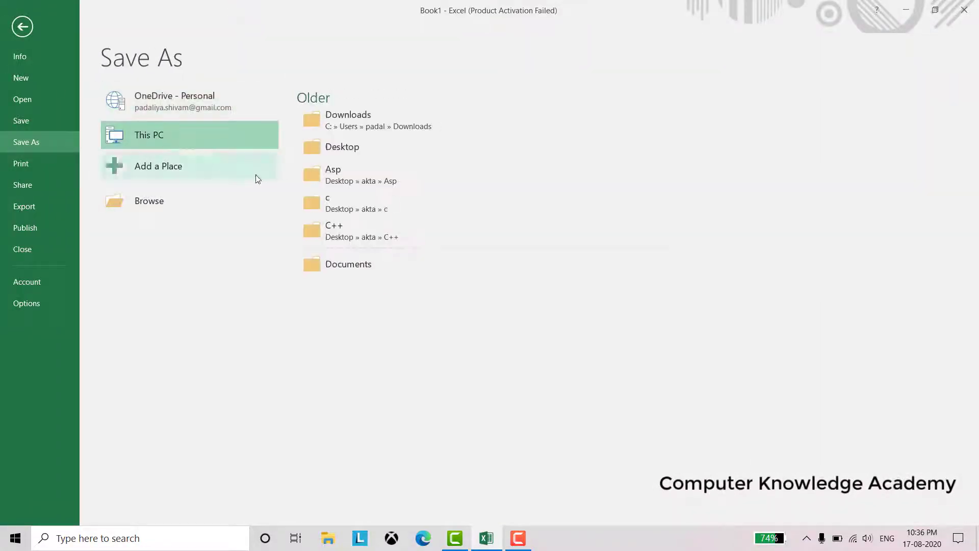
left_click(339, 147)
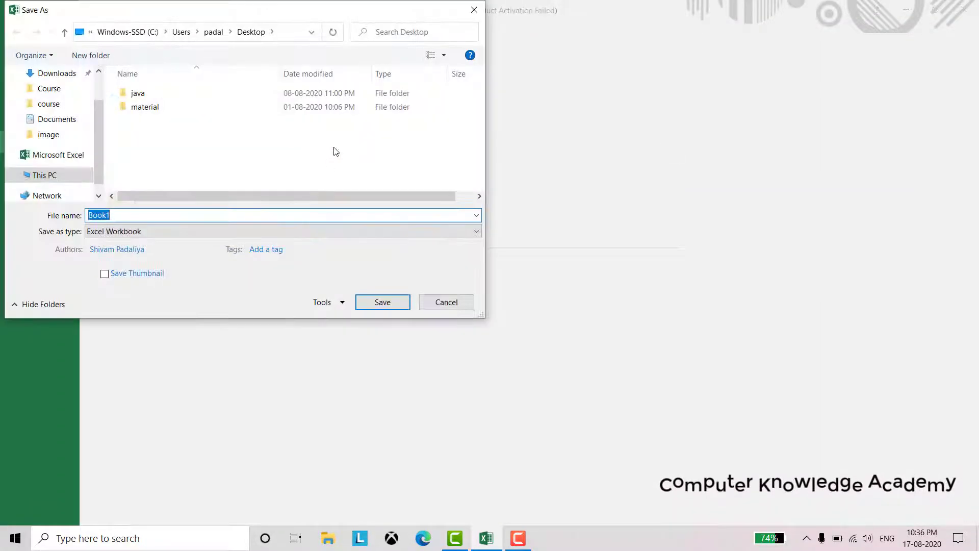
left_click(127, 216)
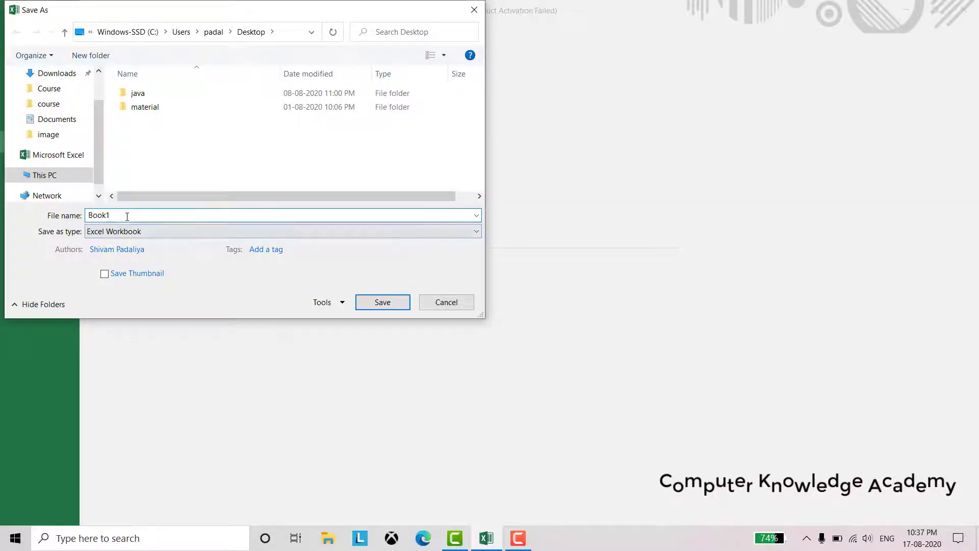
left_click_drag(118, 214, 82, 215)
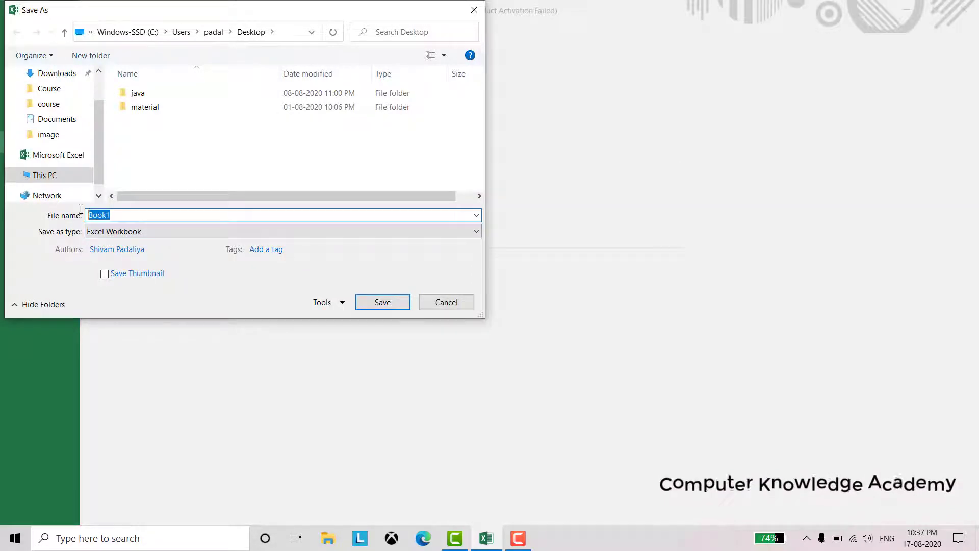
left_click(104, 232)
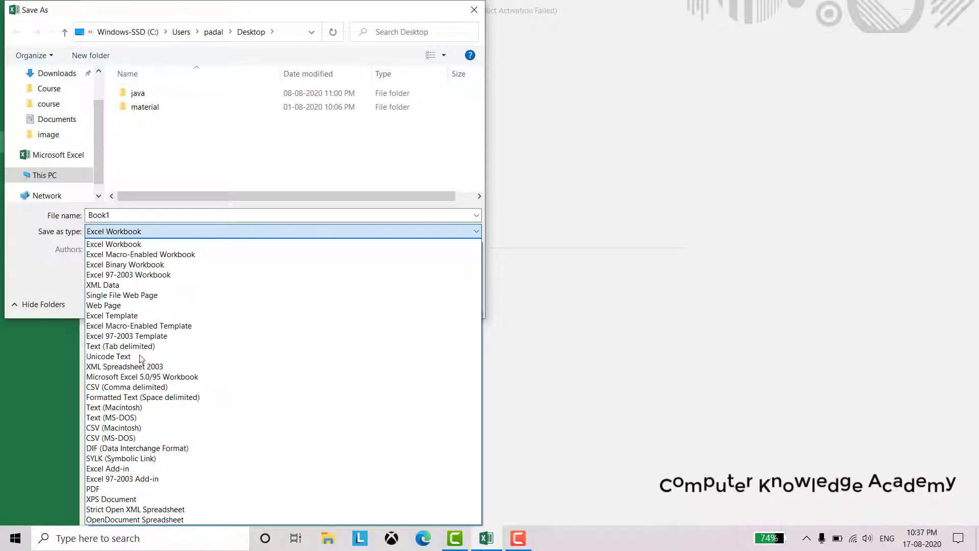
left_click(140, 246)
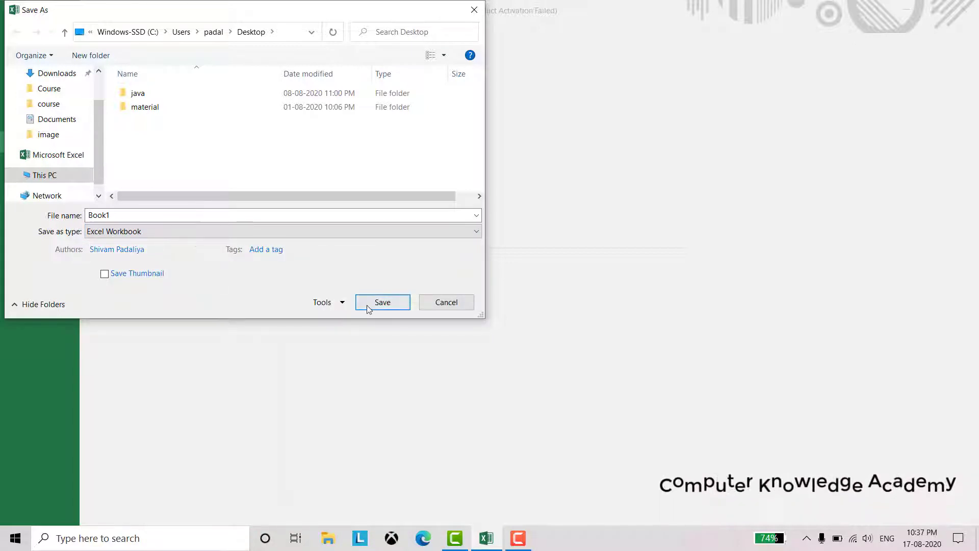
left_click(382, 302)
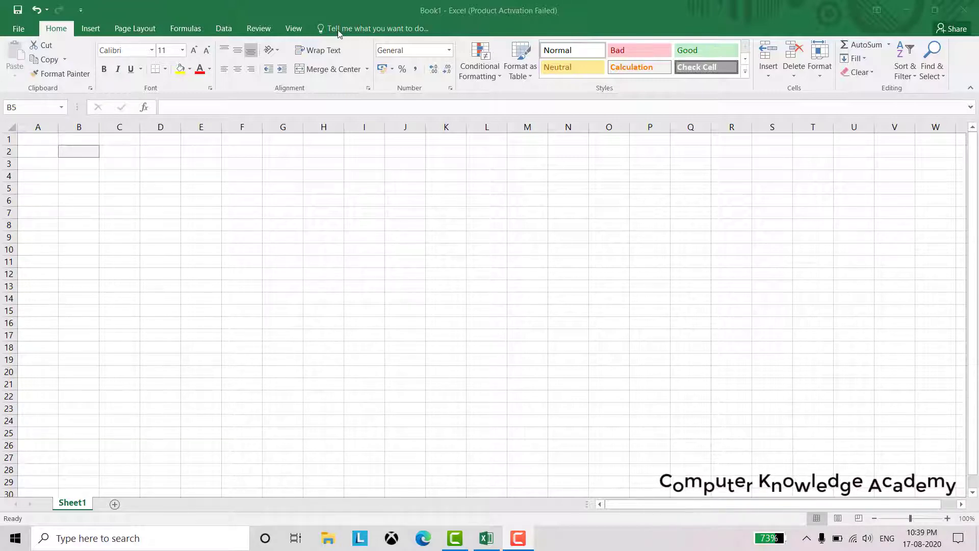
Close the Book1 workbook from the File menu
left_click(16, 29)
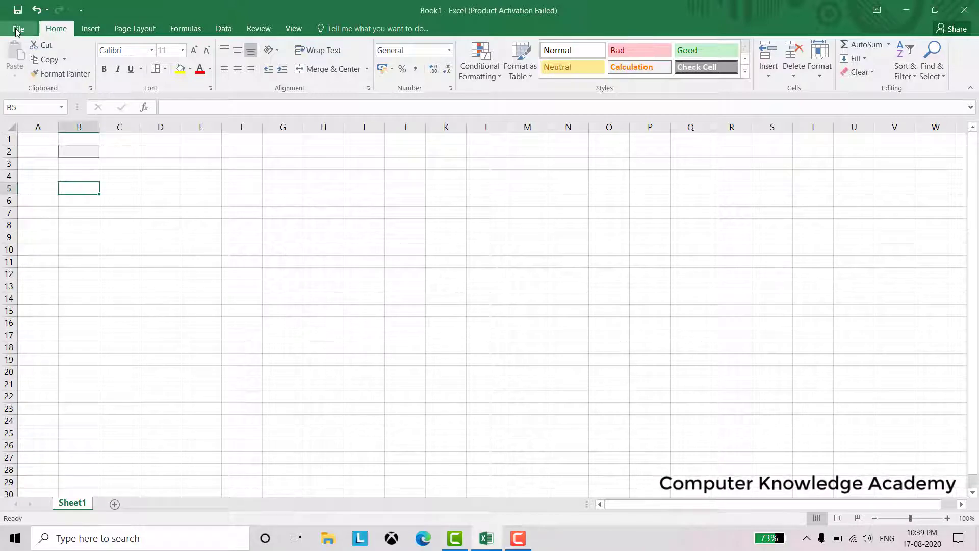
left_click(16, 30)
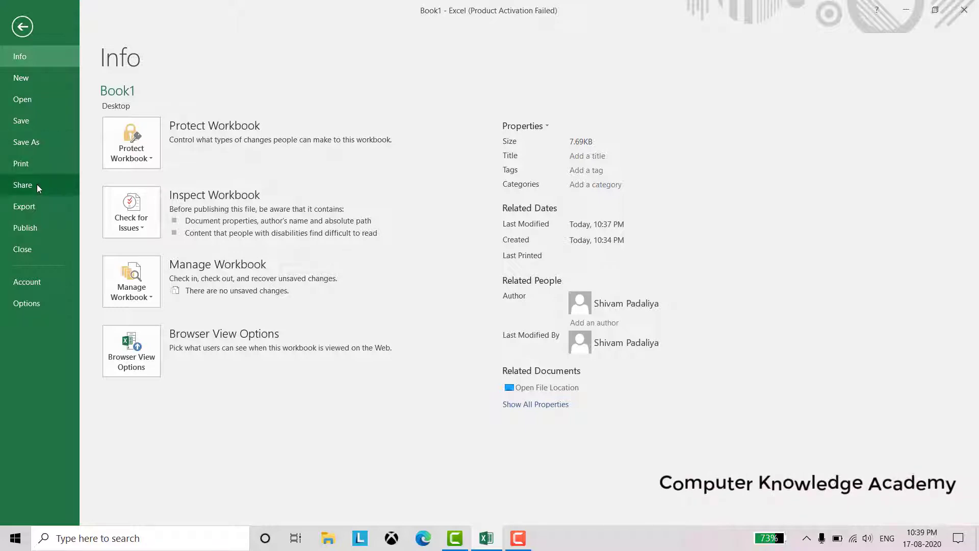
left_click(36, 250)
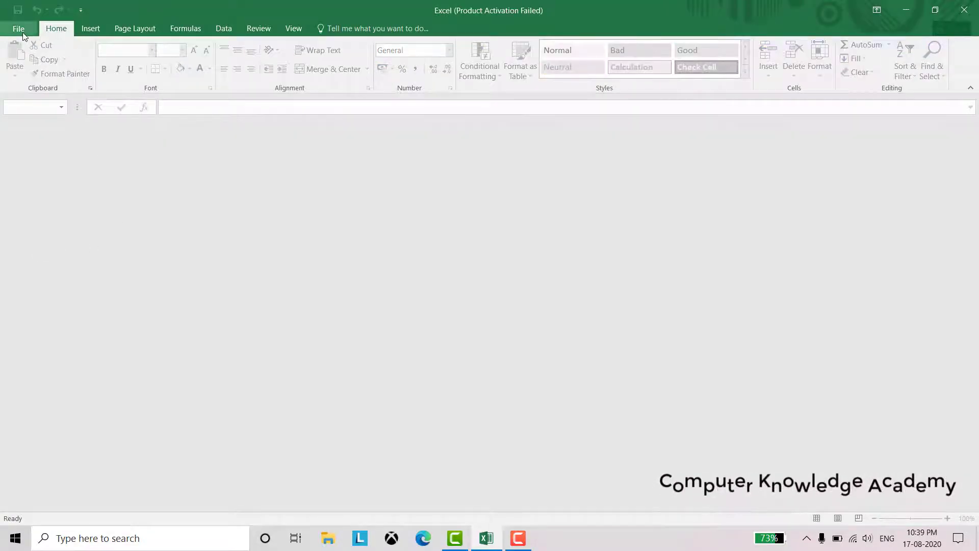
Create a new blank workbook from File > New
left_click(22, 31)
left_click(20, 77)
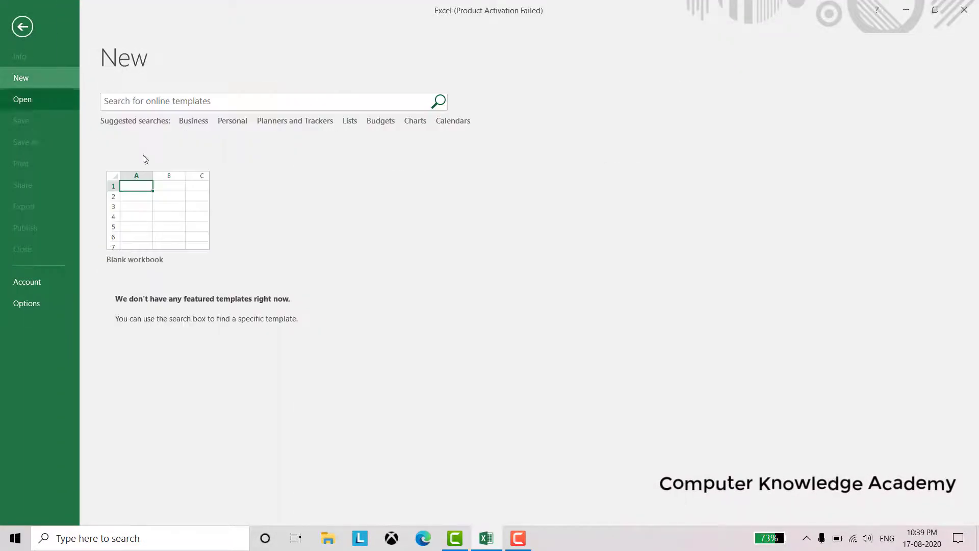
left_click(167, 190)
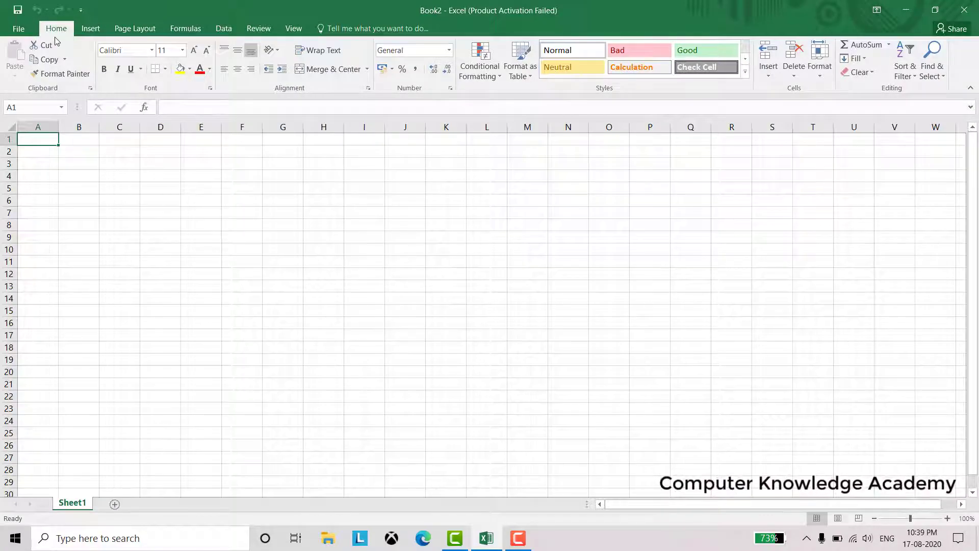
left_click(98, 34)
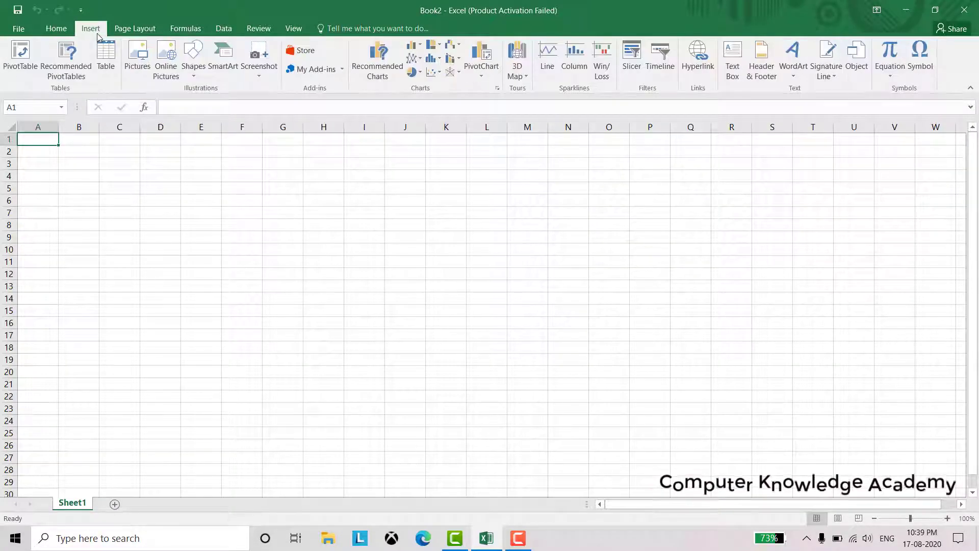
left_click(129, 33)
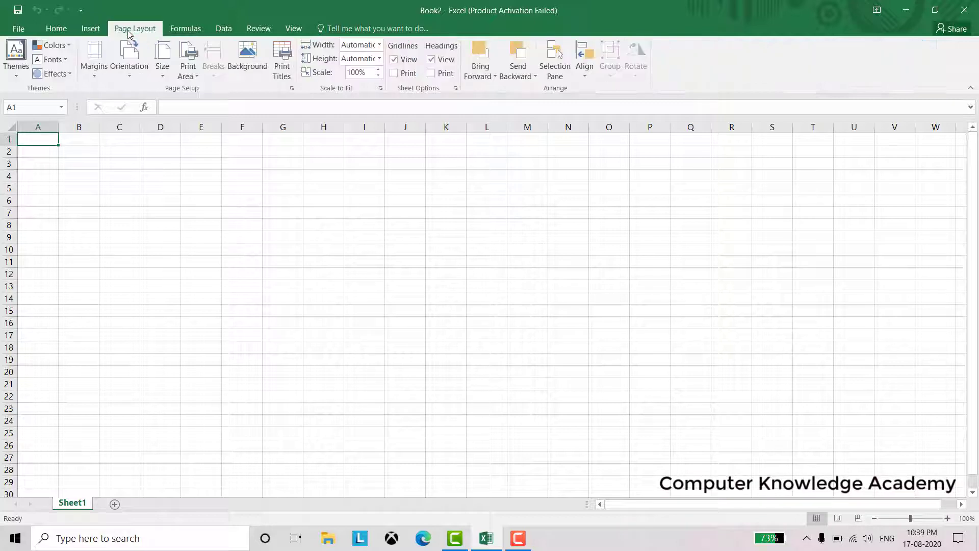
left_click(187, 31)
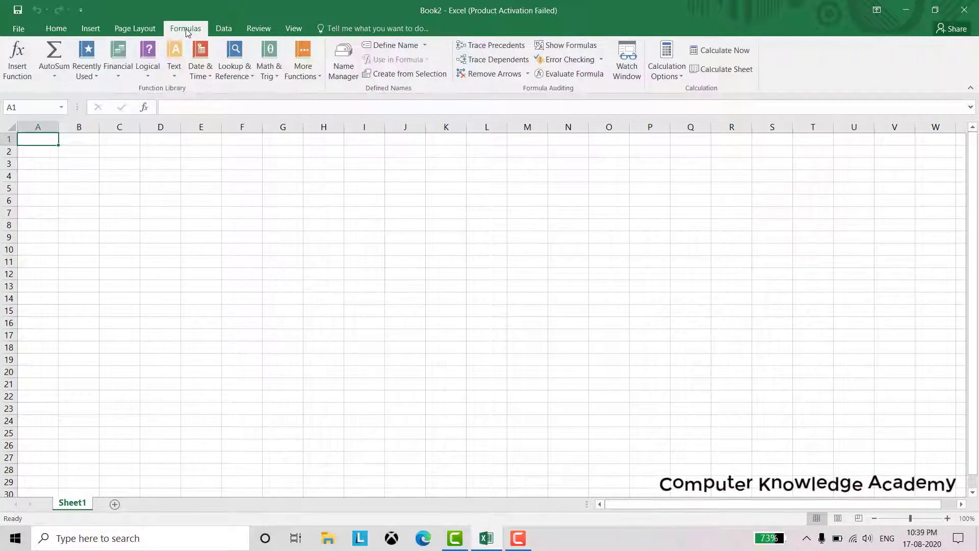
left_click(220, 35)
left_click(260, 35)
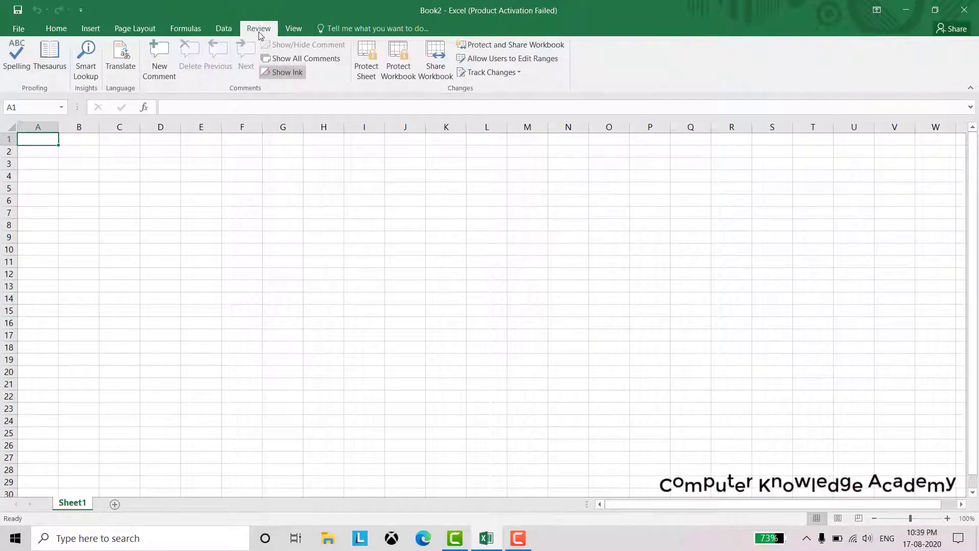
left_click(294, 33)
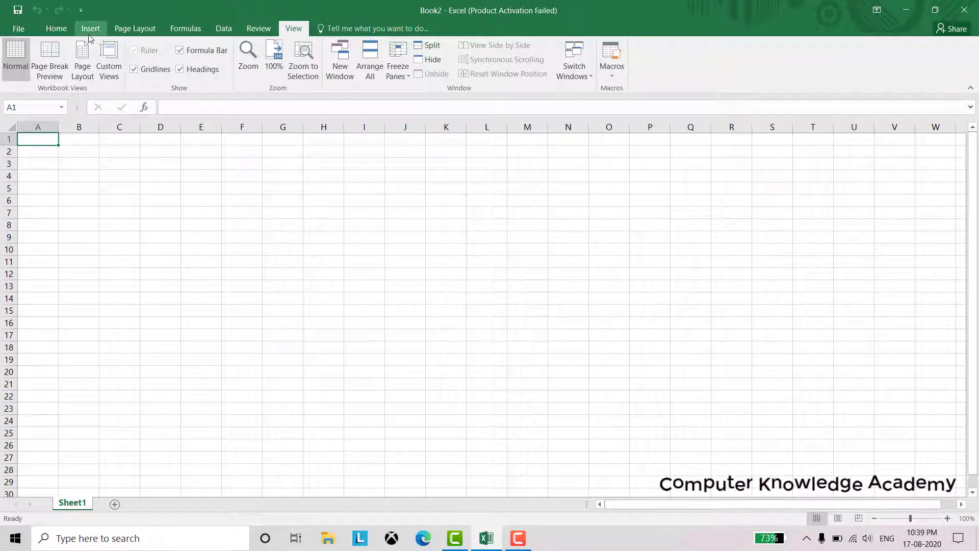
left_click(53, 32)
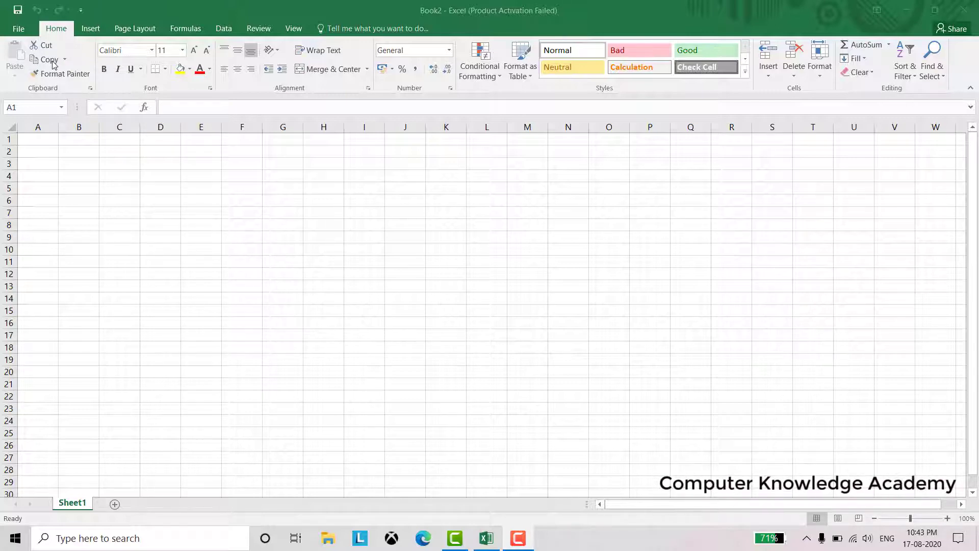
Browse the Font and Font Size lists, return size to 11, and view Borders and Fill Color choices
left_click(152, 50)
left_click(152, 51)
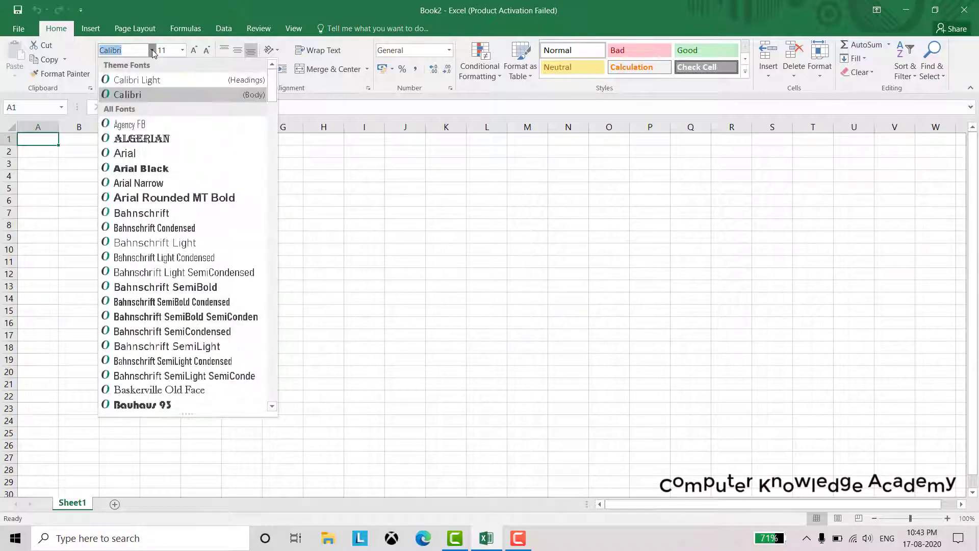
left_click(152, 50)
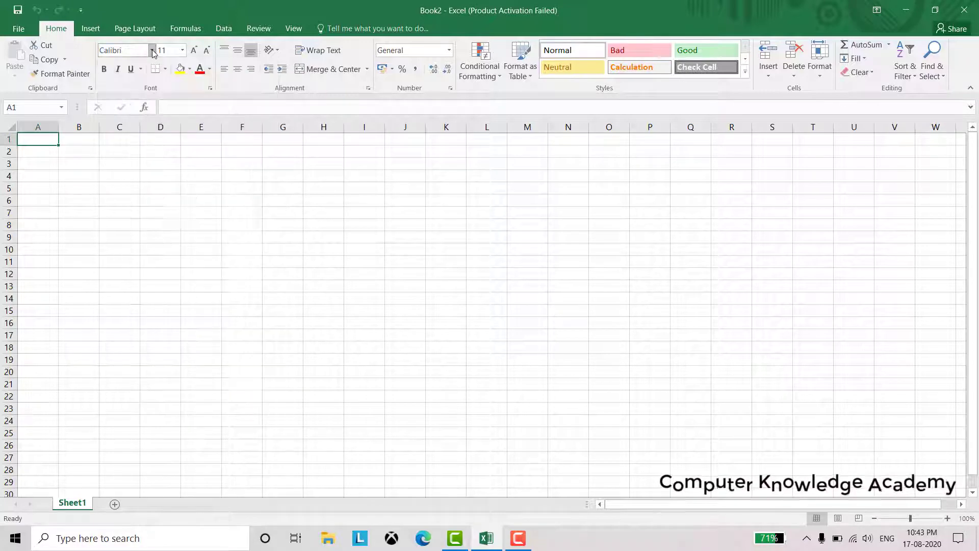
left_click(183, 51)
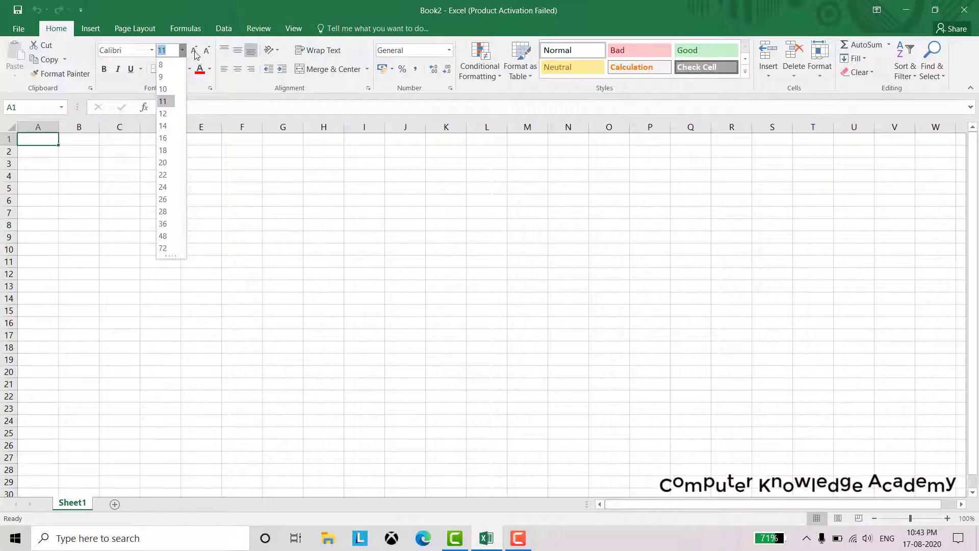
left_click(195, 52)
left_click(207, 51)
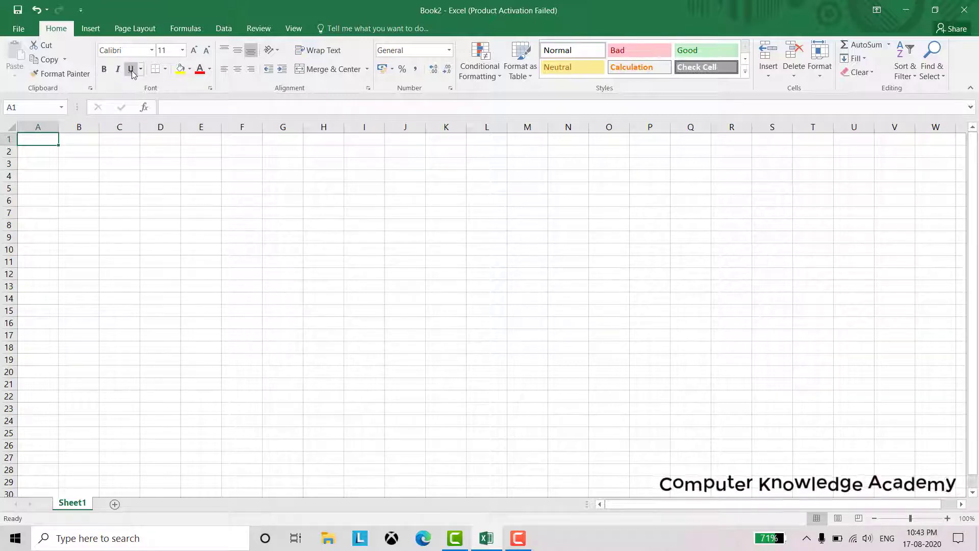
left_click(164, 71)
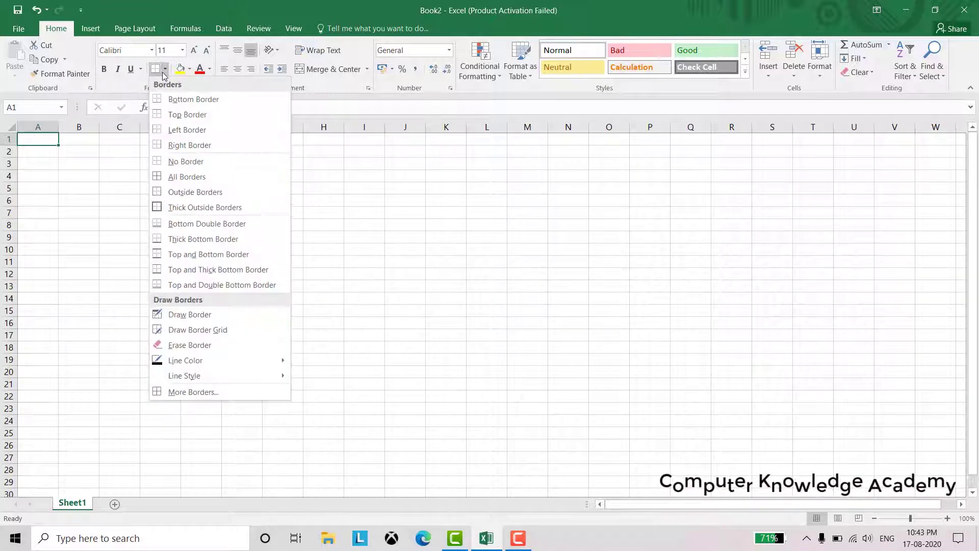
left_click(189, 71)
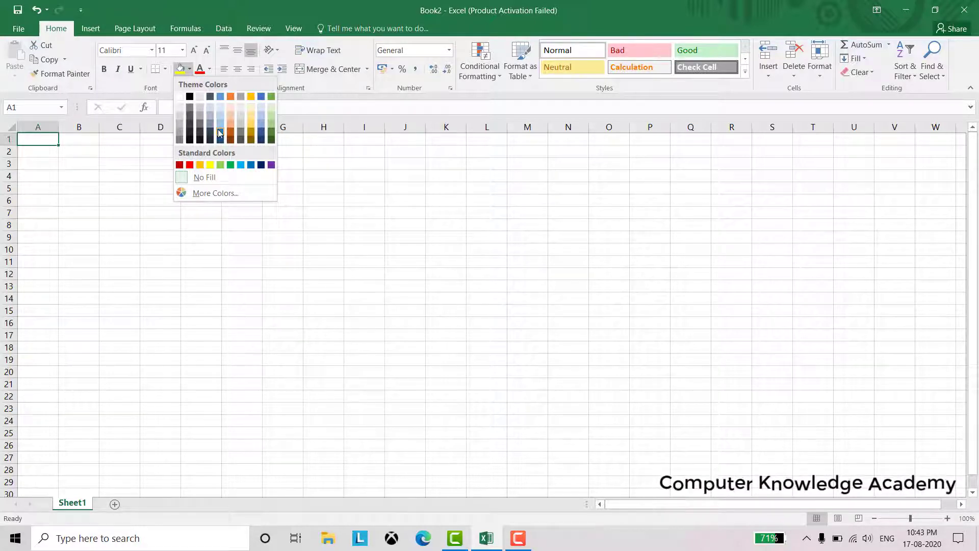
Fill cells A1, C6, F13 and D15 with red
left_click(190, 164)
left_click(131, 198)
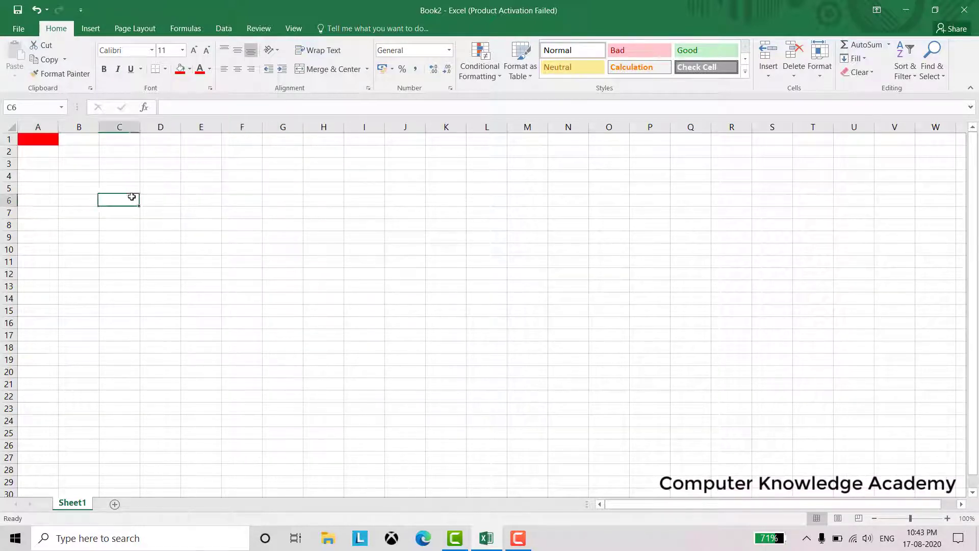
left_click(180, 69)
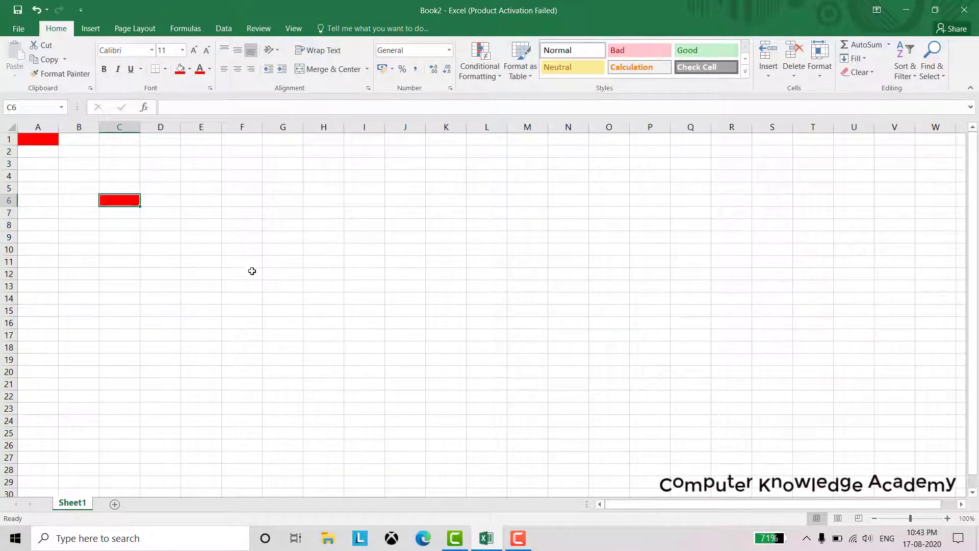
left_click(246, 282)
left_click(180, 69)
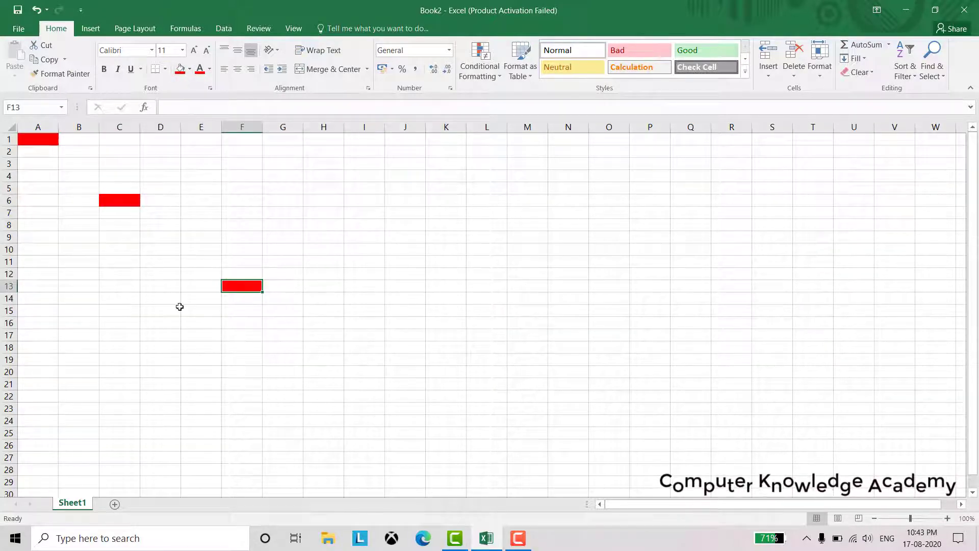
left_click(177, 309)
left_click(181, 69)
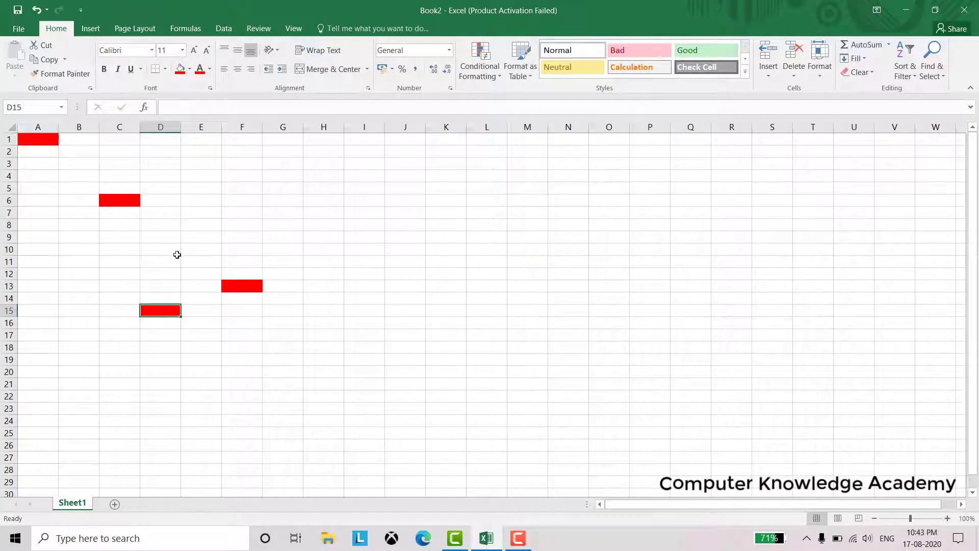
Enter Hello in cell E8
left_click(204, 227)
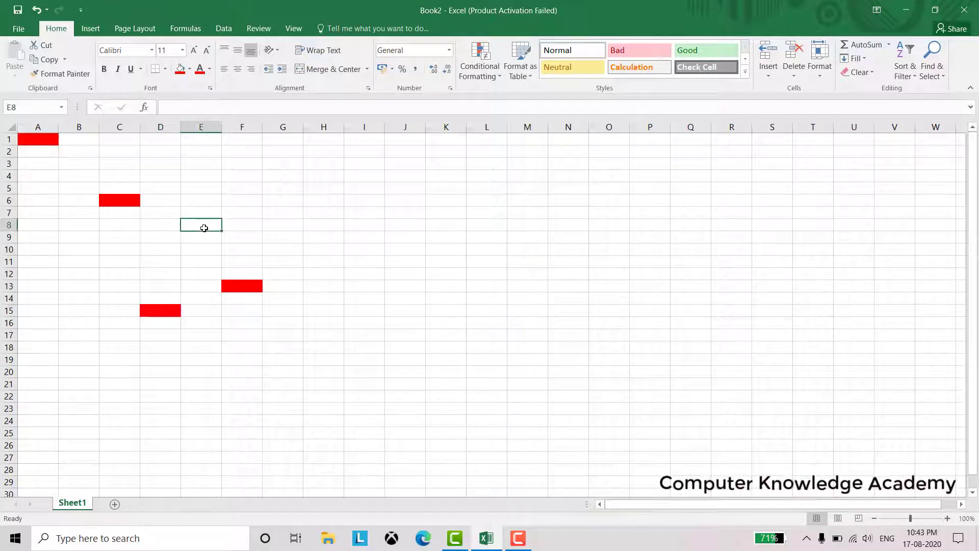
left_click(209, 72)
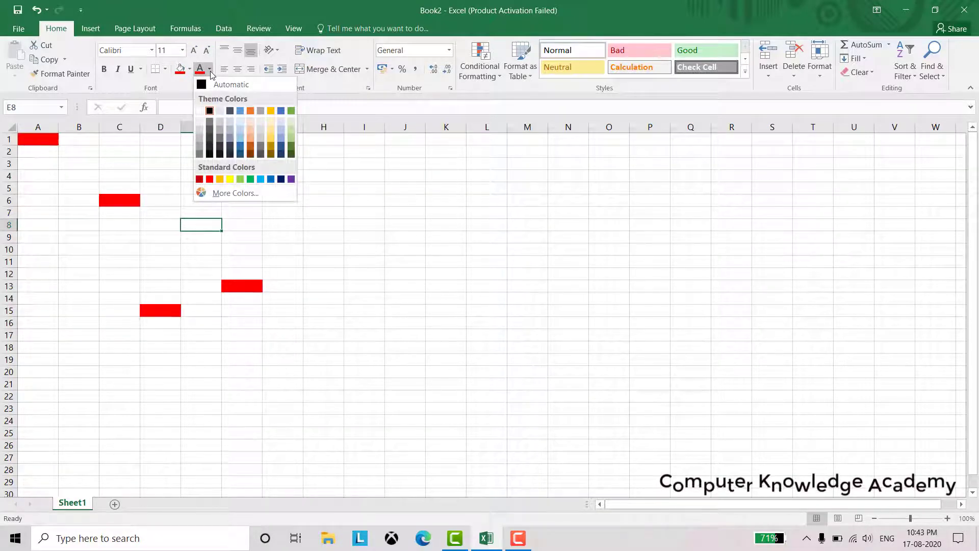
left_click(196, 228)
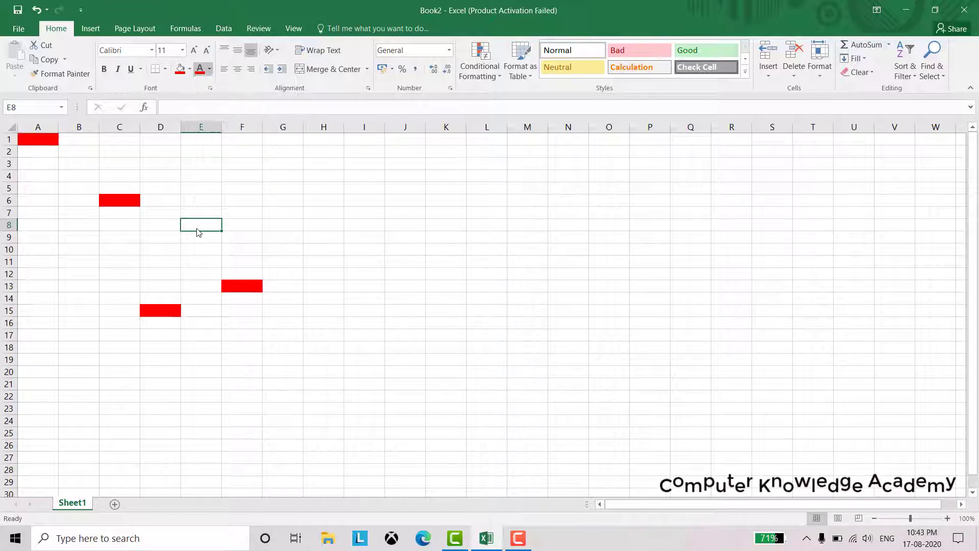
type("Hello")
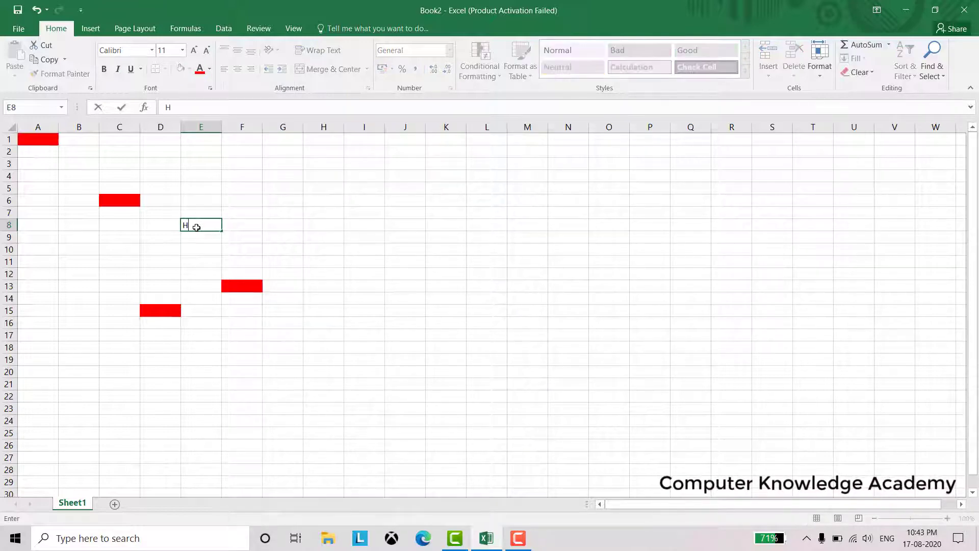
left_click(146, 225)
Make Hello green, bold and 20 pt, and widen column E to fit
left_click(208, 225)
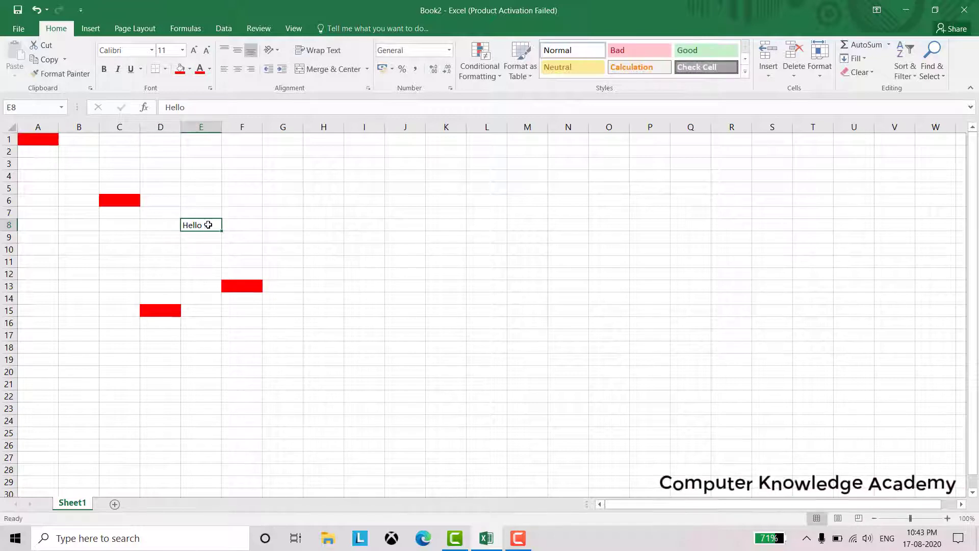
left_click(209, 69)
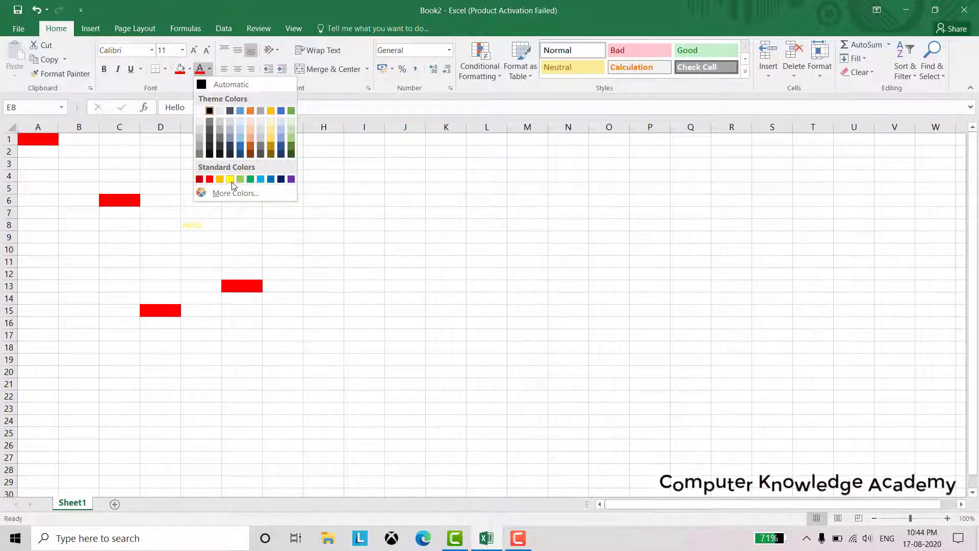
left_click(251, 179)
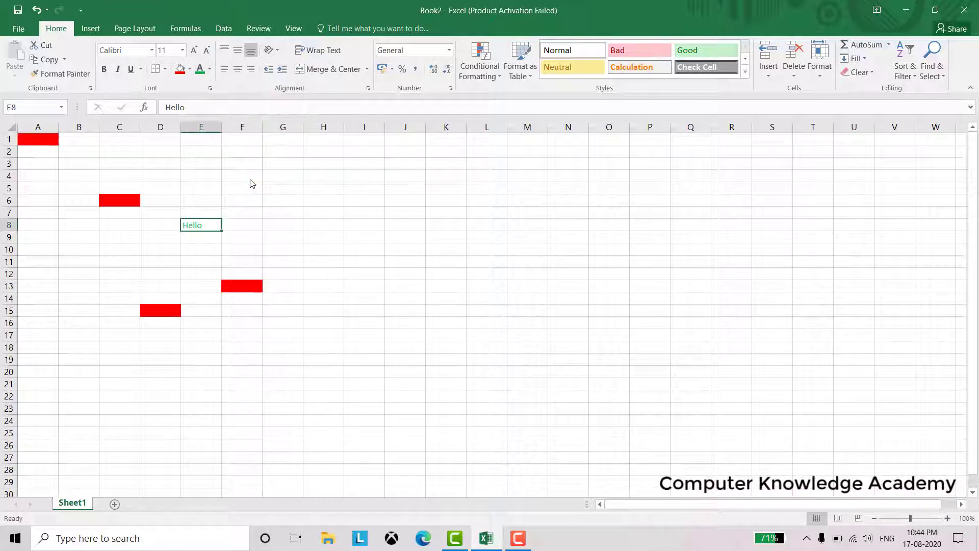
left_click(104, 69)
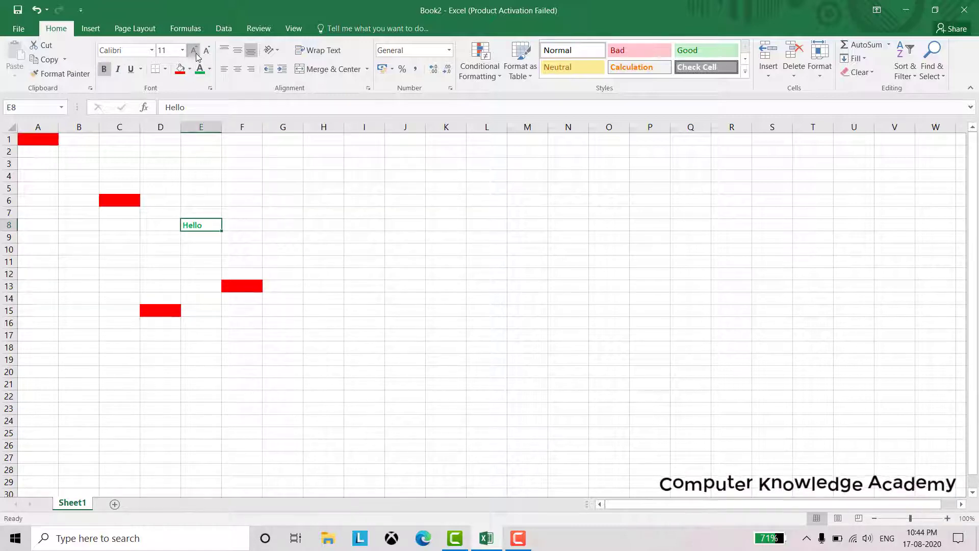
left_click(195, 51)
left_click(194, 50)
left_click(194, 50)
left_click(195, 50)
left_click(194, 50)
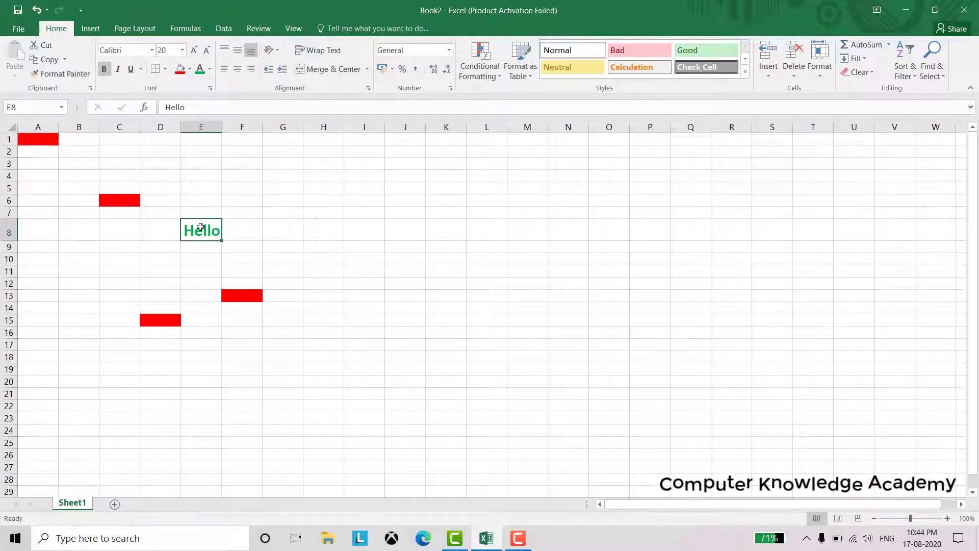
left_click_drag(223, 130, 276, 144)
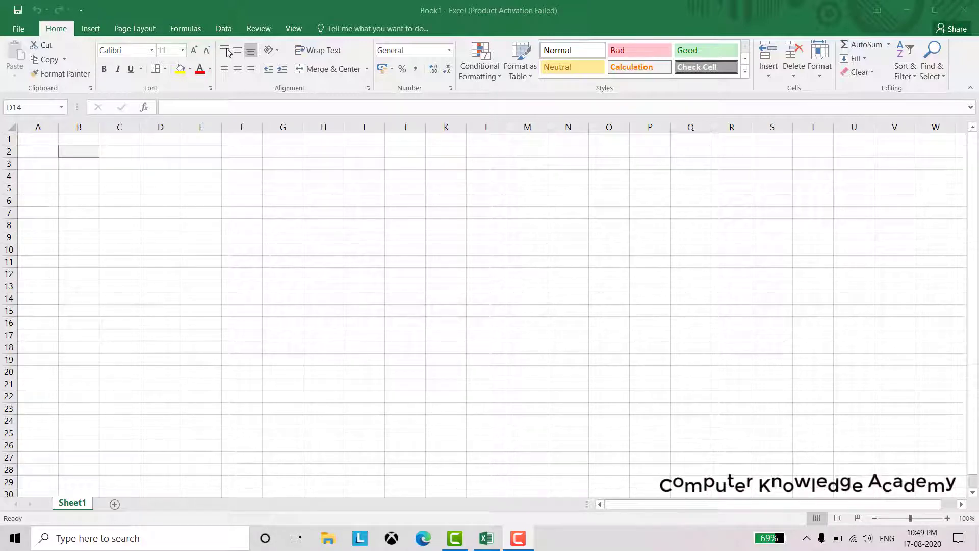
Enter Hello in cell D6
left_click(167, 199)
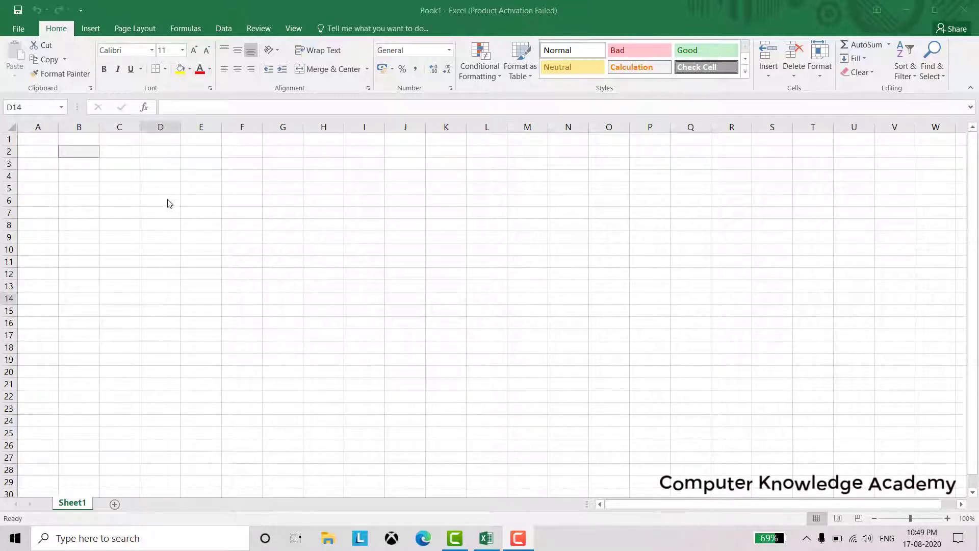
type("H")
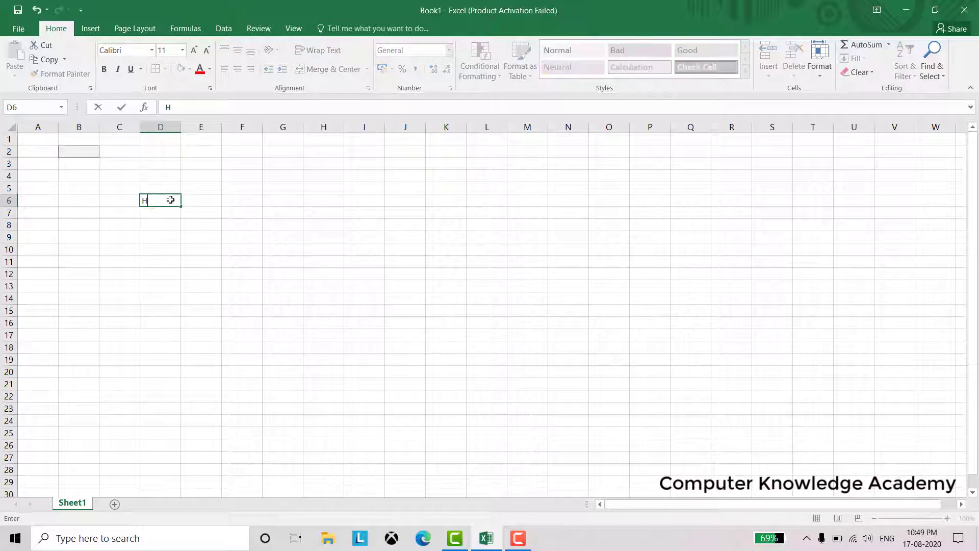
type("ello")
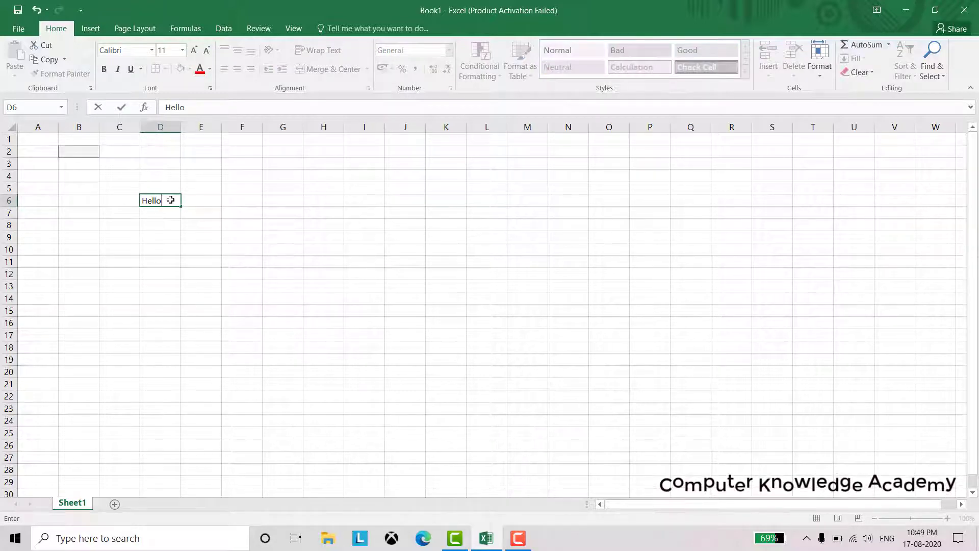
key("Return")
Enlarge Hello to 24 pt and widen column D to fit it
left_click(169, 200)
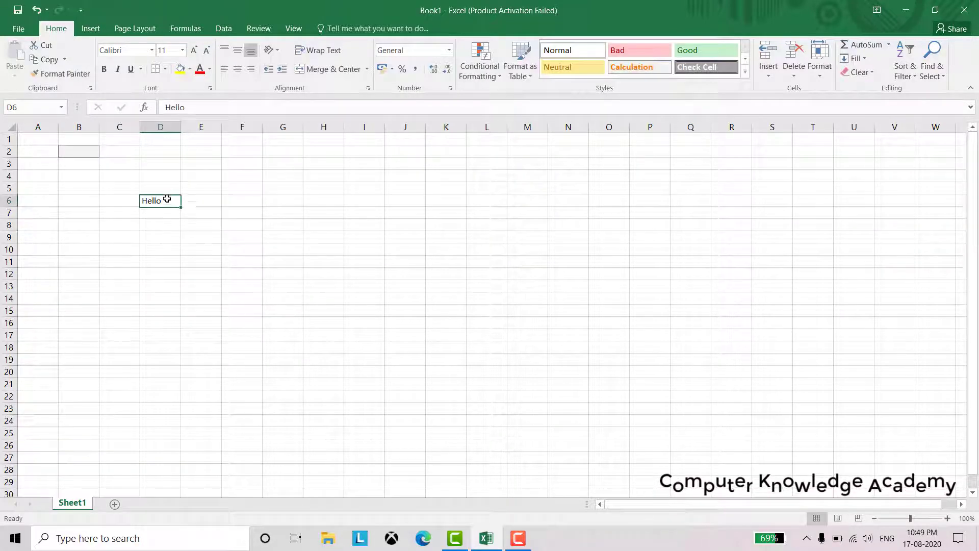
left_click(195, 50)
left_click(194, 50)
left_click(194, 50)
left_click(195, 50)
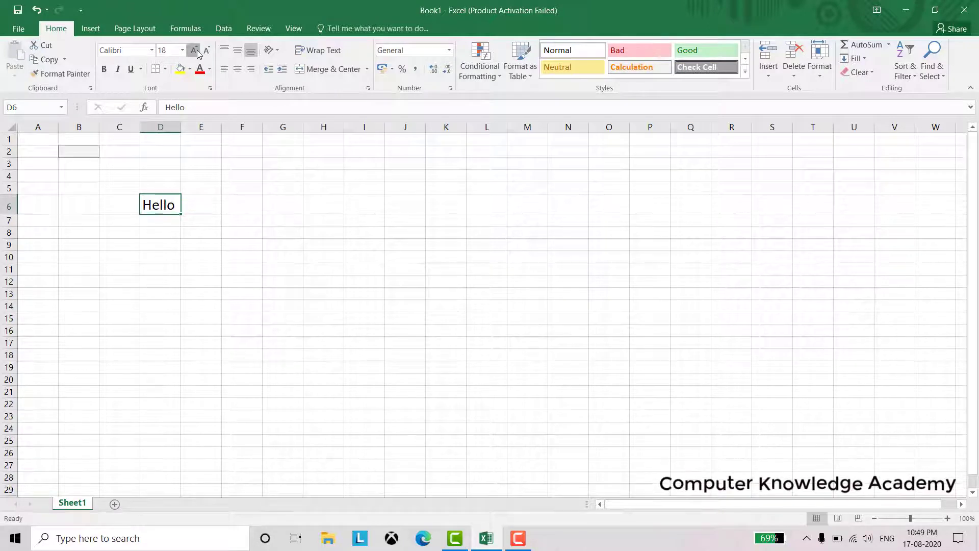
left_click(195, 50)
left_click(195, 50)
left_click(194, 50)
left_click_drag(181, 128, 225, 135)
left_click(181, 237)
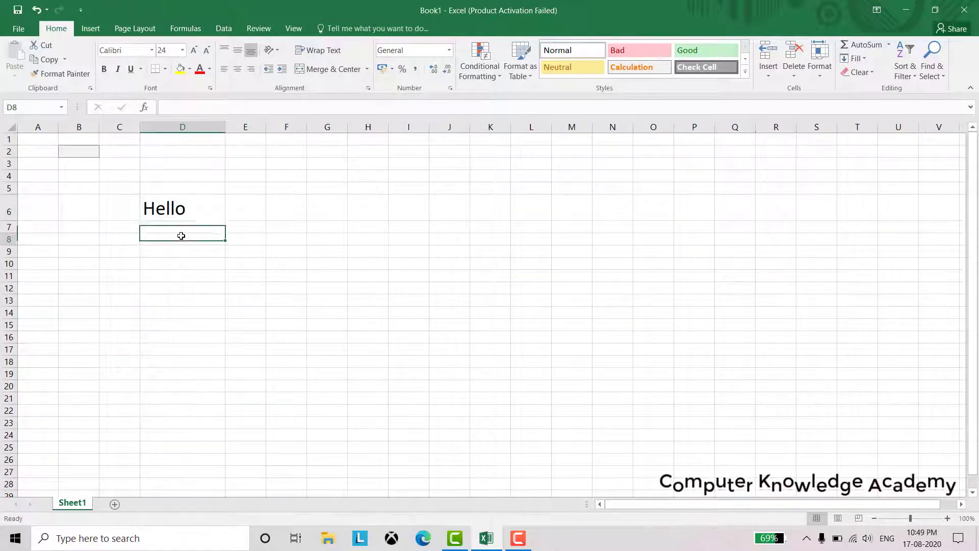
left_click(181, 208)
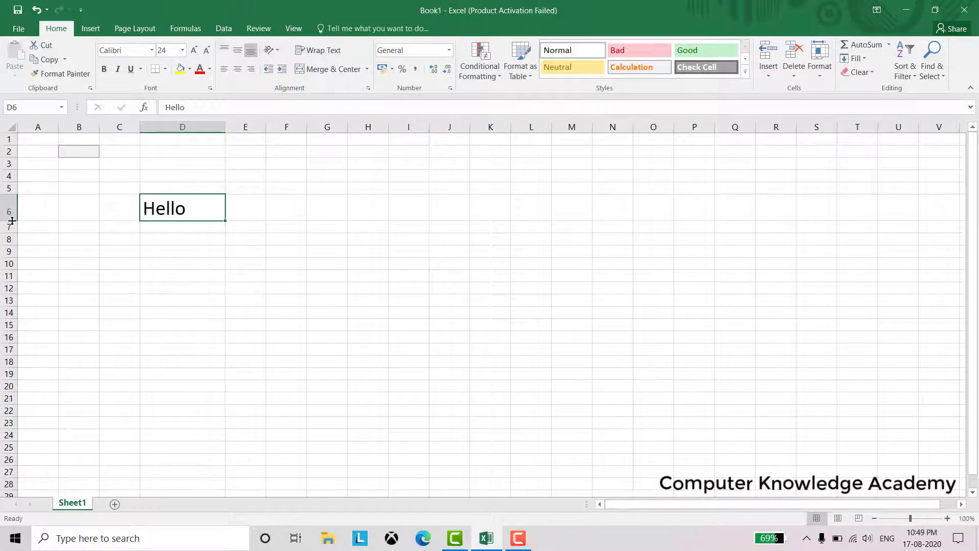
Make row 6 about 128 points tall
left_click_drag(10, 220, 17, 305)
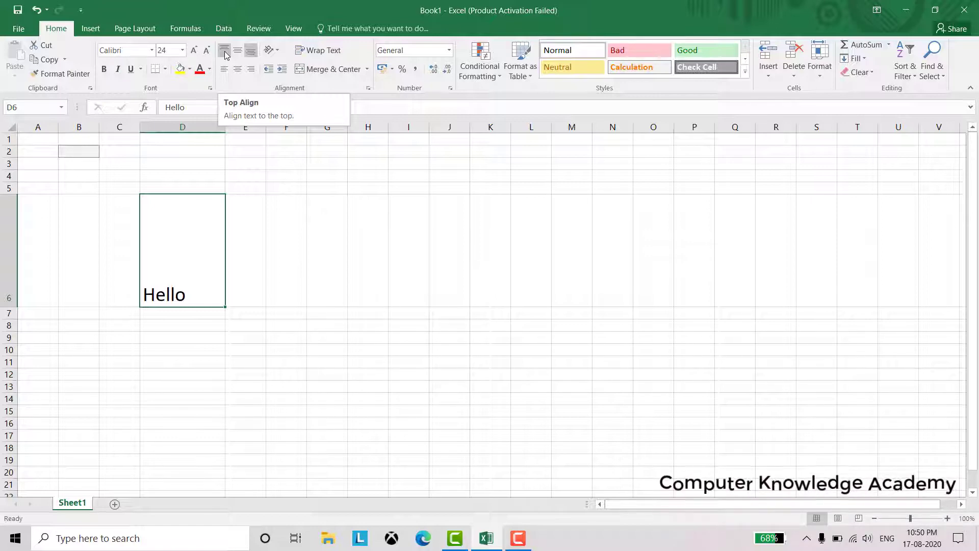
Cycle Hello through top, middle, bottom, then left, center, right alignment, ending bottom-right
left_click(225, 51)
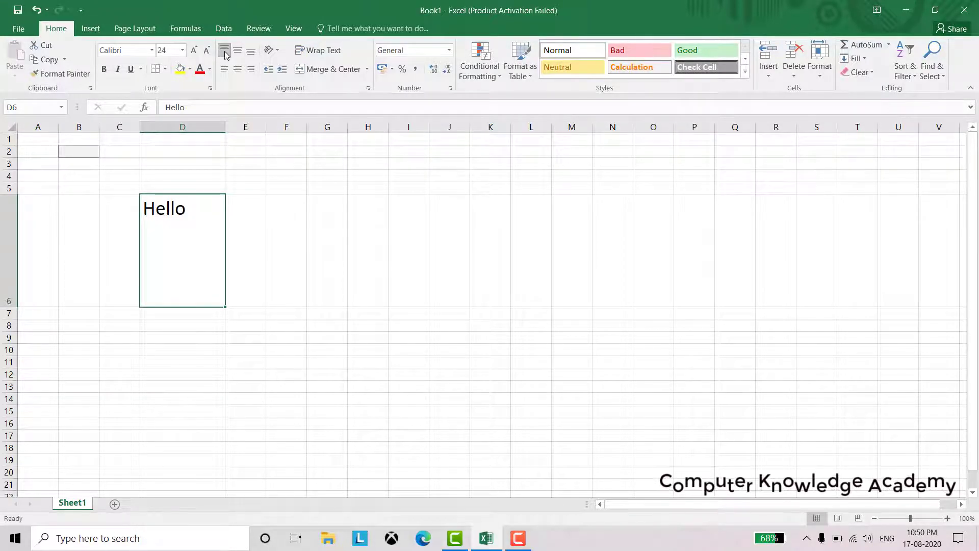
left_click(241, 51)
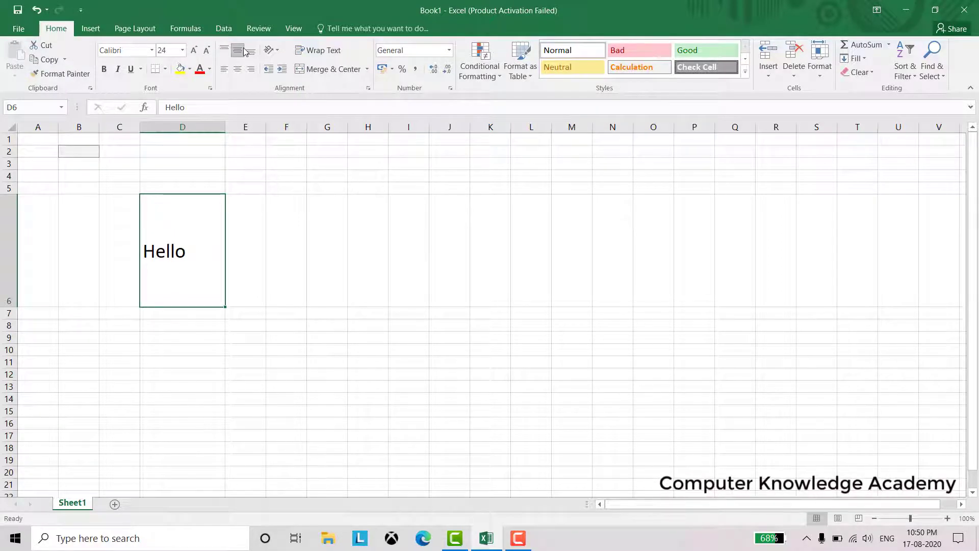
left_click(249, 51)
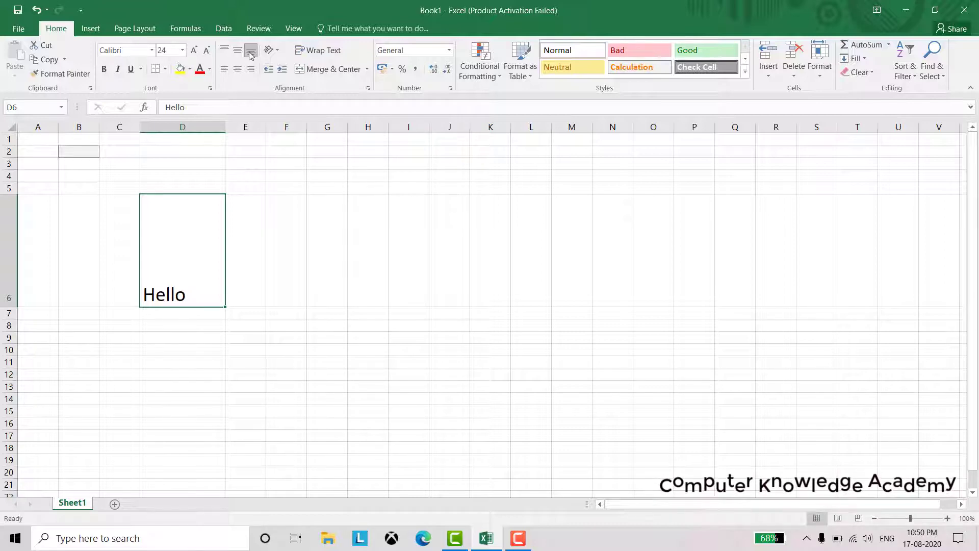
left_click(223, 51)
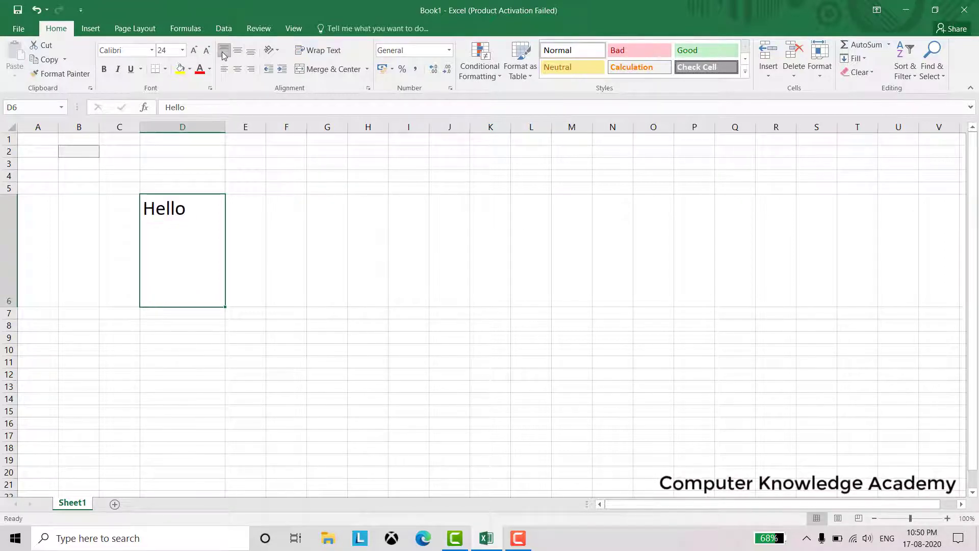
left_click(236, 52)
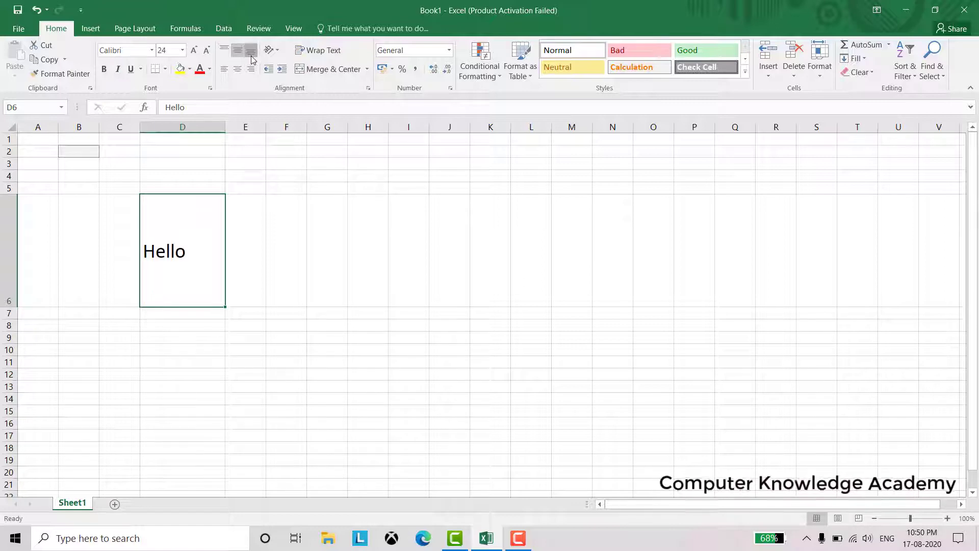
left_click(251, 52)
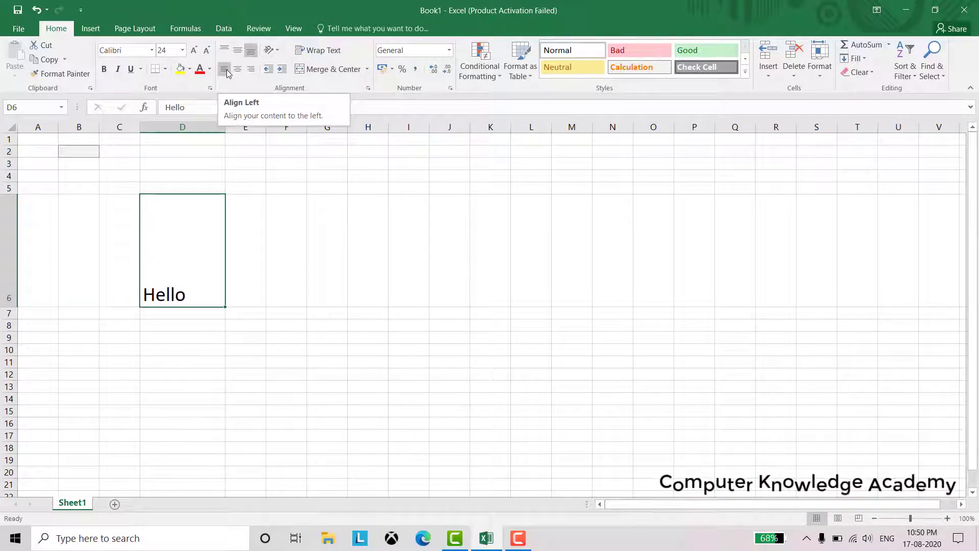
left_click(228, 73)
left_click(238, 72)
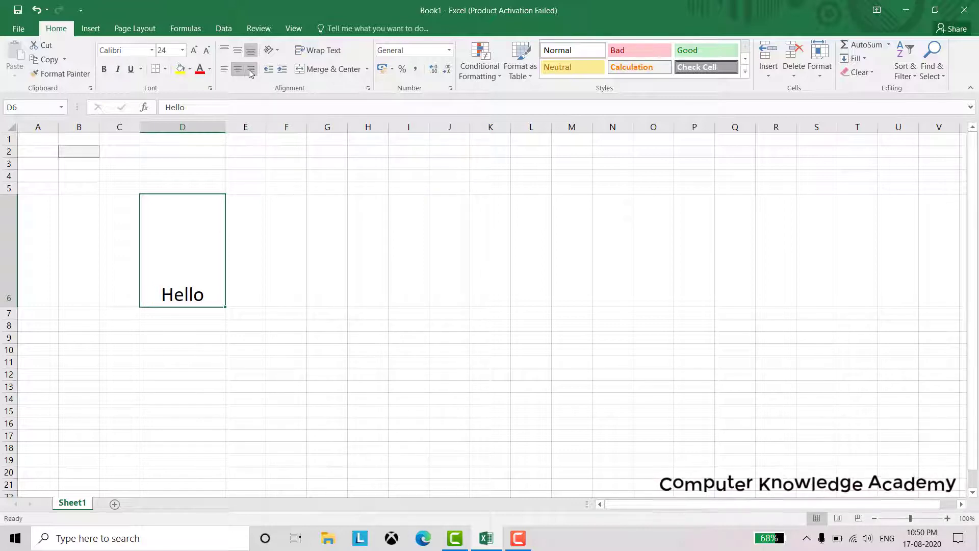
left_click(250, 71)
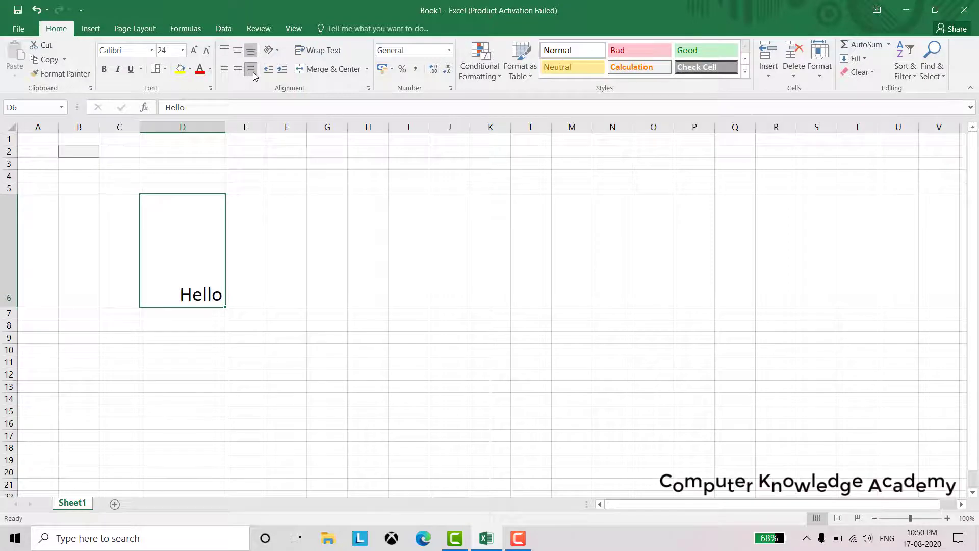
Try Vertical Text, Rotate Up, Rotate Down and Angle Counterclockwise on Hello in D6
left_click(271, 53)
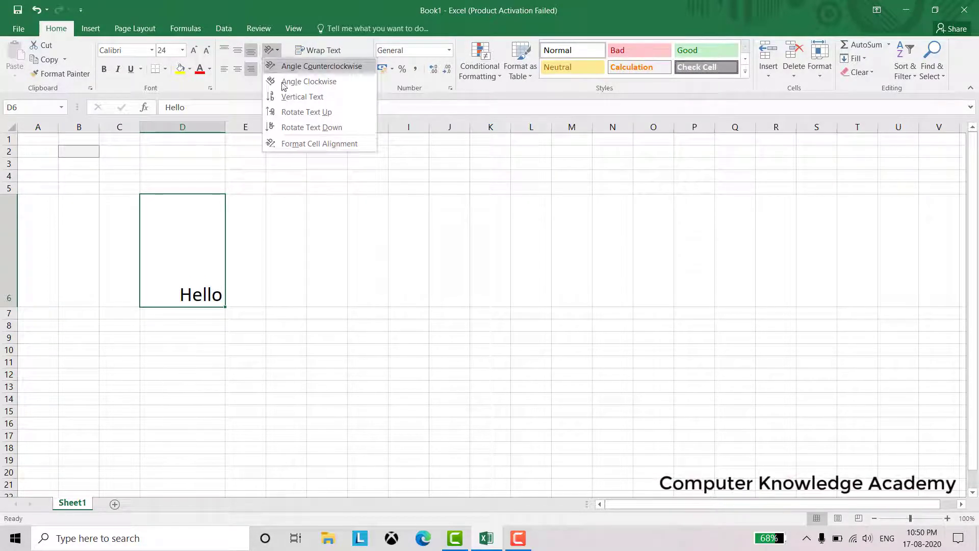
left_click(290, 97)
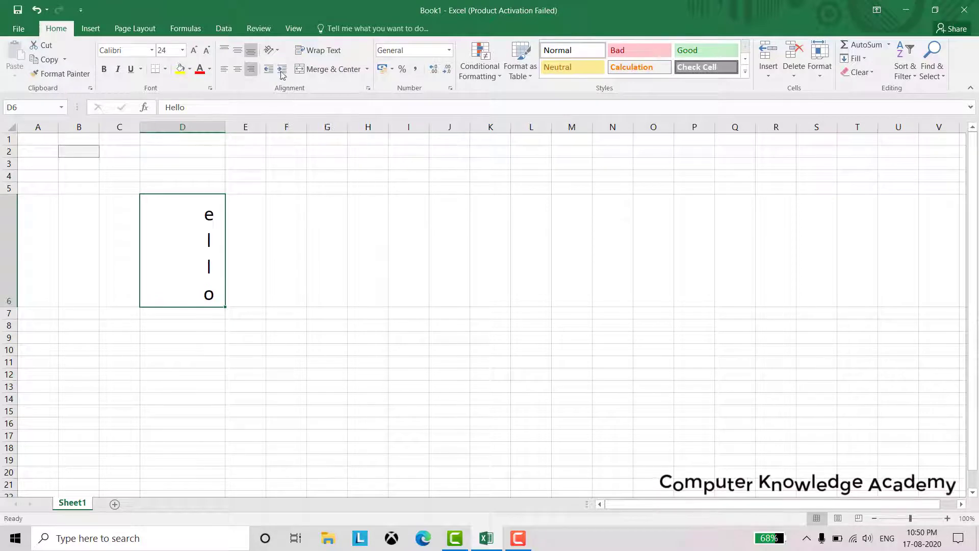
left_click(270, 53)
left_click(297, 112)
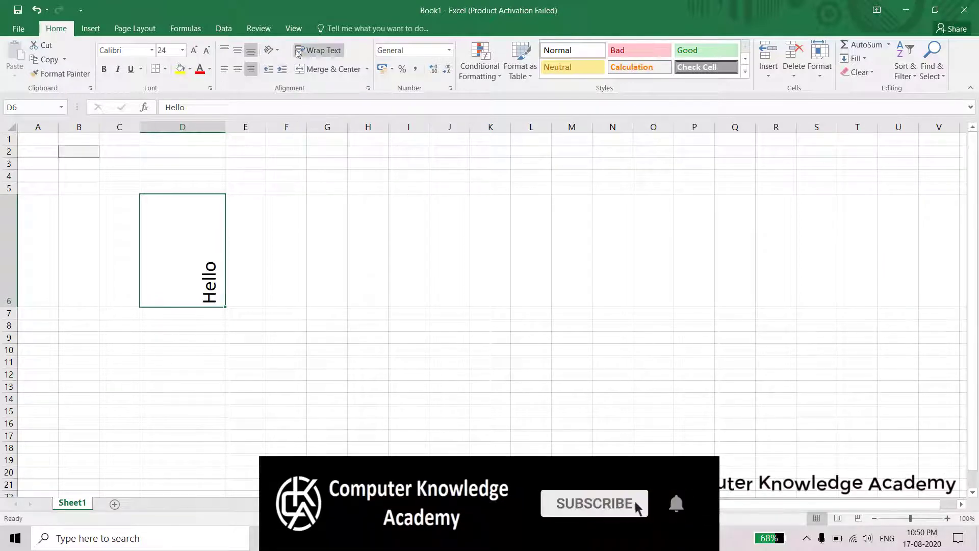
left_click(270, 49)
left_click(288, 127)
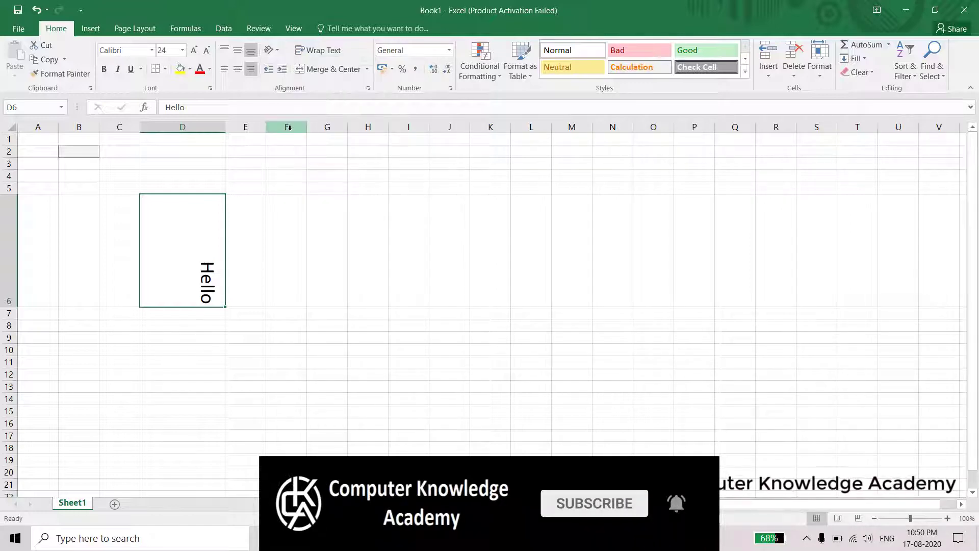
left_click(271, 51)
left_click(282, 66)
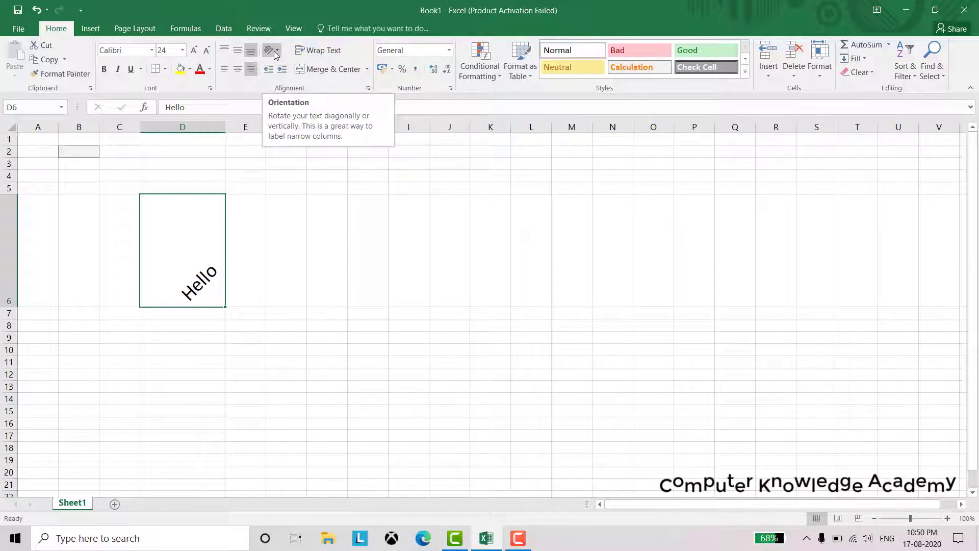
Toggle Vertical Text on and off so Hello reads horizontally again
left_click(274, 51)
left_click(287, 92)
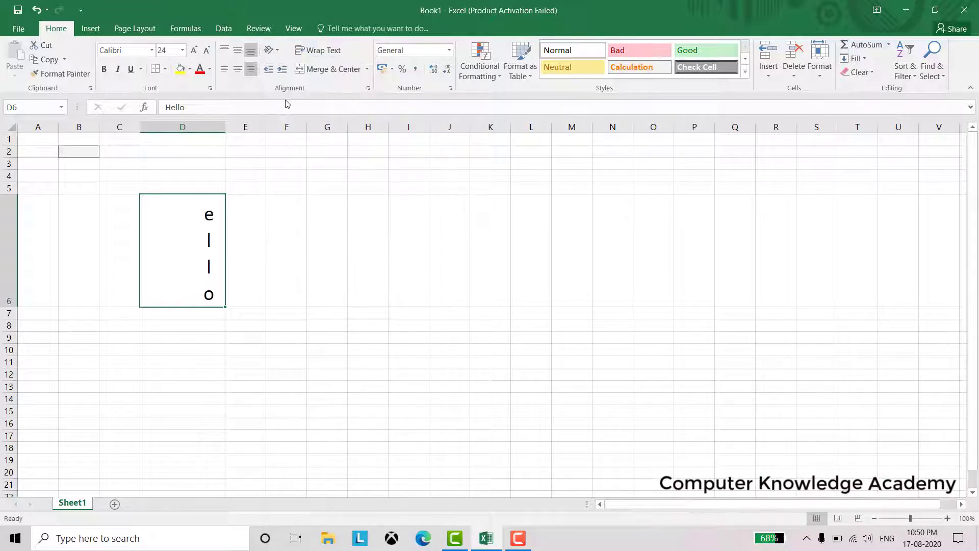
left_click(272, 51)
left_click(285, 94)
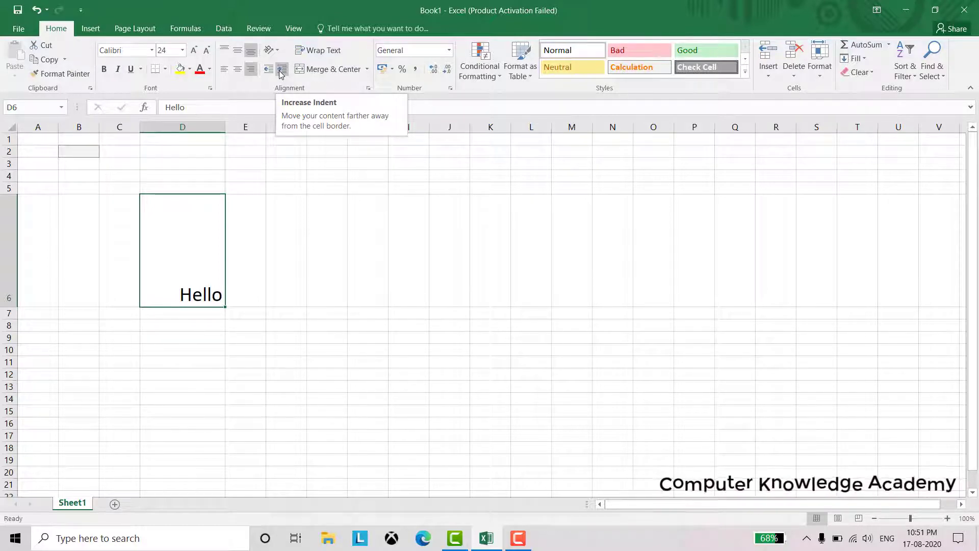
Adjust Hello's indent in D6 several steps, then shorten row 6 to about 35 points
left_click(279, 74)
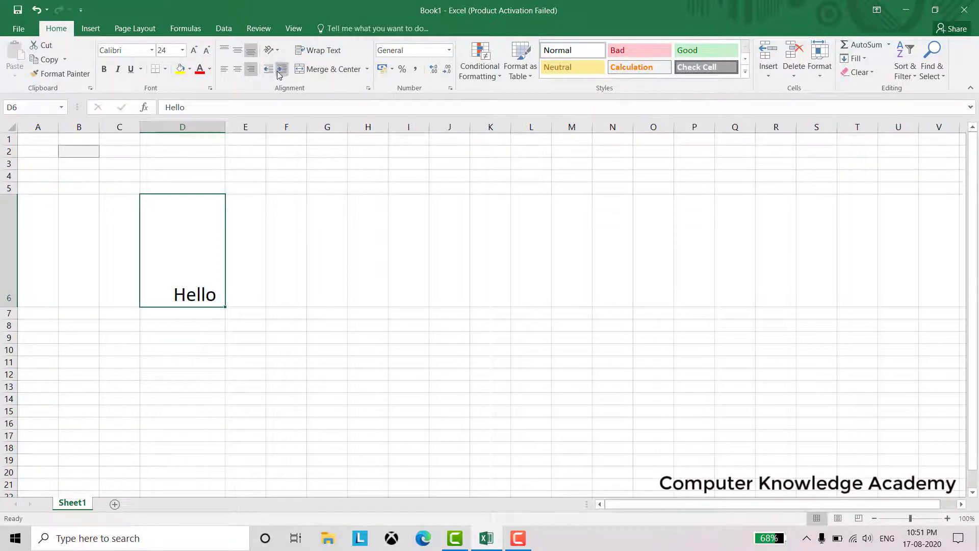
left_click(279, 75)
left_click(279, 75)
left_click(279, 74)
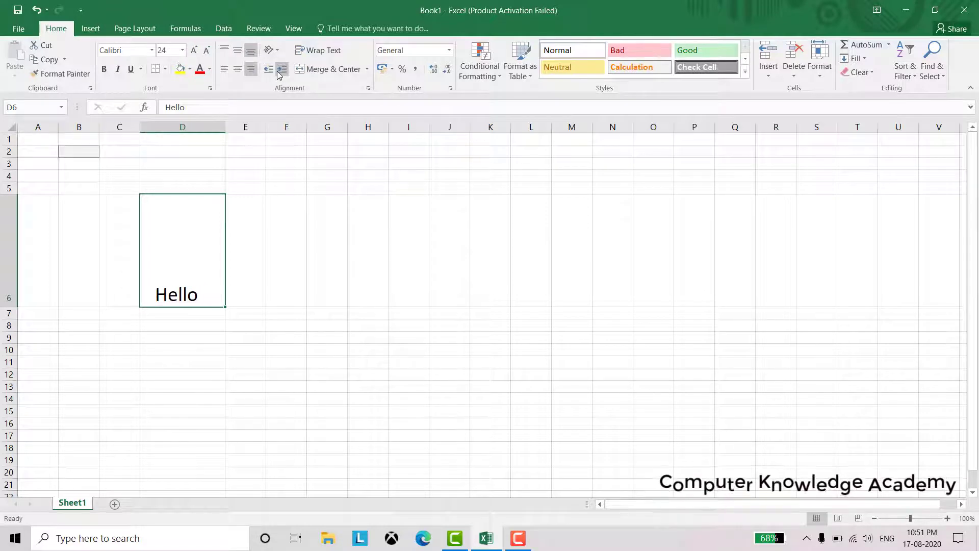
left_click(272, 74)
left_click(272, 75)
left_click(272, 75)
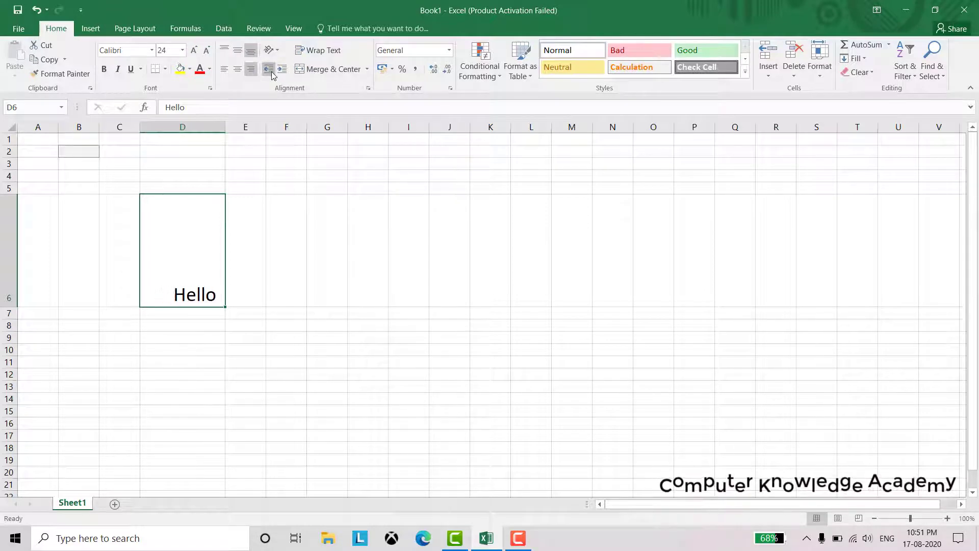
left_click(285, 73)
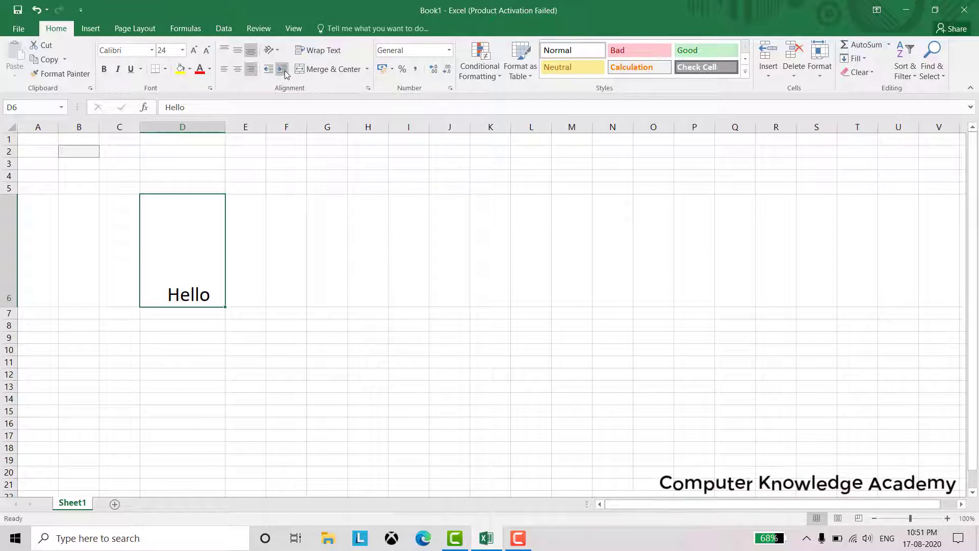
left_click(284, 72)
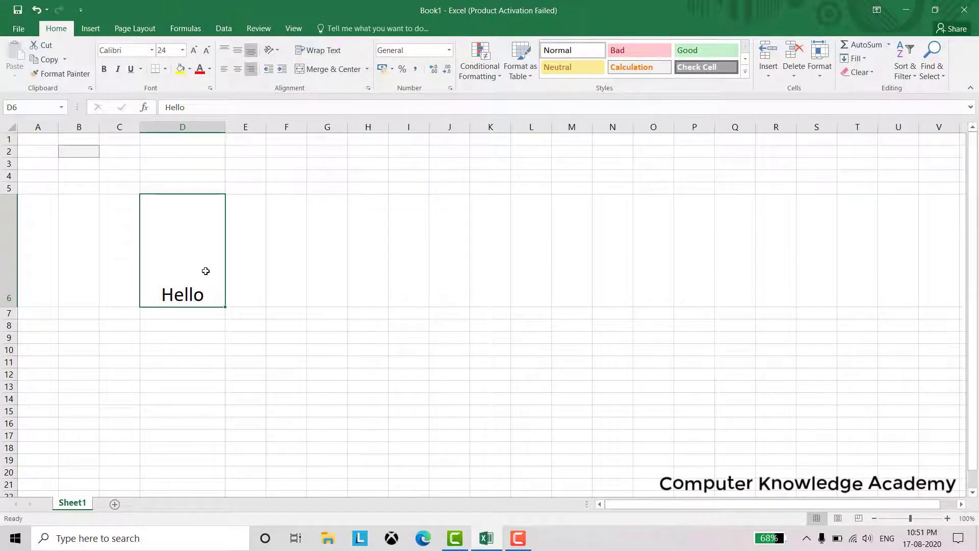
left_click_drag(14, 306, 12, 222)
Remove the indent from D6 and retype it as 'Hello, How Are you...?'
left_click(272, 72)
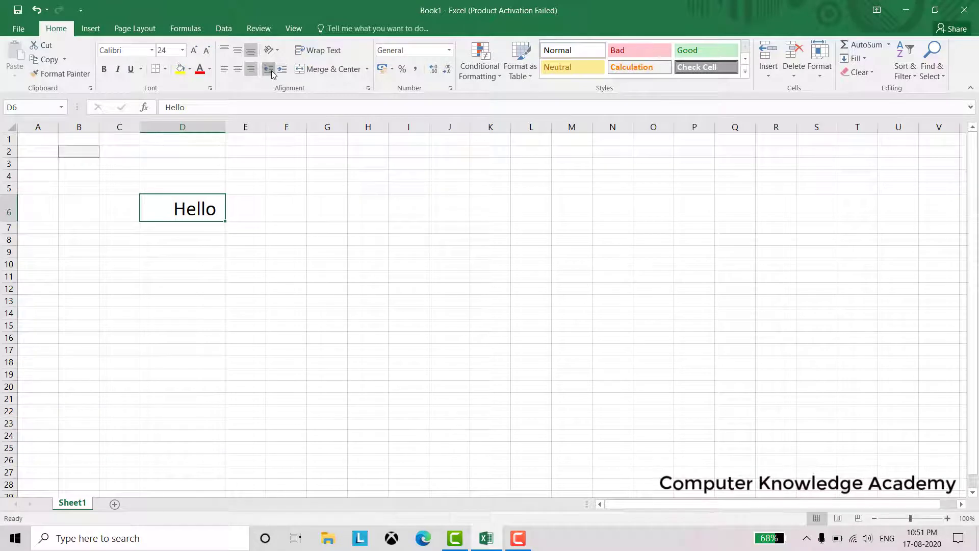
left_click(271, 72)
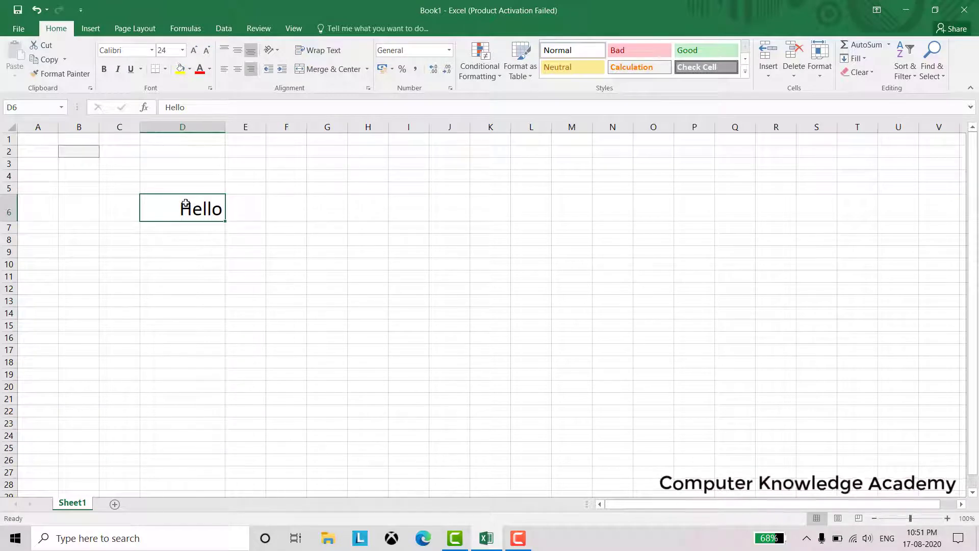
type("Hell")
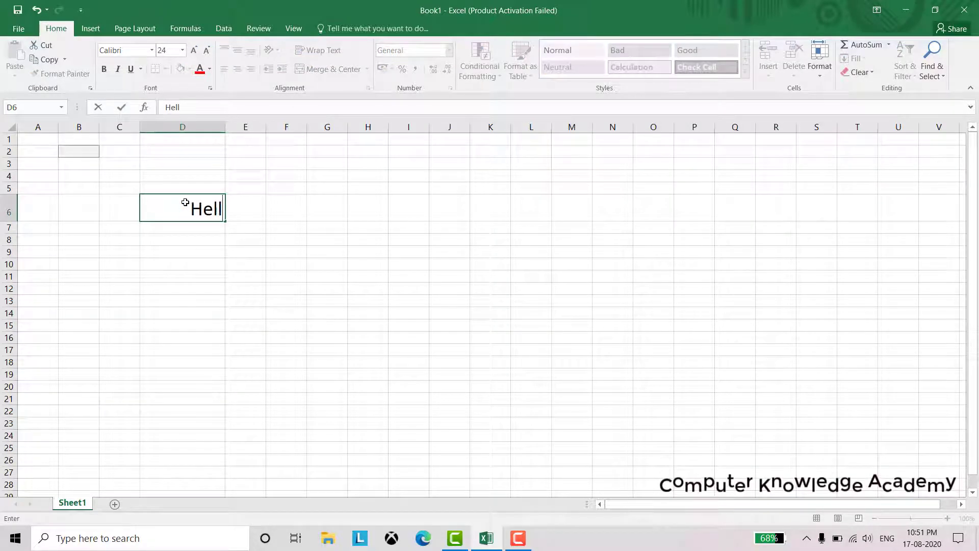
type("o, How")
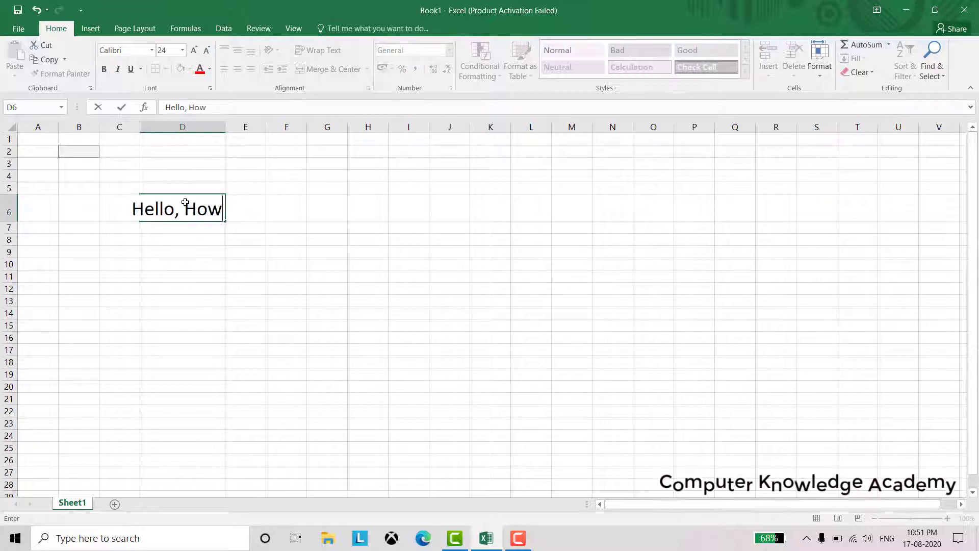
type(" Are")
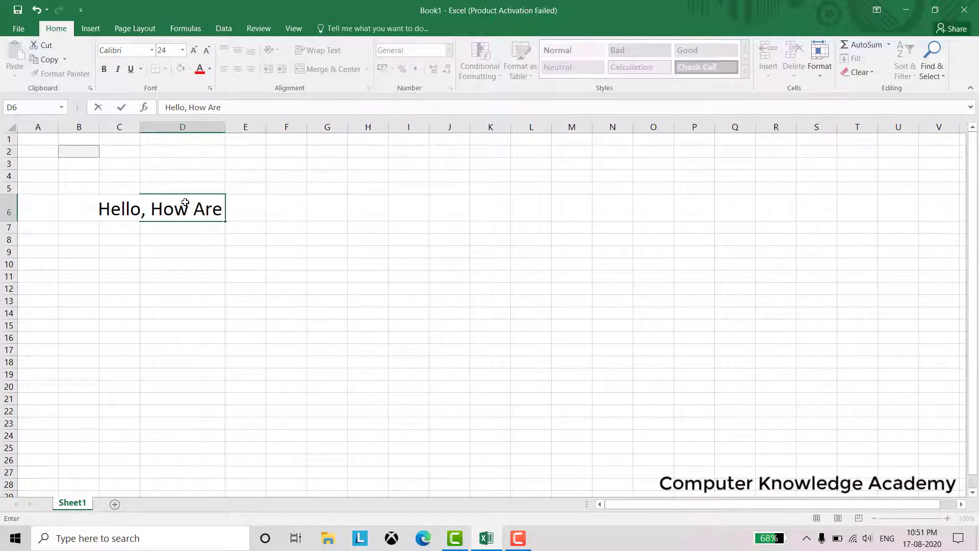
type(" you...?")
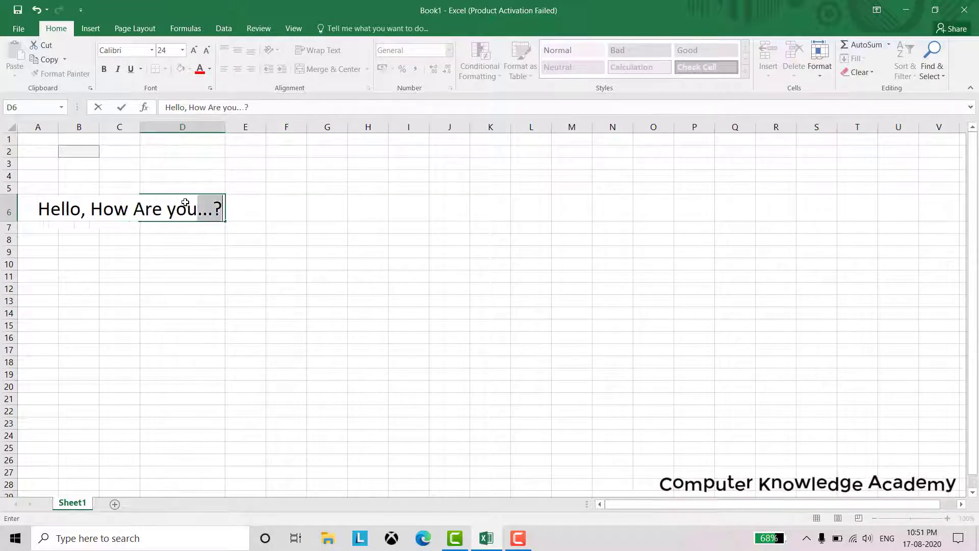
key("Return")
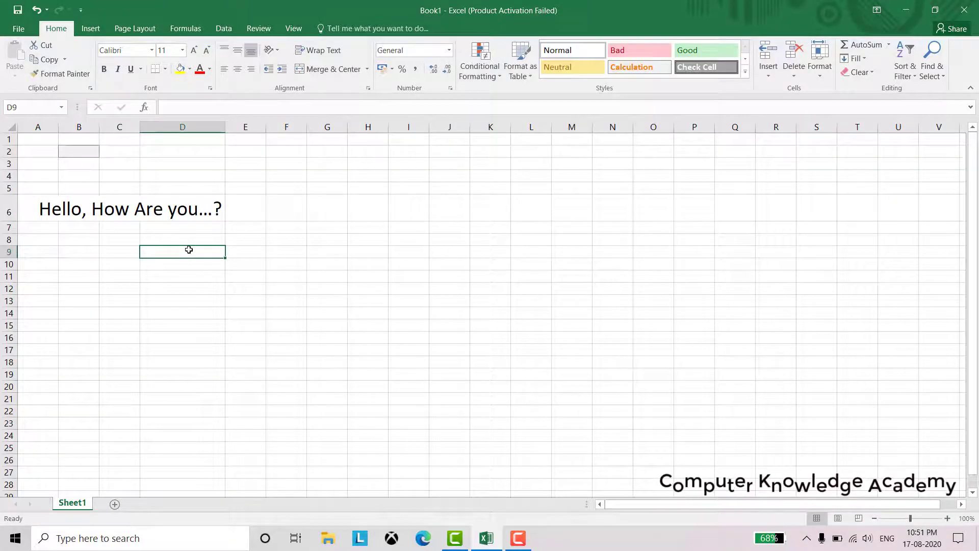
left_click(194, 217)
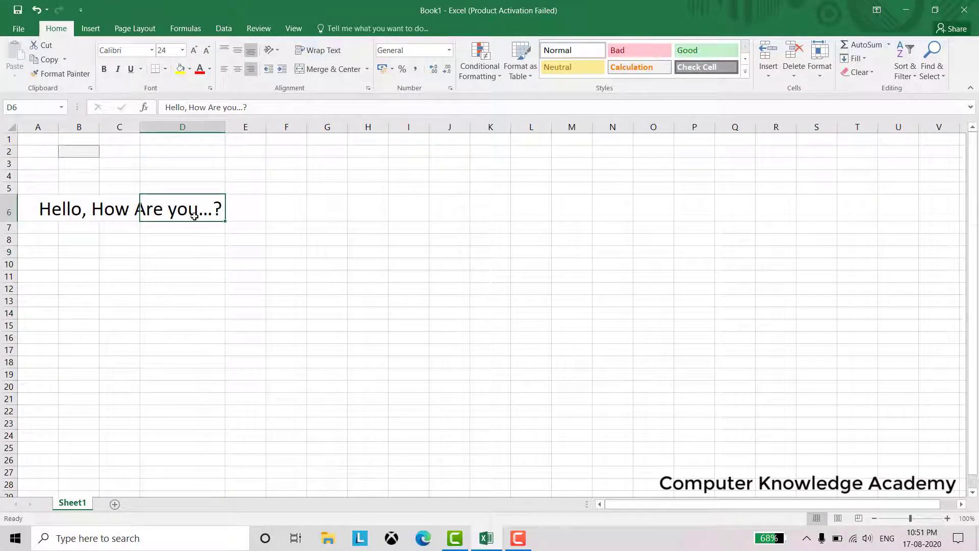
Enter 'dsjfhskdjfs' in C6, widen column C to 115 pixels, and left-align D6
left_click(128, 216)
type("dsjfhskdjfsdf")
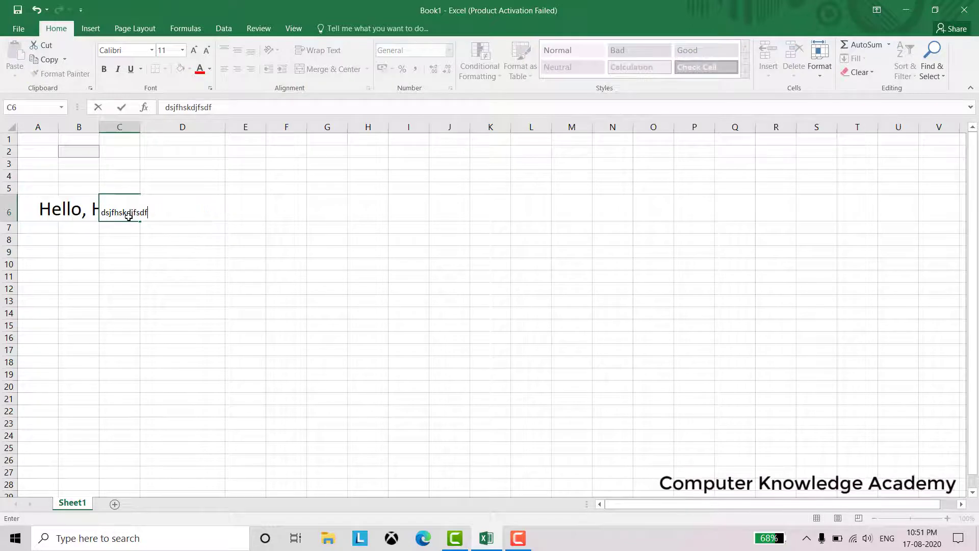
left_click(126, 236)
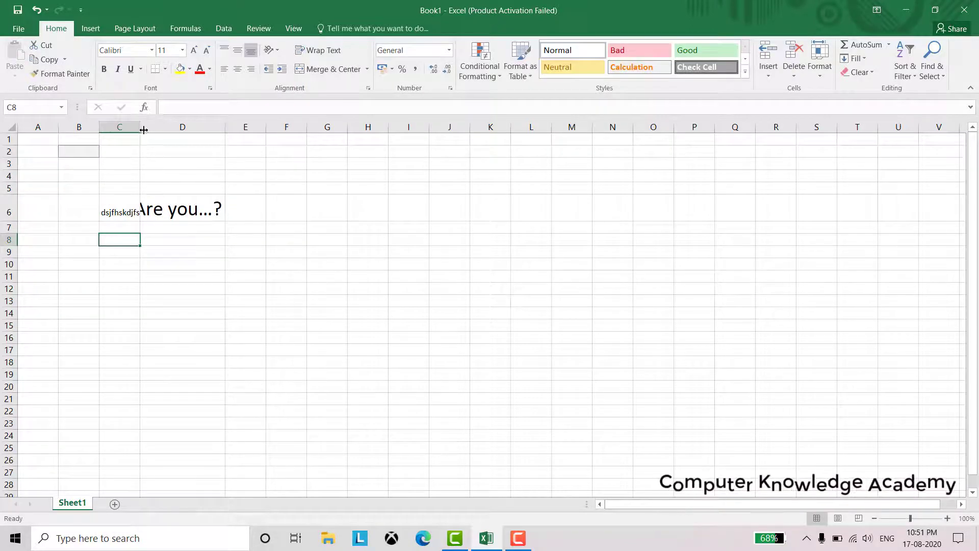
left_click_drag(141, 128, 160, 133)
left_click(204, 209)
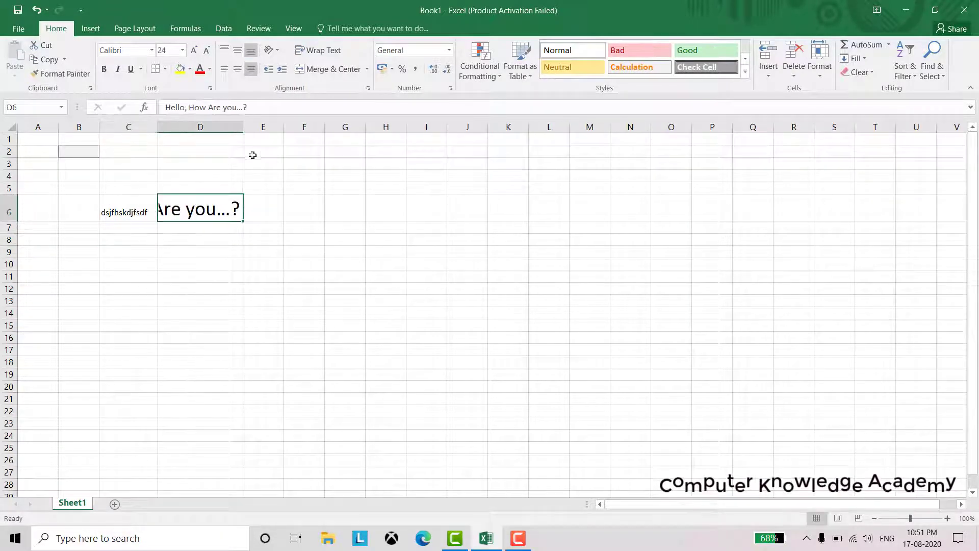
left_click(224, 70)
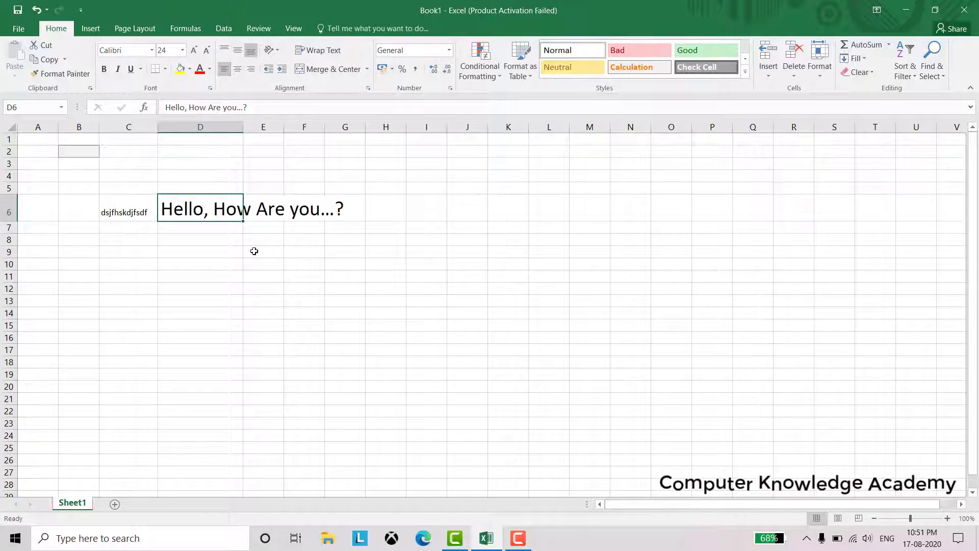
Fill E6, F6 and G6 with 'dsfjhsdjkfhkd', 'asfdas' and 'gdfgd'
left_click(262, 210)
type("dsfjhsdjkfhkd")
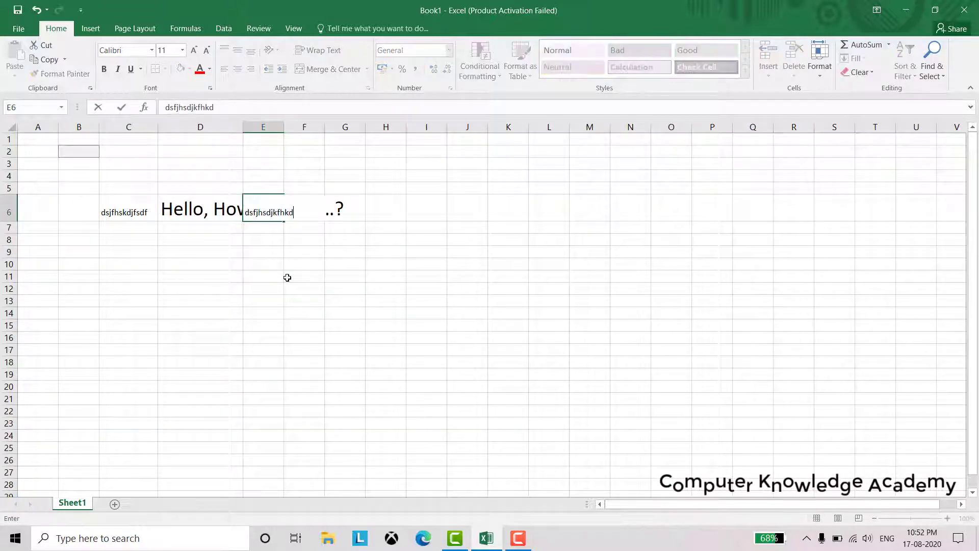
key("Tab")
type("asfdas")
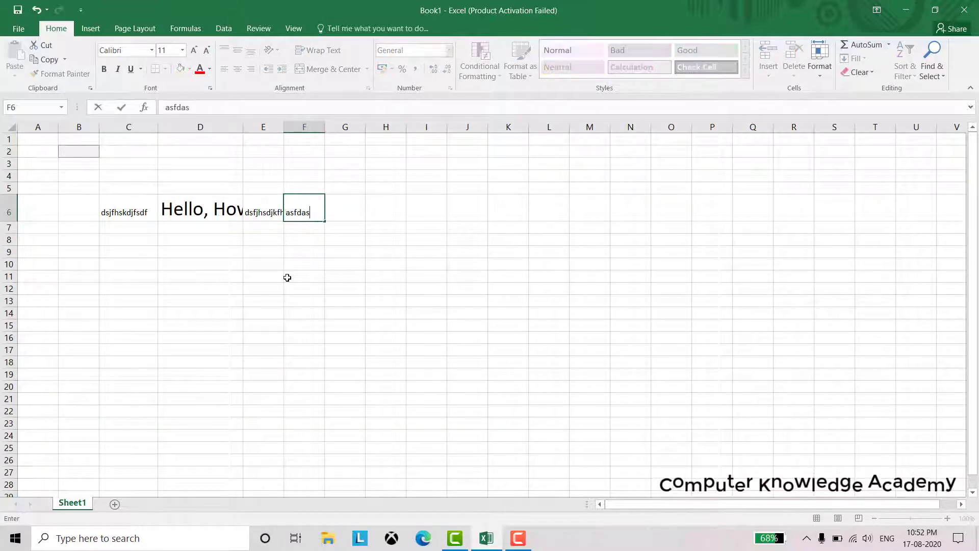
key("Tab")
type("gdfgd")
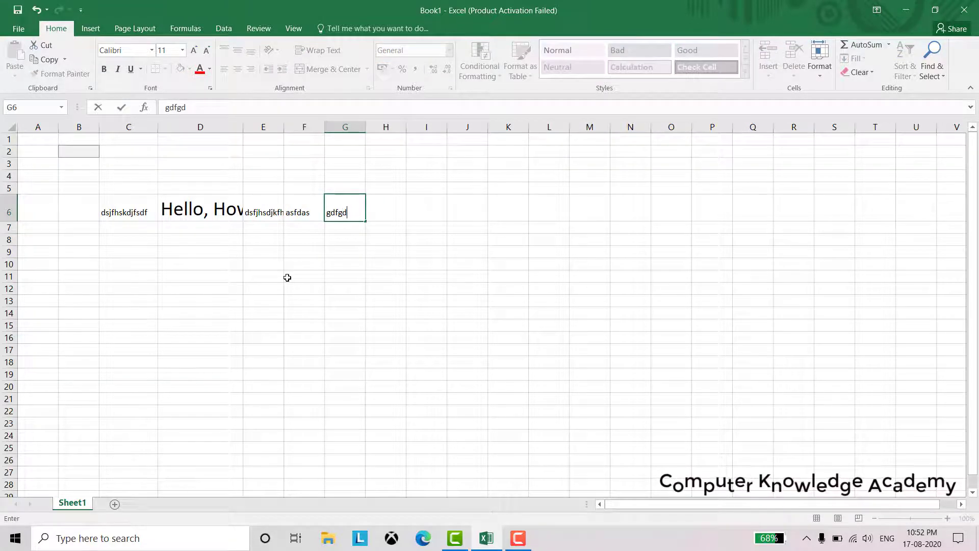
left_click(212, 213)
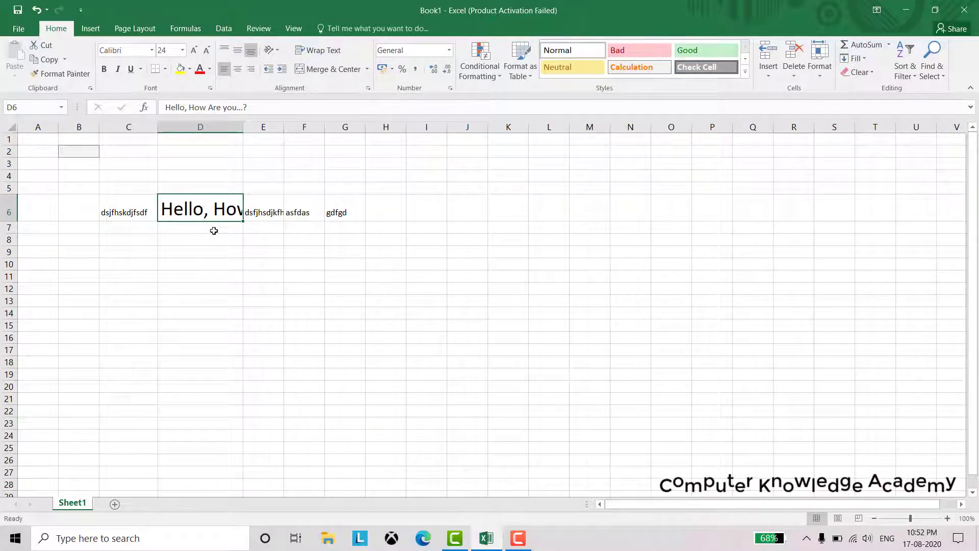
Wrap D6's greeting, enlarge row 6, then toggle Wrap Text off, on and off again
left_click(323, 56)
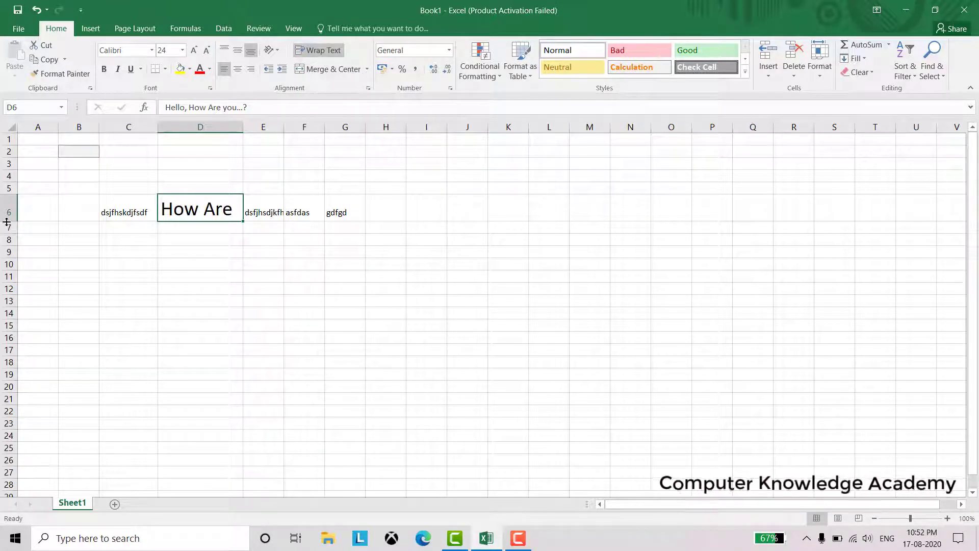
left_click_drag(7, 222, 1, 291)
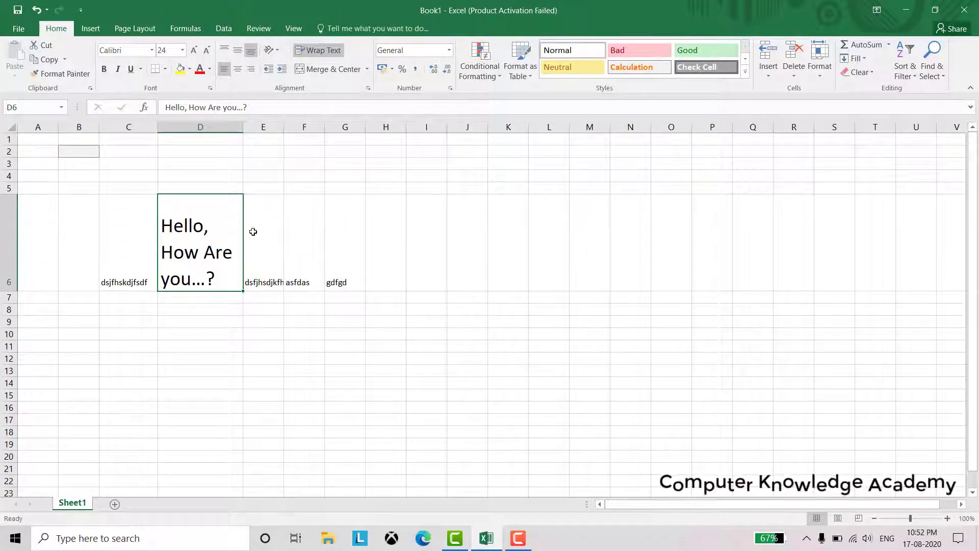
left_click(318, 51)
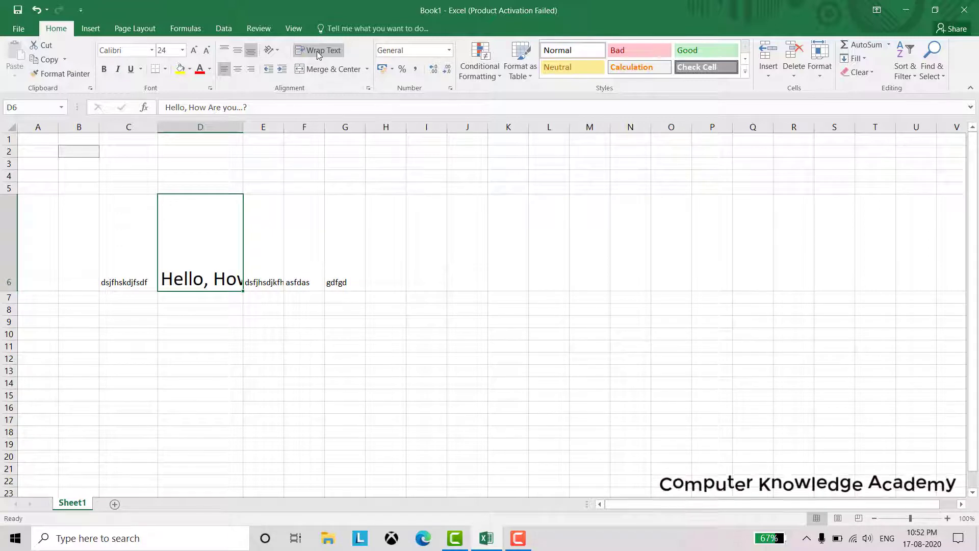
left_click(318, 53)
left_click(318, 51)
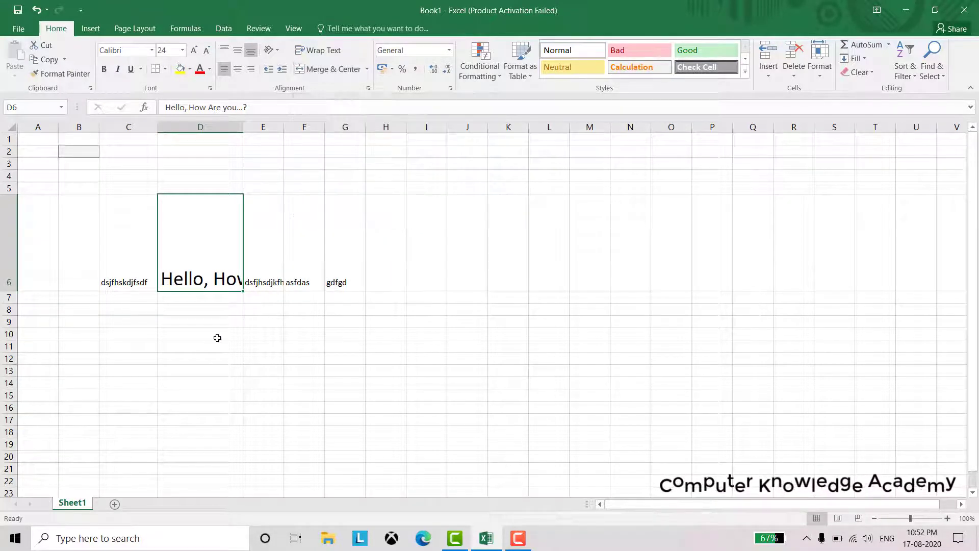
Merge and centre D10:F10, then enter 'Abc' in the merged cell
left_click_drag(215, 335, 296, 346)
left_click_drag(232, 337, 306, 335)
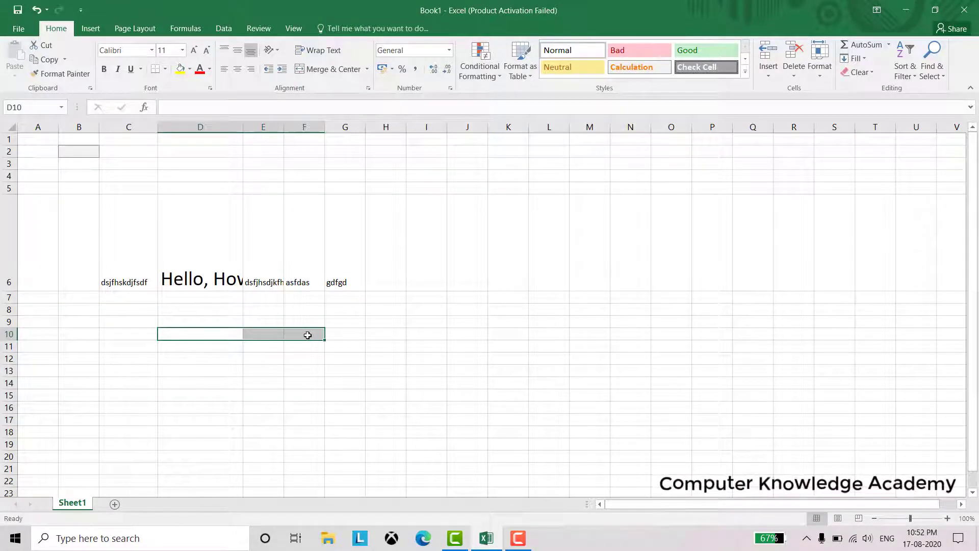
scroll(342, 358, "up", 1)
scroll(342, 358, "up", 6)
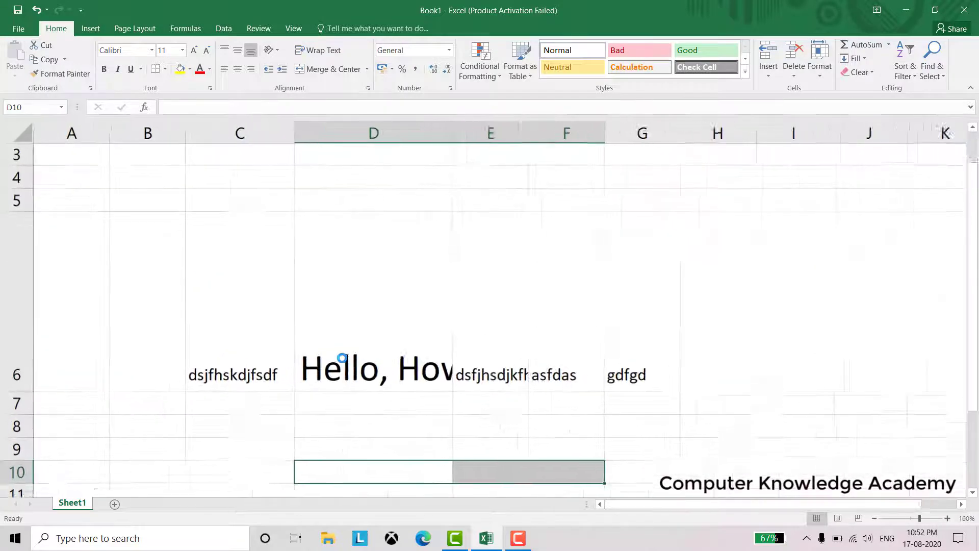
scroll(342, 363, "up", 2)
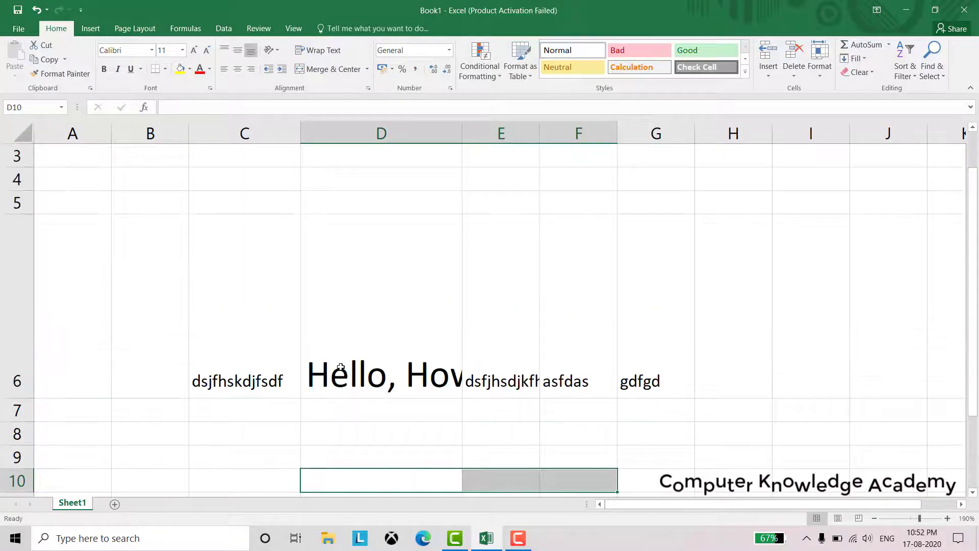
scroll(342, 365, "down", 2)
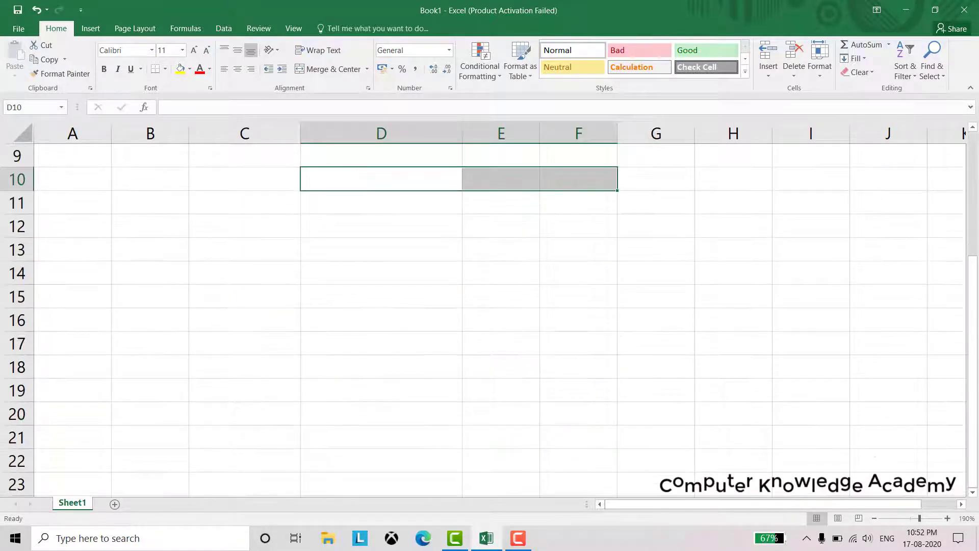
left_click_drag(974, 314, 977, 265)
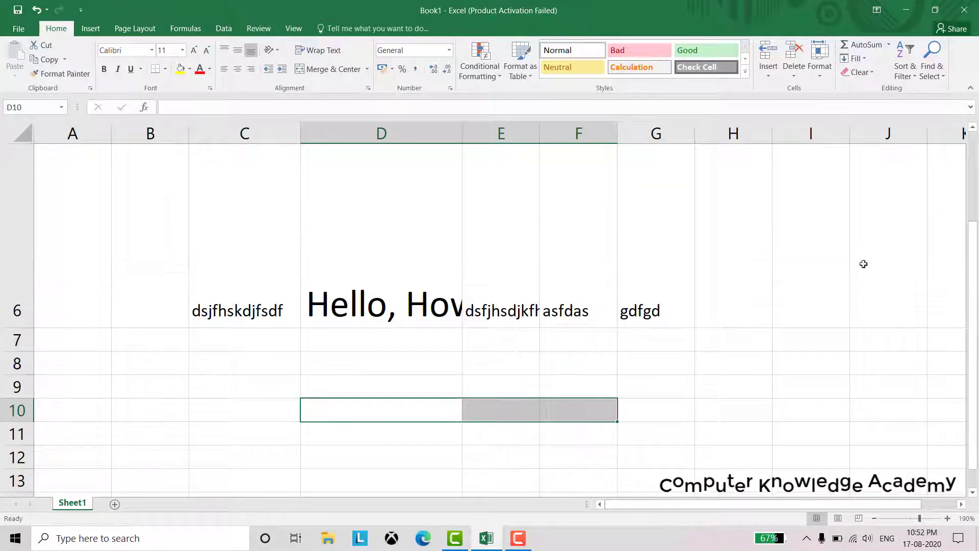
left_click(320, 69)
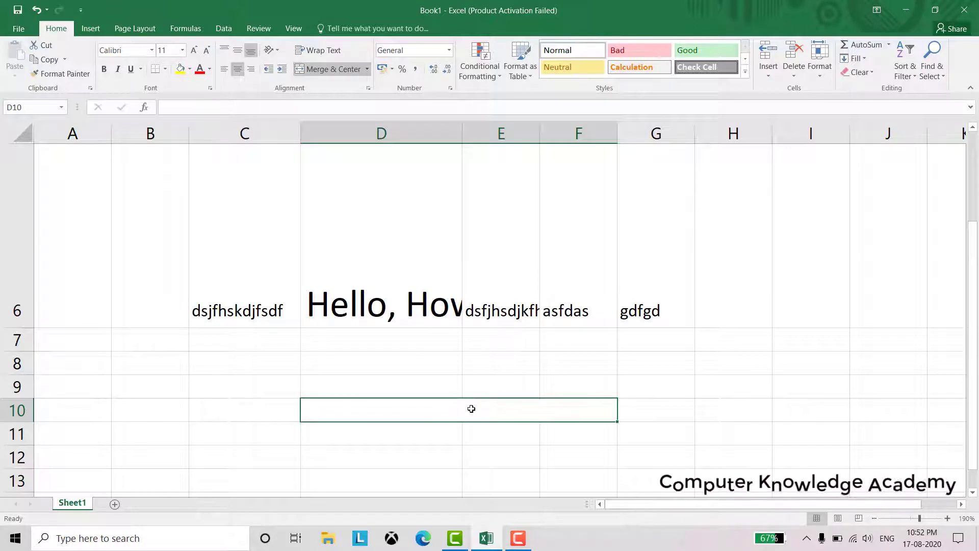
type("Abc")
left_click(422, 391)
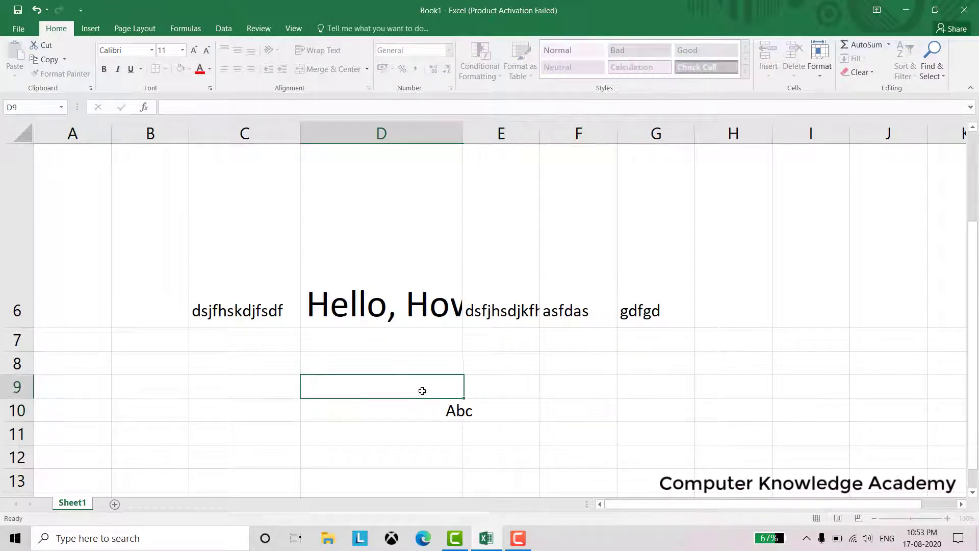
left_click(421, 408)
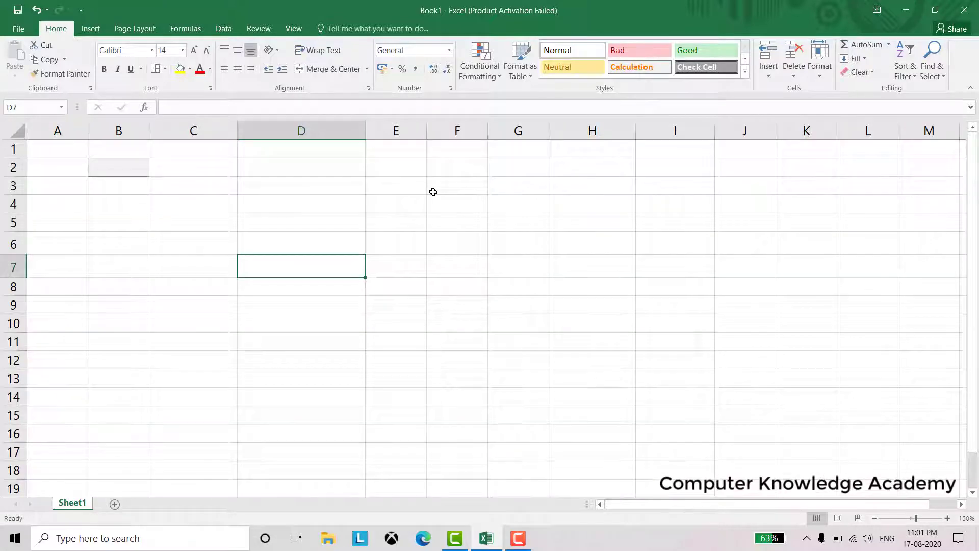
Browse the Number Format list without changes, then type 123.23 into D7
left_click(450, 51)
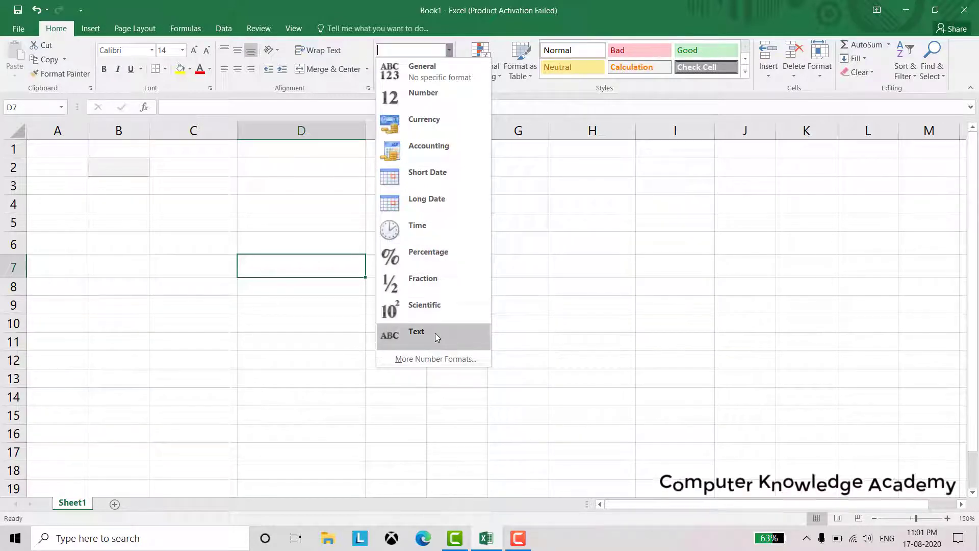
left_click(322, 264)
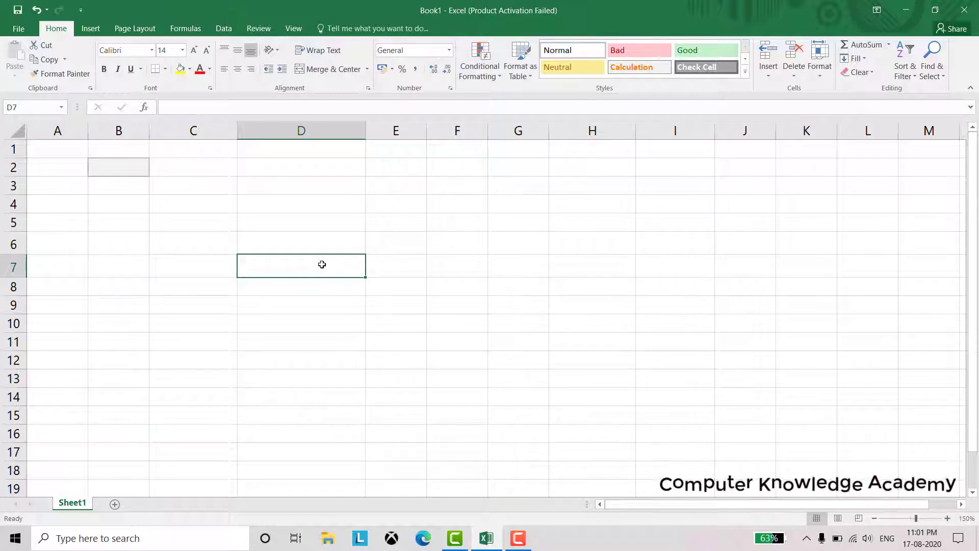
type("123.23")
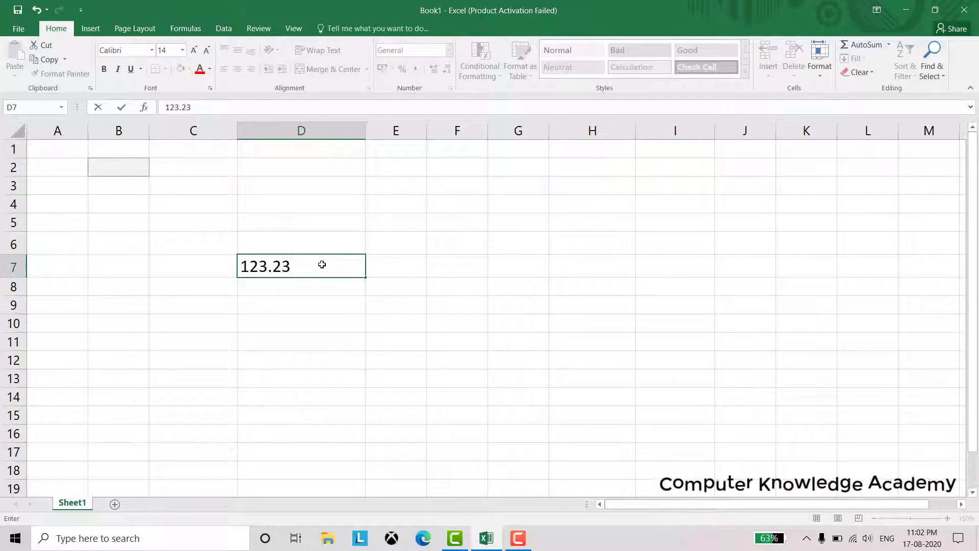
Commit 123.23 in D7 and try Number, Currency, Accounting, Short Date and Long Date formats
key("Return")
left_click(316, 266)
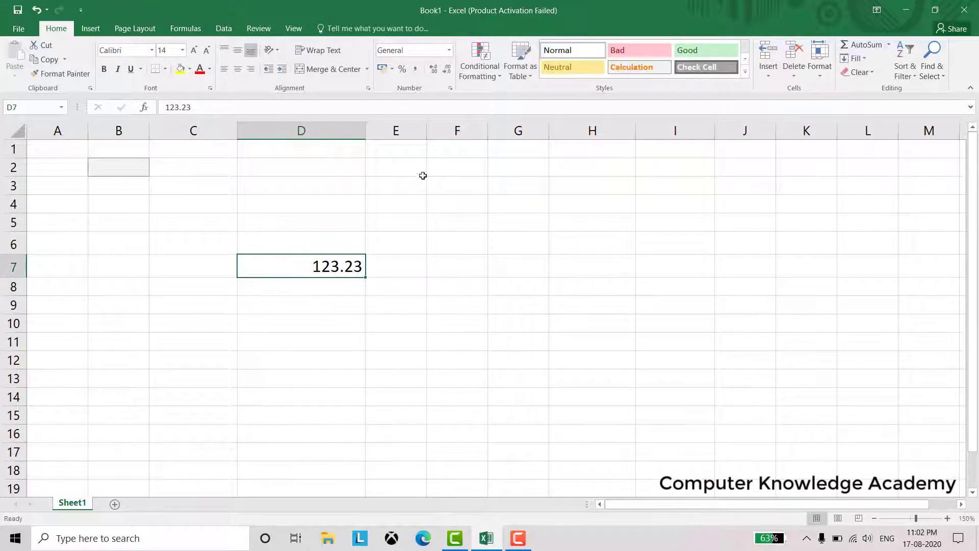
left_click(449, 52)
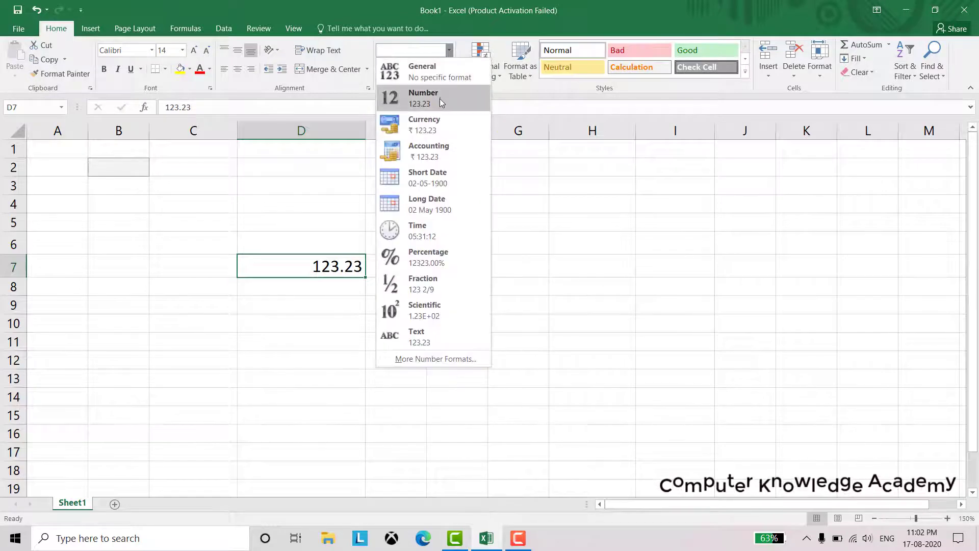
left_click(440, 99)
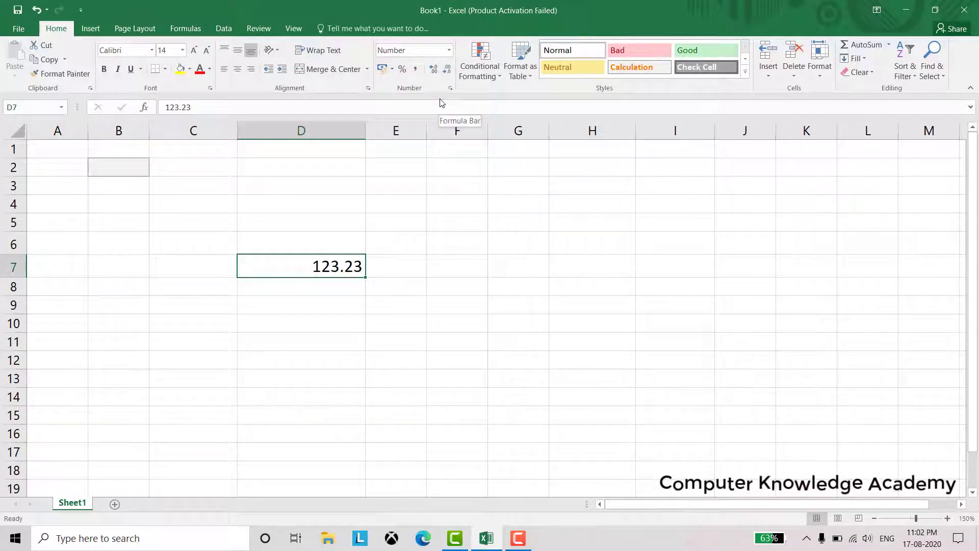
left_click(449, 51)
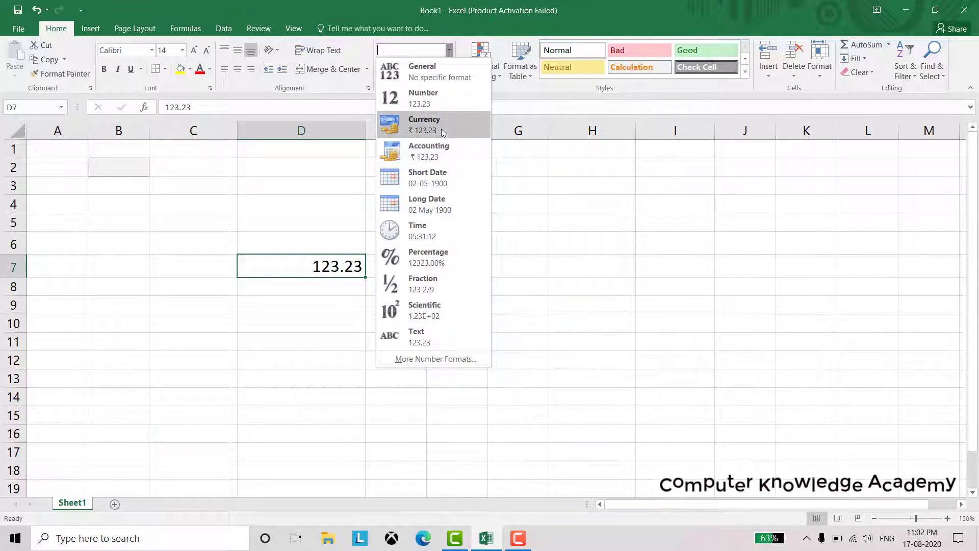
left_click(441, 128)
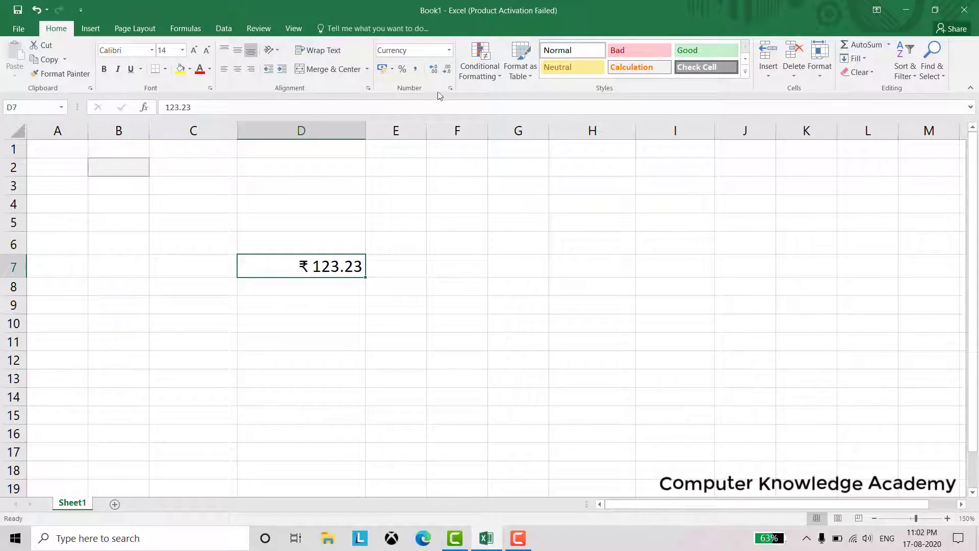
left_click(449, 51)
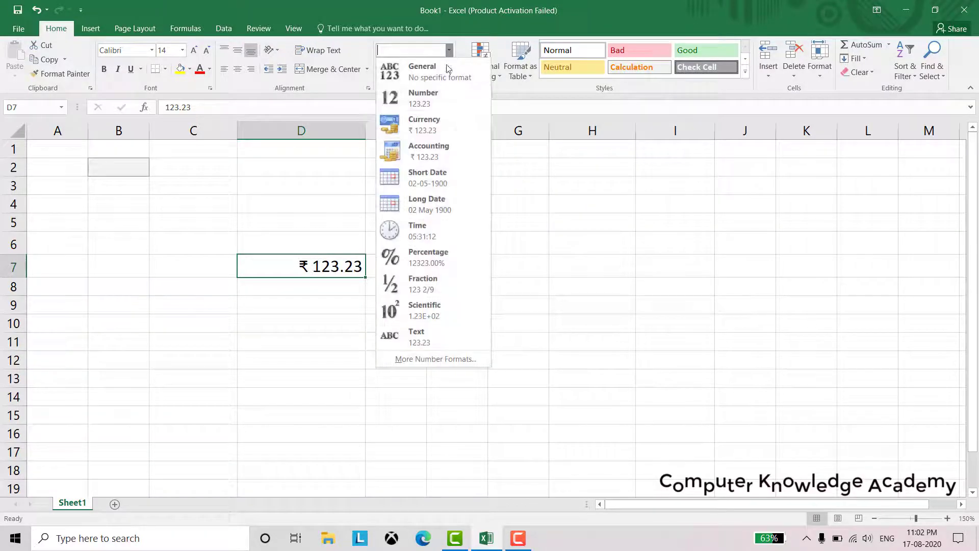
left_click(448, 156)
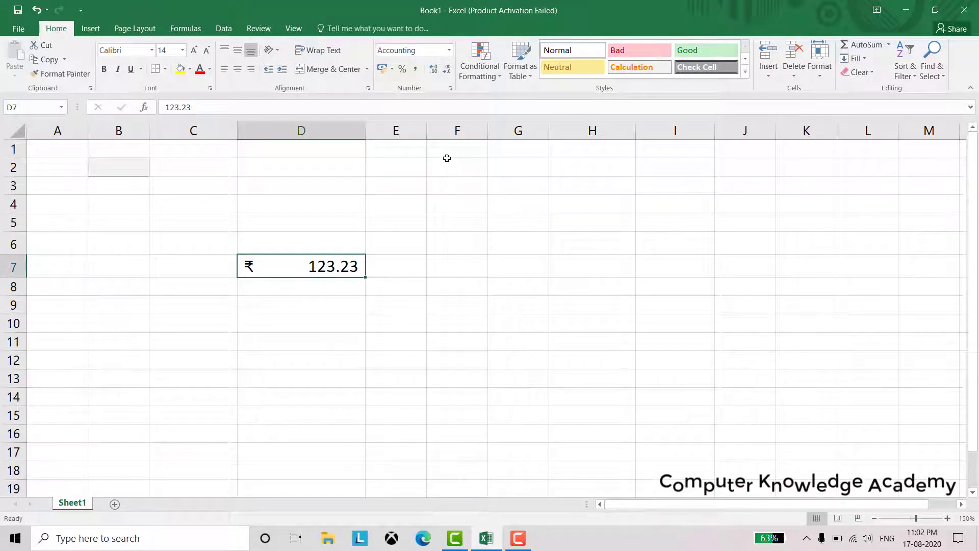
left_click(448, 50)
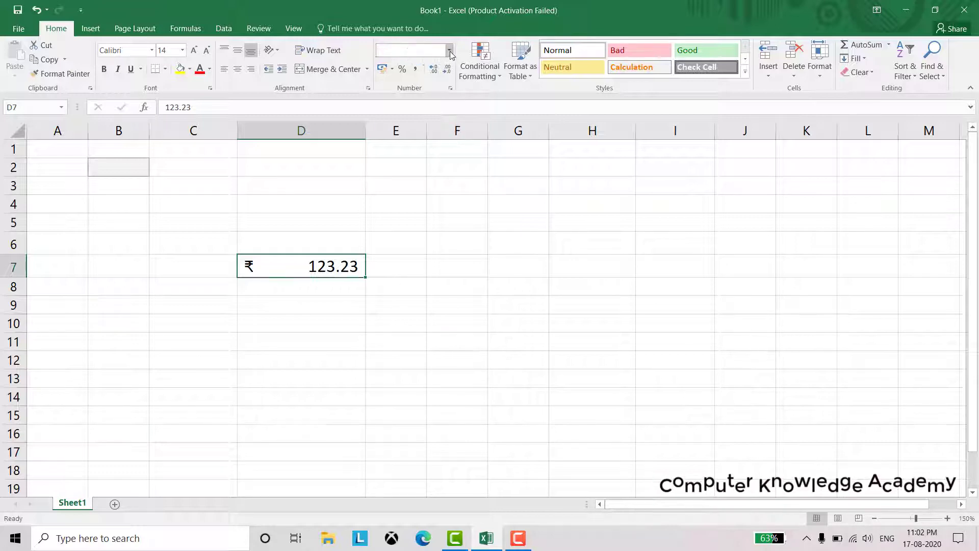
left_click(454, 179)
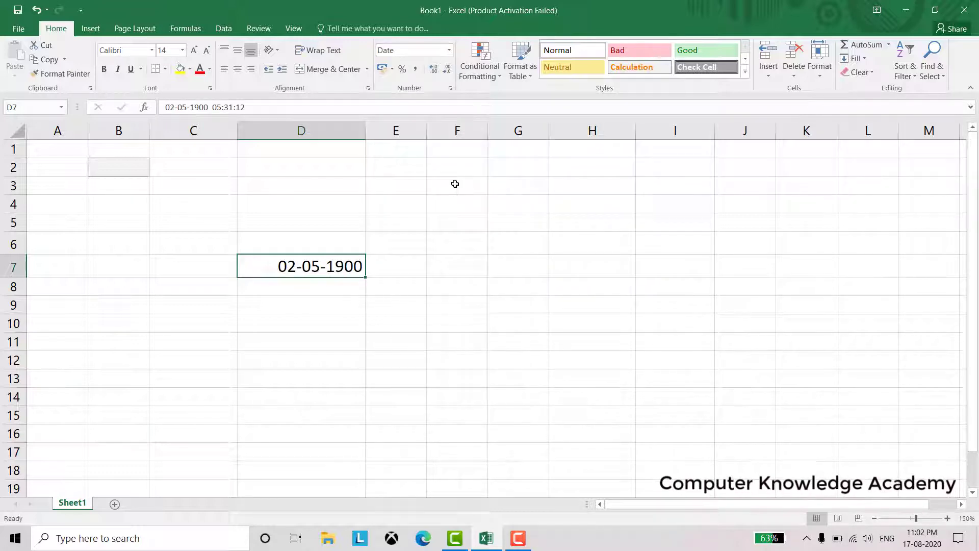
left_click(449, 49)
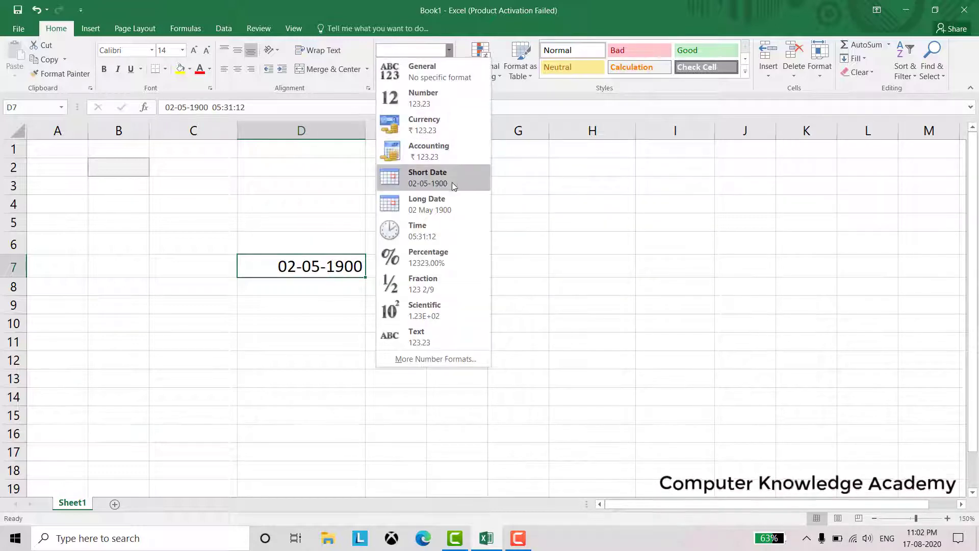
left_click(452, 202)
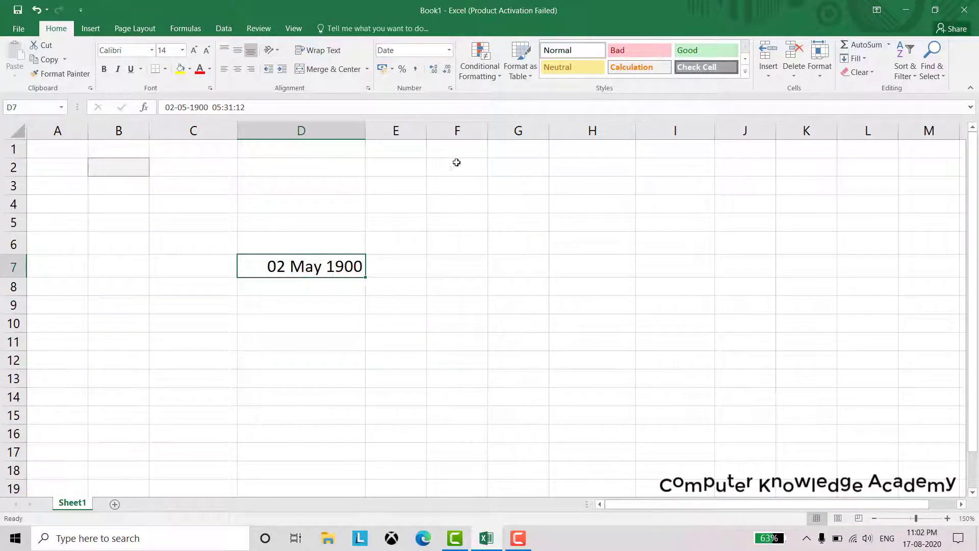
Try Time, Percentage, Fraction, Scientific and Text formats on D7, then return it to General
left_click(449, 50)
left_click(449, 232)
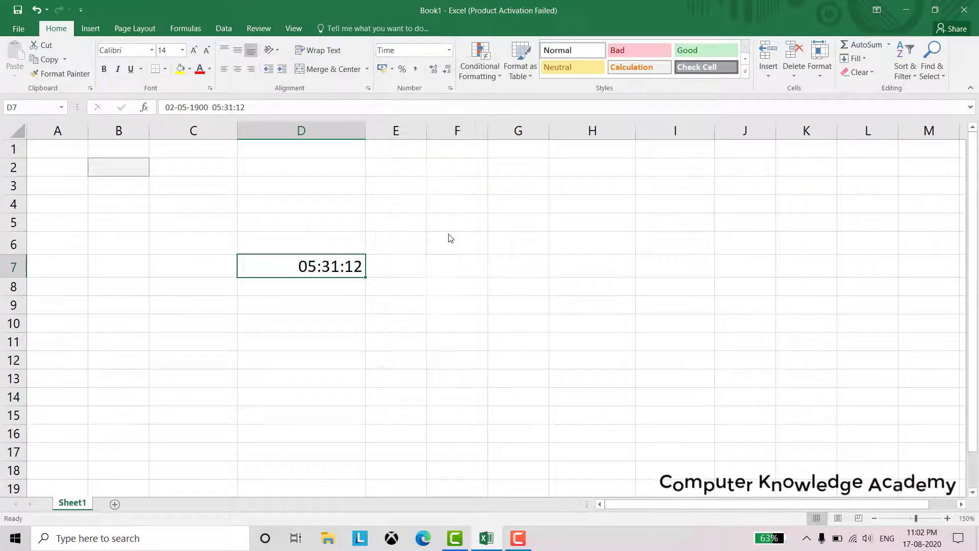
left_click(448, 50)
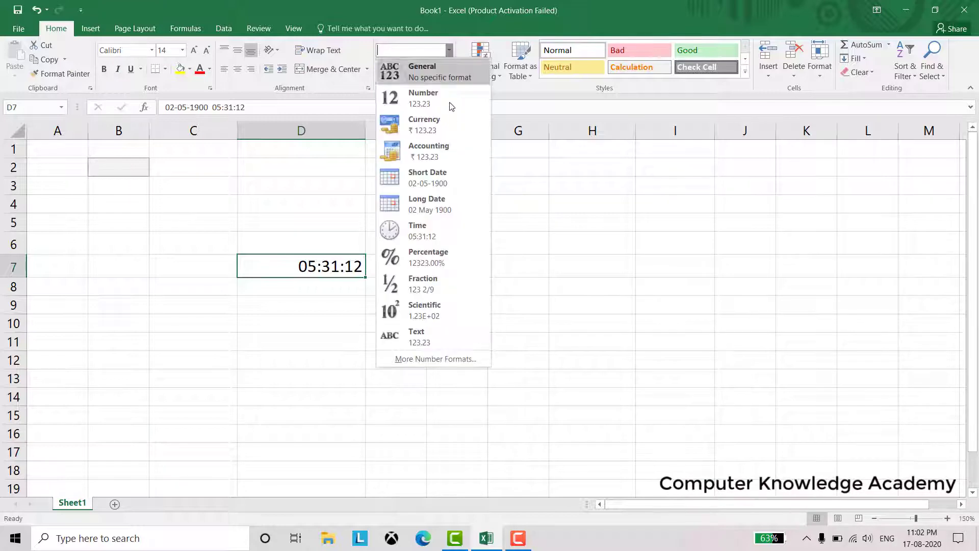
left_click(450, 255)
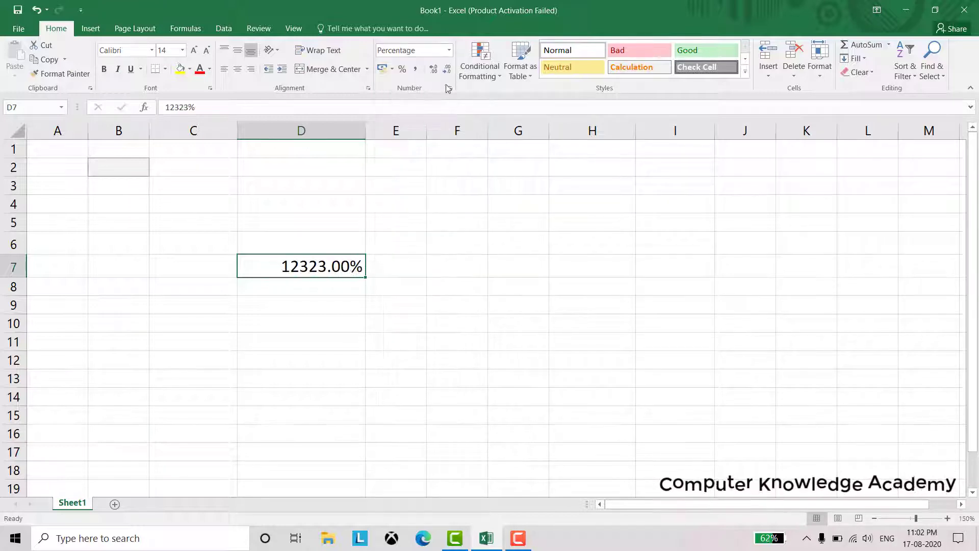
left_click(450, 51)
left_click(455, 279)
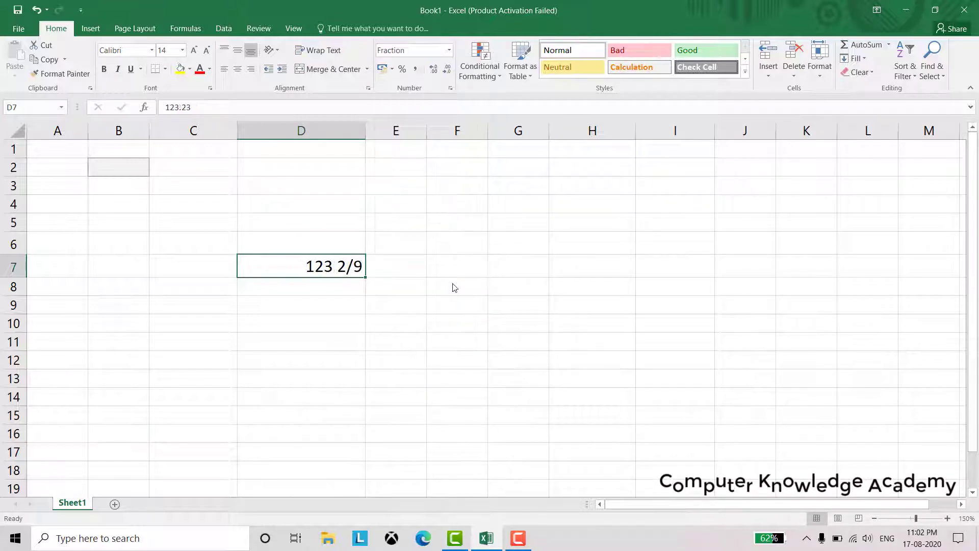
left_click(449, 50)
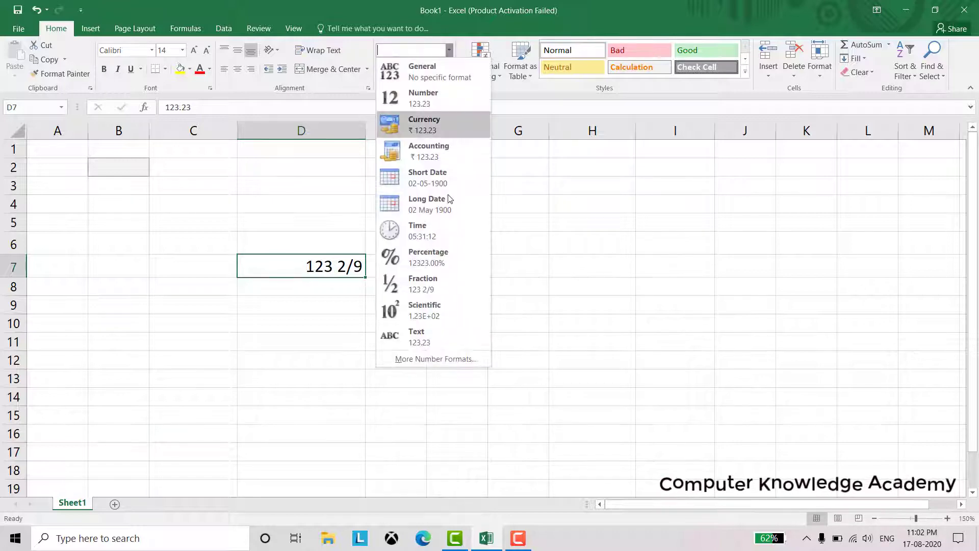
left_click(437, 309)
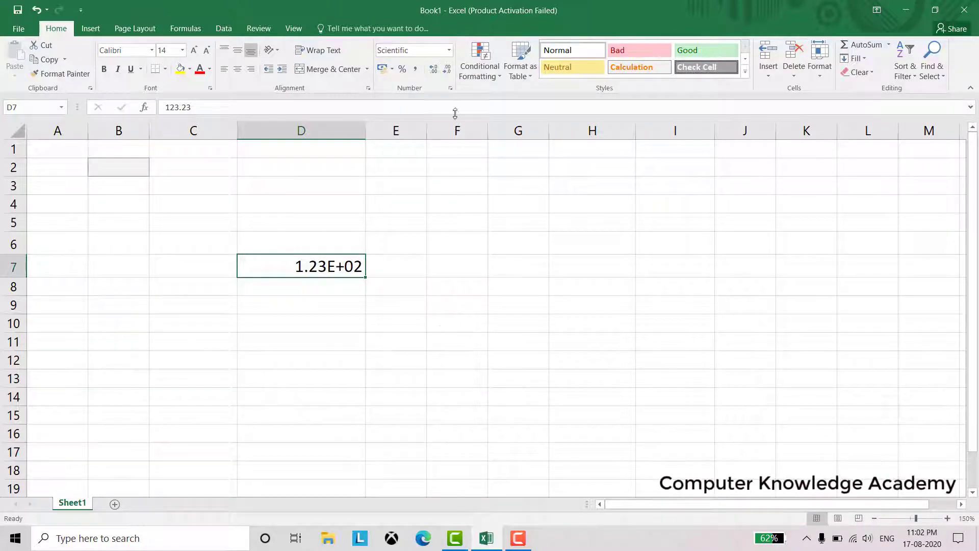
left_click(448, 53)
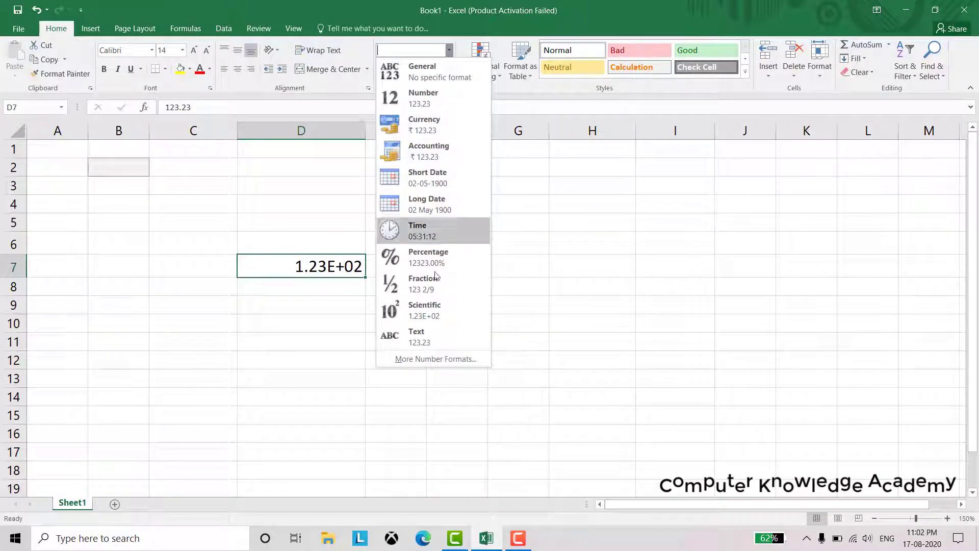
left_click(435, 337)
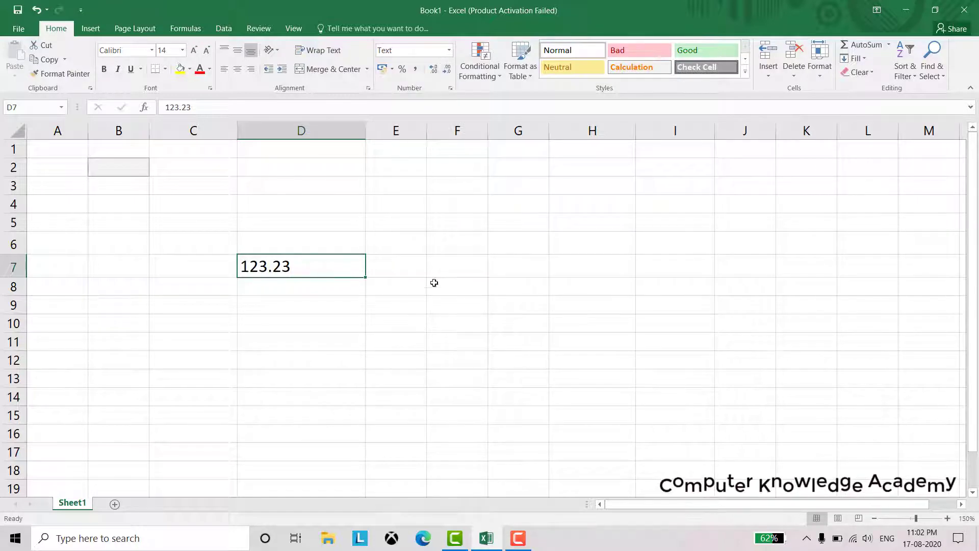
left_click(450, 51)
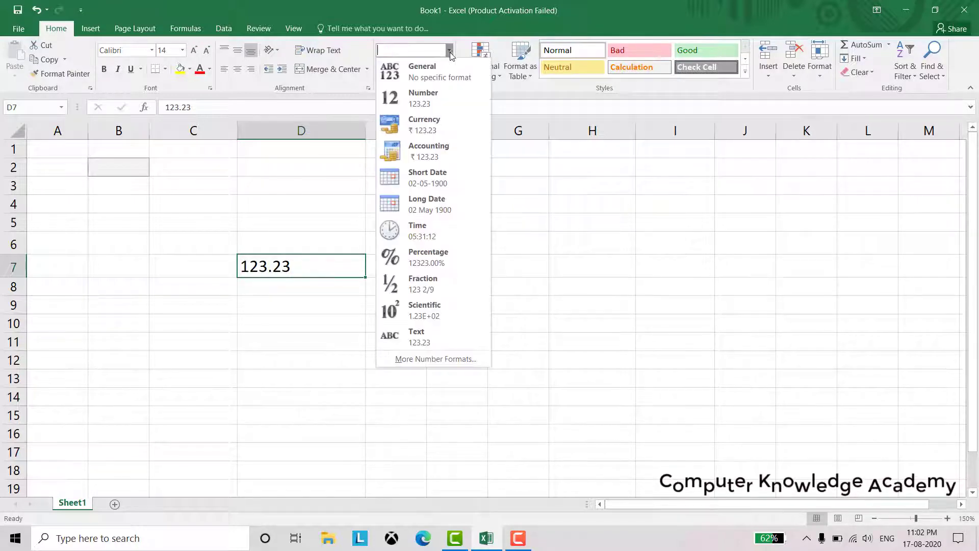
left_click(439, 76)
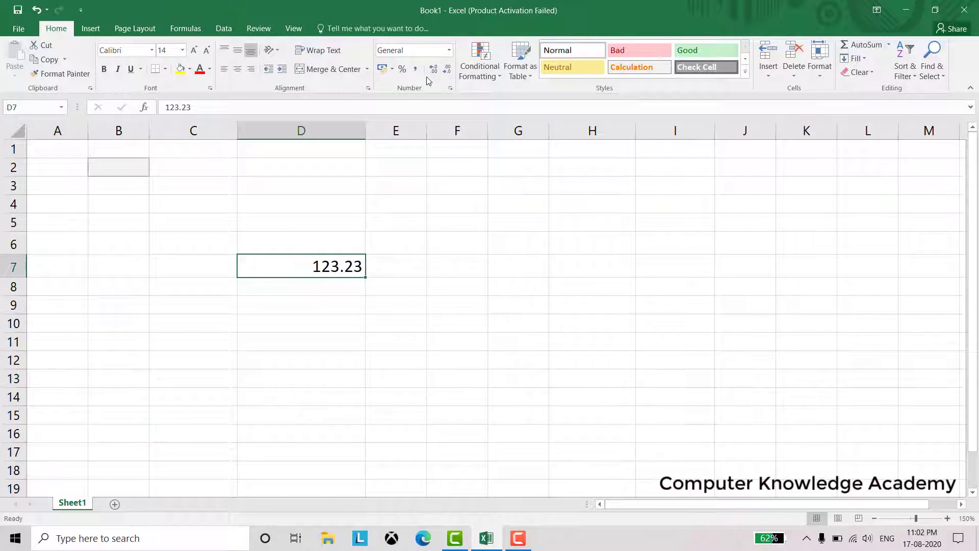
Try euro, pound, rupee, dollar and yen accounting symbols on D7, then apply Percent Style
left_click(393, 72)
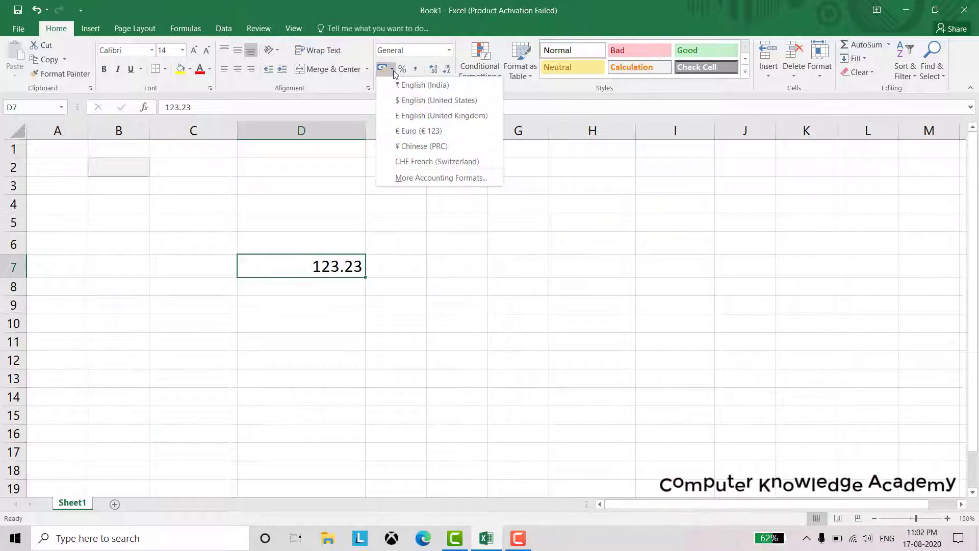
left_click(407, 131)
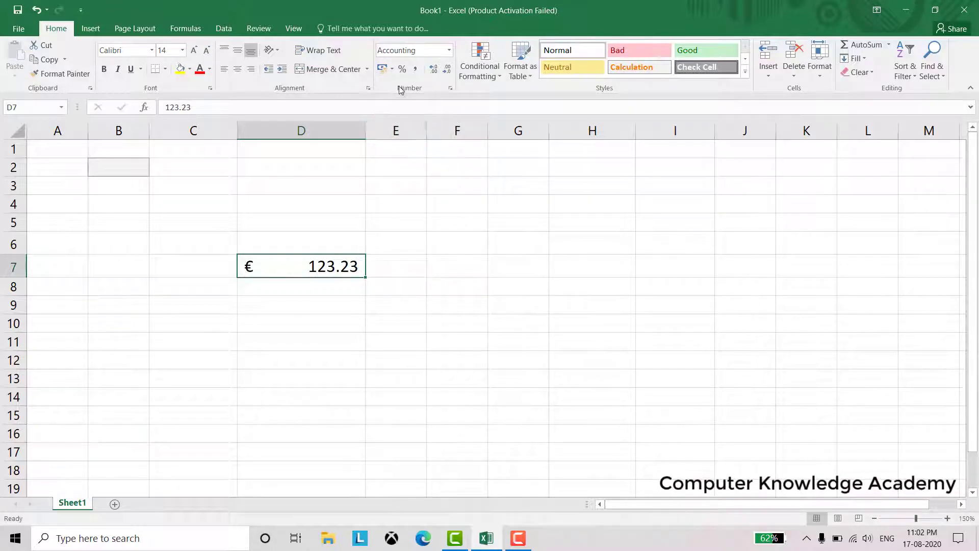
left_click(392, 71)
left_click(399, 113)
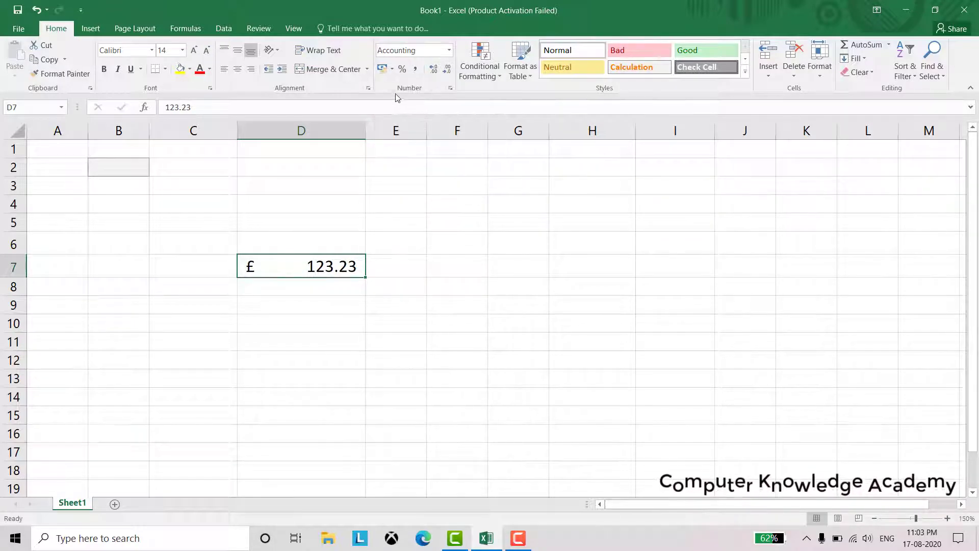
left_click(384, 69)
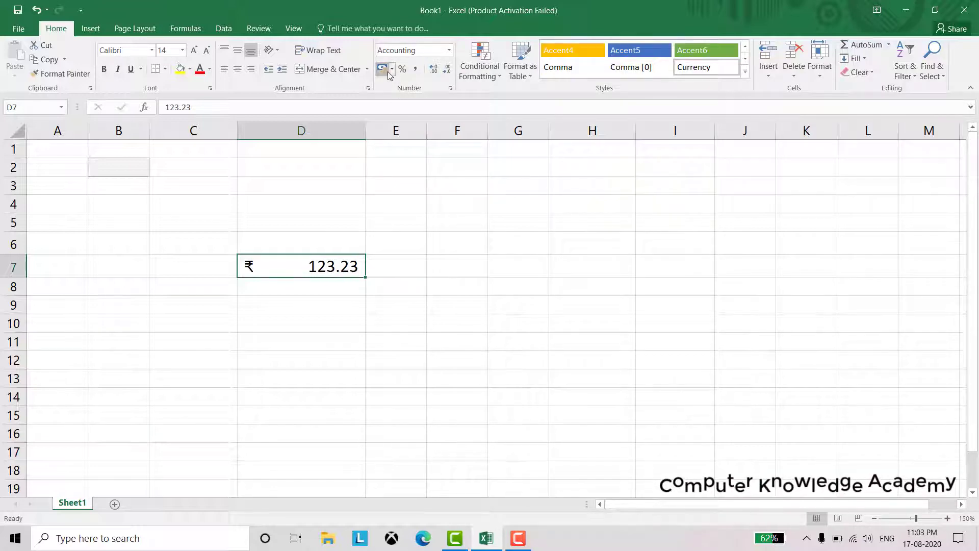
left_click(392, 70)
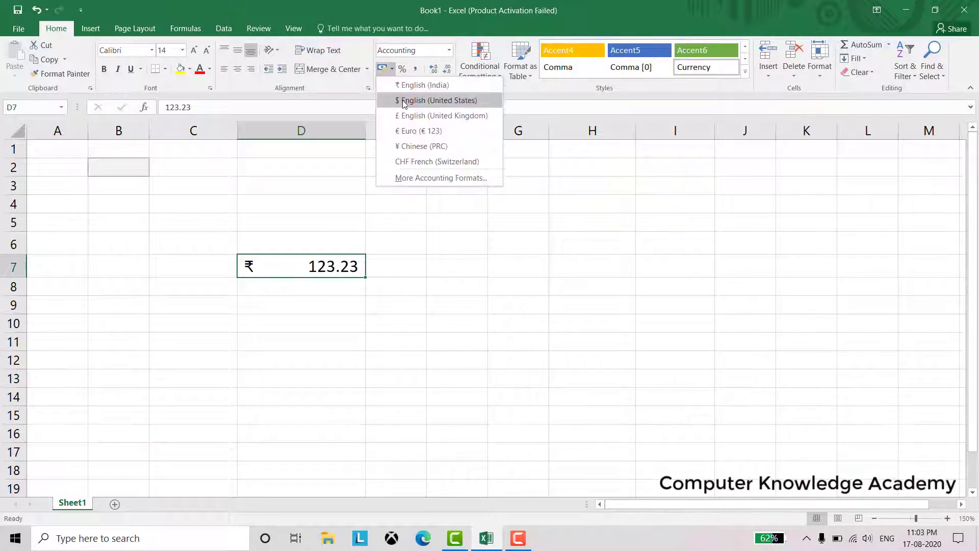
left_click(403, 100)
left_click(392, 70)
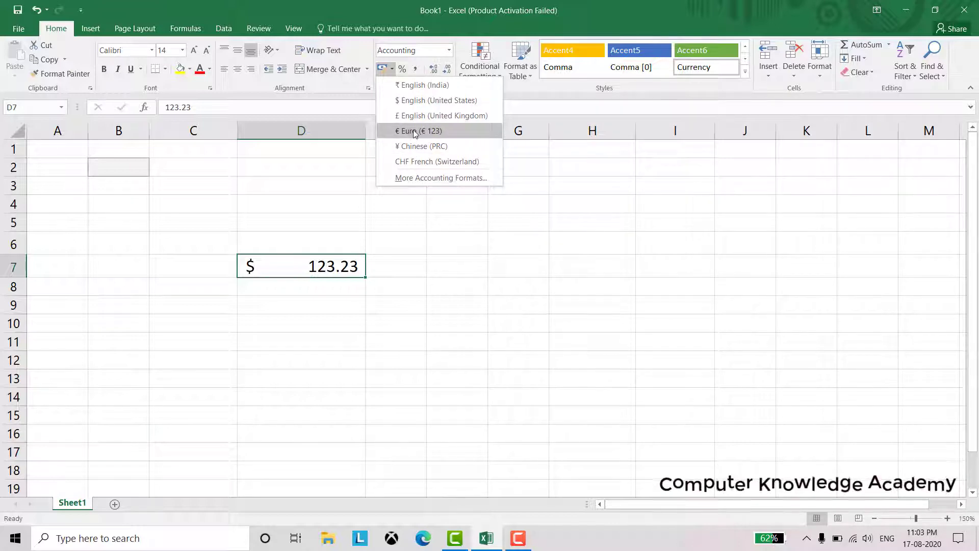
left_click(417, 147)
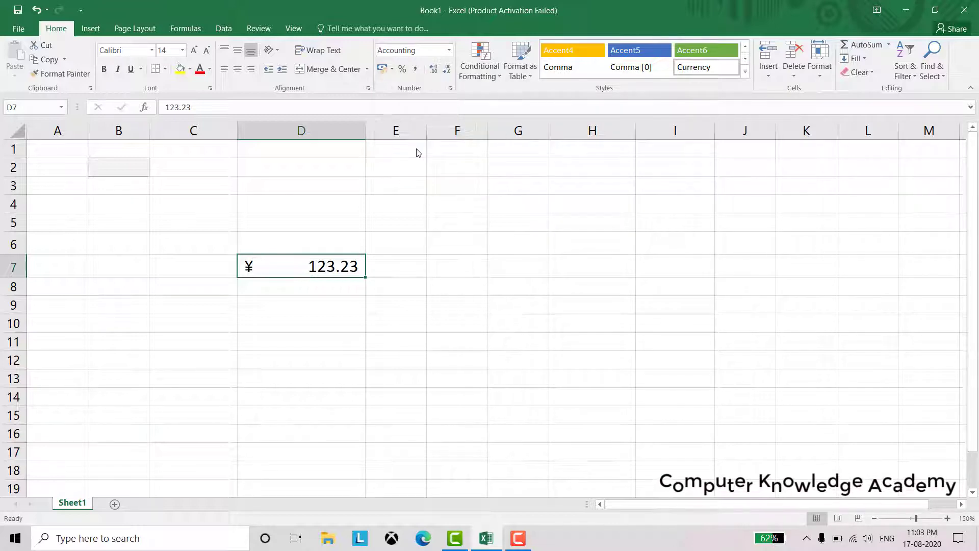
left_click(406, 74)
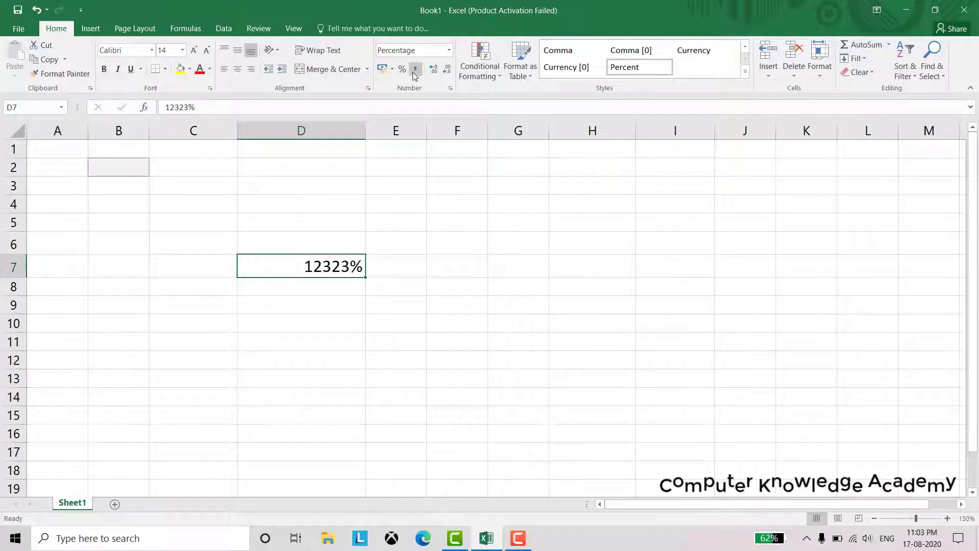
Add and remove decimal places on D7's percentage using Increase and Decrease Decimal
left_click(434, 71)
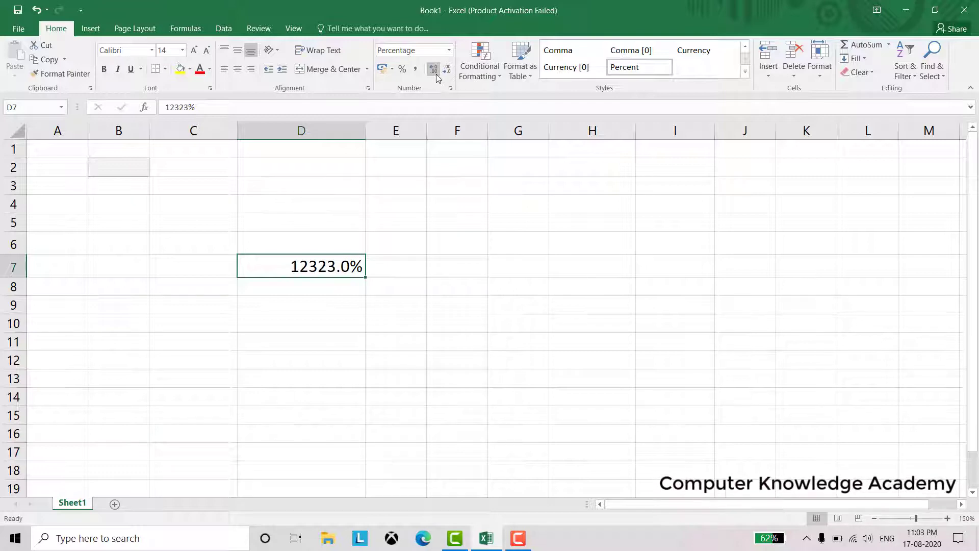
left_click(435, 71)
left_click(435, 71)
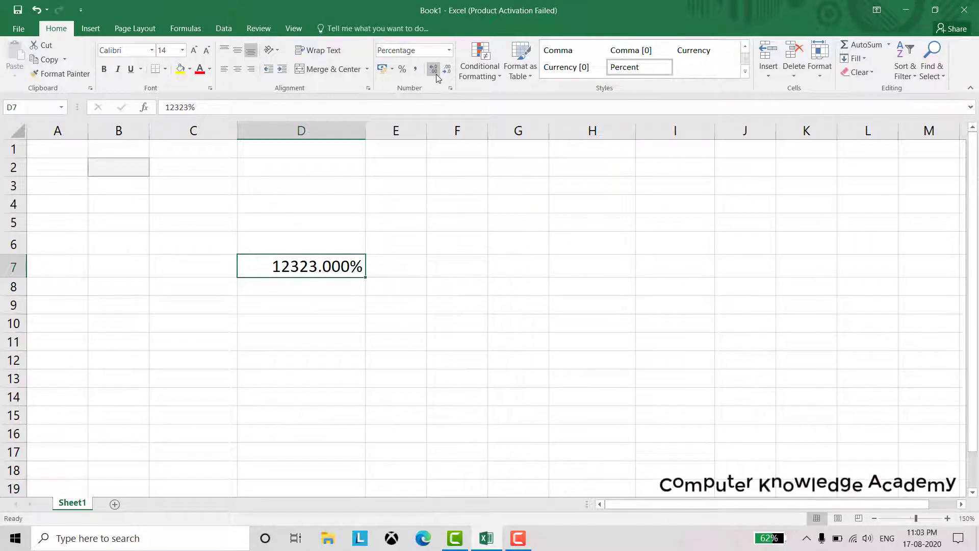
left_click(435, 71)
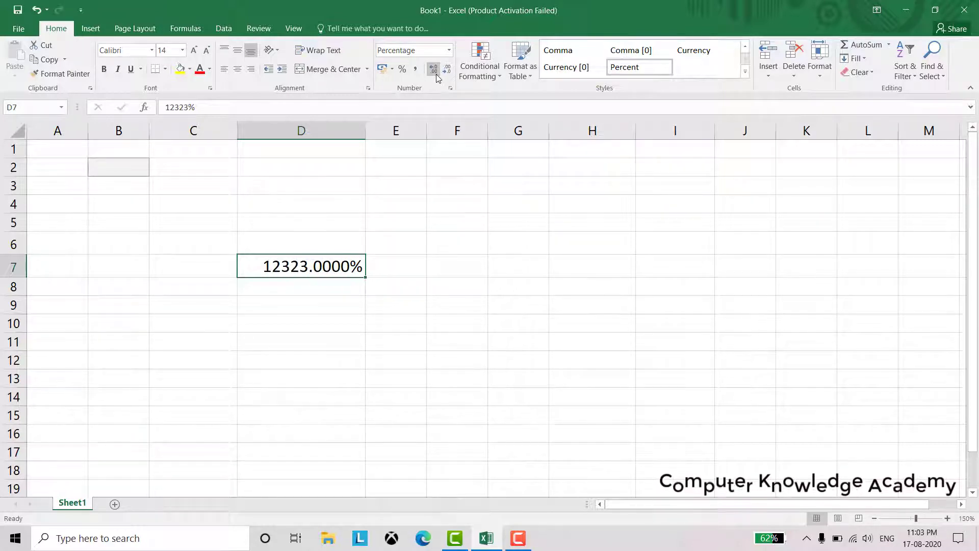
left_click(447, 71)
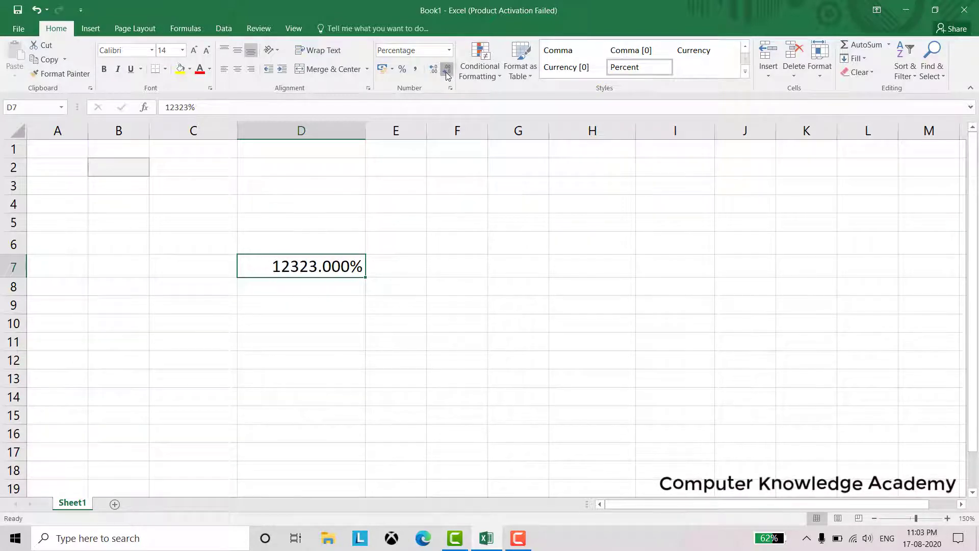
left_click(446, 71)
left_click(447, 71)
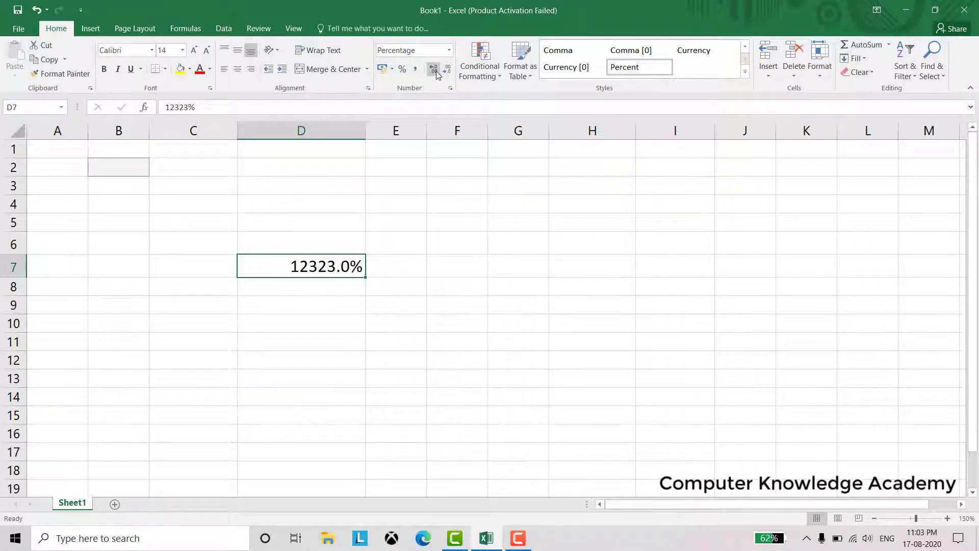
left_click(436, 72)
left_click(436, 71)
left_click(436, 72)
left_click(446, 72)
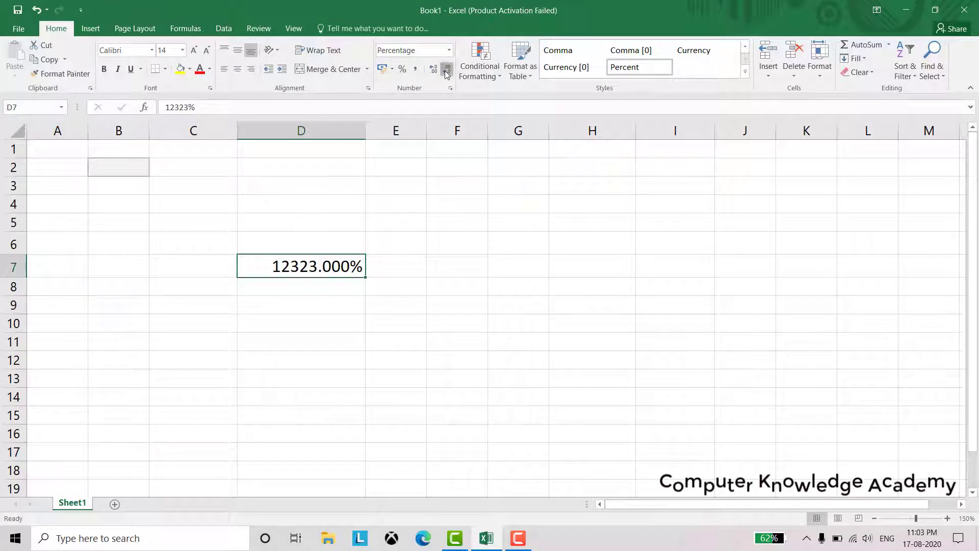
left_click(447, 71)
left_click(447, 71)
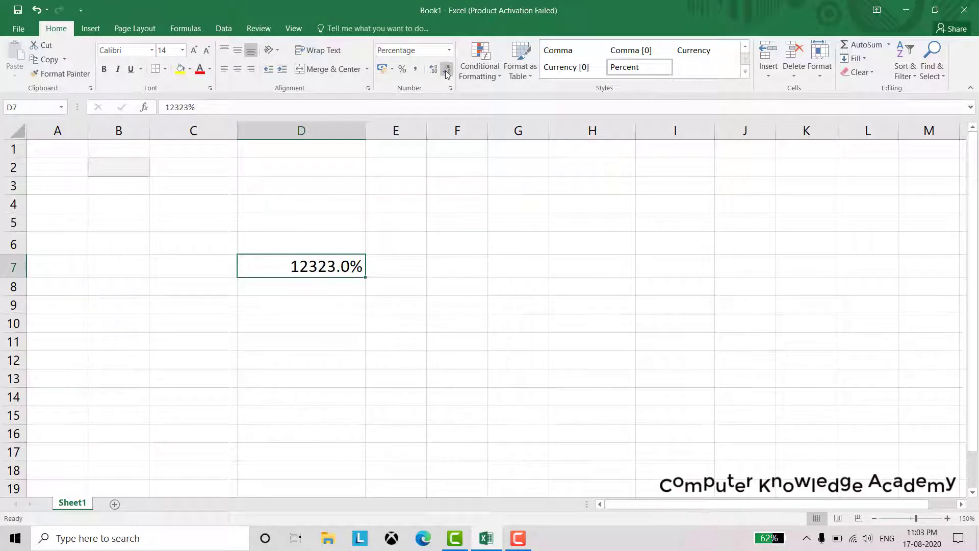
left_click(498, 78)
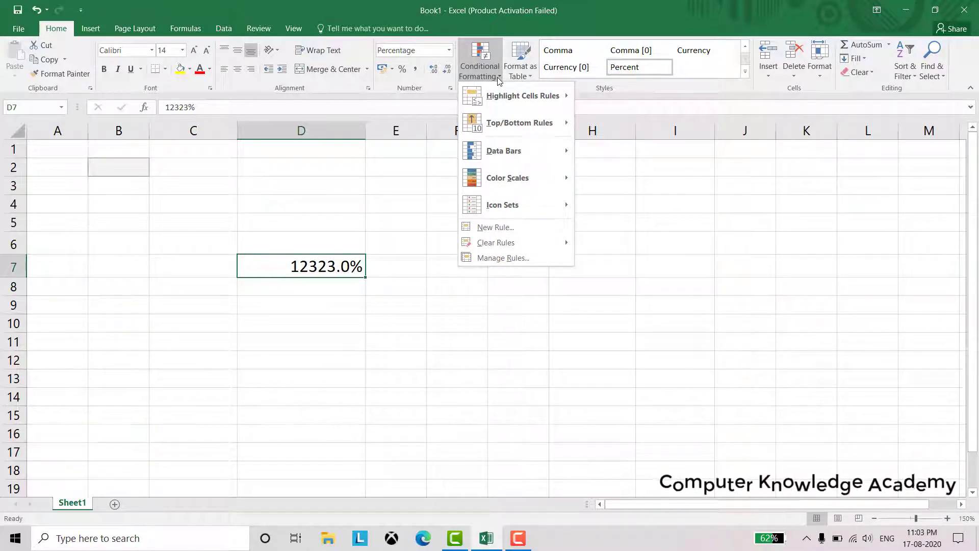
left_click(526, 78)
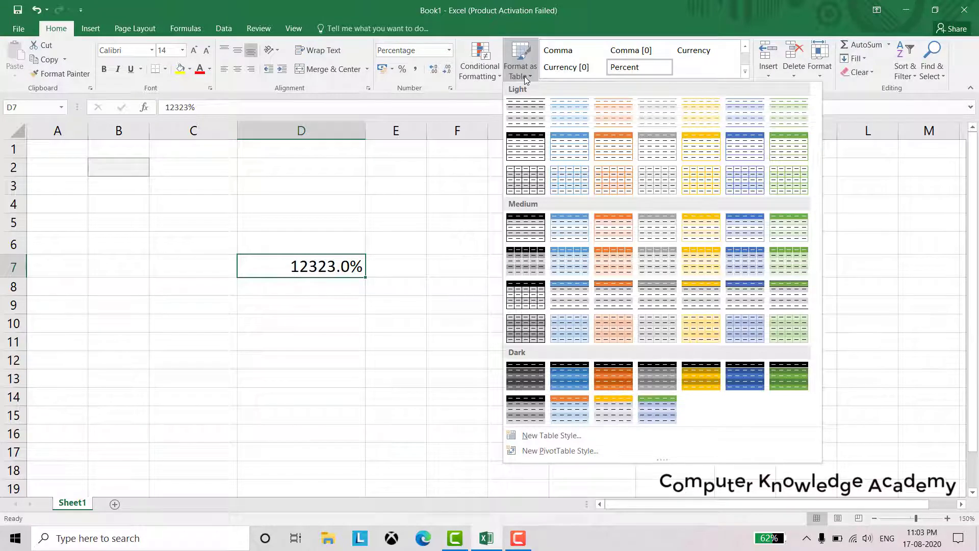
left_click(534, 235)
left_click(243, 279)
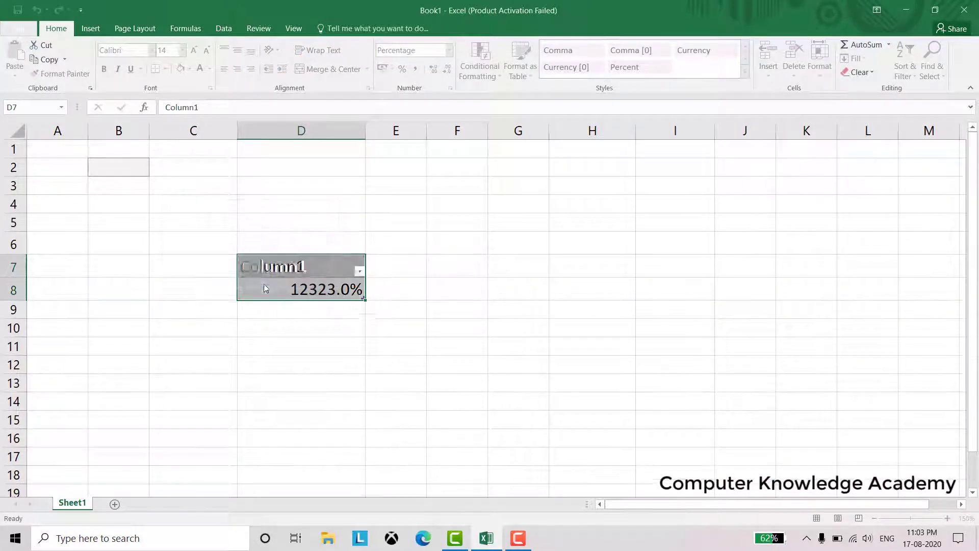
left_click(388, 340)
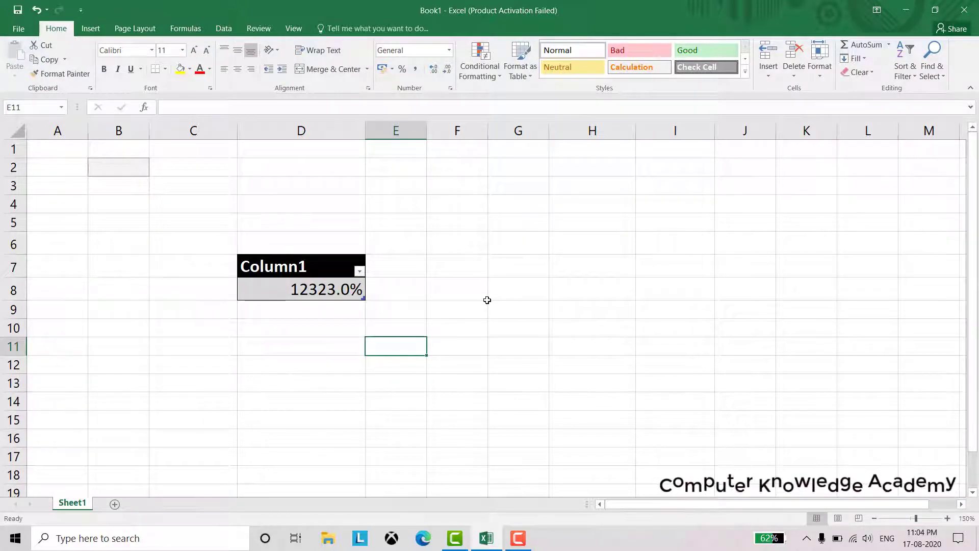
key("ctrl+z")
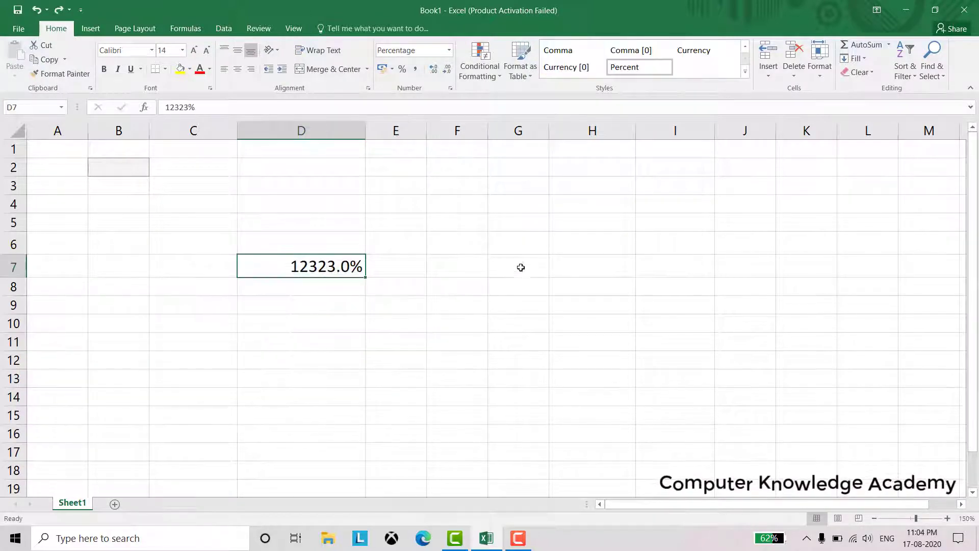
Browse the Cells group's Insert, Delete and Format menus, leaving the Insert menu open
left_click(772, 75)
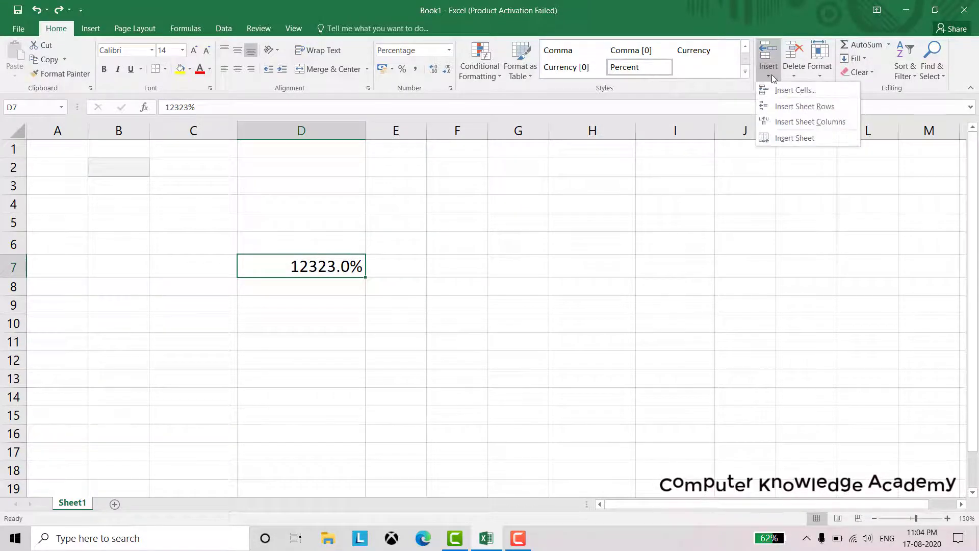
left_click(794, 77)
left_click(794, 77)
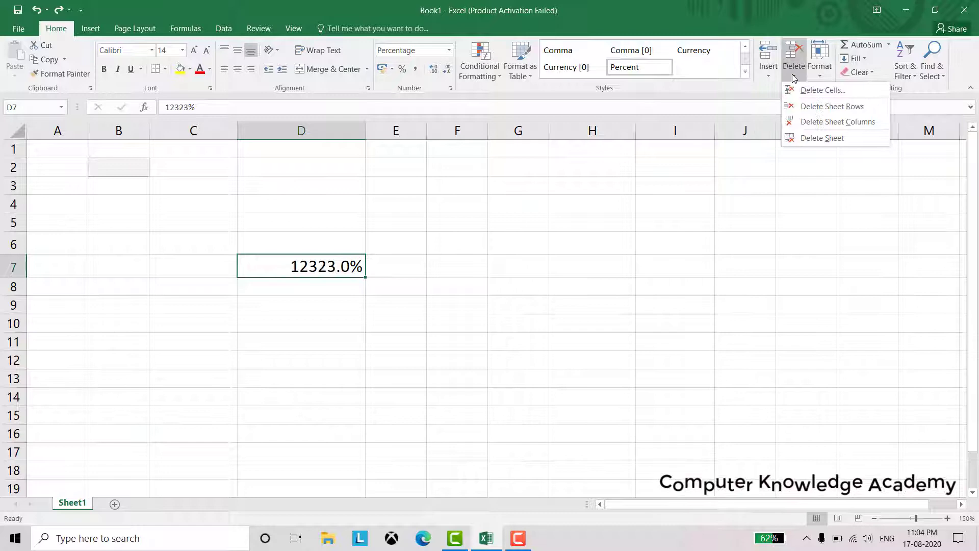
left_click(820, 77)
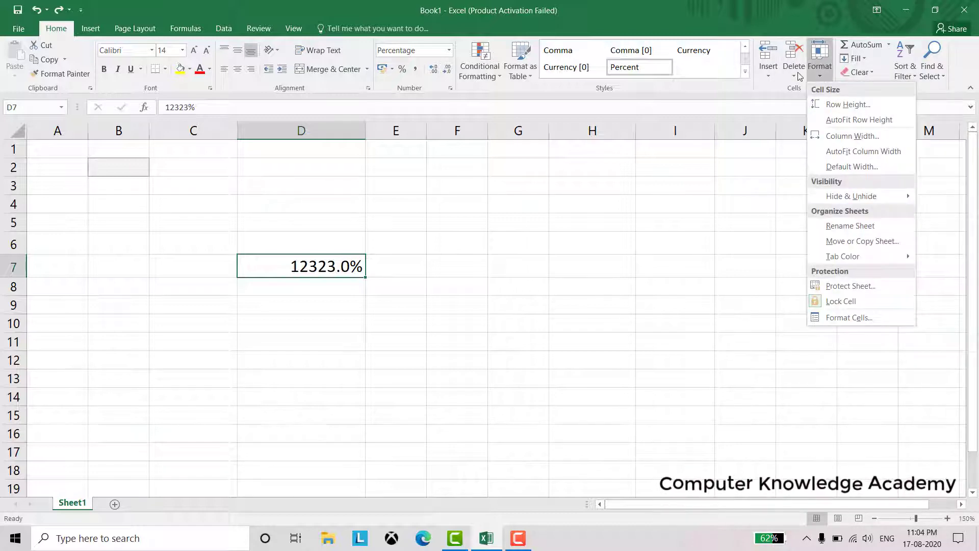
left_click(797, 73)
left_click(797, 72)
left_click(769, 75)
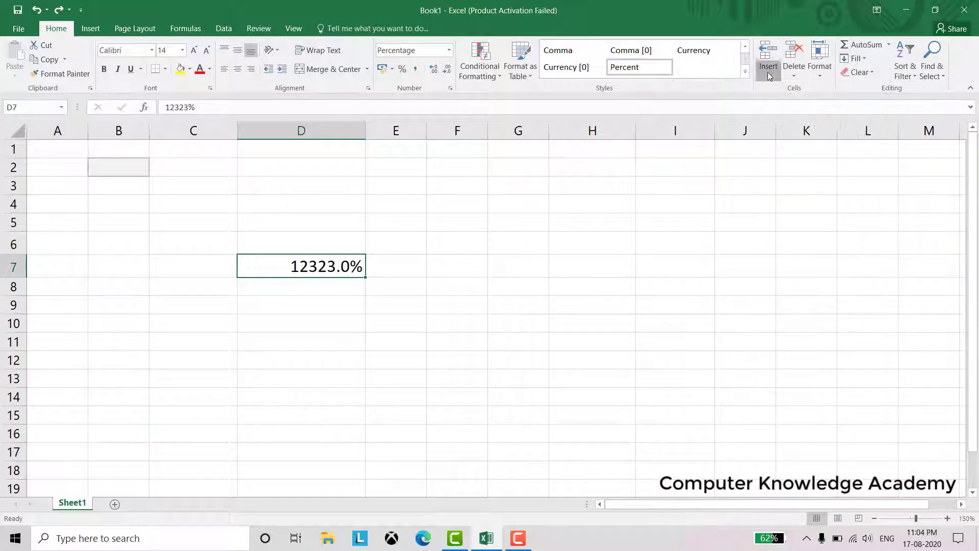
left_click(768, 76)
left_click(797, 77)
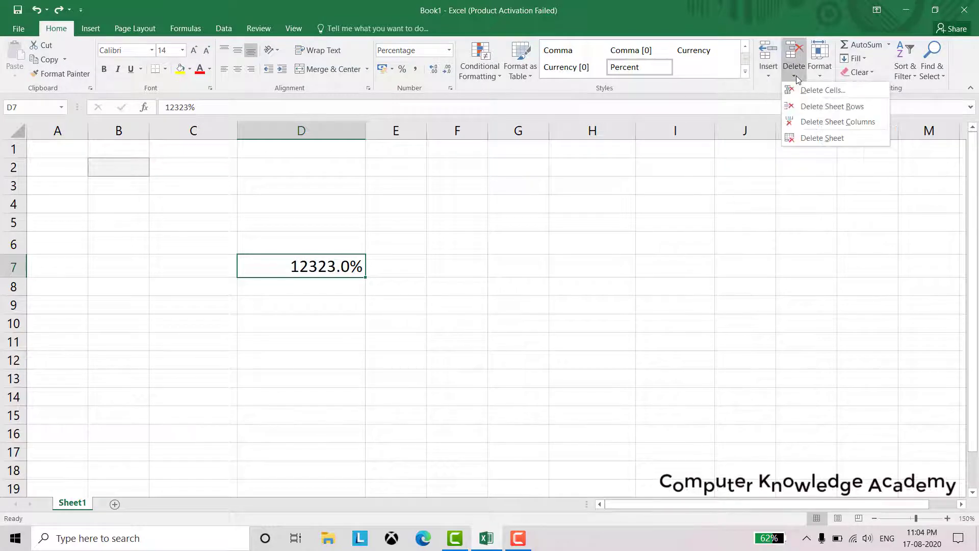
left_click(770, 75)
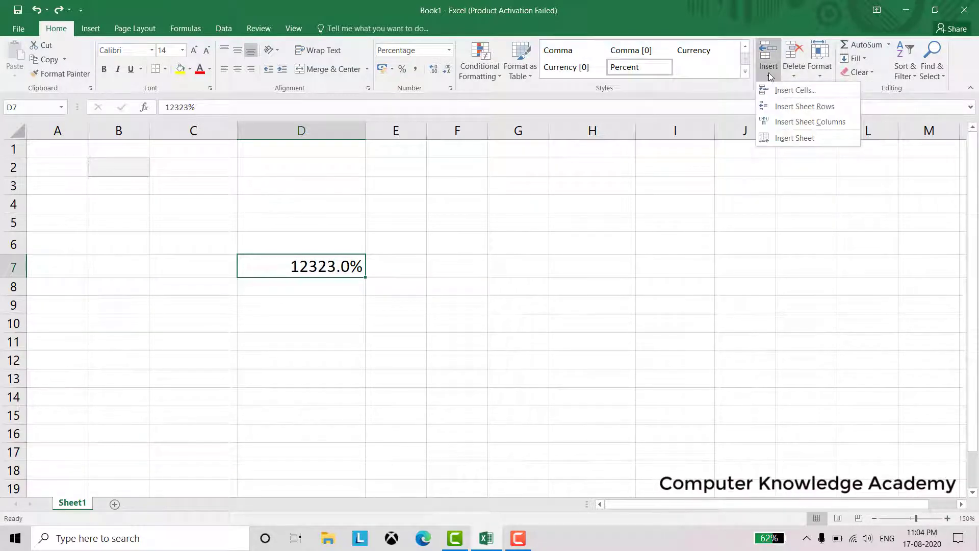
Insert an entire column at D7, shifting the value into column E
right_click(351, 267)
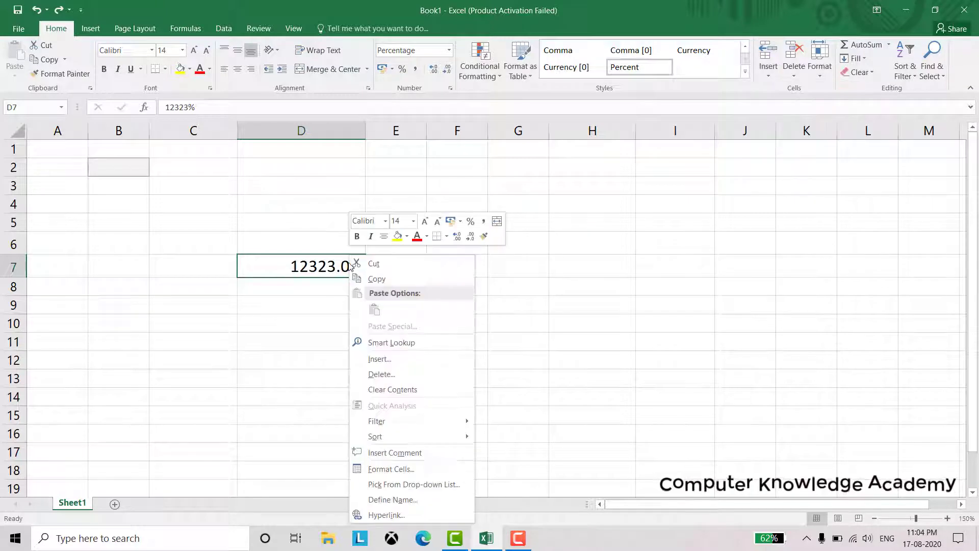
left_click(387, 361)
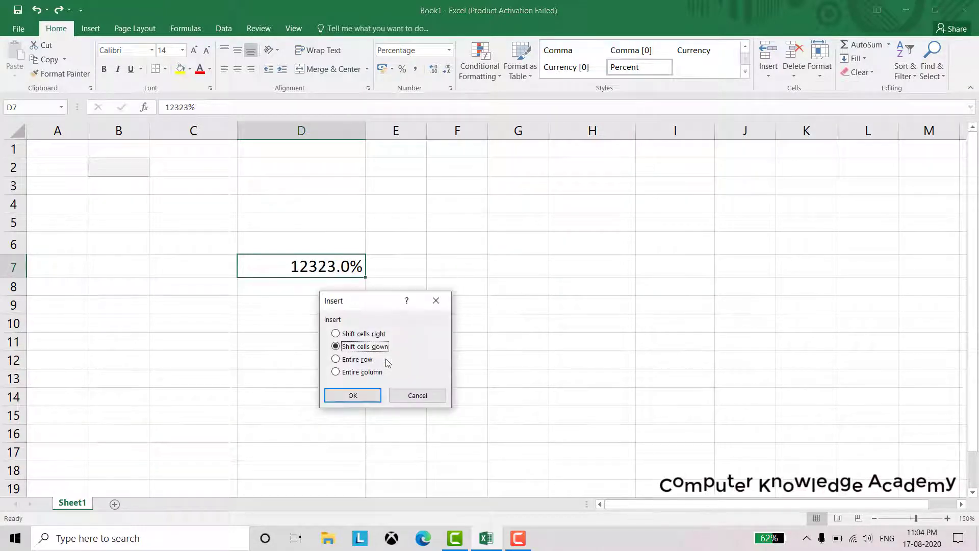
left_click_drag(398, 299, 539, 180)
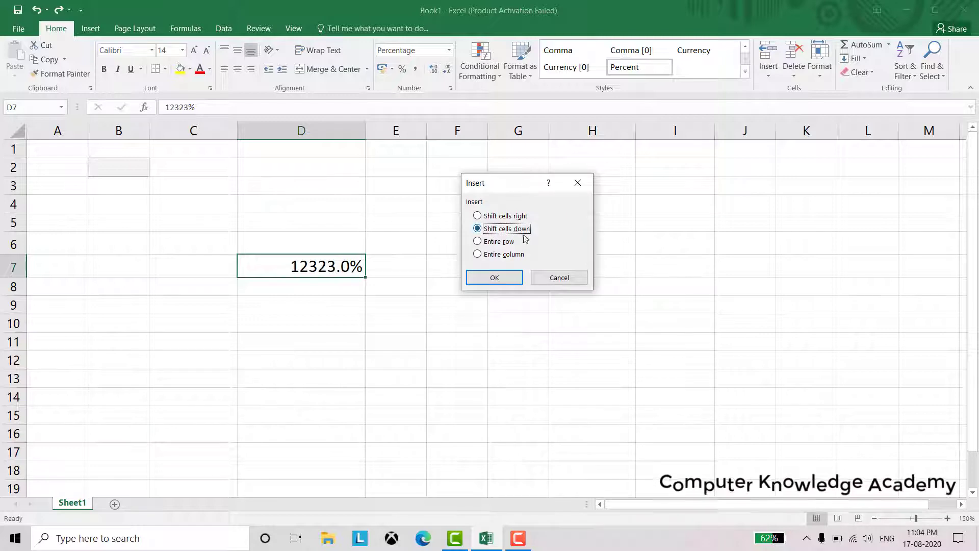
left_click(503, 242)
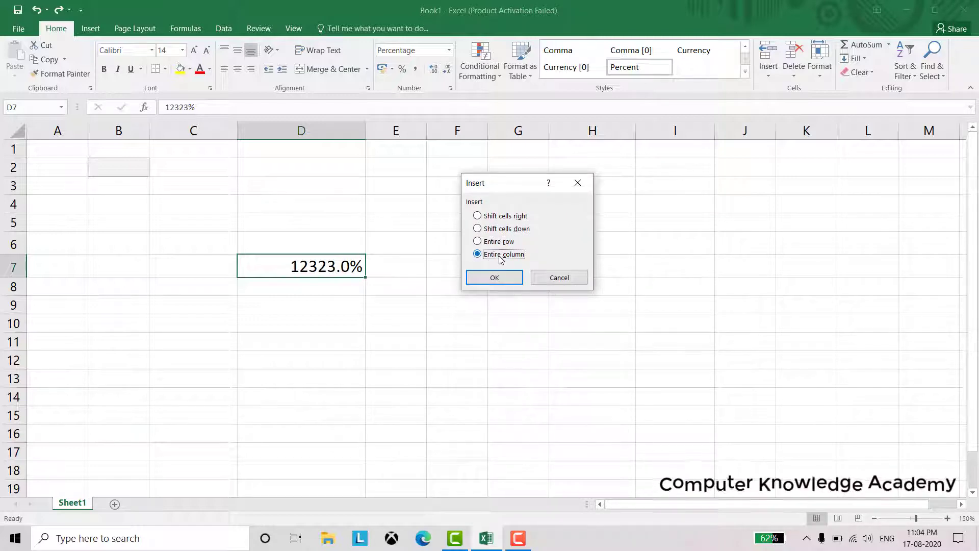
left_click(497, 243)
left_click(497, 255)
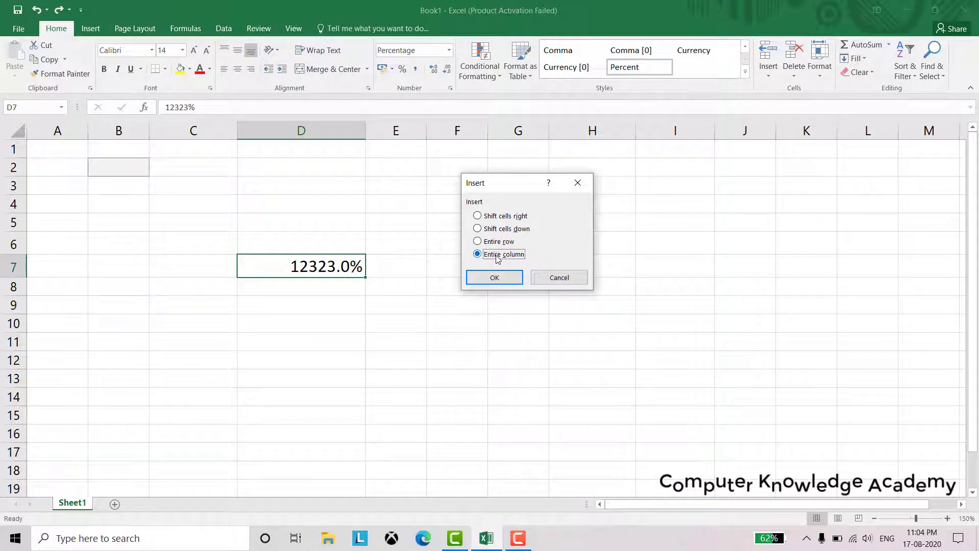
left_click(492, 282)
Insert an entire row at E7, pushing 12323.0% down to E8
left_click(407, 266)
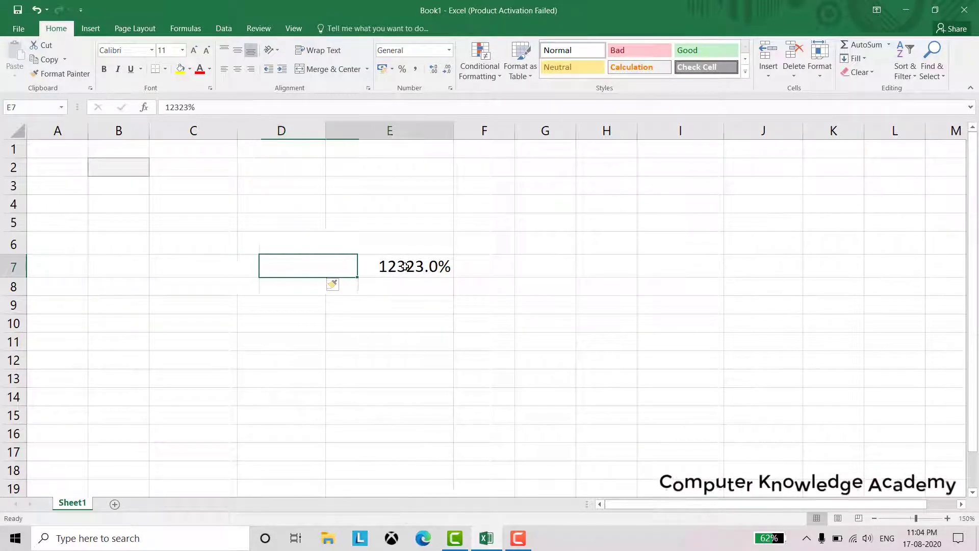
right_click(406, 267)
left_click(444, 359)
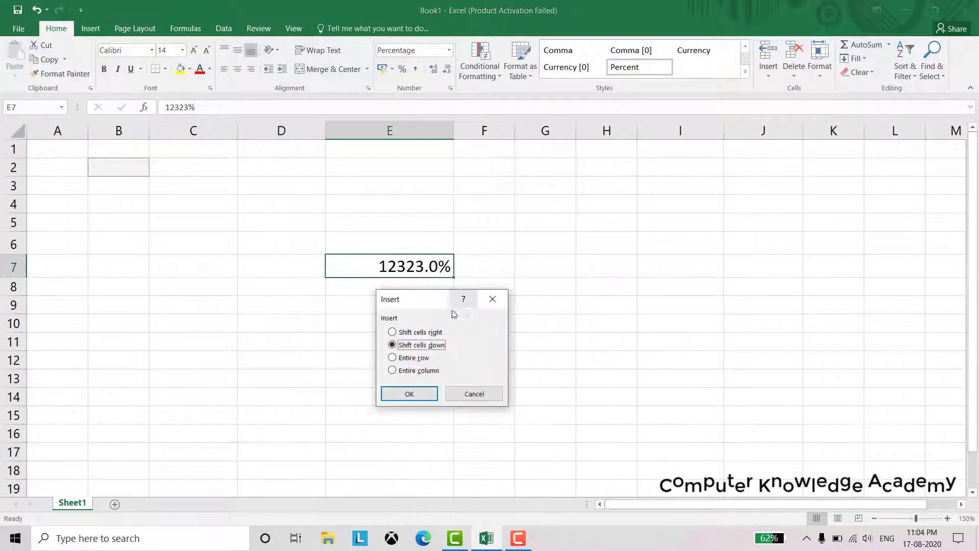
left_click(418, 359)
left_click(406, 395)
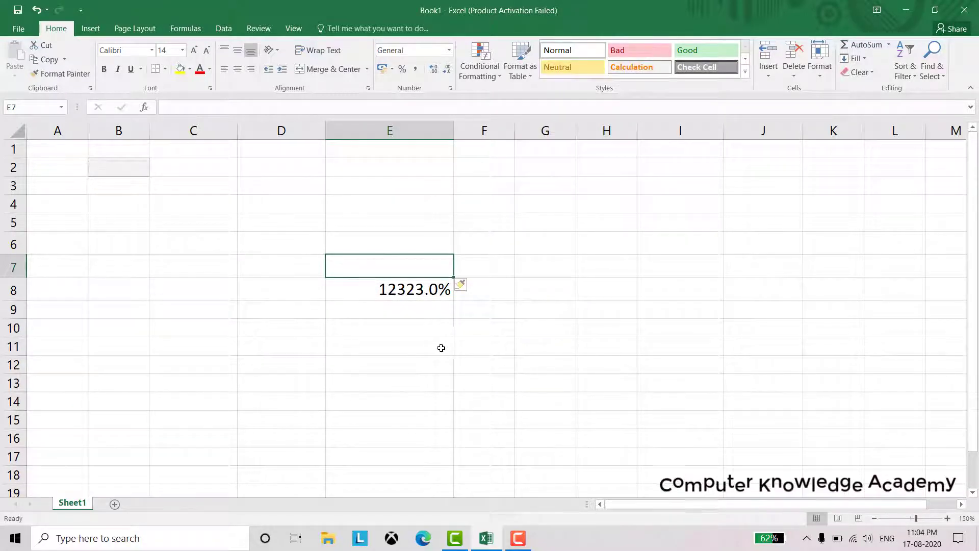
Delete the empty row 7
right_click(432, 266)
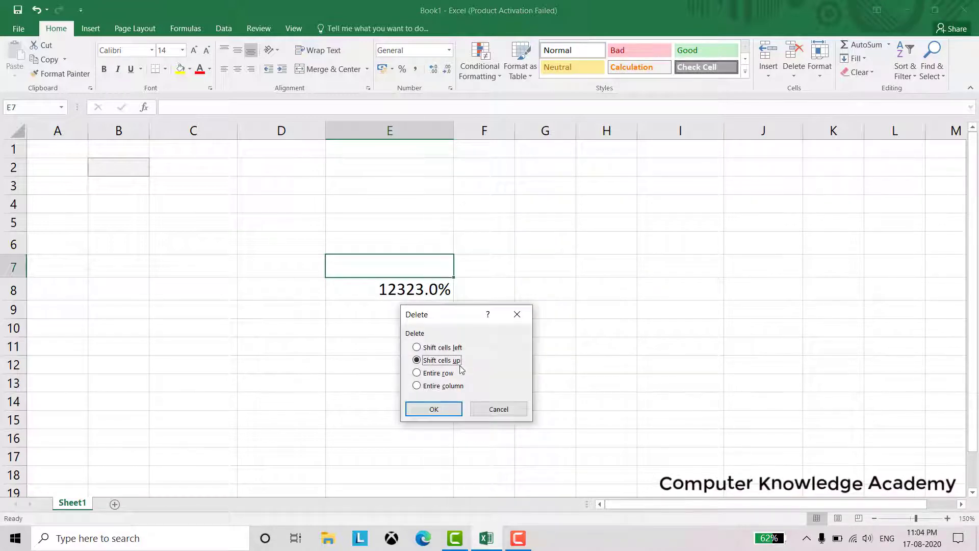
left_click_drag(461, 315, 514, 253)
left_click(470, 310)
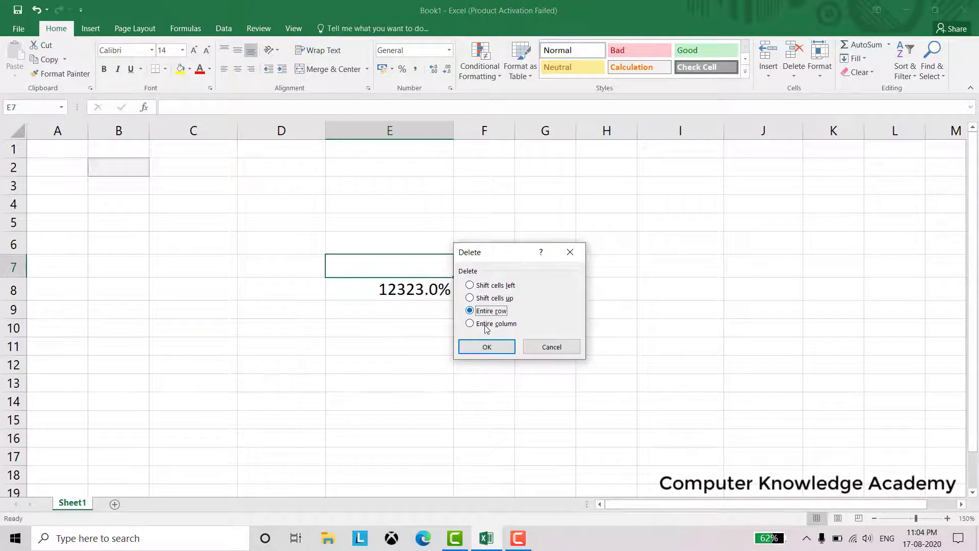
left_click(486, 347)
Delete column E, removing the 12323.0% value
right_click(401, 265)
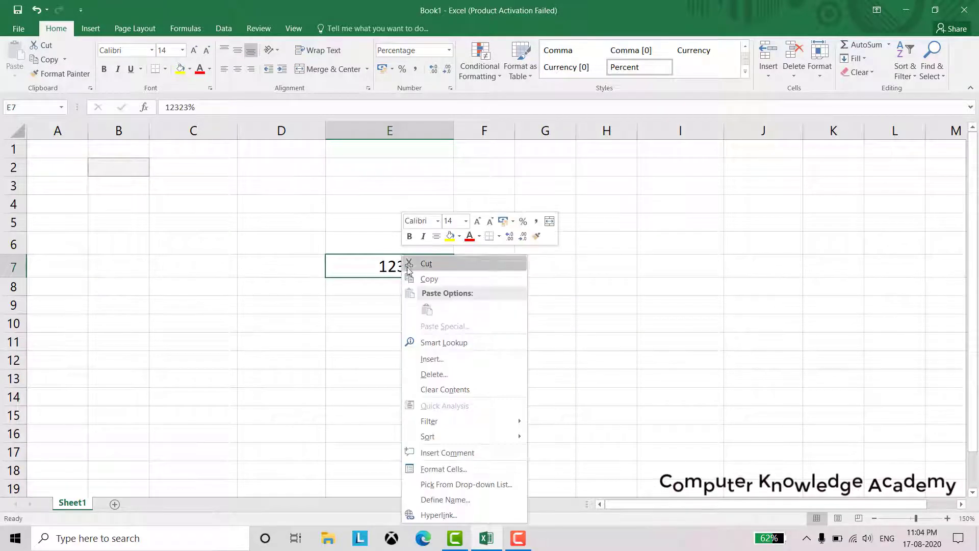
left_click(443, 373)
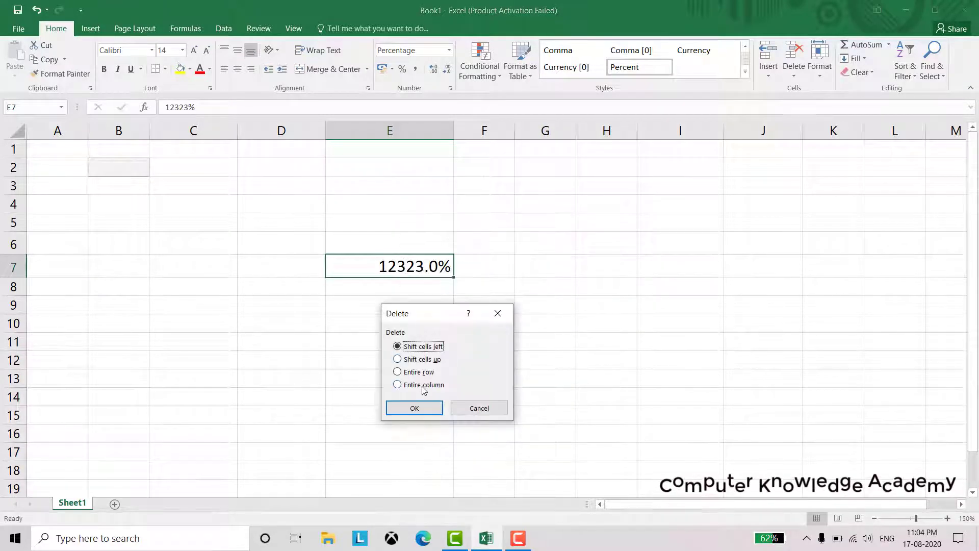
left_click(410, 385)
left_click(414, 407)
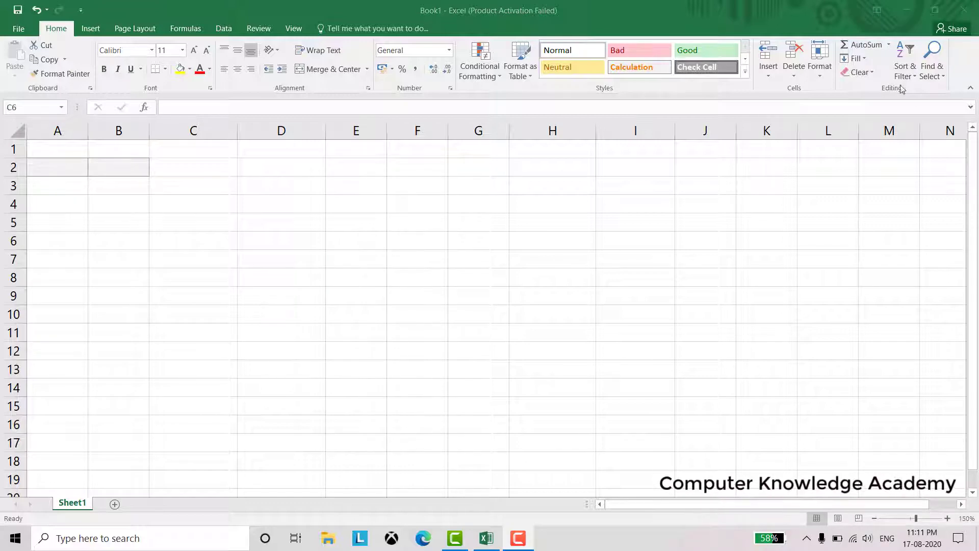
left_click(890, 46)
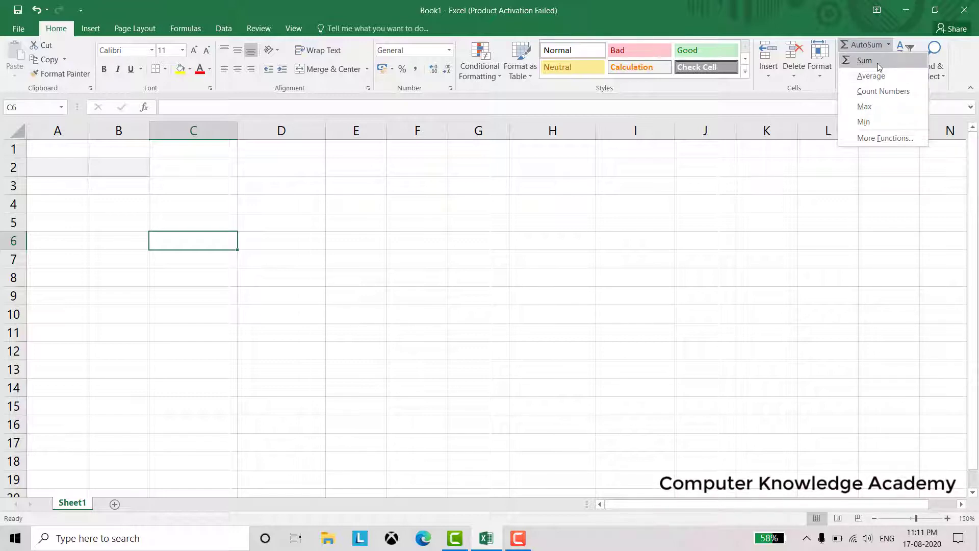
left_click(884, 137)
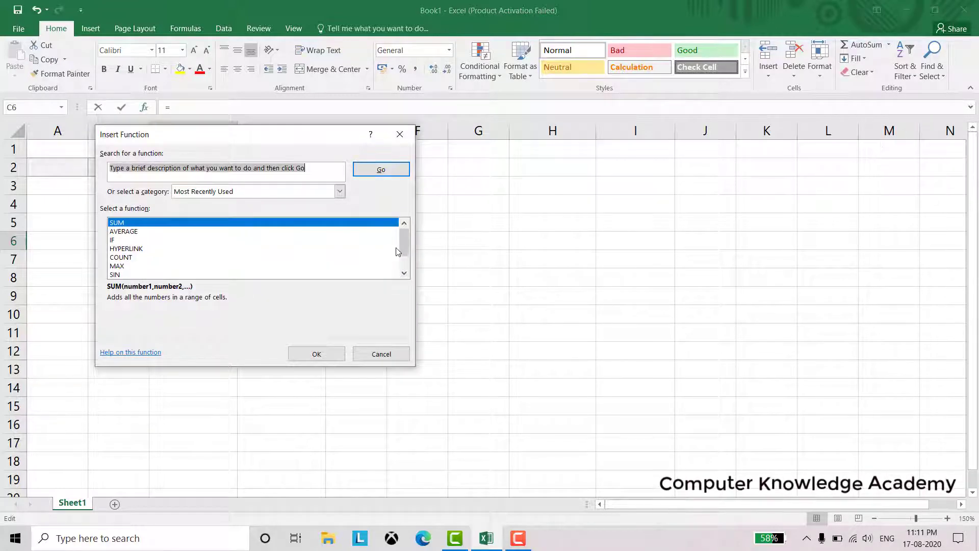
mouse_move(403, 240)
left_mouse_down()
mouse_move(401, 257)
mouse_move(406, 240)
left_mouse_up()
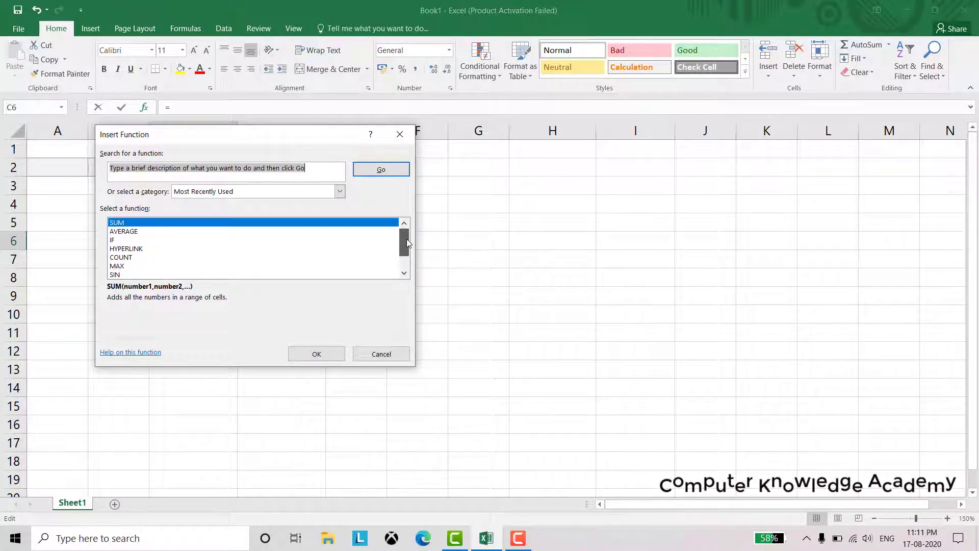
left_click(381, 354)
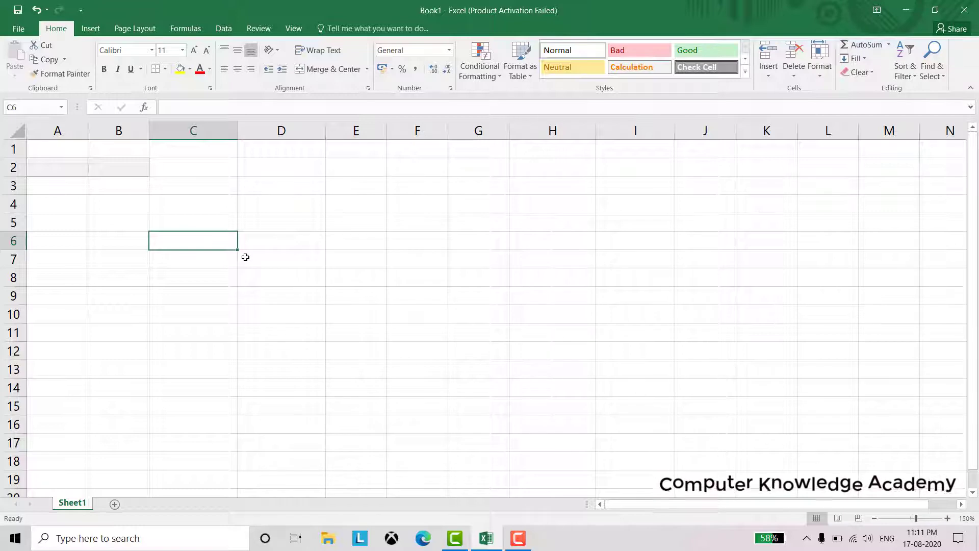
Enter 12, 25, 36, 45 and 65 down C6:C10, then select C6:C11
type("12")
key("Return")
type("2")
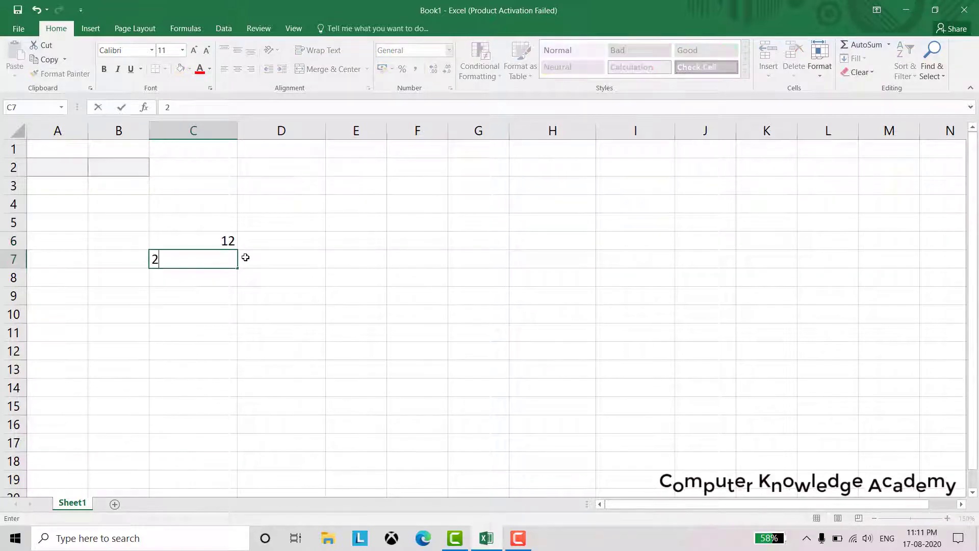
type("5")
key("Return")
type("36")
key("Return")
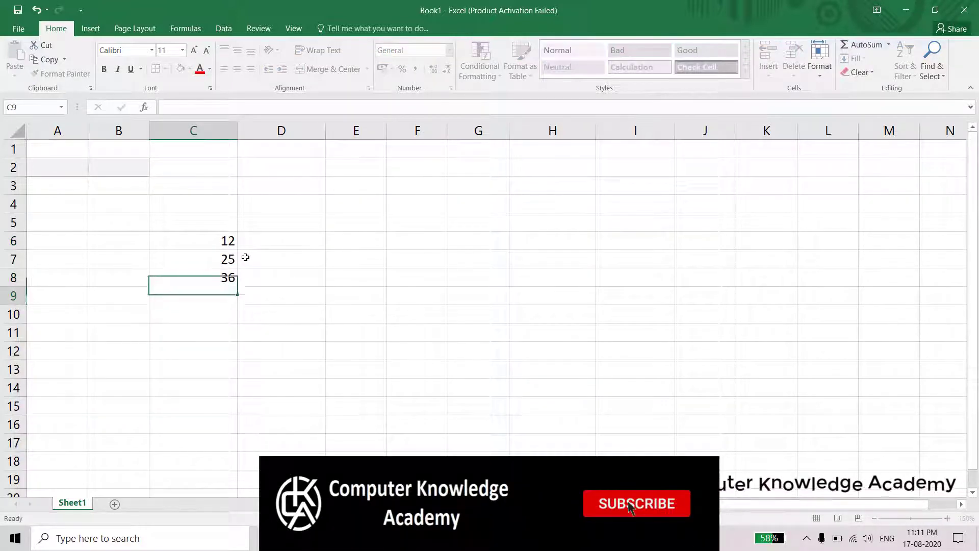
type("45")
key("Return")
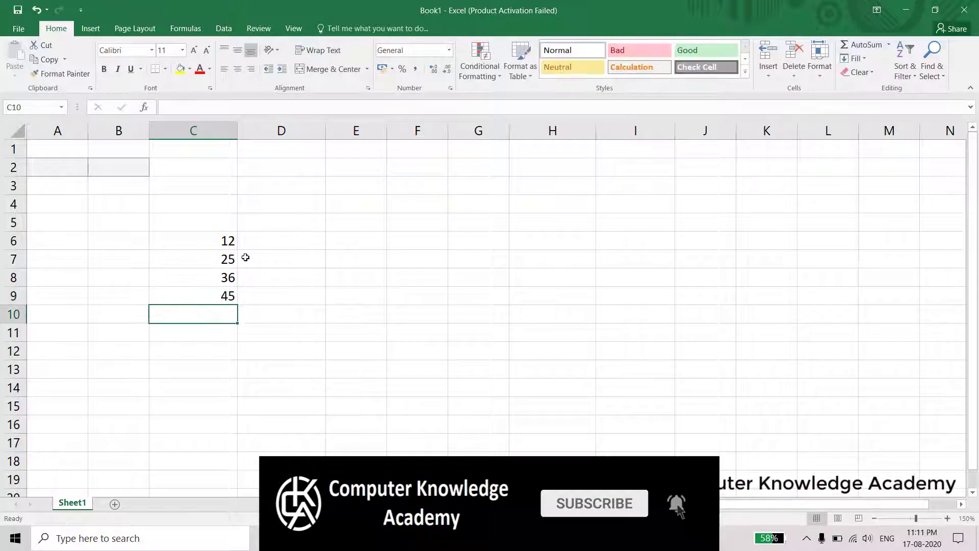
type("65")
key("Return")
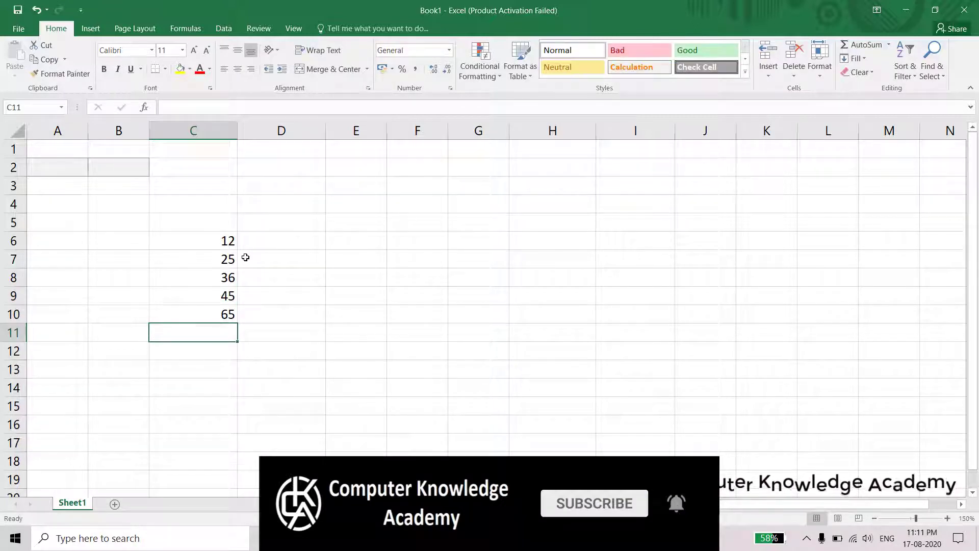
left_click_drag(196, 238, 214, 338)
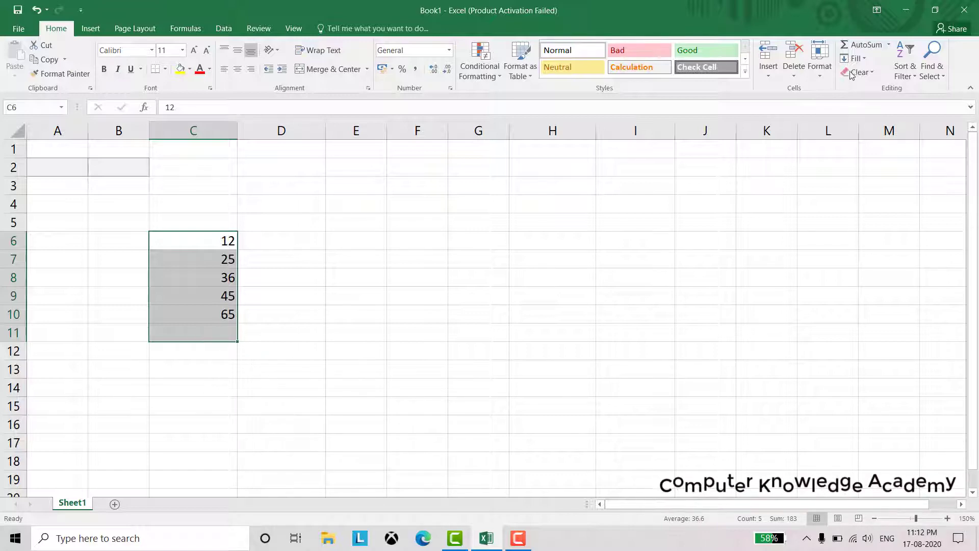
Use AutoSum to add the sum 183, averages 61 twice, maximum 183 and minimum 12 in C11:C15
left_click(860, 46)
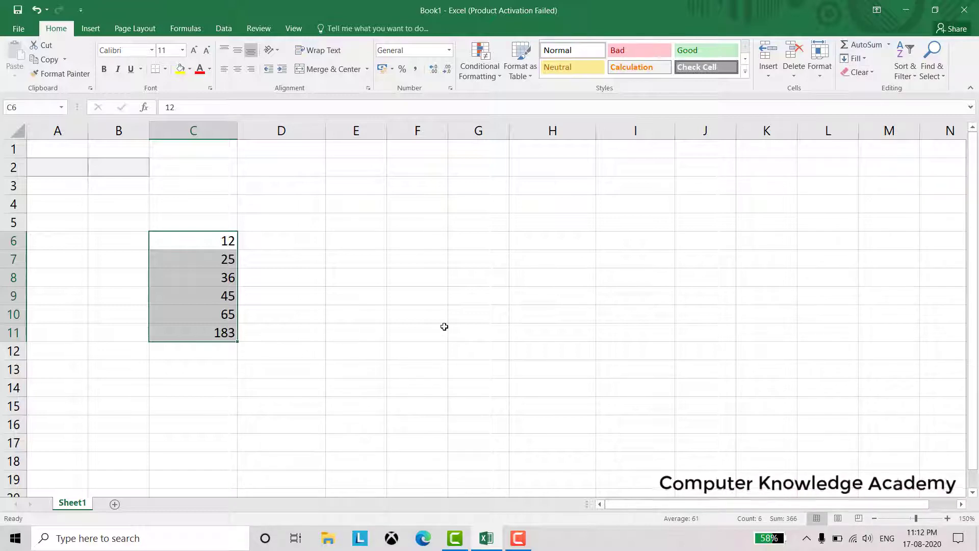
left_click(888, 45)
left_click(872, 76)
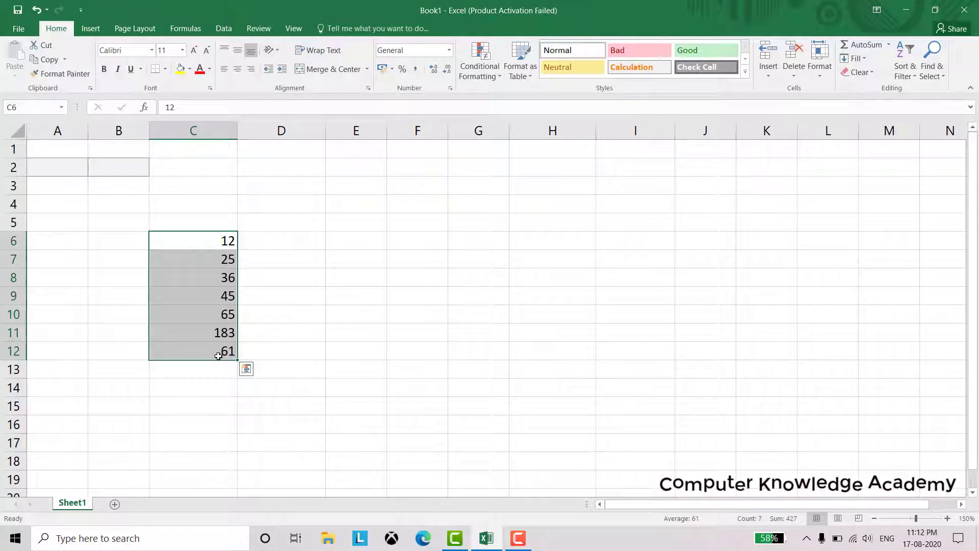
left_click(872, 50)
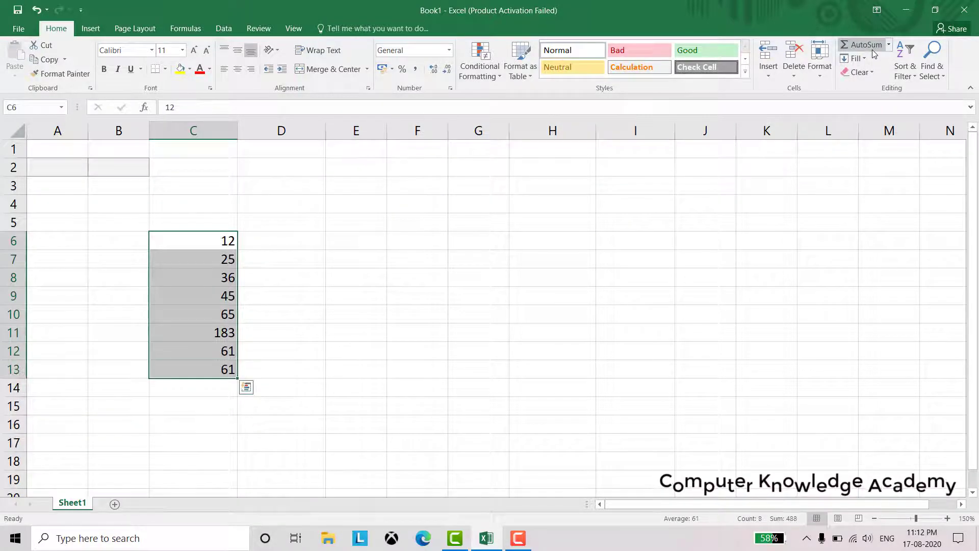
left_click(887, 45)
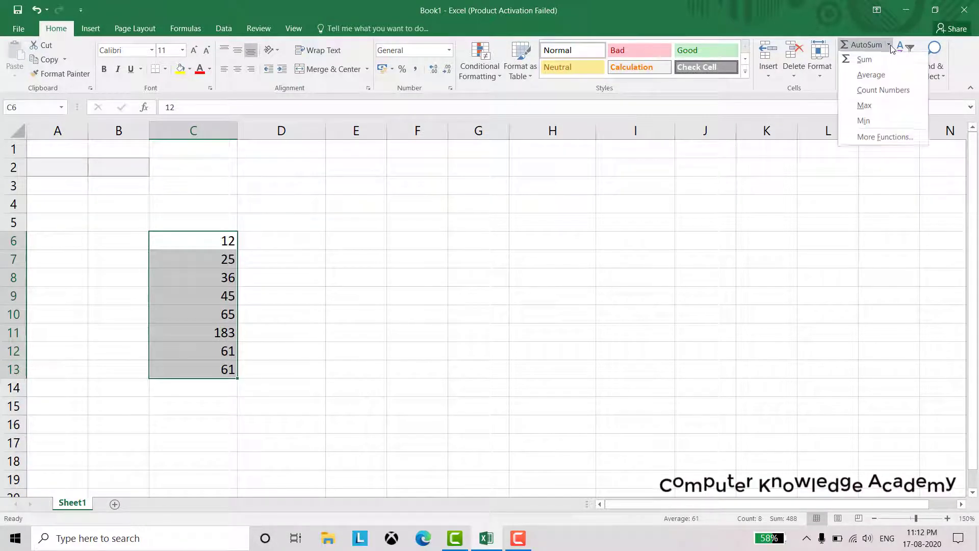
left_click(885, 107)
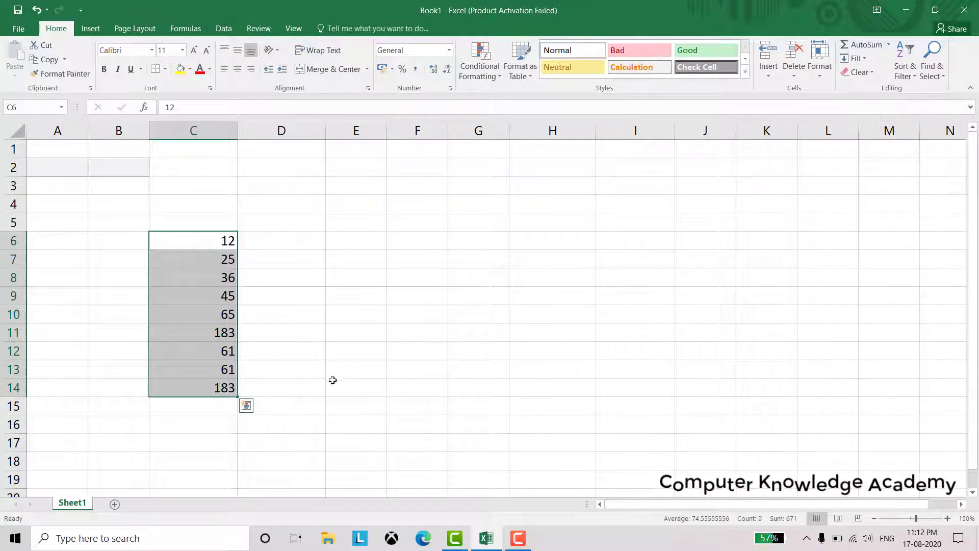
left_click(888, 45)
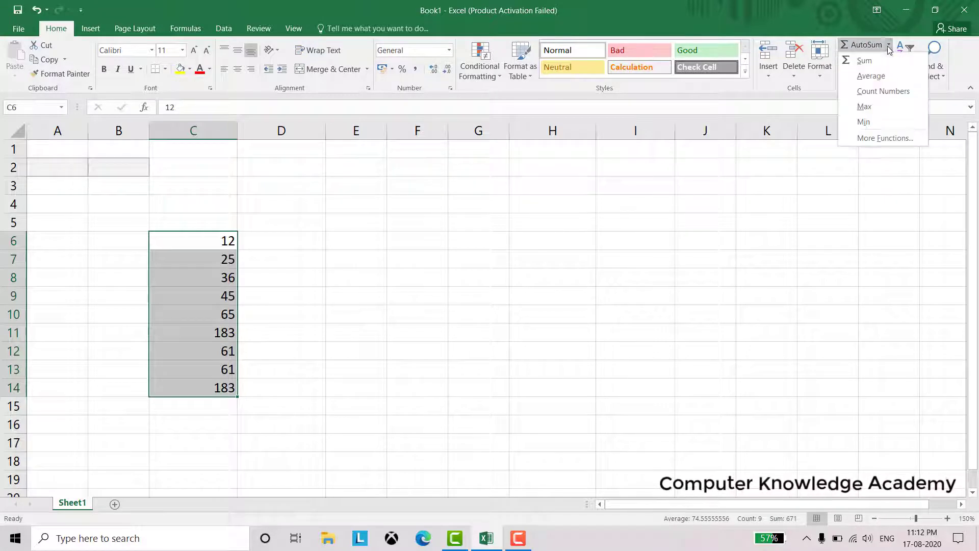
left_click(885, 121)
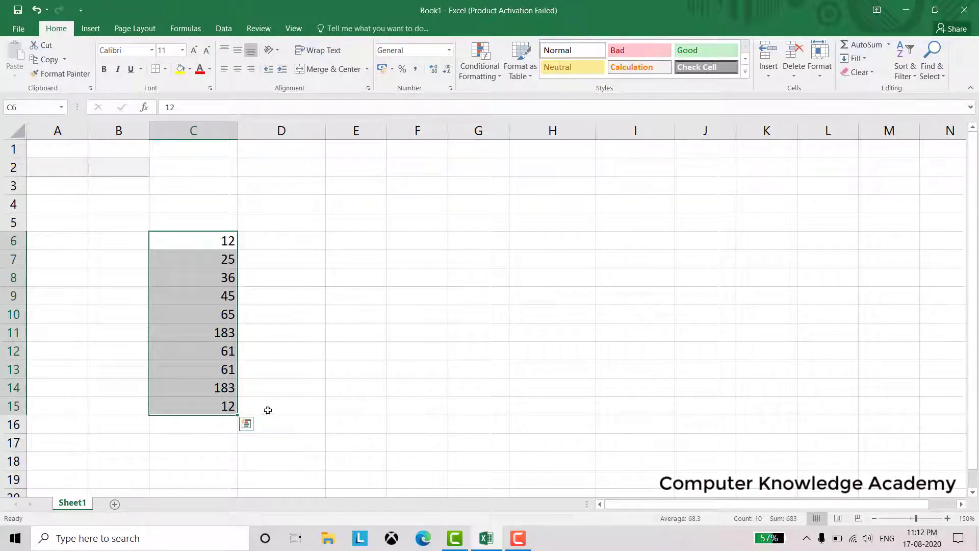
Add three Count Numbers results (10, 11, 12) in C16:C18, then dismiss the function list unused
left_click(889, 44)
left_click(887, 91)
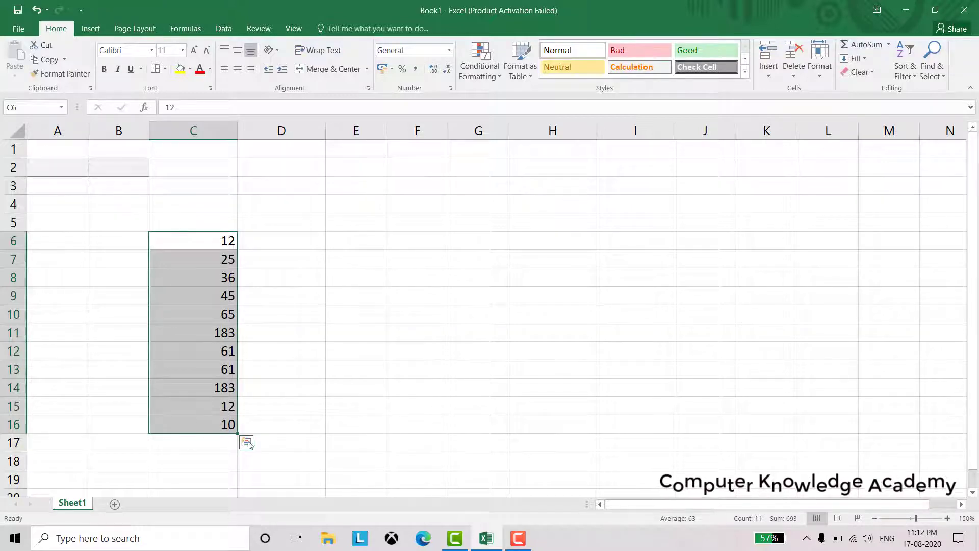
left_click(889, 46)
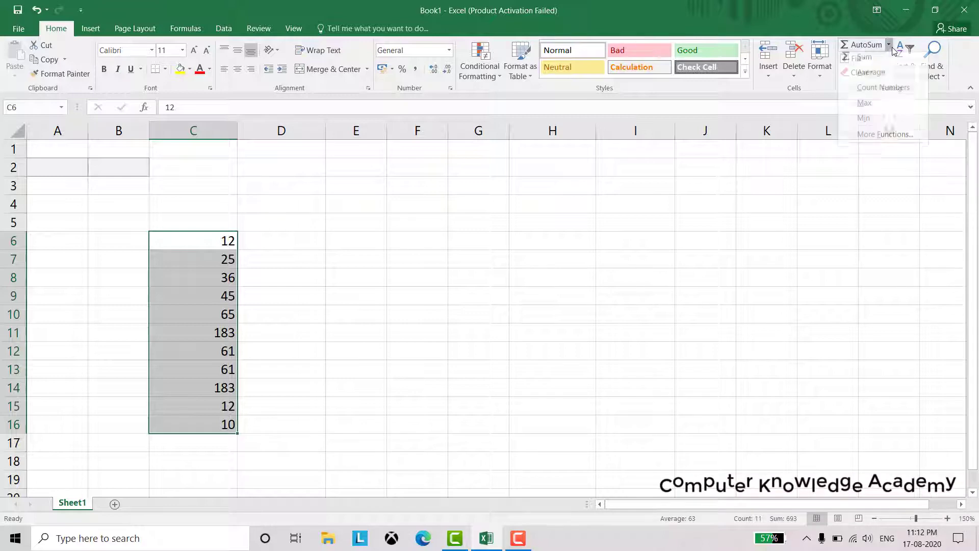
left_click(891, 98)
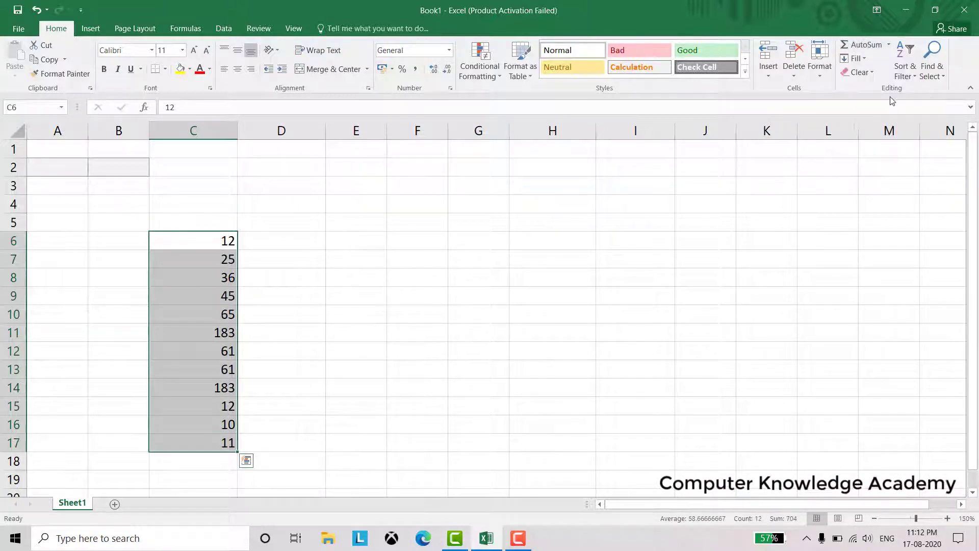
left_click(888, 45)
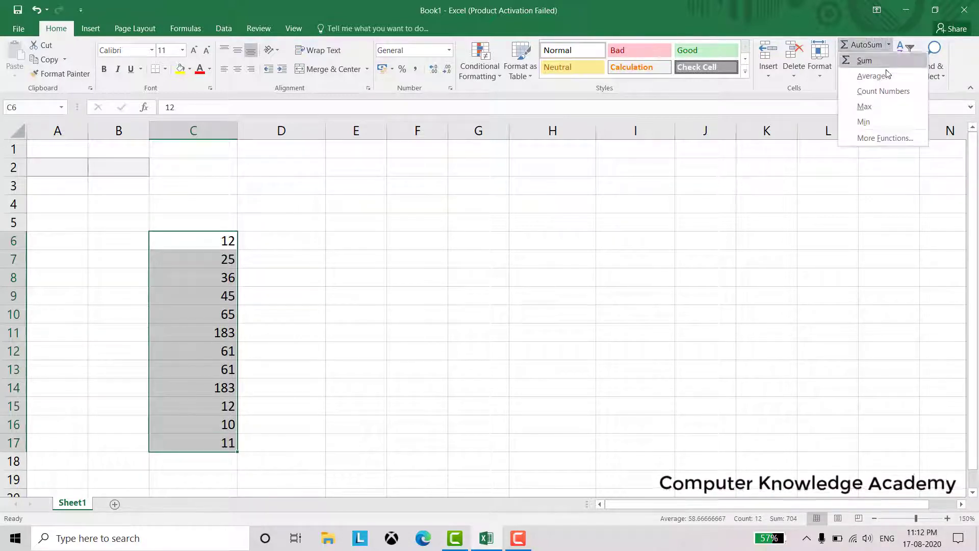
left_click(884, 91)
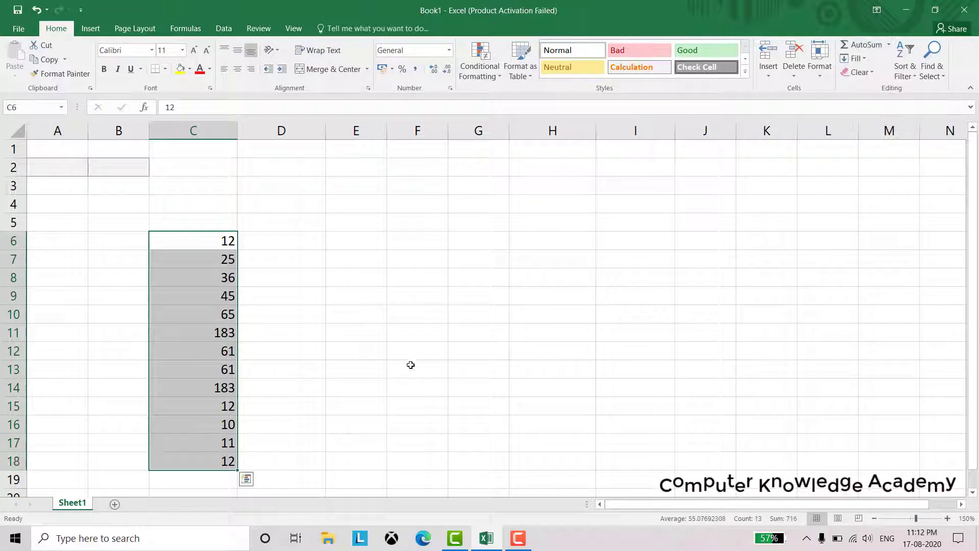
scroll(370, 367, "down", 2)
scroll(312, 368, "up", 2)
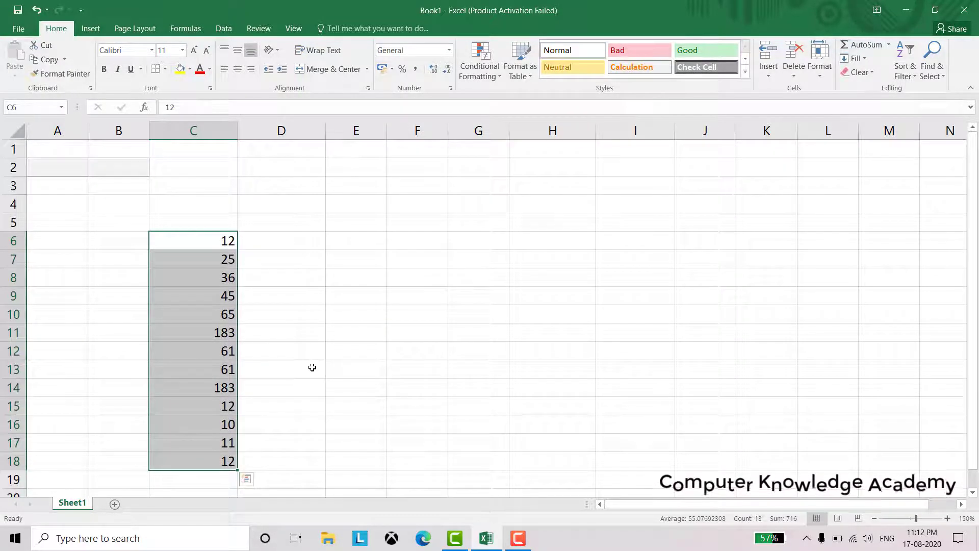
scroll(312, 367, "down", 1)
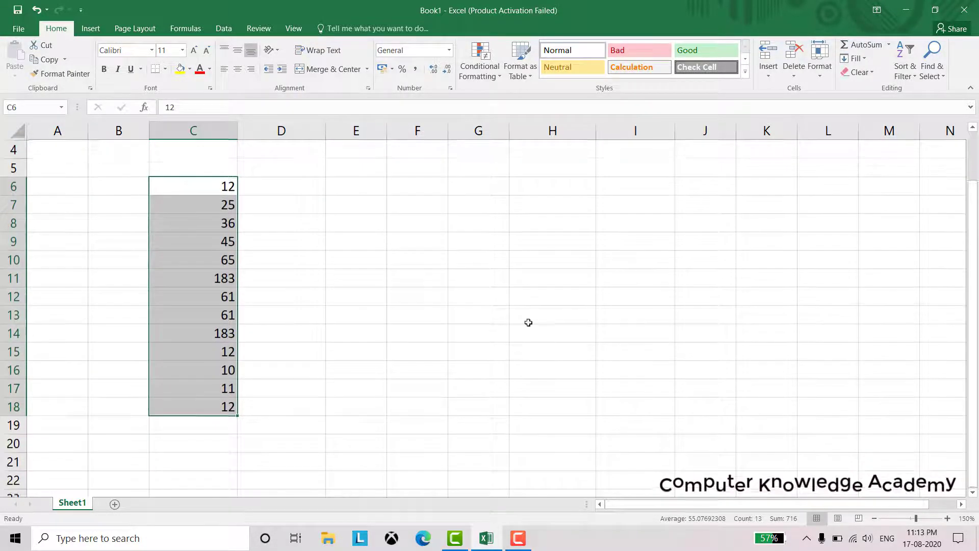
left_click(888, 46)
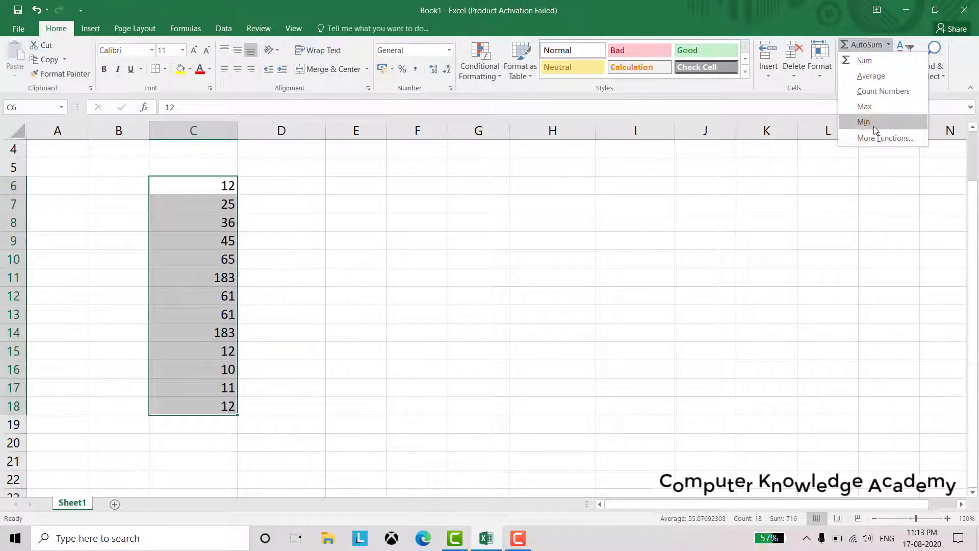
left_click(456, 259)
scroll(543, 269, "up", 1)
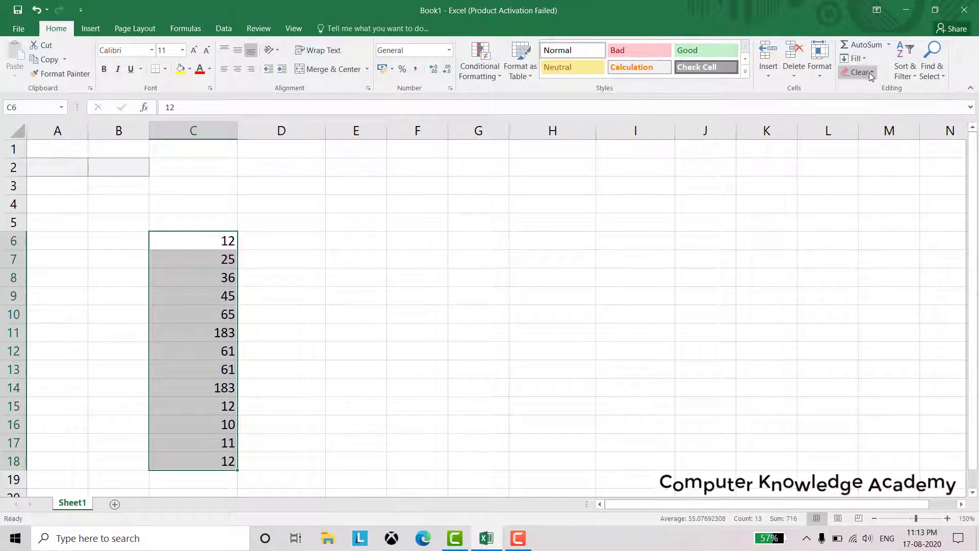
Fill C6:C18 down from 12, then fill the selection upward from the bottom
left_click(862, 60)
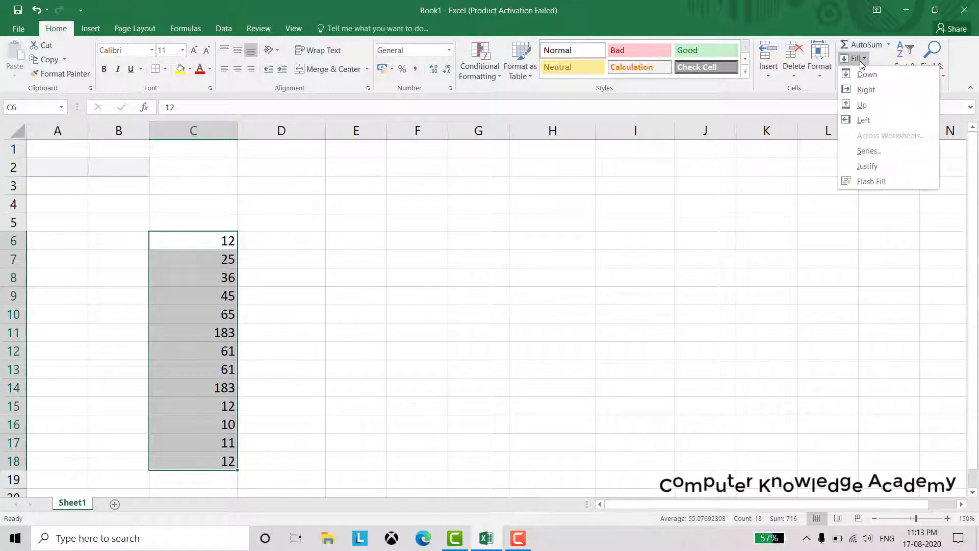
left_click(865, 75)
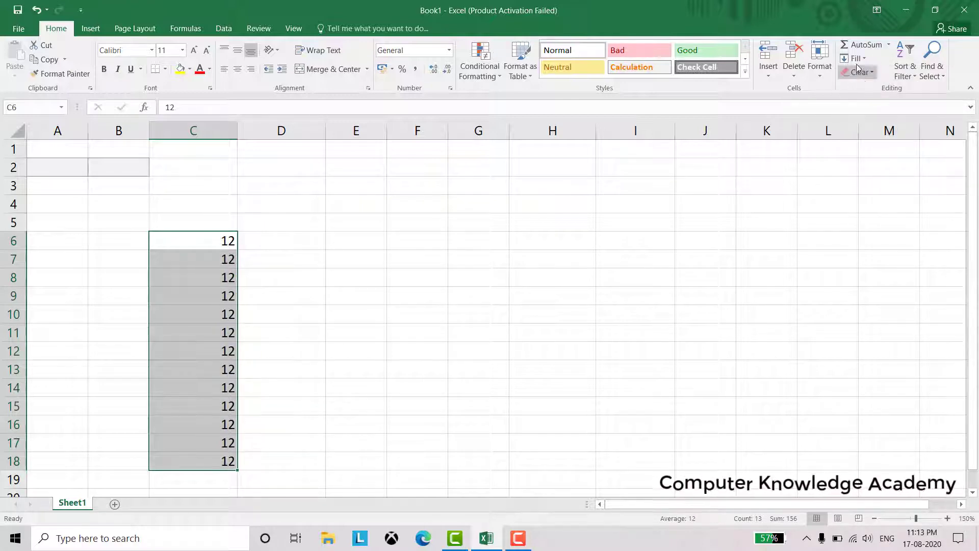
left_click(856, 59)
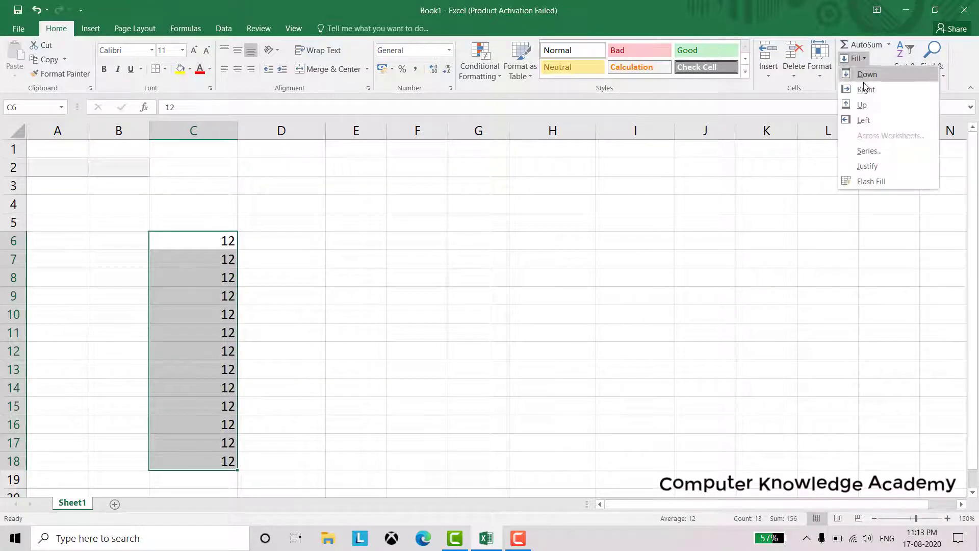
left_click(869, 107)
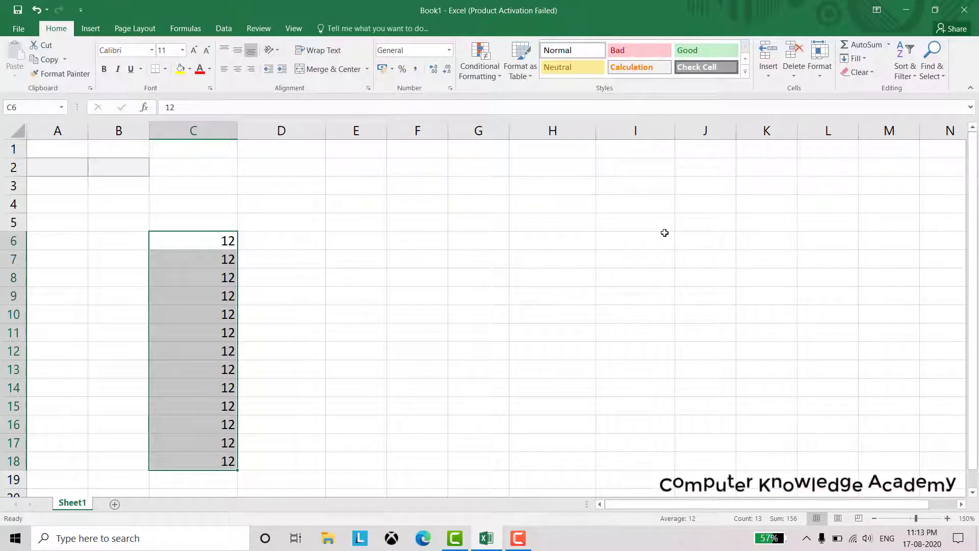
key("ctrl+q")
left_click(407, 284)
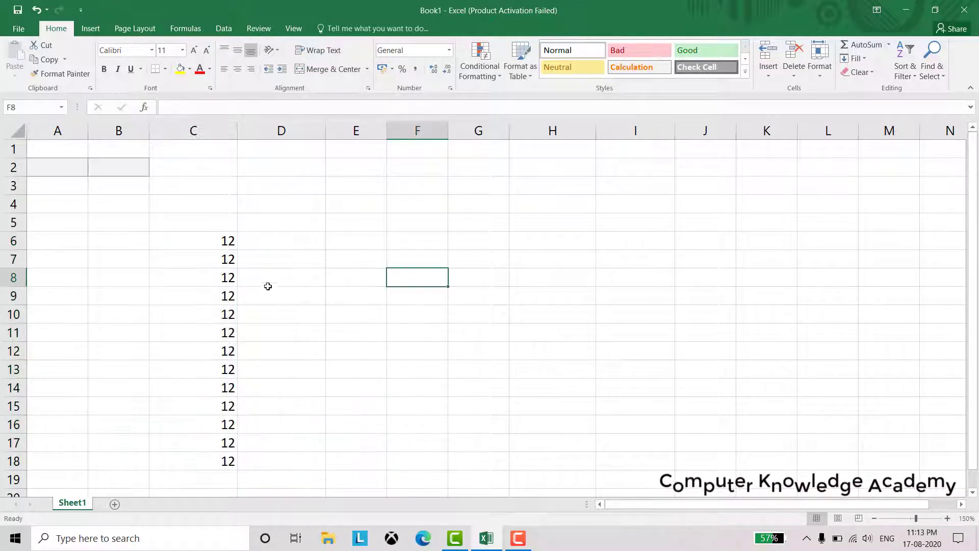
Undo, fill the range upward again, then use Clear All to empty C6:C18
key("ctrl+z")
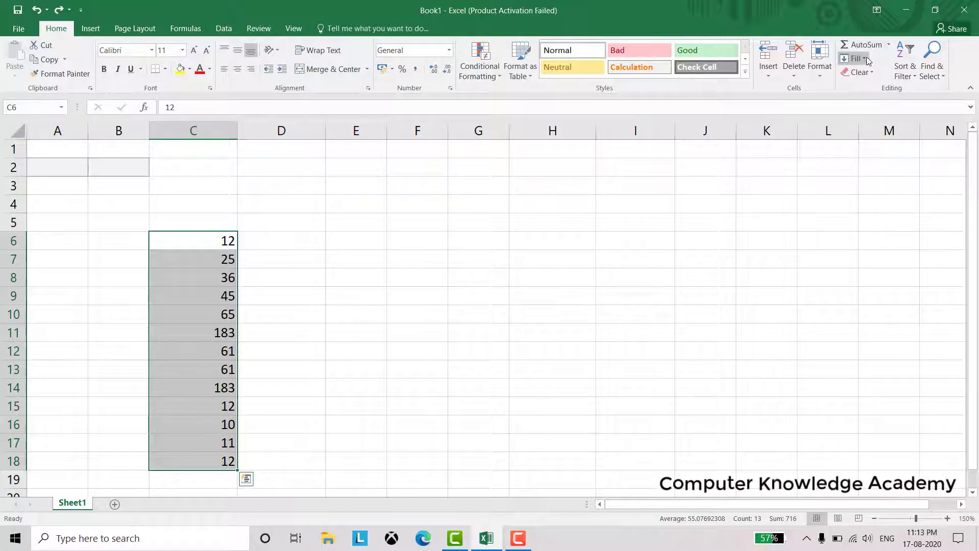
left_click(867, 57)
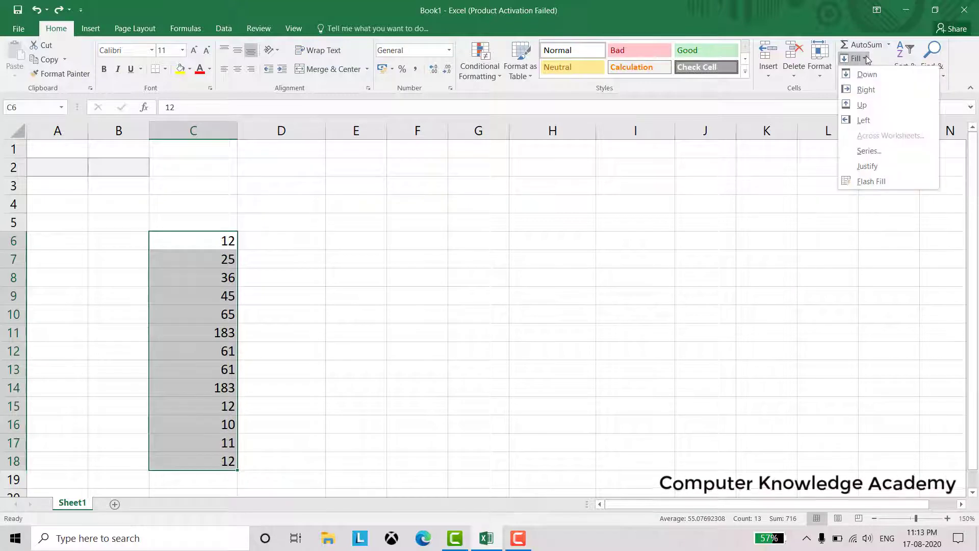
left_click(867, 106)
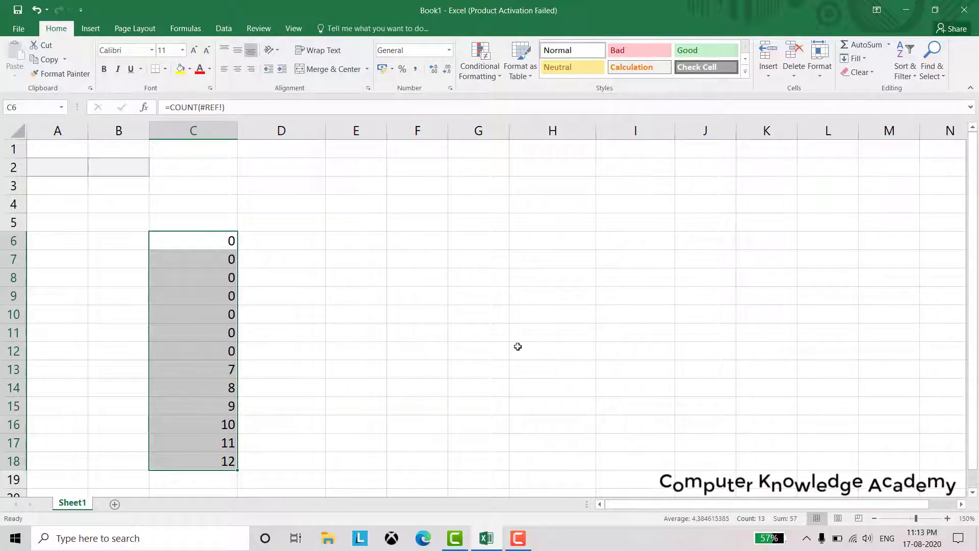
left_click(865, 72)
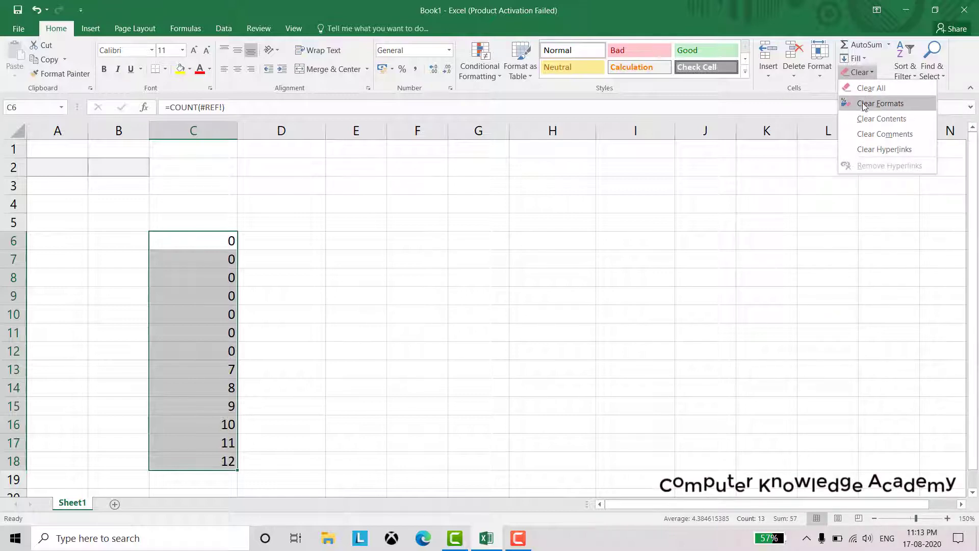
left_click(866, 90)
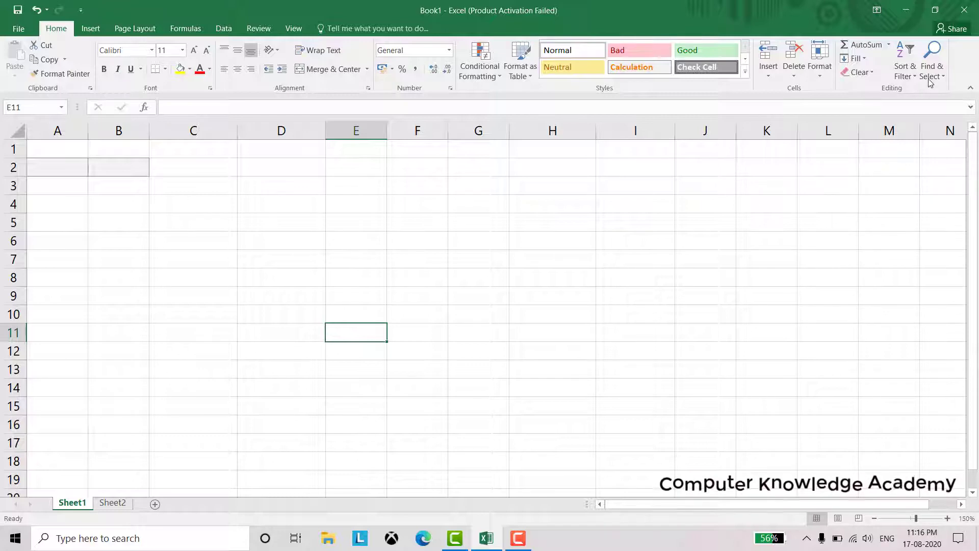
left_click(914, 76)
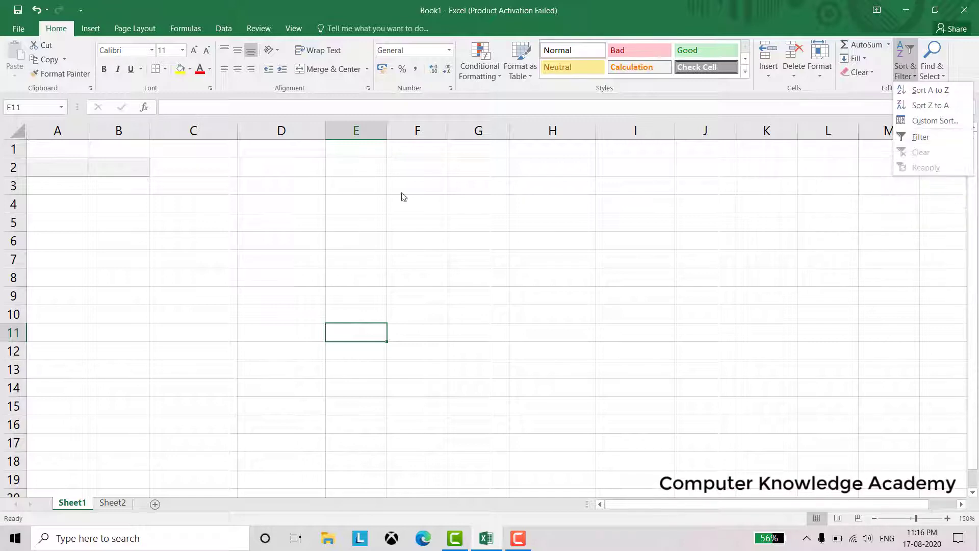
left_click(354, 150)
left_click(354, 149)
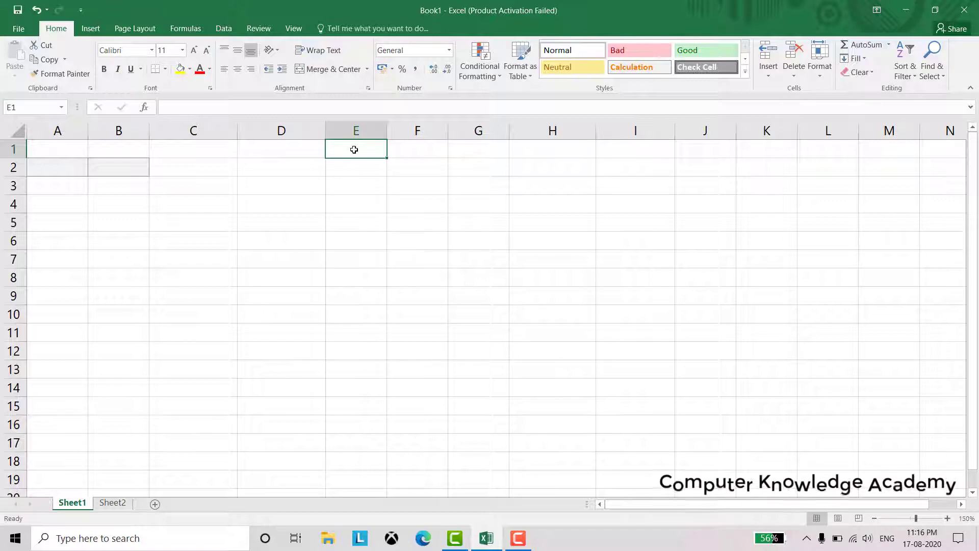
Copy Sheet2's column A numbers into Sheet1 E1:E16, then select column E
left_click(113, 502)
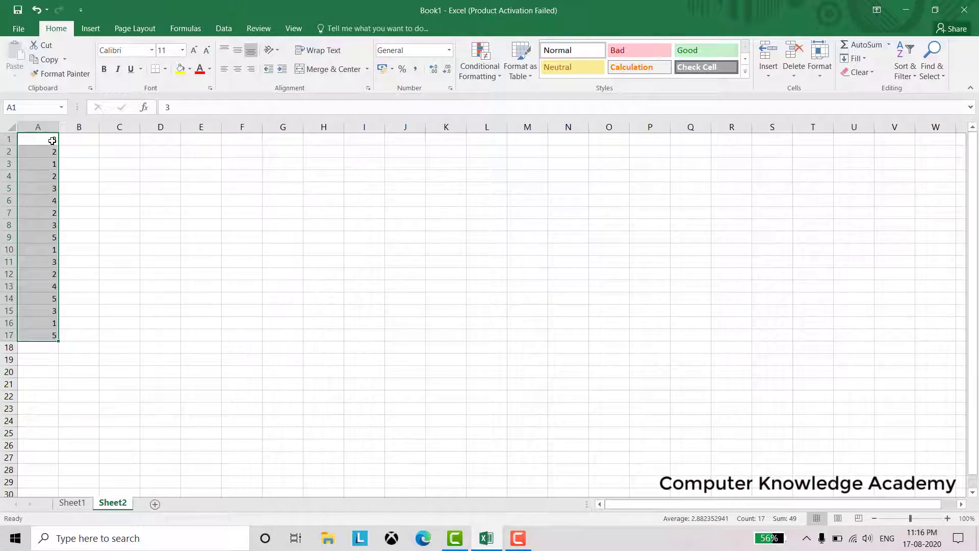
left_click_drag(52, 140, 55, 335)
key("ctrl+c")
type("c")
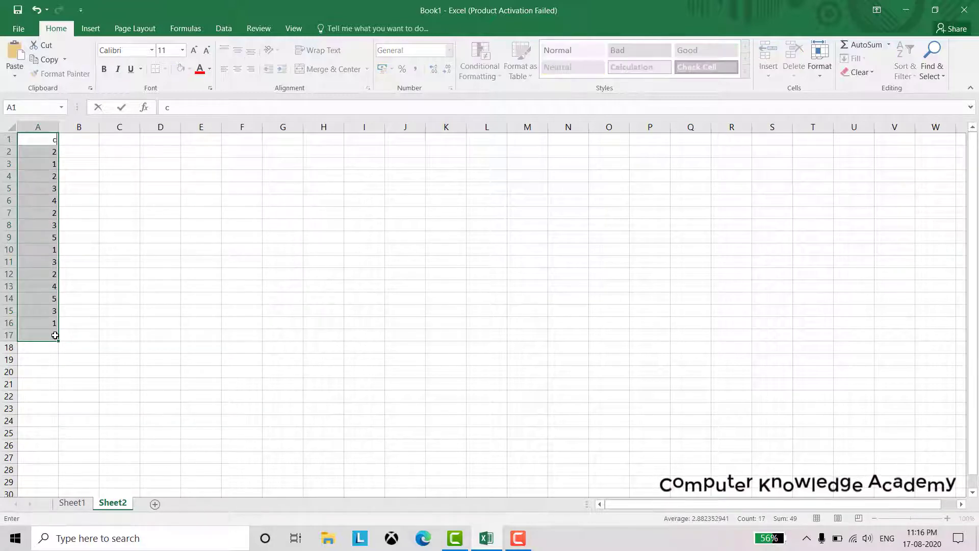
left_click(76, 505)
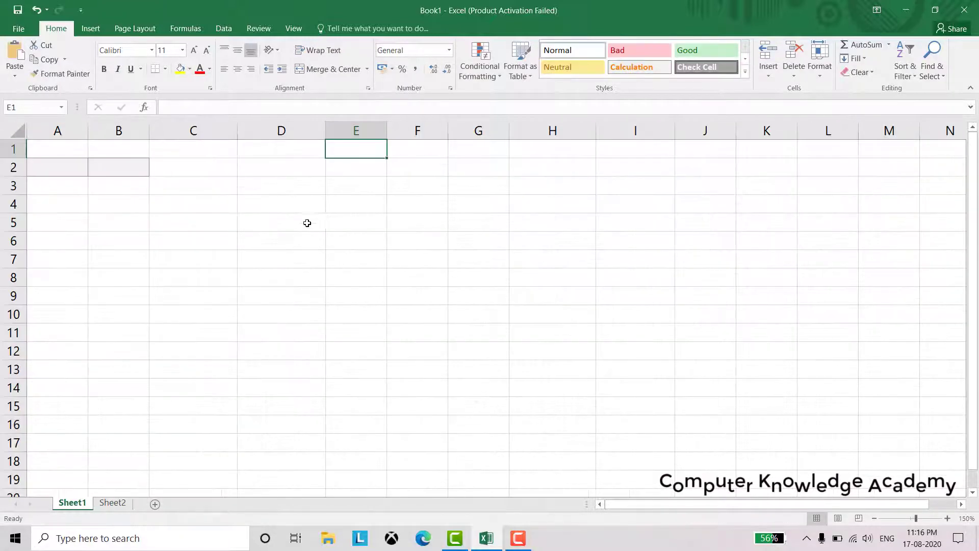
key("ctrl+v")
left_click(345, 186)
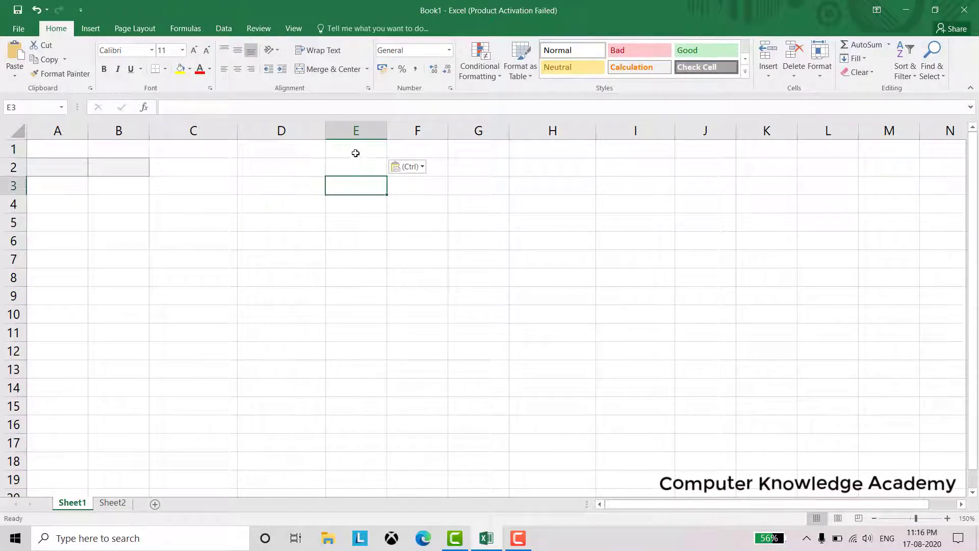
left_click(355, 151)
key("ctrl+v")
left_click(255, 350)
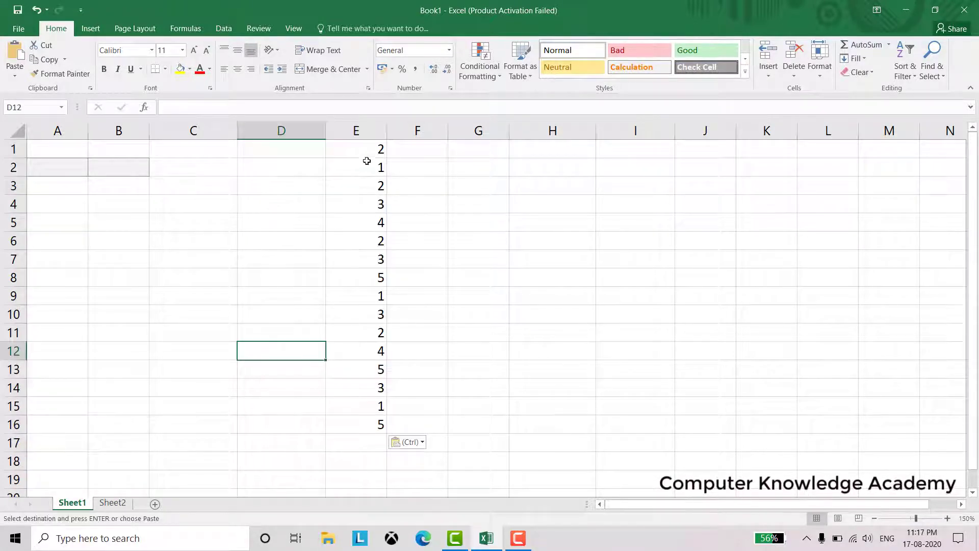
left_click_drag(363, 148, 357, 419)
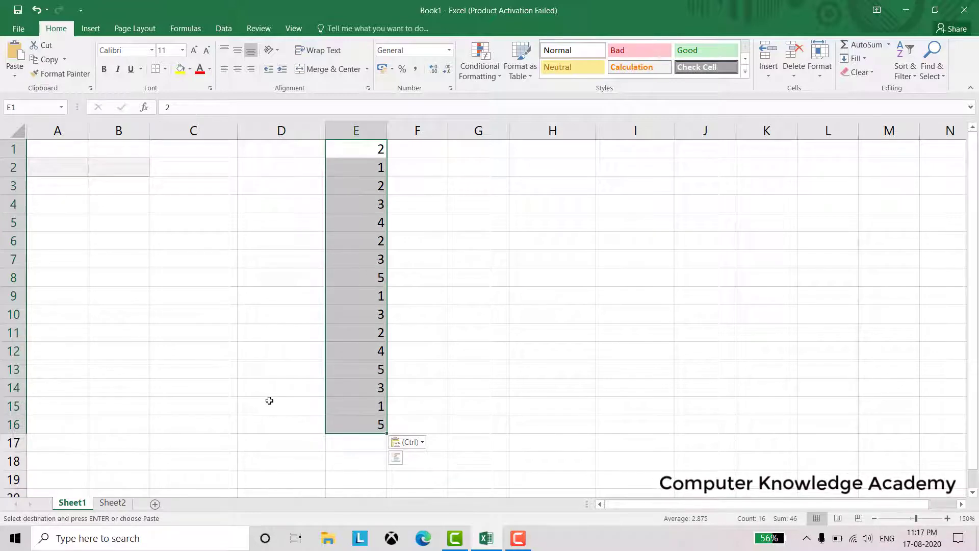
left_click(374, 136)
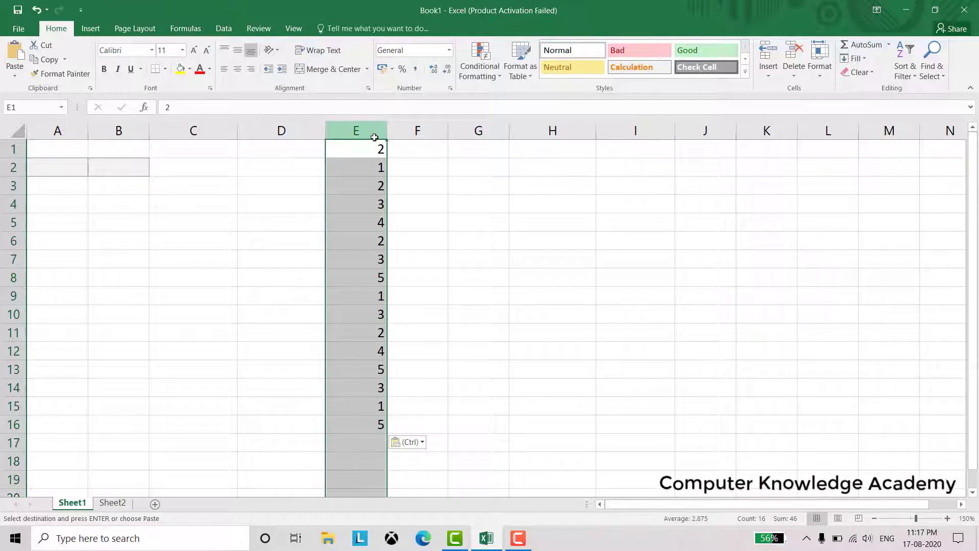
Turn on filtering and filter column E to show only the value 1, excluding blanks
left_click(905, 66)
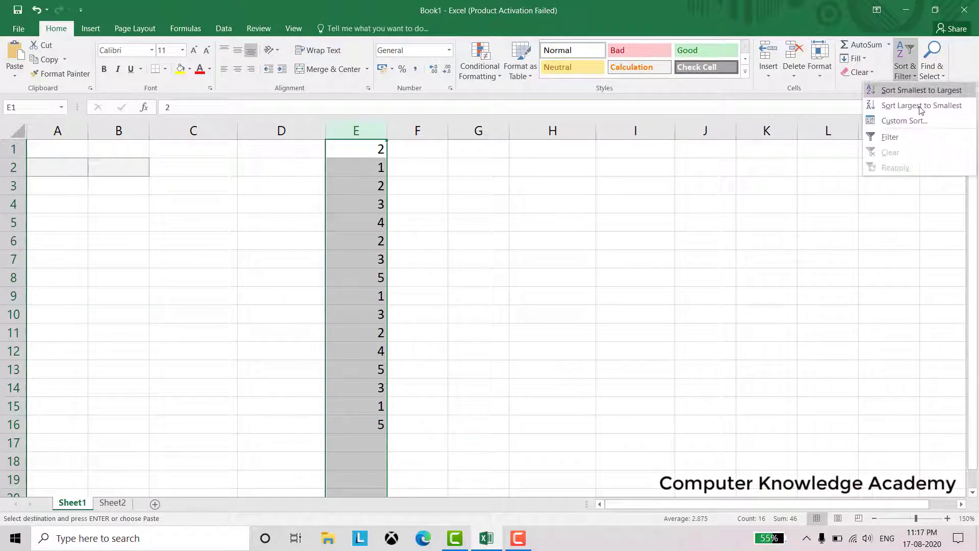
left_click(905, 144)
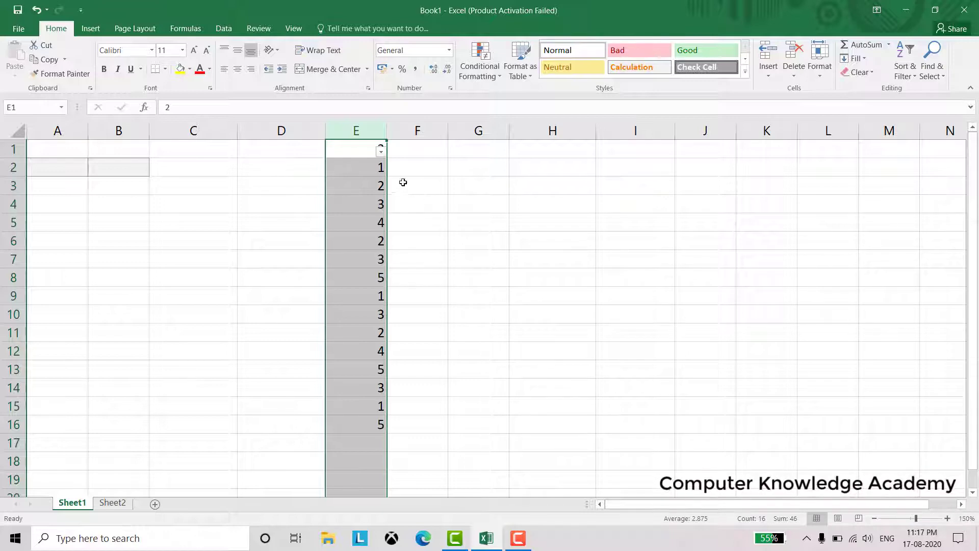
left_click(381, 152)
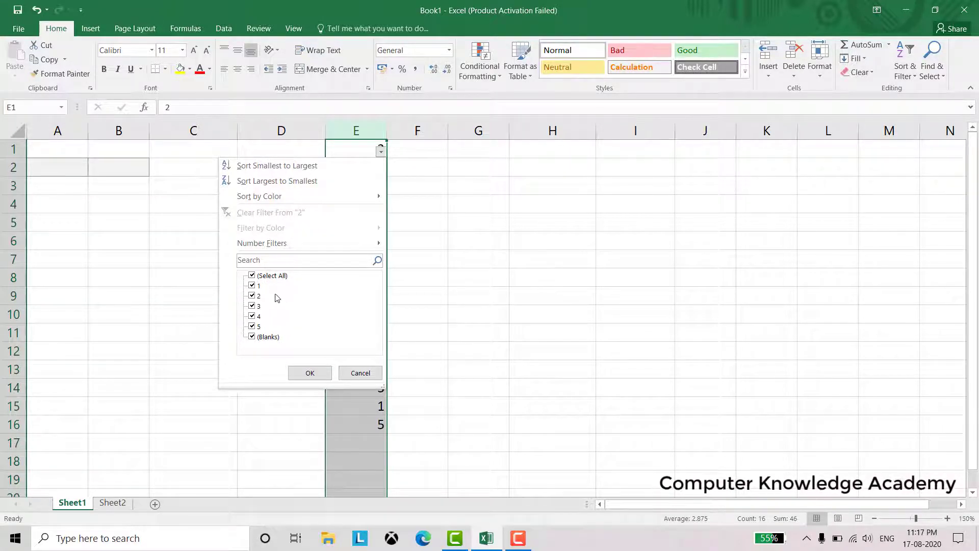
left_click(253, 337)
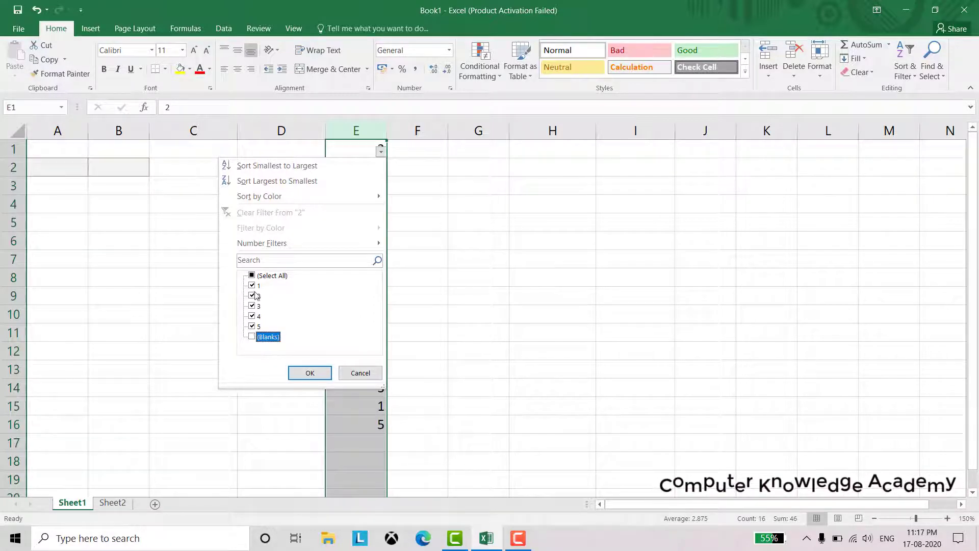
left_click(252, 276)
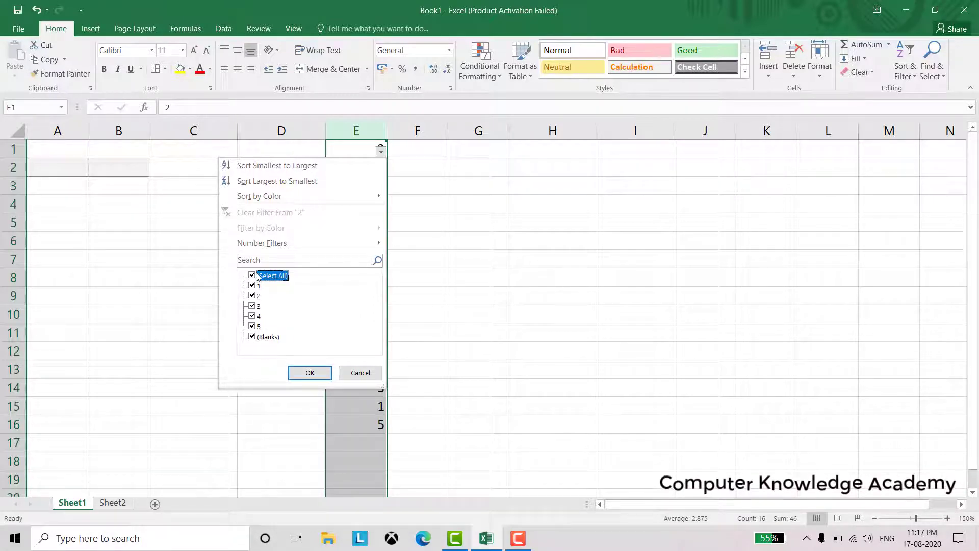
left_click(253, 277)
left_click(251, 285)
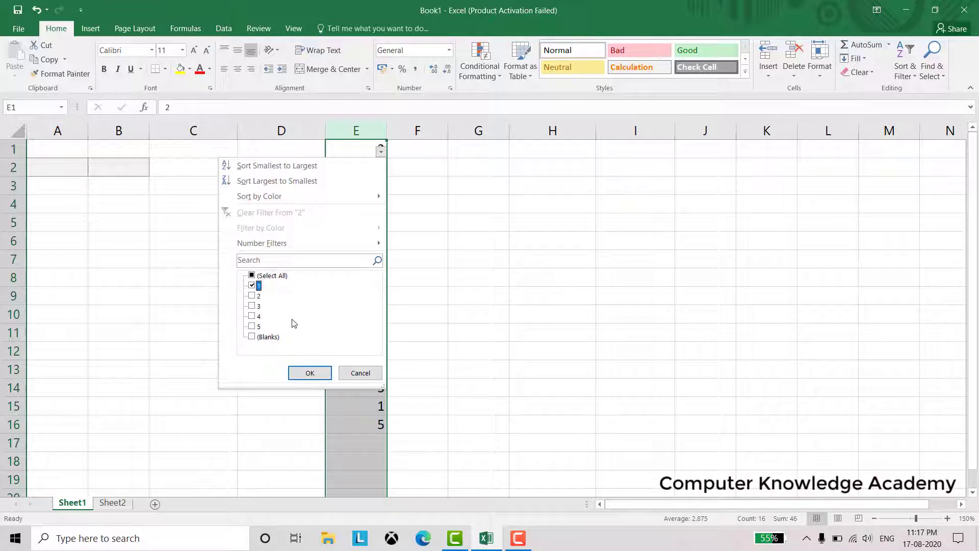
left_click(308, 373)
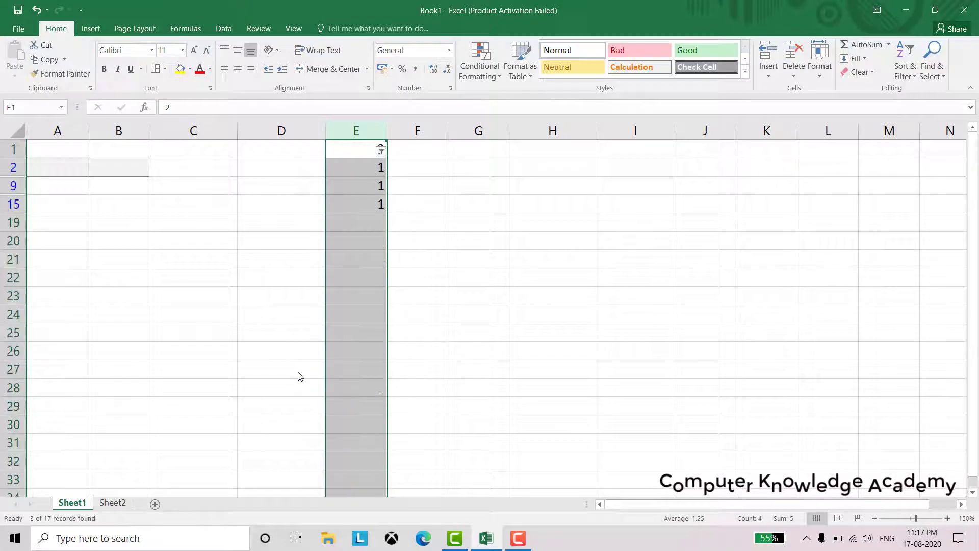
Change the column E filter to show only 2s, then only 3s
left_click(363, 258)
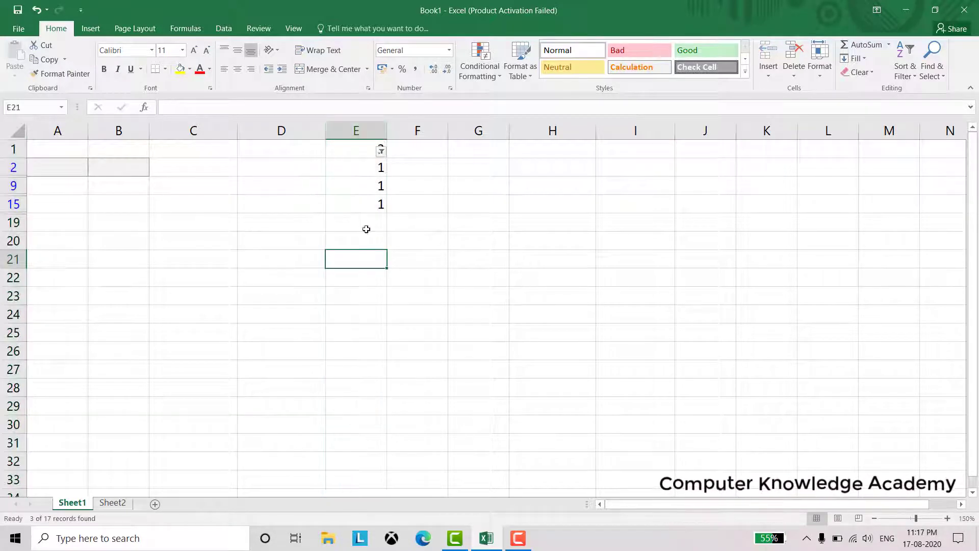
left_click(381, 151)
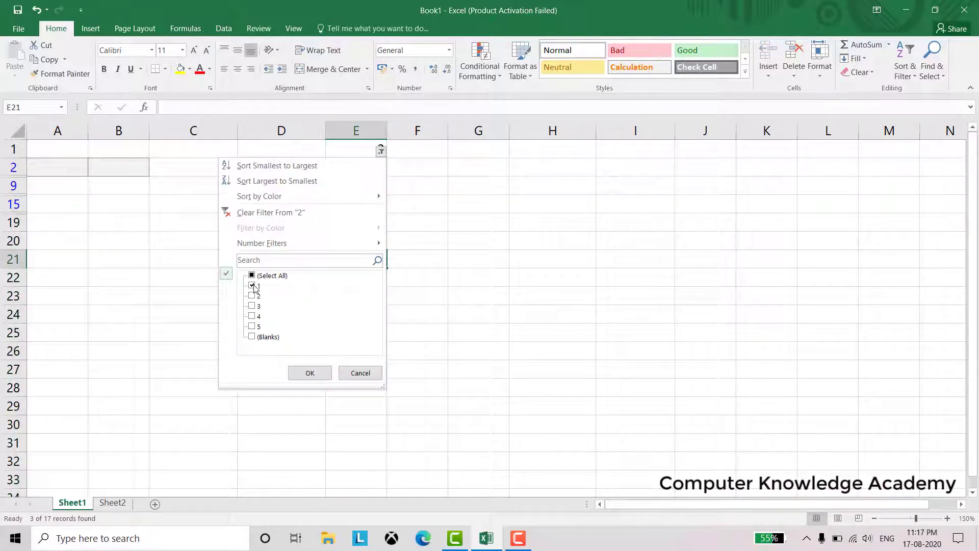
left_click(252, 286)
left_click(252, 296)
left_click(309, 373)
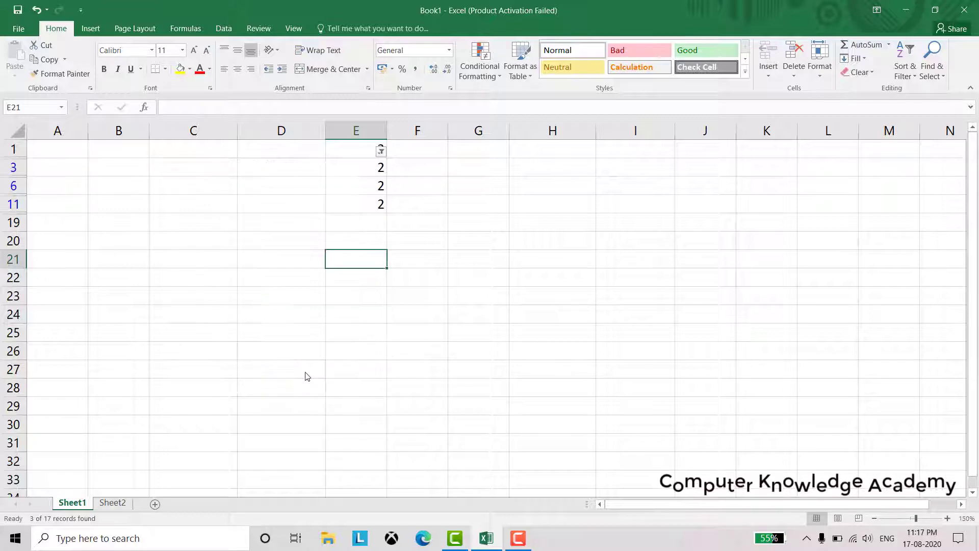
left_click(381, 153)
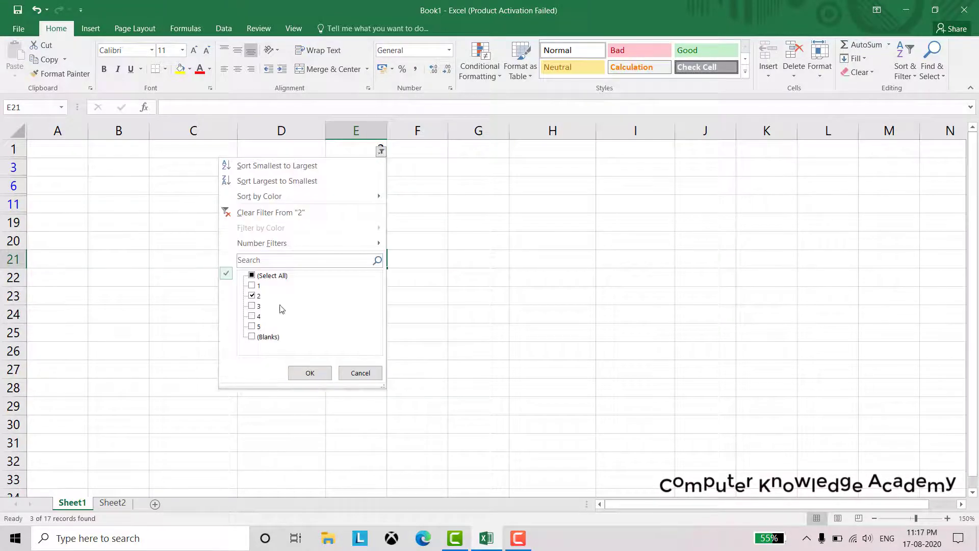
left_click(252, 306)
left_click(252, 296)
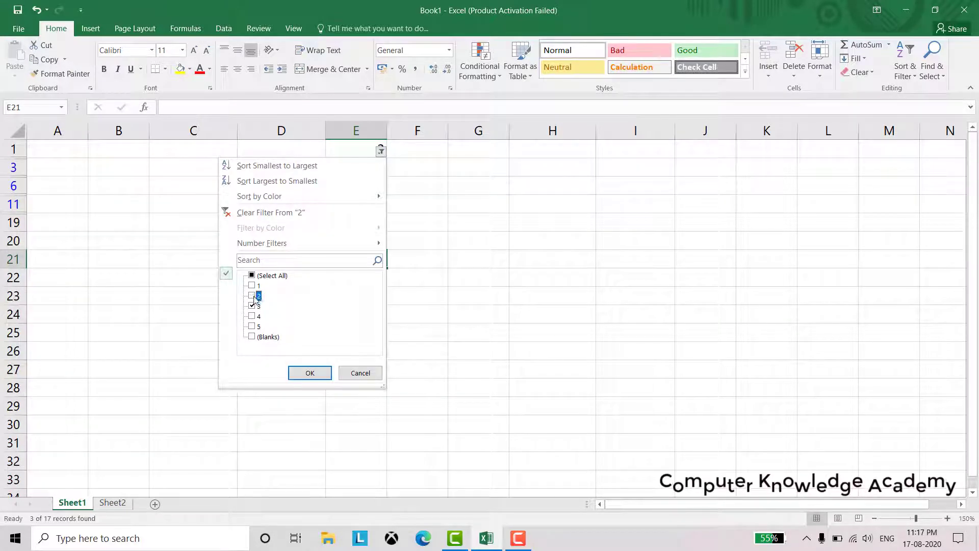
left_click(309, 373)
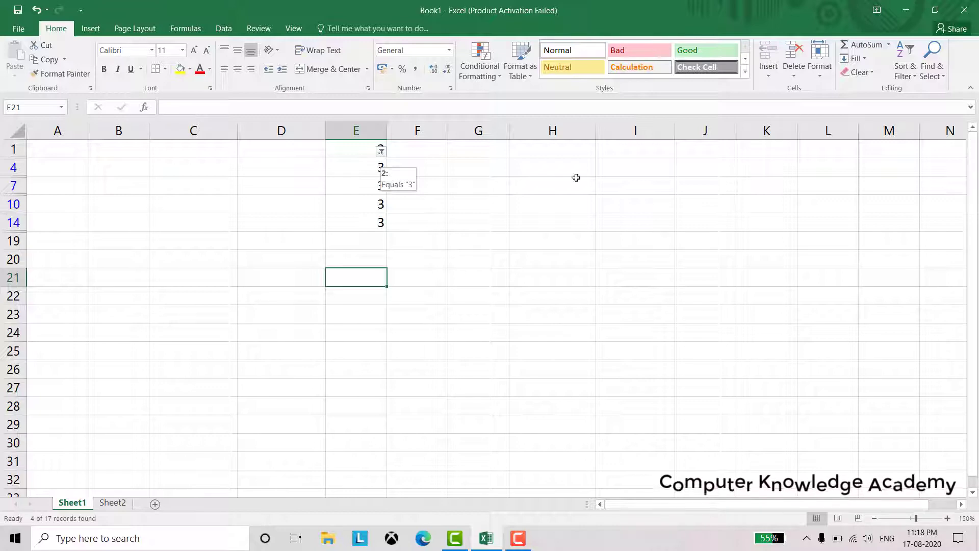
Open Go To from Find & Select, move the dialog to the sheet centre, then cancel it
left_click(940, 76)
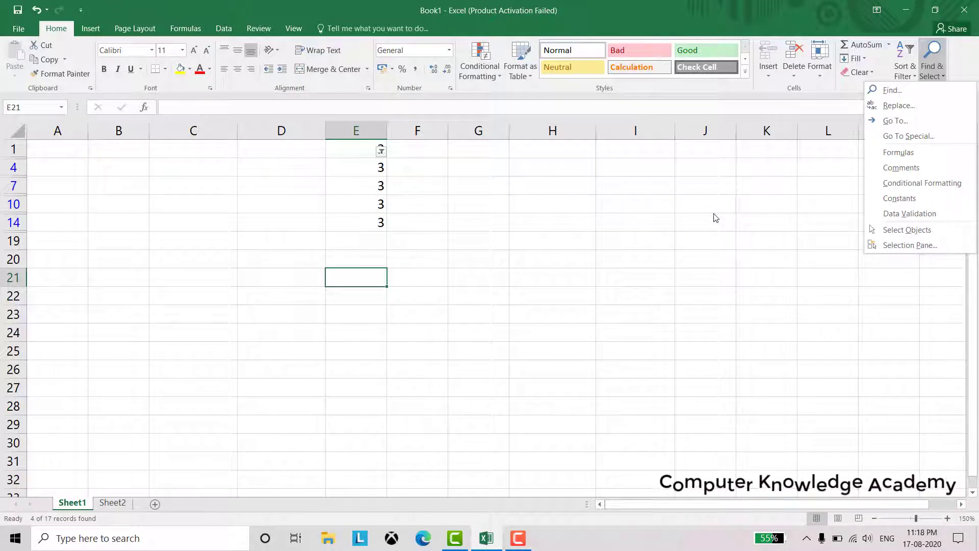
left_click(898, 122)
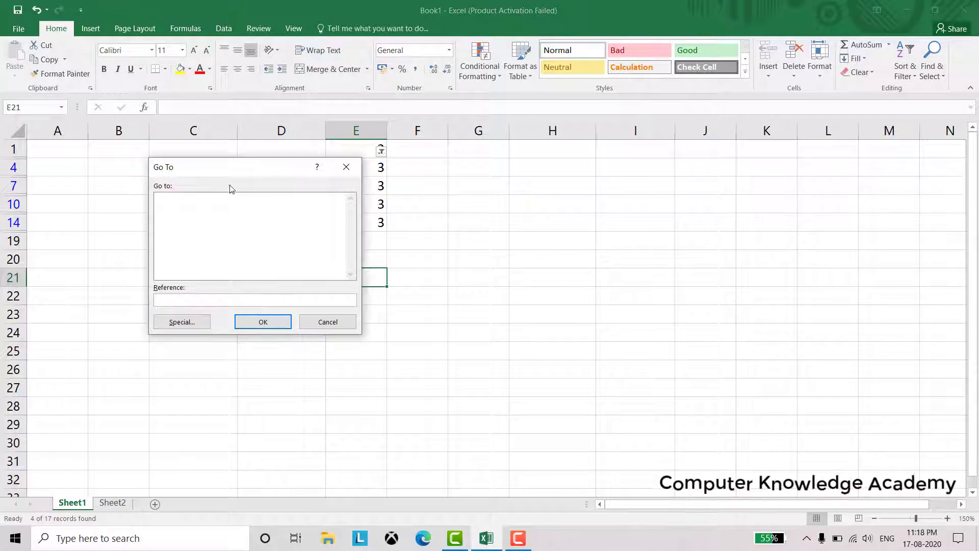
left_click_drag(230, 172, 402, 213)
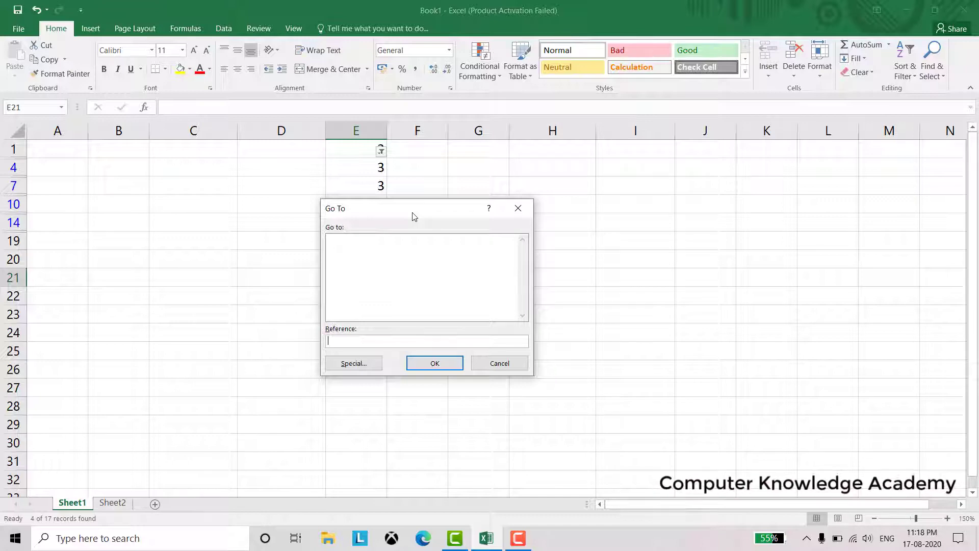
left_click(500, 367)
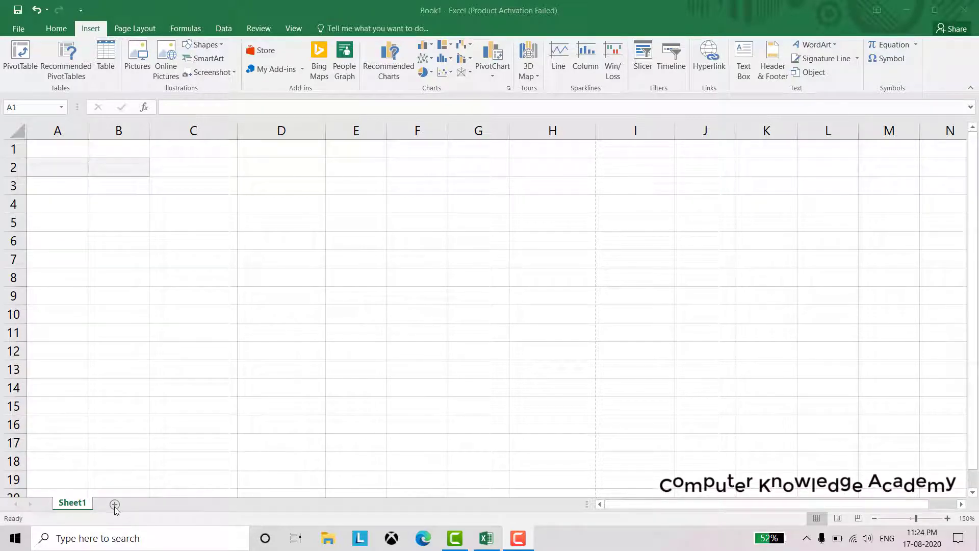
Add new worksheets Sheet3, Sheet4 and Sheet5, then return to Sheet1
left_click(114, 507)
left_click(115, 505)
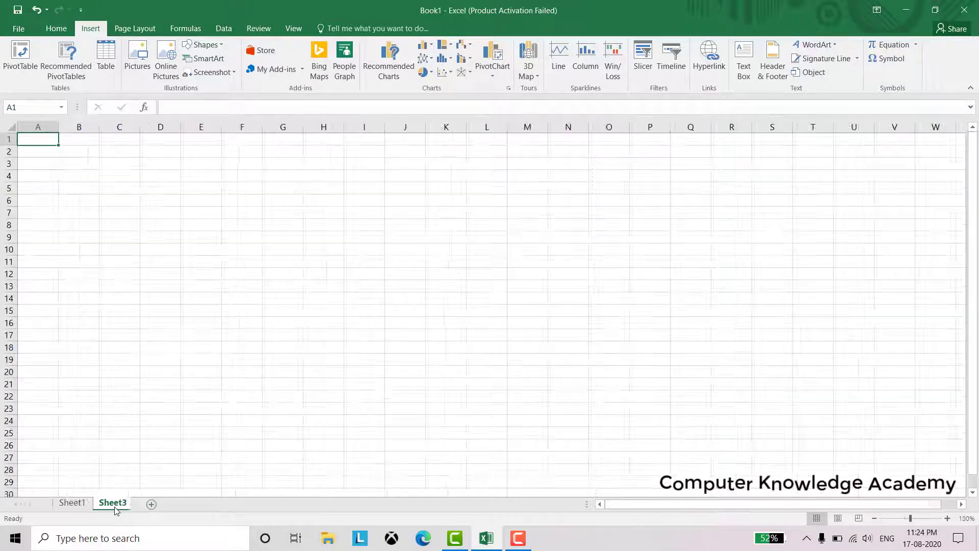
left_click(80, 509)
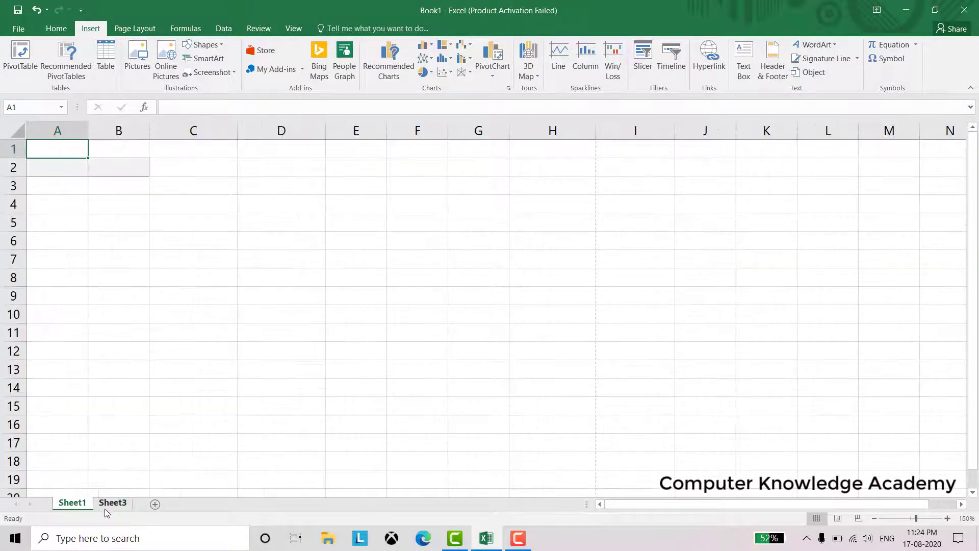
left_click(105, 509)
left_click(155, 505)
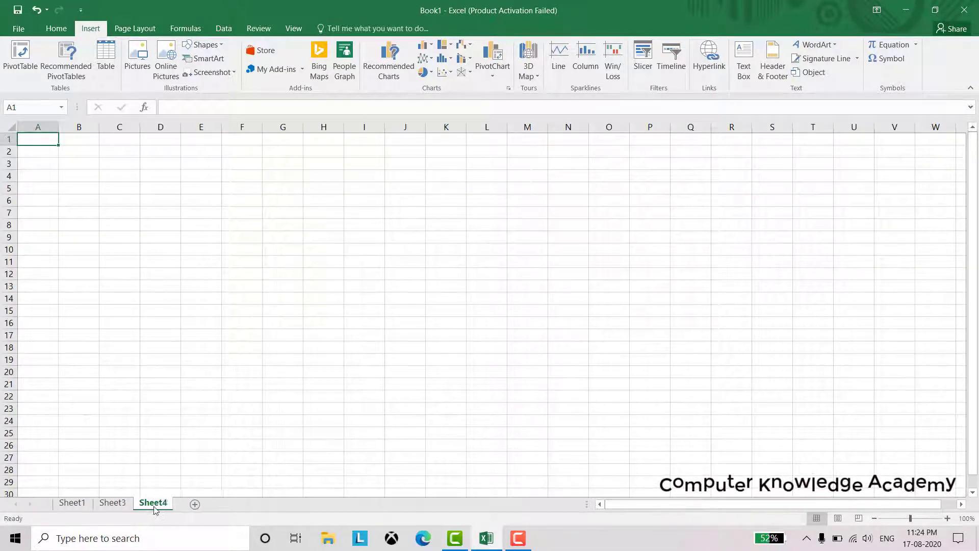
left_click(195, 505)
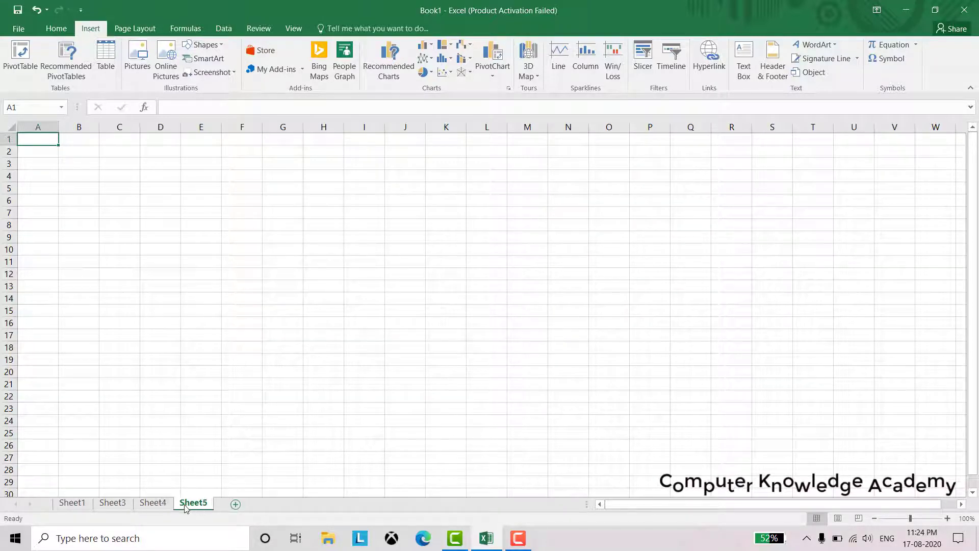
left_click(153, 503)
left_click(112, 504)
left_click(72, 504)
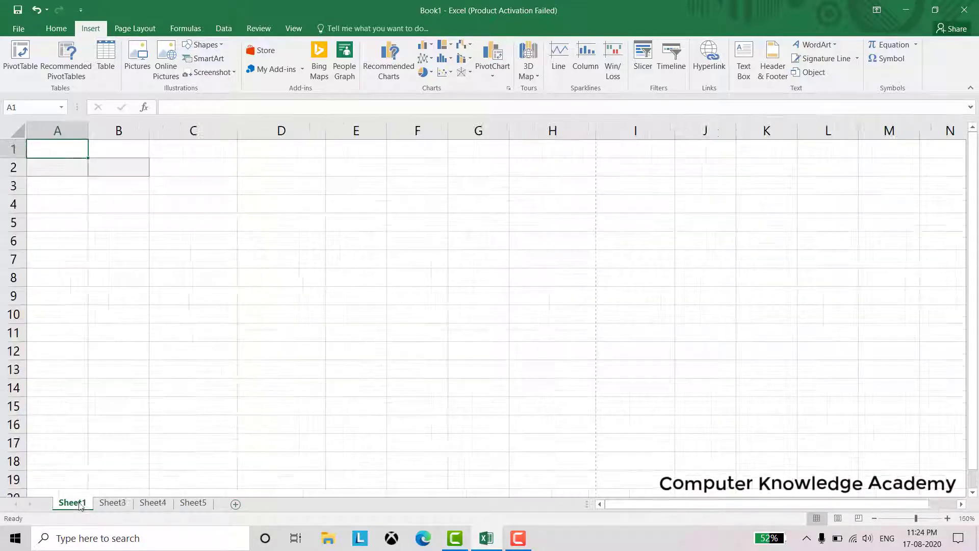
Type filler text: shdajsh in Sheet1 B7, asdsad on Sheet3, sdfdsf in Sheet4 C15, sdfsdf in Sheet5 D16
left_click(120, 250)
type("shdajsh")
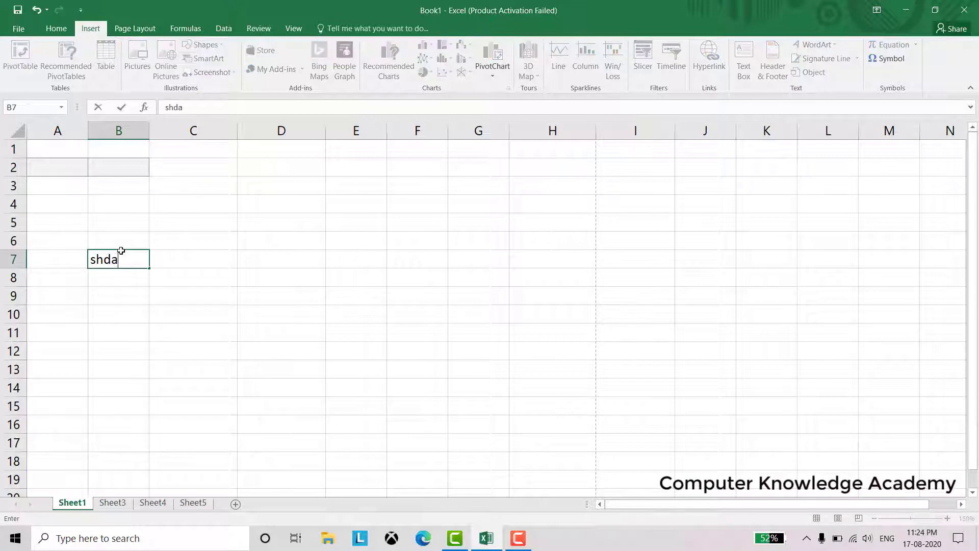
left_click(113, 503)
type("asdsad")
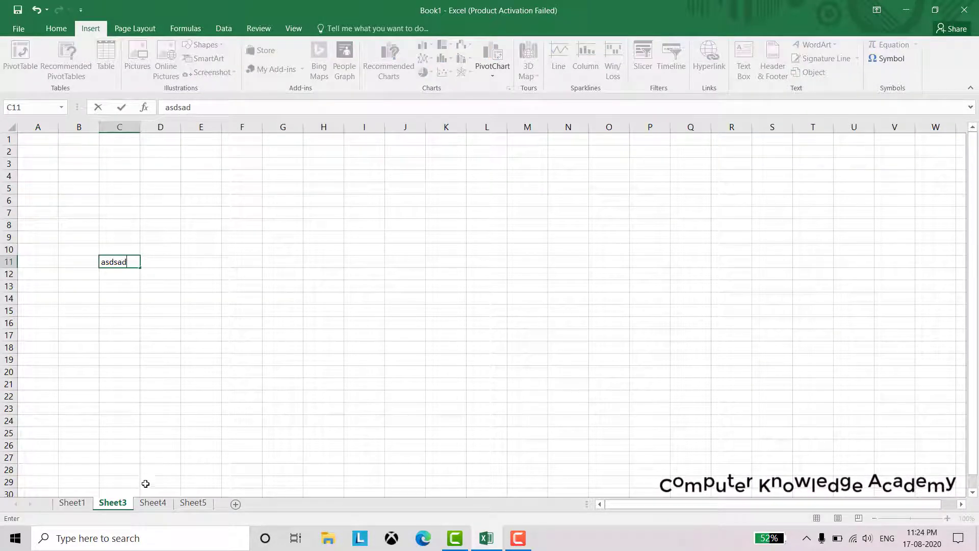
left_click(153, 503)
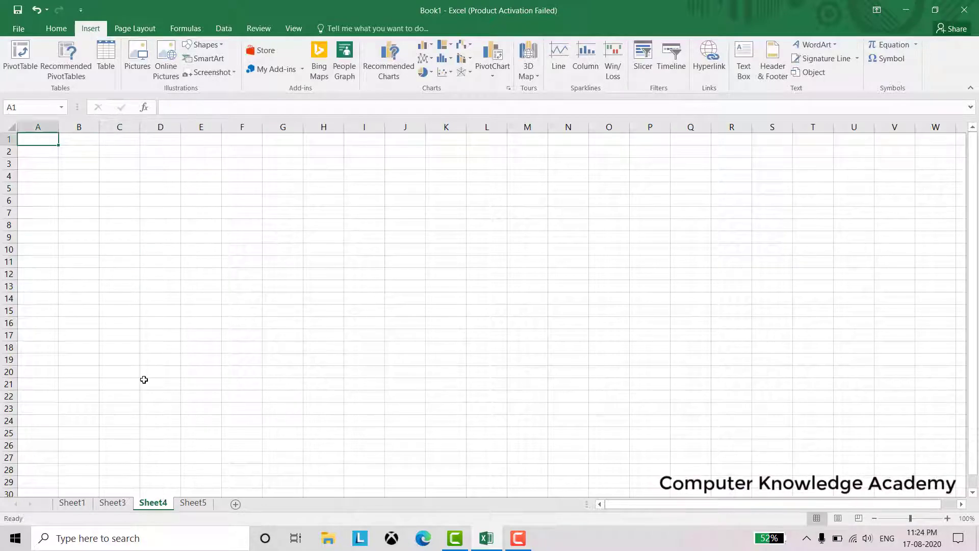
left_click(132, 310)
type("sdfdsf")
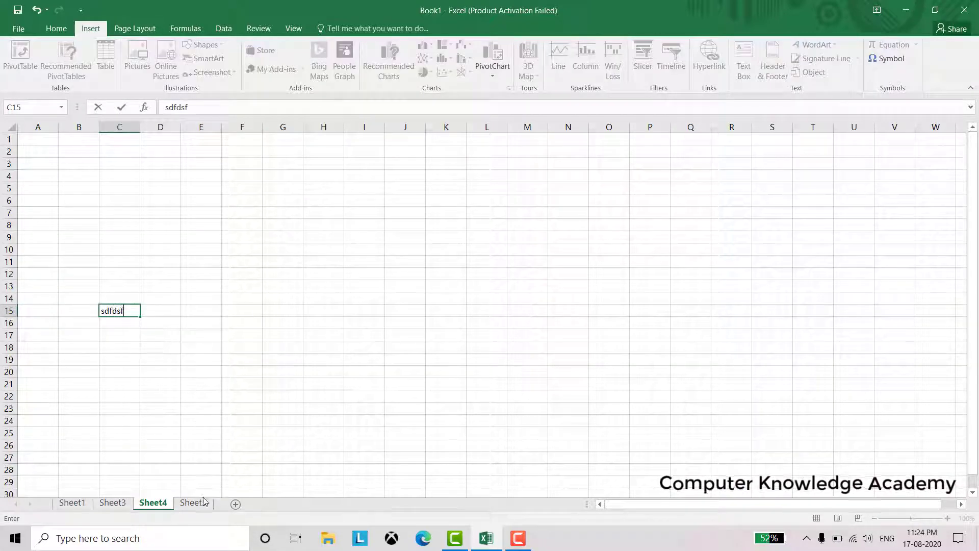
key("ctrl+Page_Down")
left_click(176, 325)
type("sdfsdf")
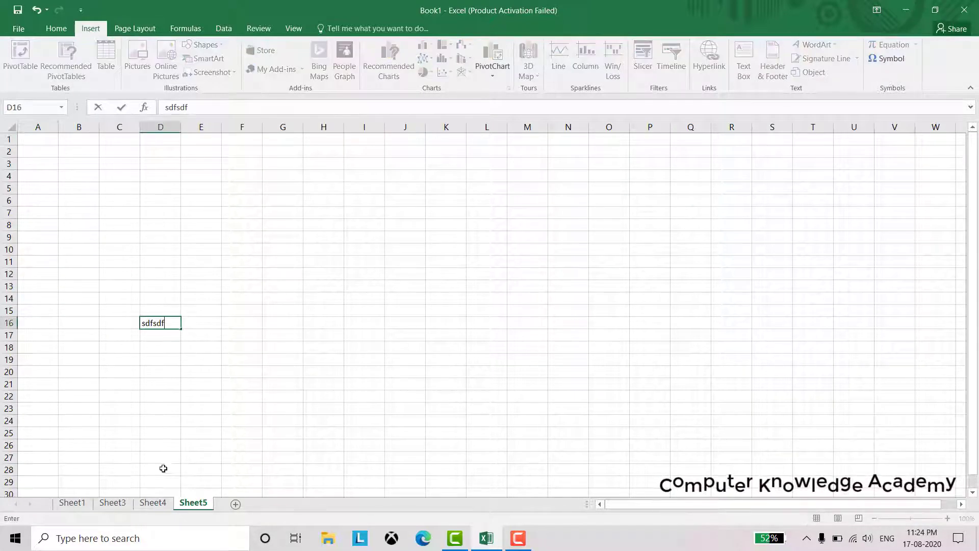
Flip through the sheet tabs Sheet4, Sheet3, Sheet1 and on to Sheet5
left_click(153, 503)
left_click(111, 502)
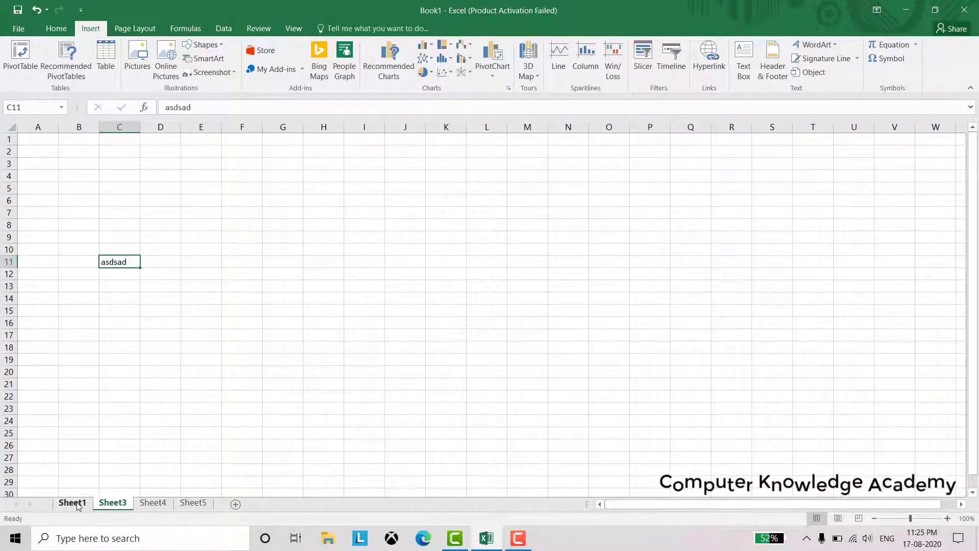
key("ctrl+Page_Up")
left_click(111, 502)
left_click(153, 503)
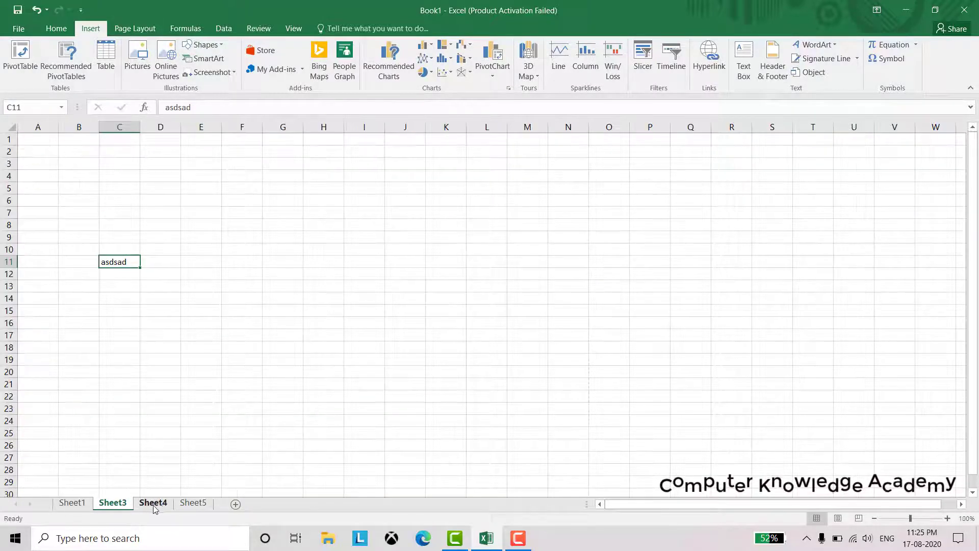
left_click(194, 503)
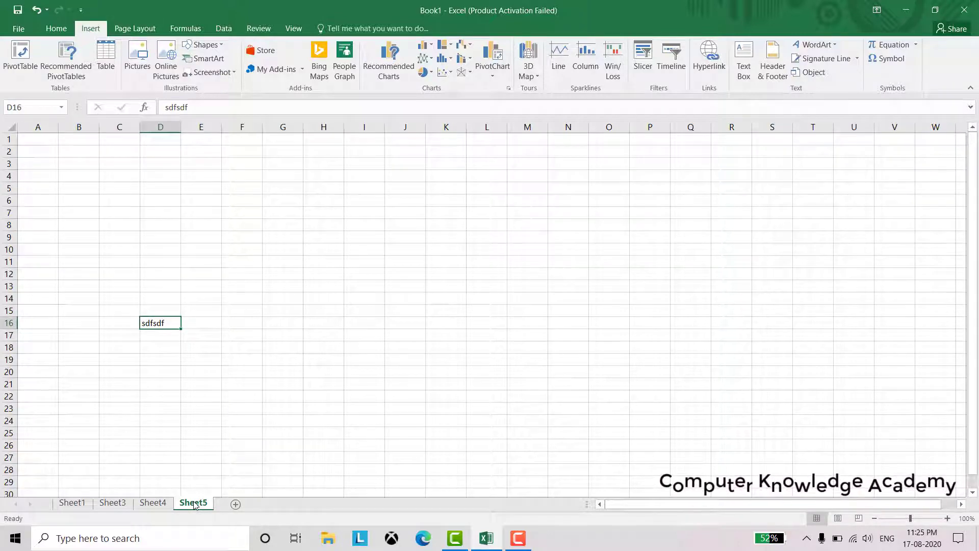
Delete Sheet5, Sheet4 and Sheet3 with confirmation, then clear the filler text in Sheet1's B7
right_click(194, 505)
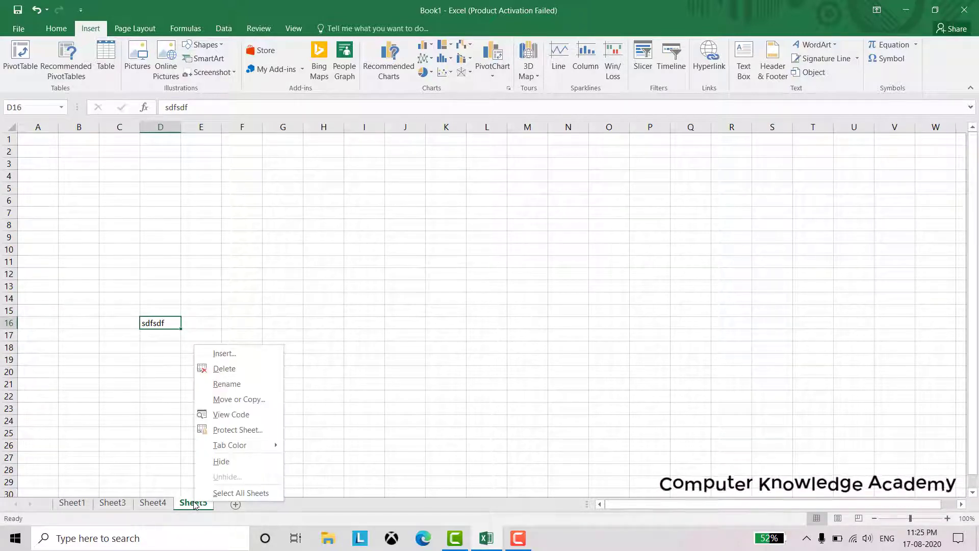
left_click(240, 373)
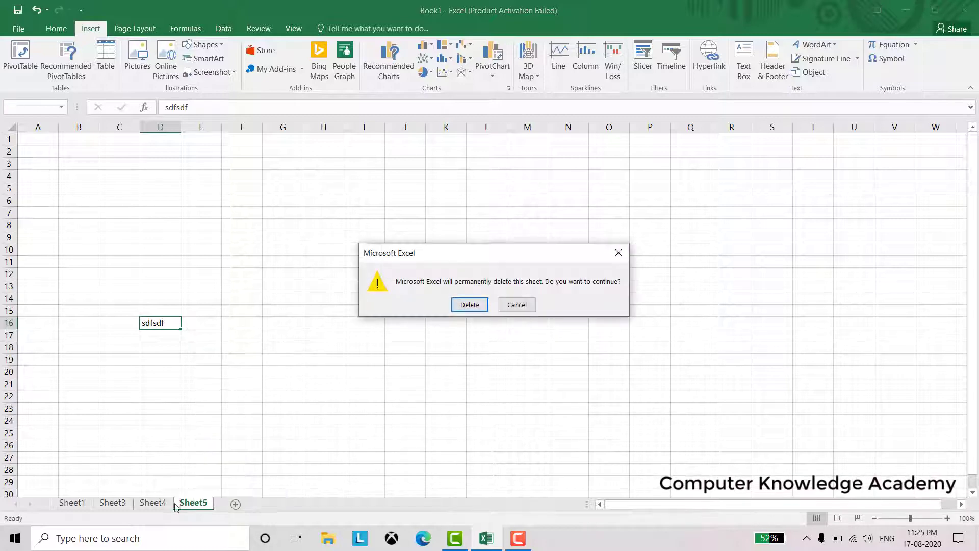
left_click(465, 304)
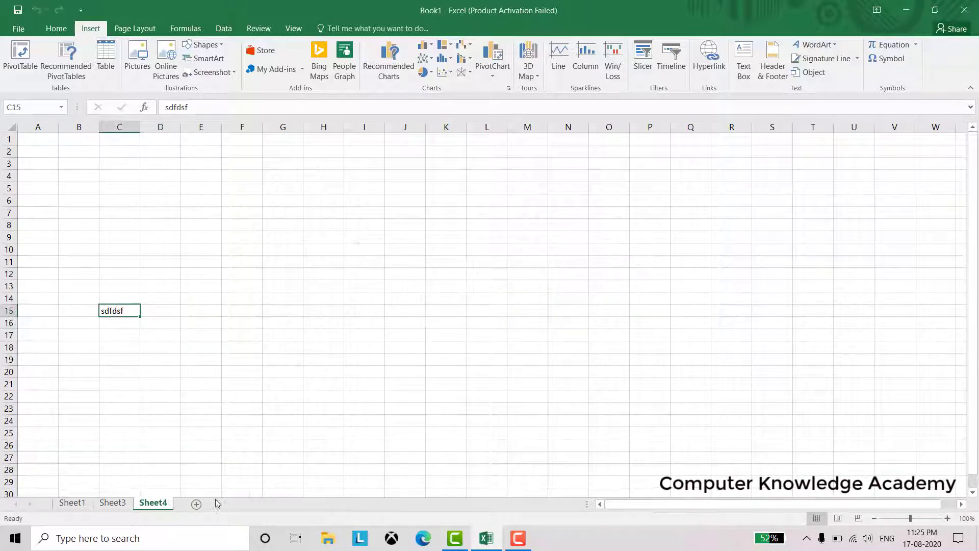
right_click(153, 504)
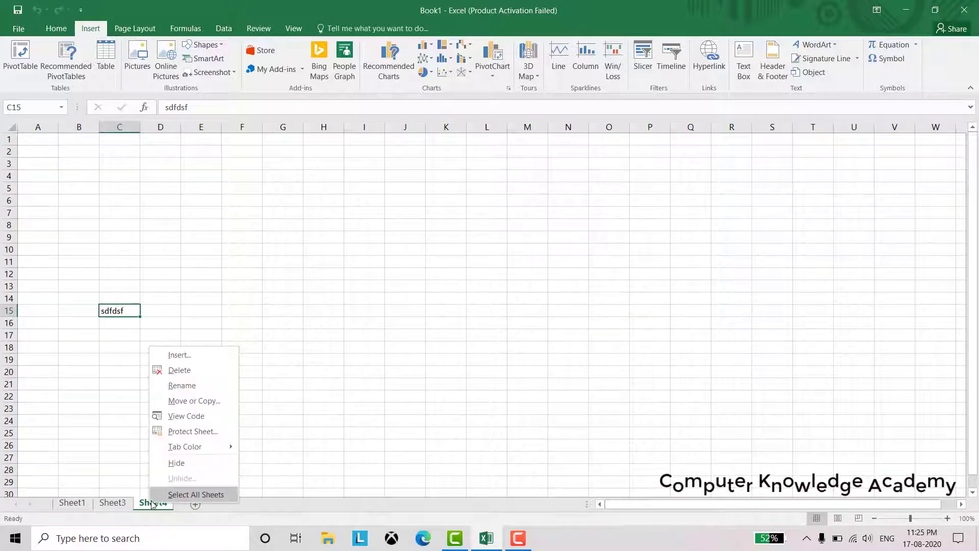
left_click(184, 371)
key("Return")
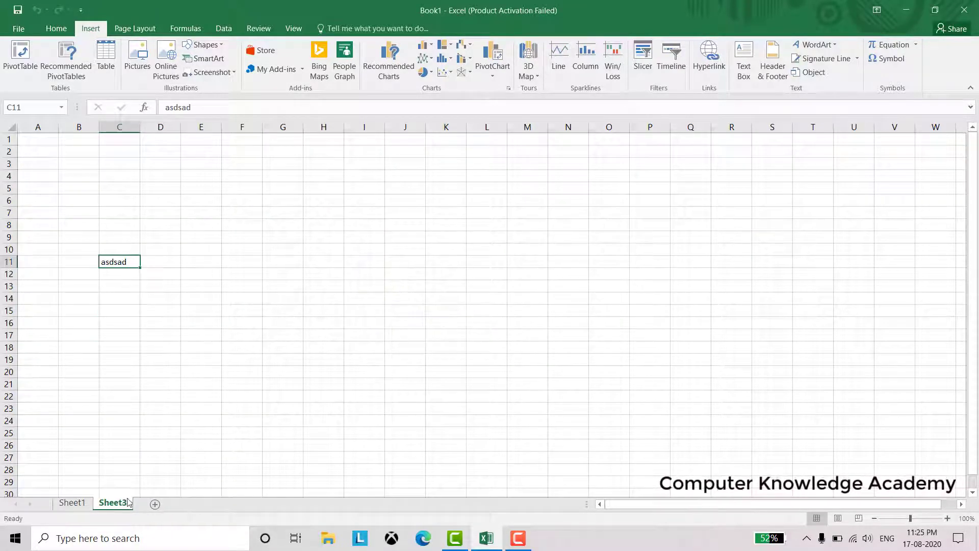
right_click(116, 504)
left_click(163, 375)
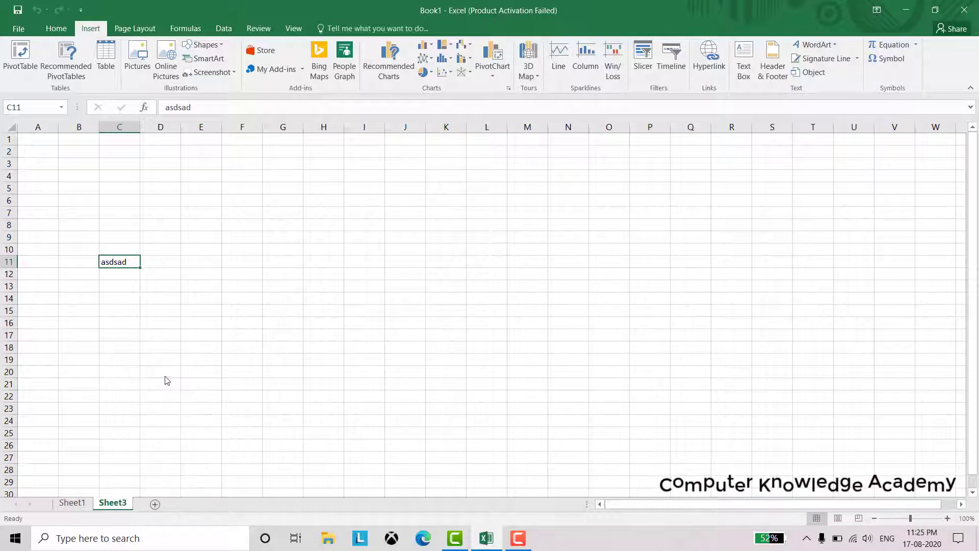
left_click(482, 307)
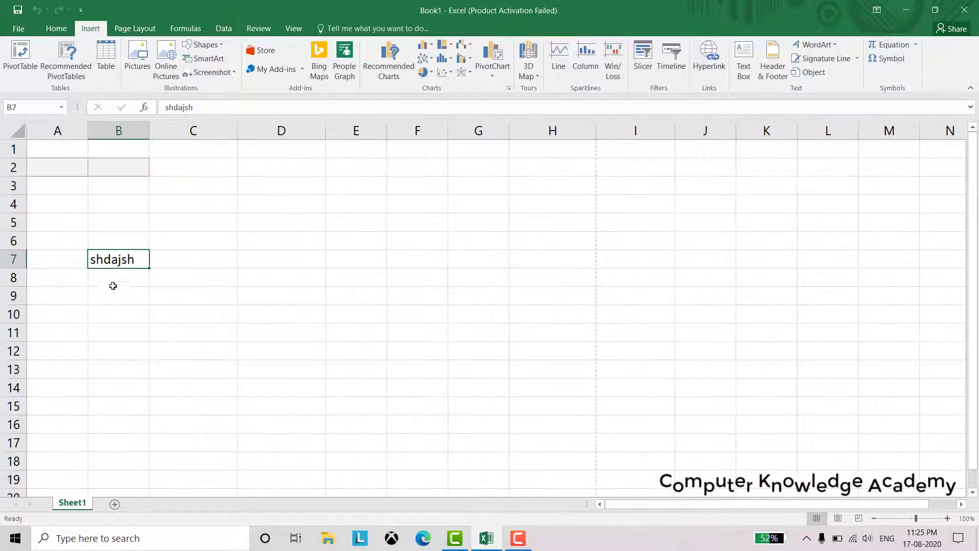
key("Delete")
left_click(127, 240)
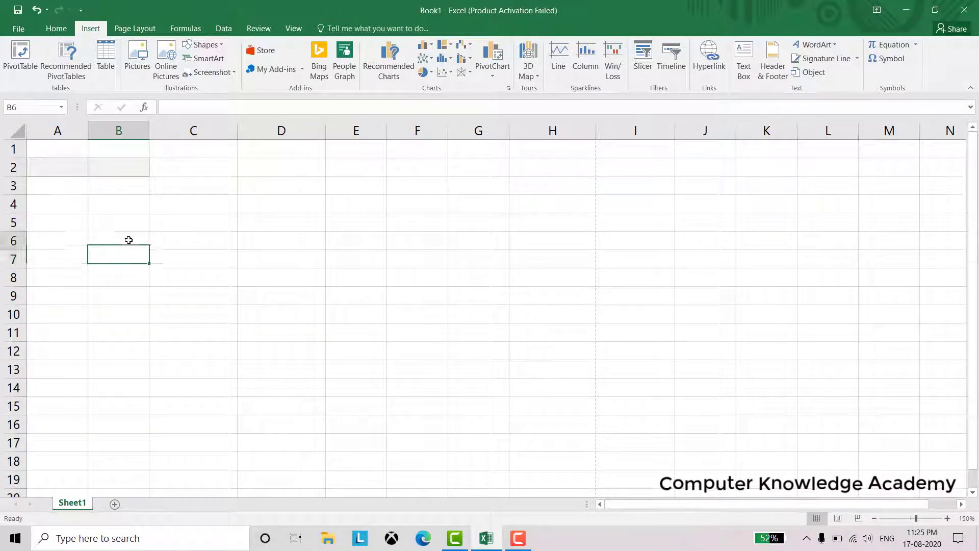
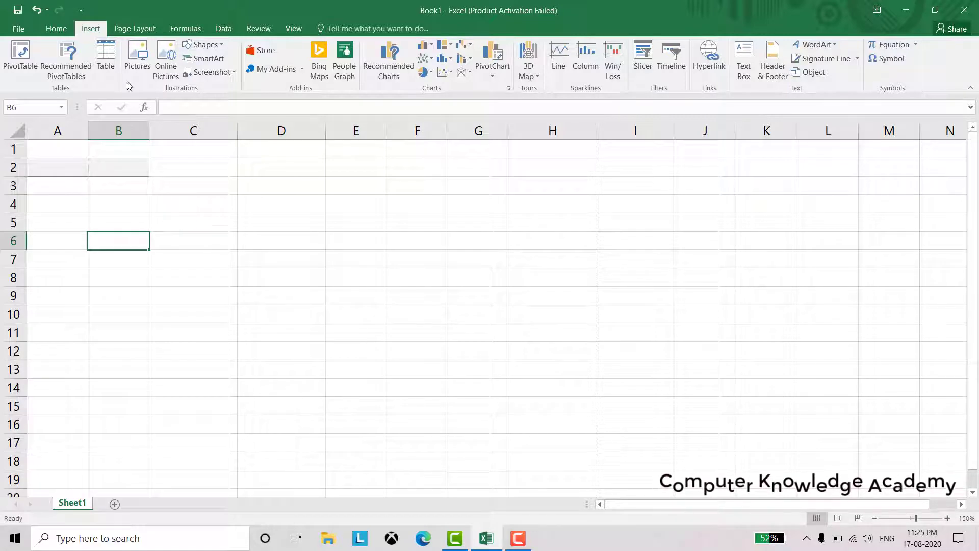
Create a one-column table starting at B6, then undo it
left_click(109, 67)
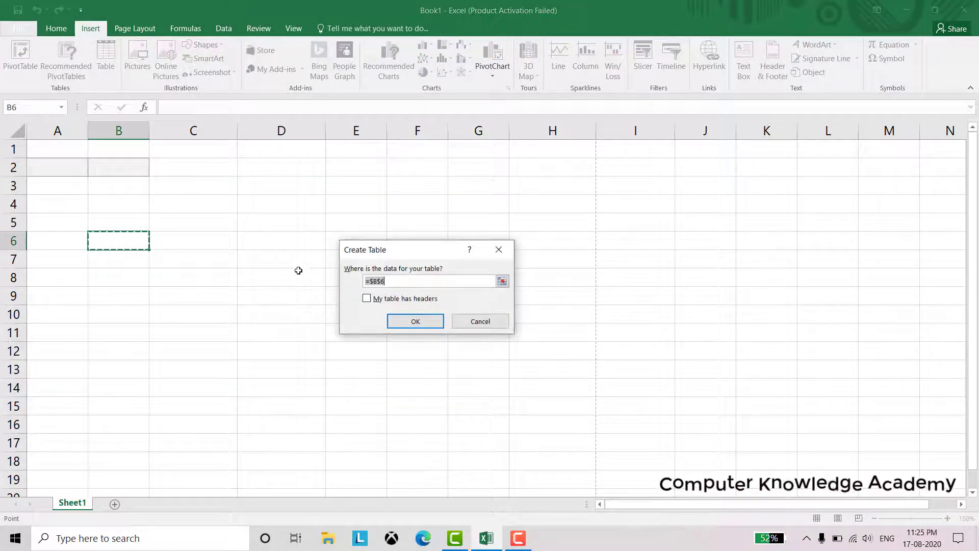
left_click(401, 322)
left_click(192, 306)
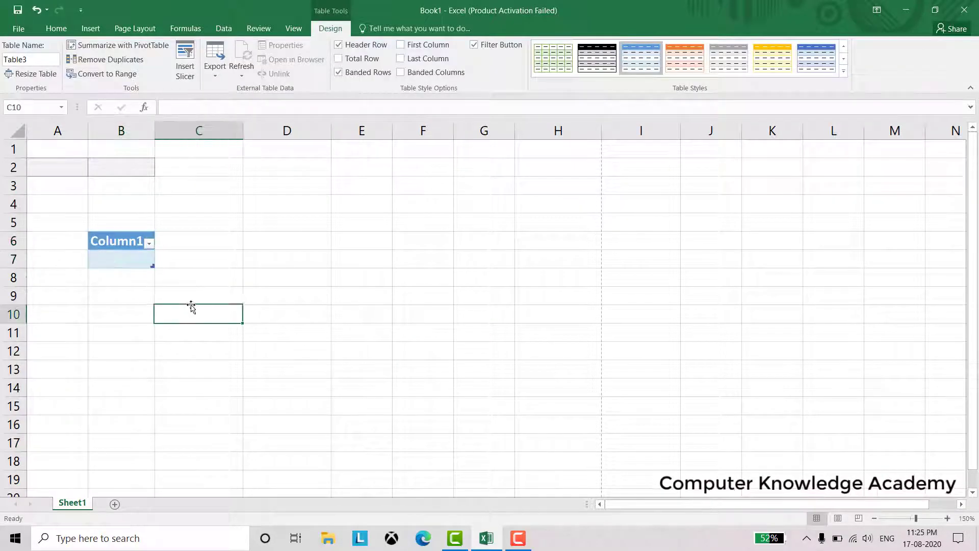
left_click_drag(116, 222, 116, 270)
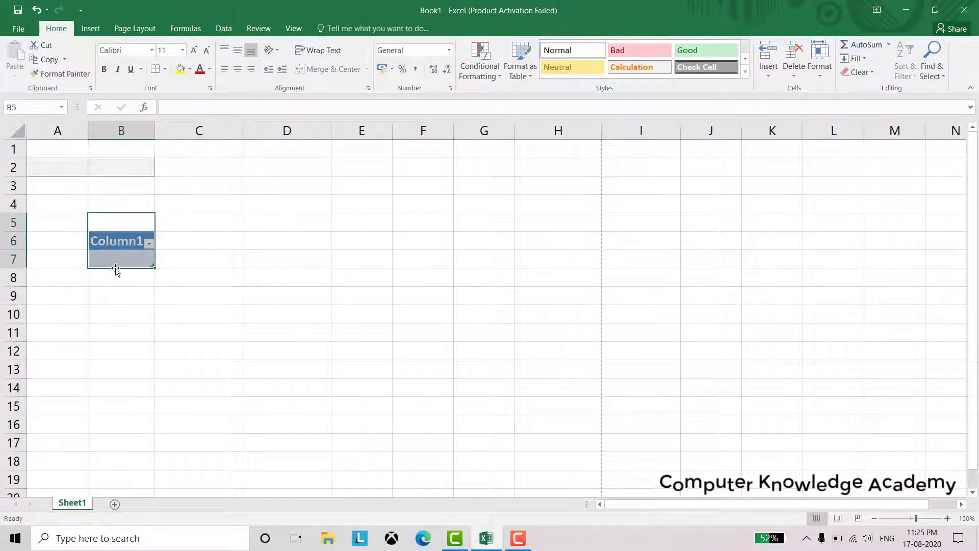
key("ctrl+z")
Insert the picture Screenshot (5) from the Screenshots folder, move it to row 4, then delete it
left_click(140, 317)
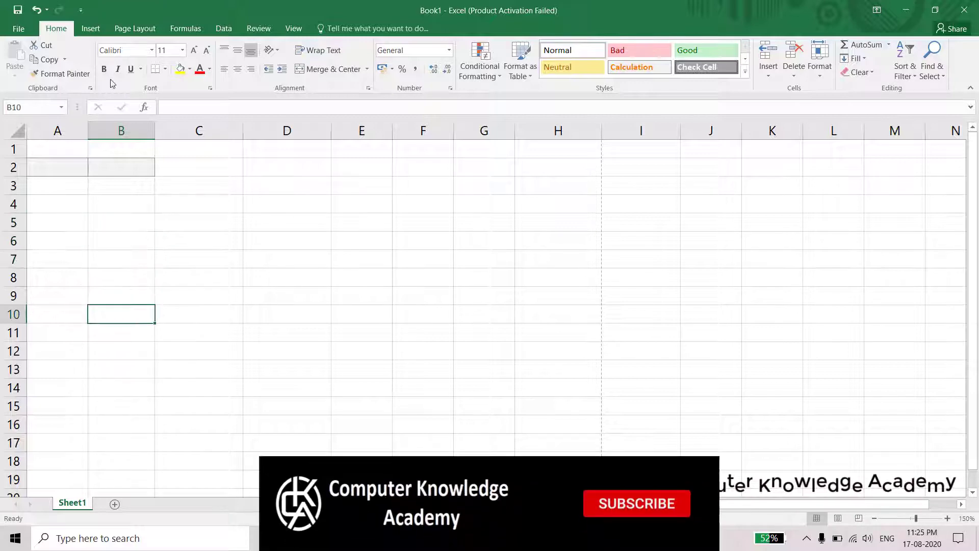
left_click(92, 28)
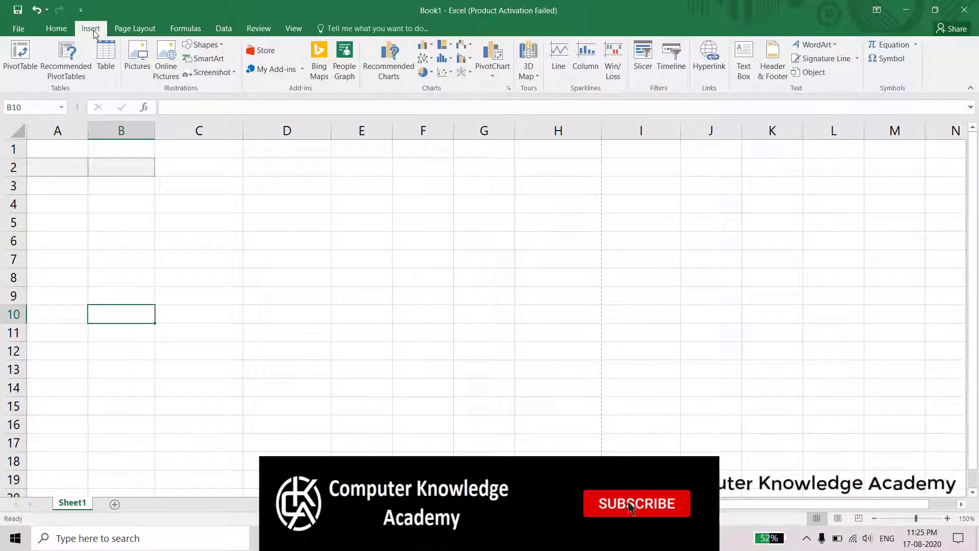
left_click(144, 70)
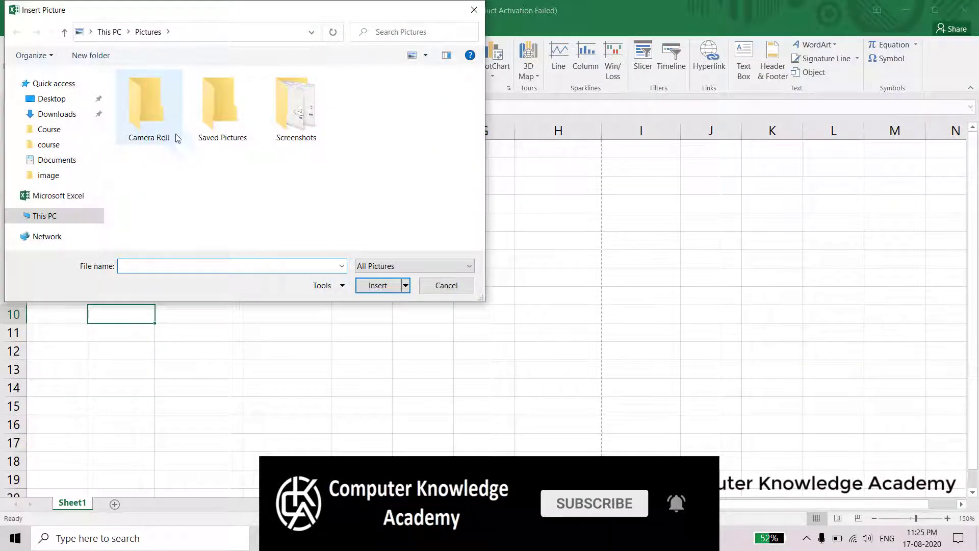
left_click(299, 130)
double_click(299, 130)
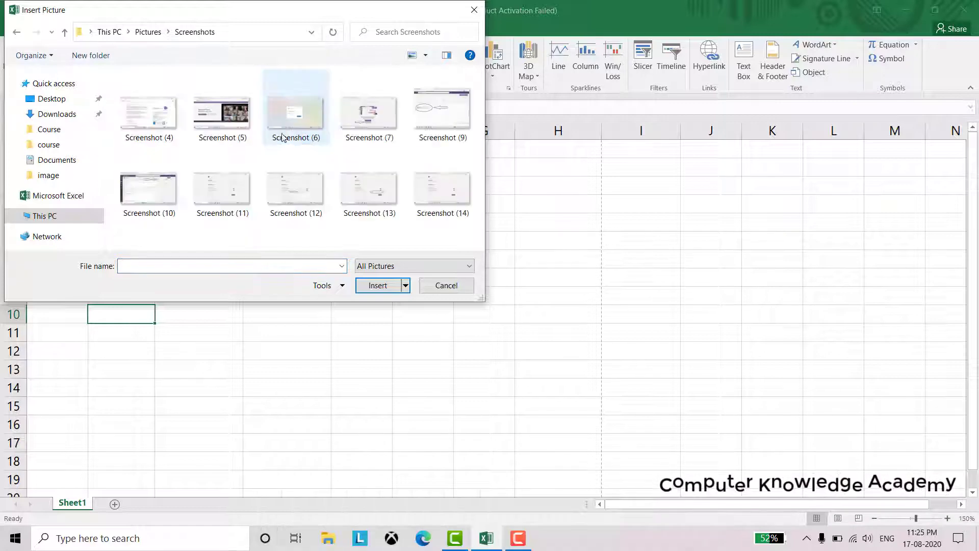
double_click(227, 123)
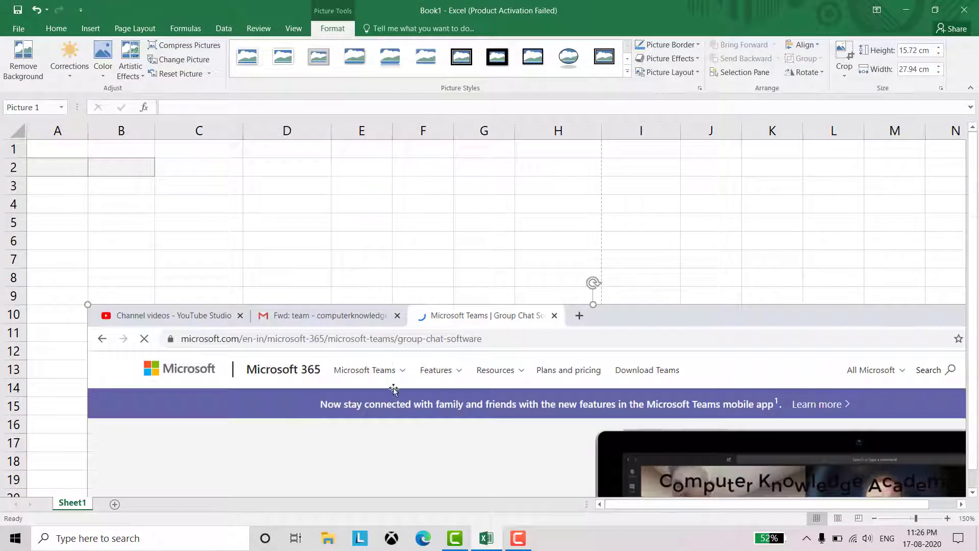
left_click_drag(353, 427, 328, 323)
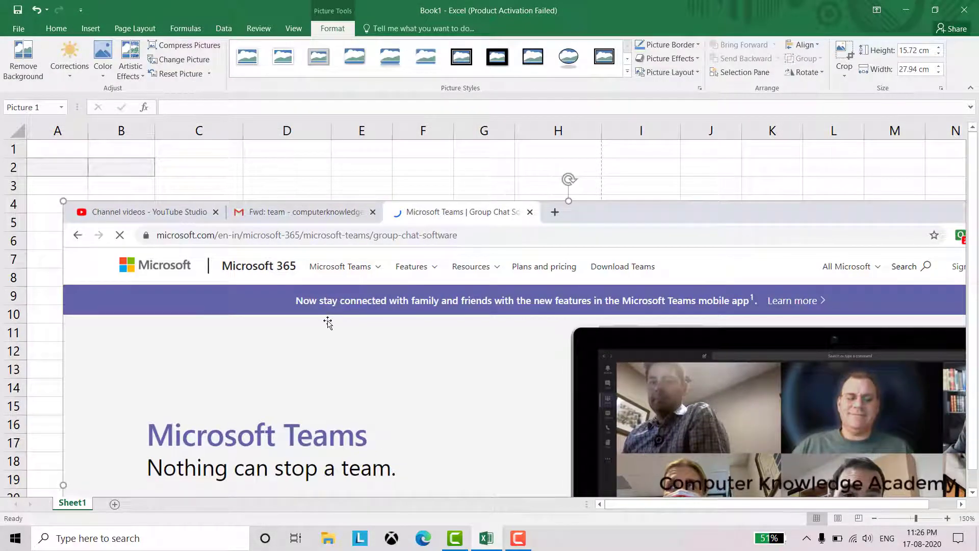
key("Delete")
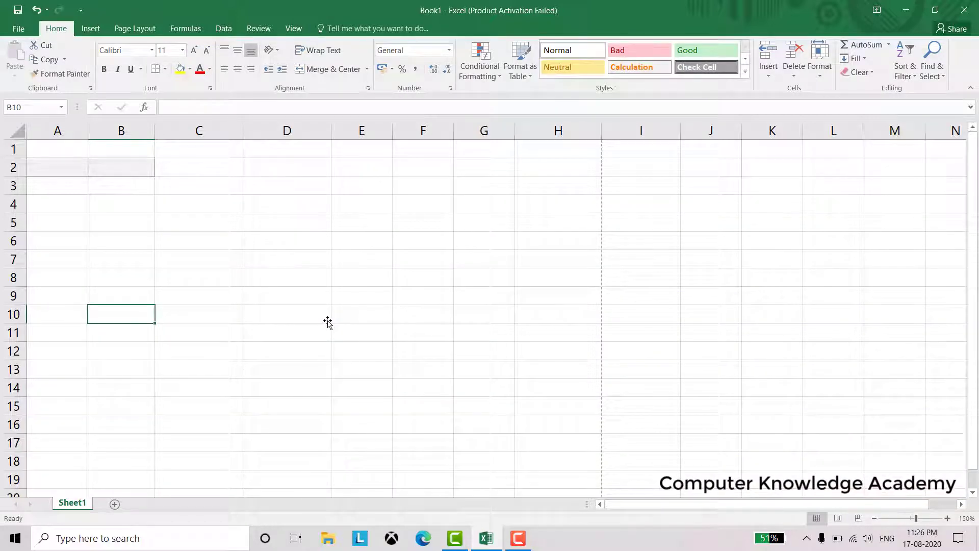
Browse OneDrive online pictures and the shapes gallery without inserting anything
left_click(90, 28)
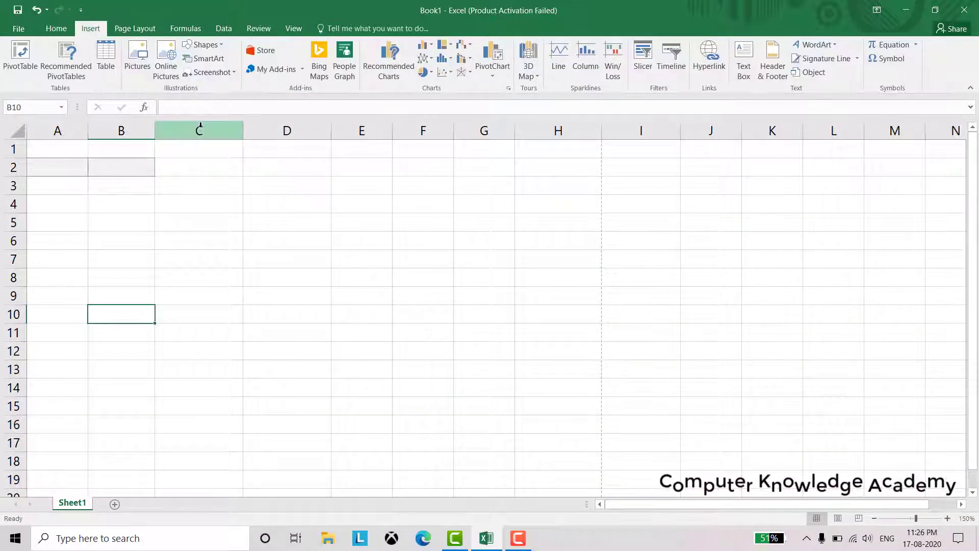
left_click(166, 71)
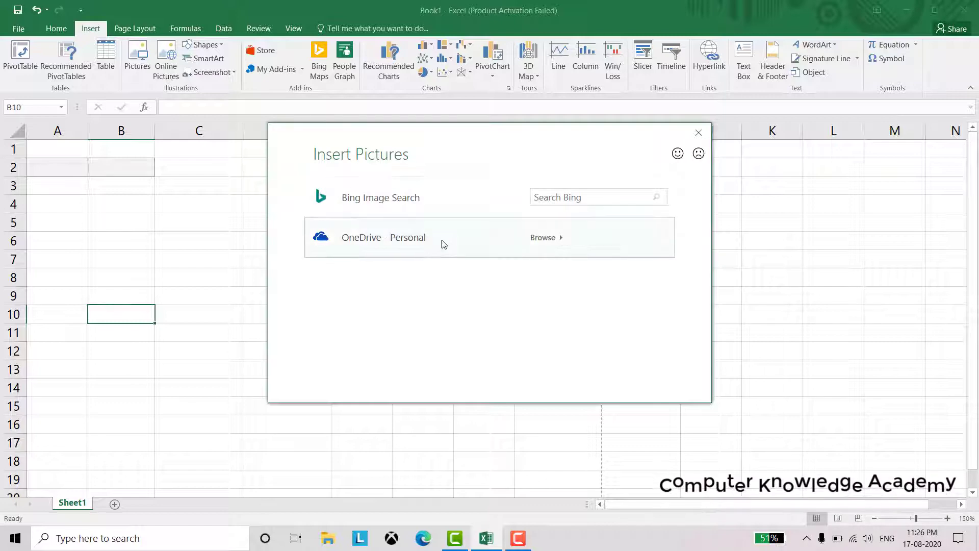
left_click(365, 241)
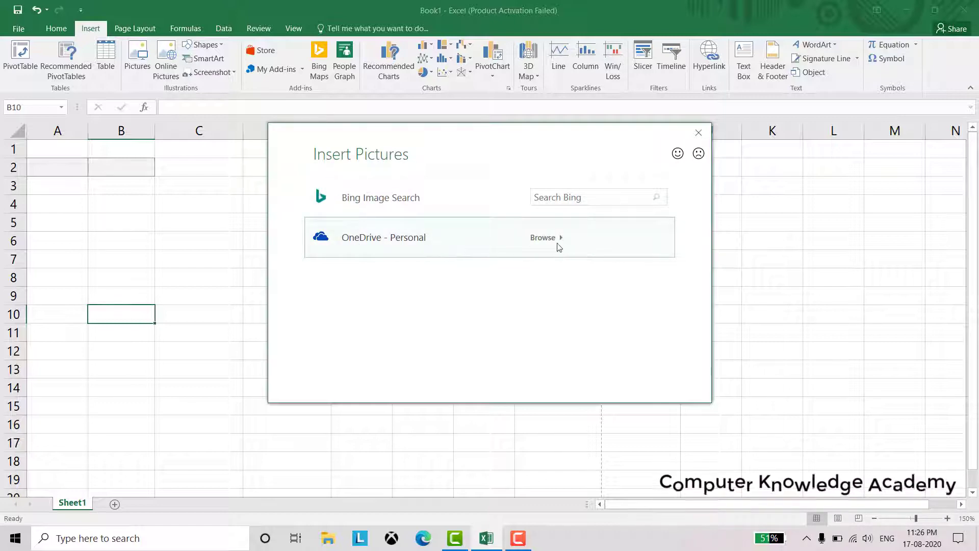
left_click(699, 133)
left_click(216, 46)
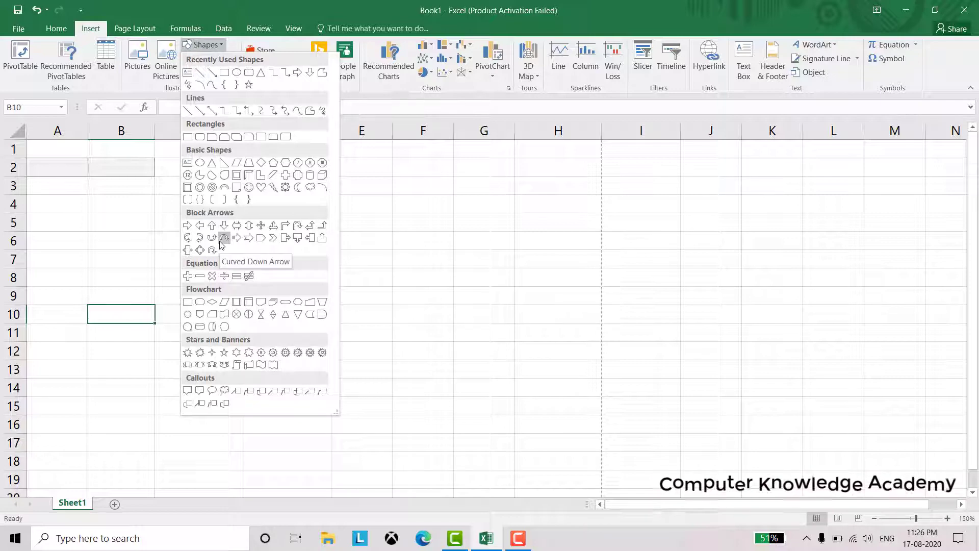
left_click(148, 240)
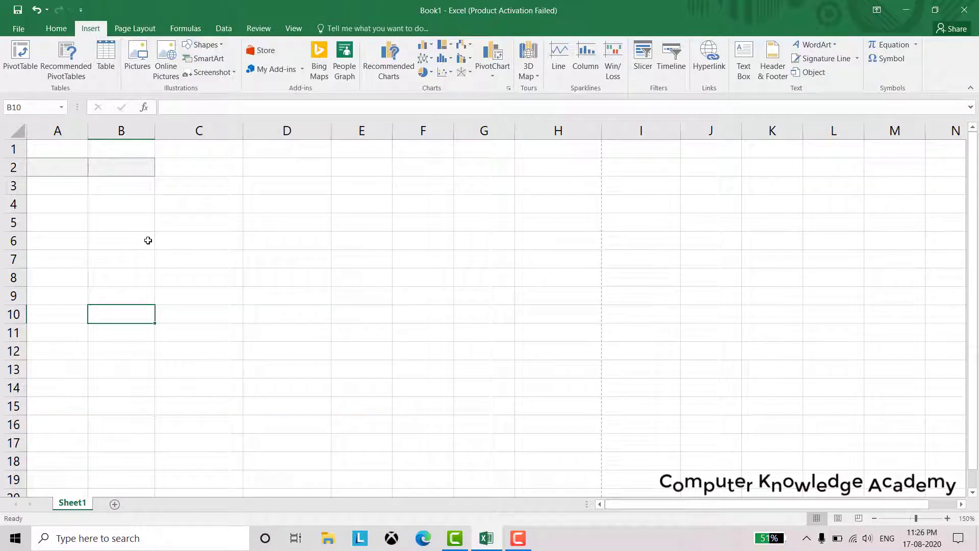
Insert a Vertical Box List SmartArt diagram, then delete it
left_click(202, 60)
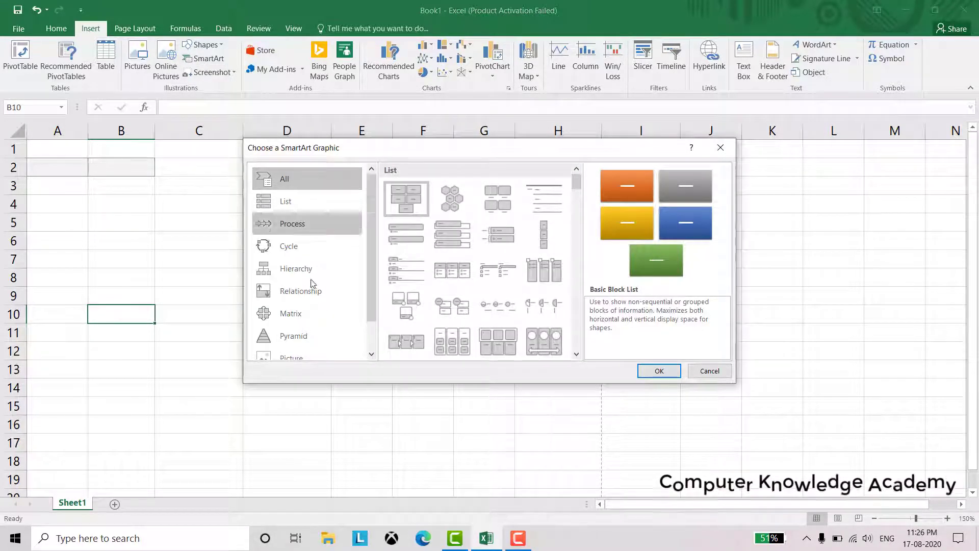
left_click(454, 244)
left_click(658, 370)
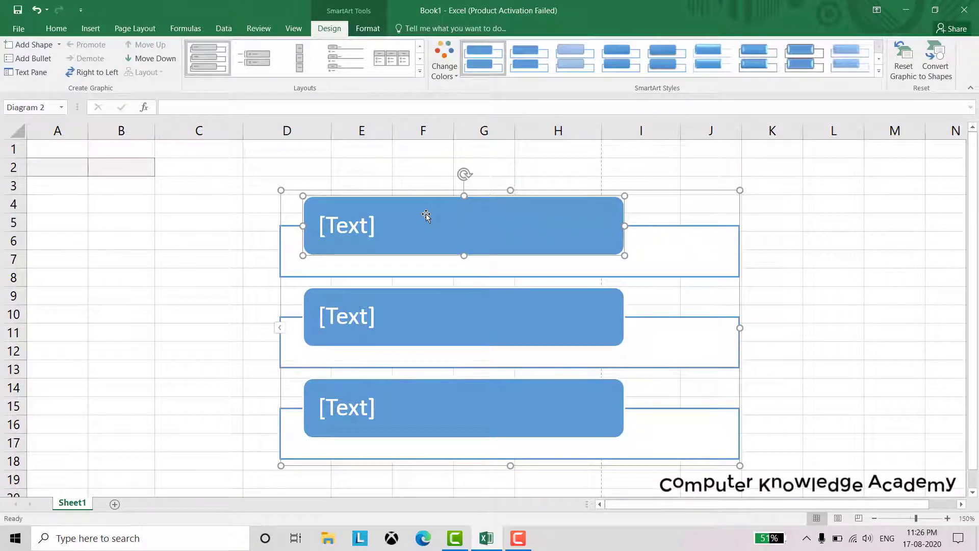
key("Delete")
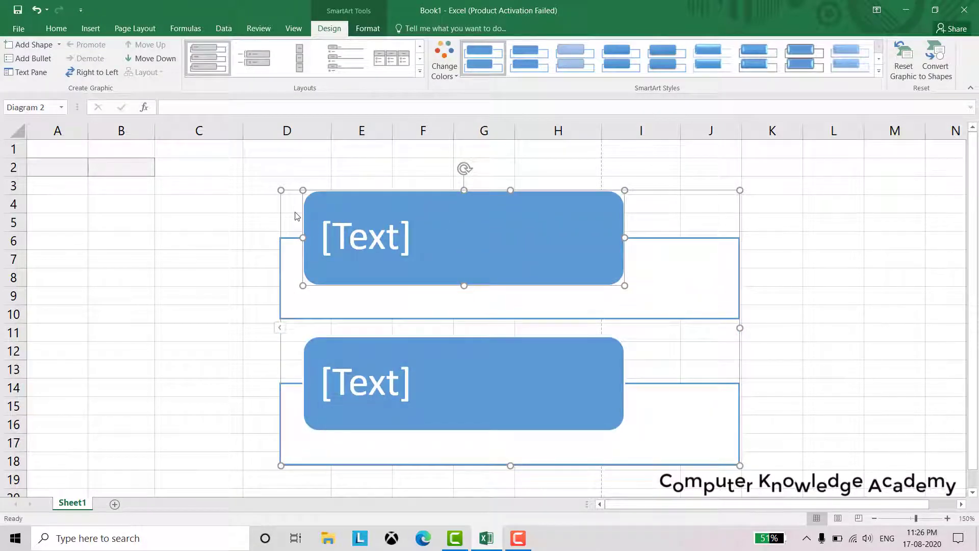
left_click(291, 189)
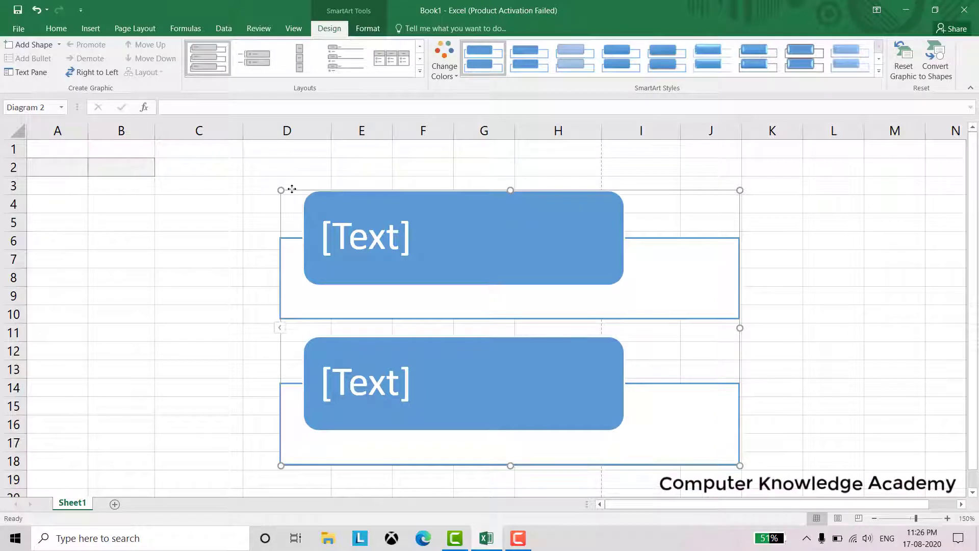
key("Delete")
Look at the screenshot capture options and column chart types without inserting anything
left_click(100, 32)
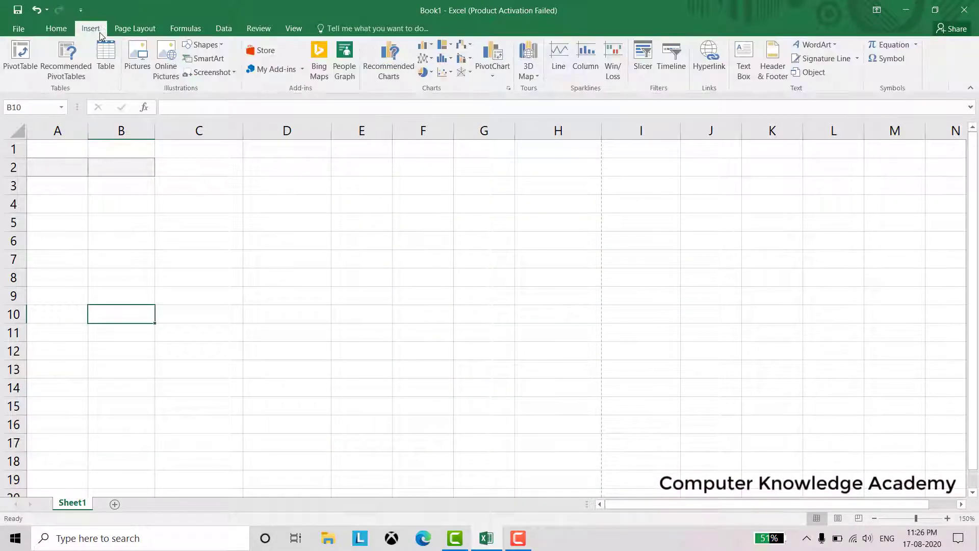
left_click(225, 73)
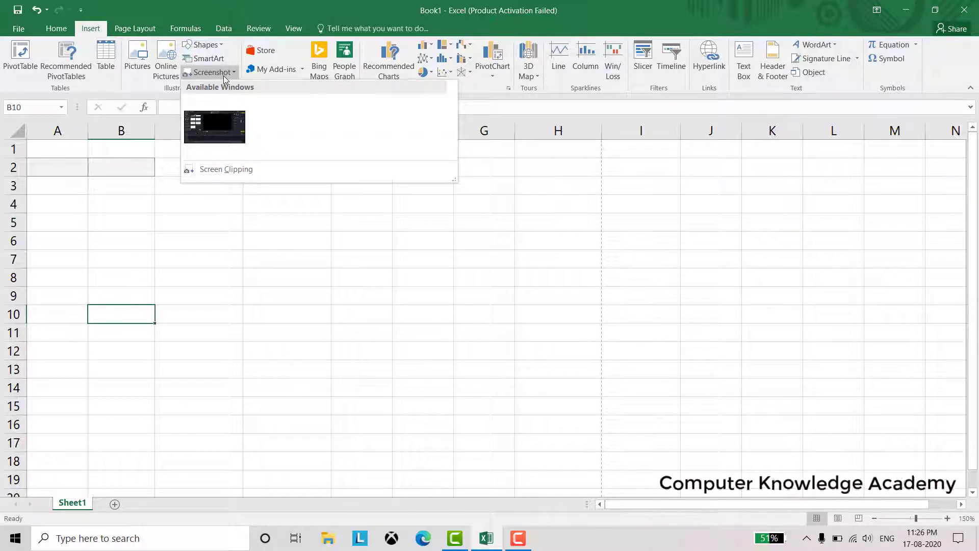
left_click(214, 287)
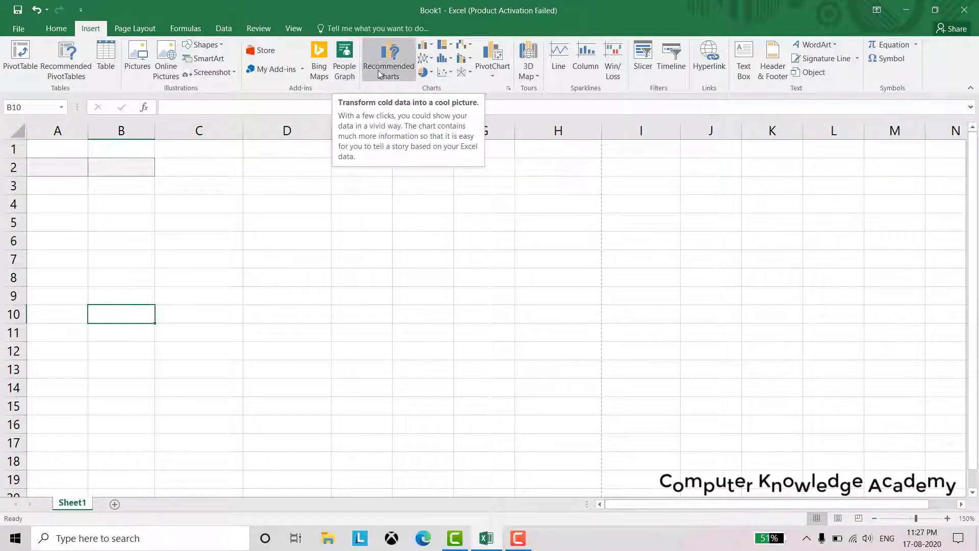
left_click(431, 49)
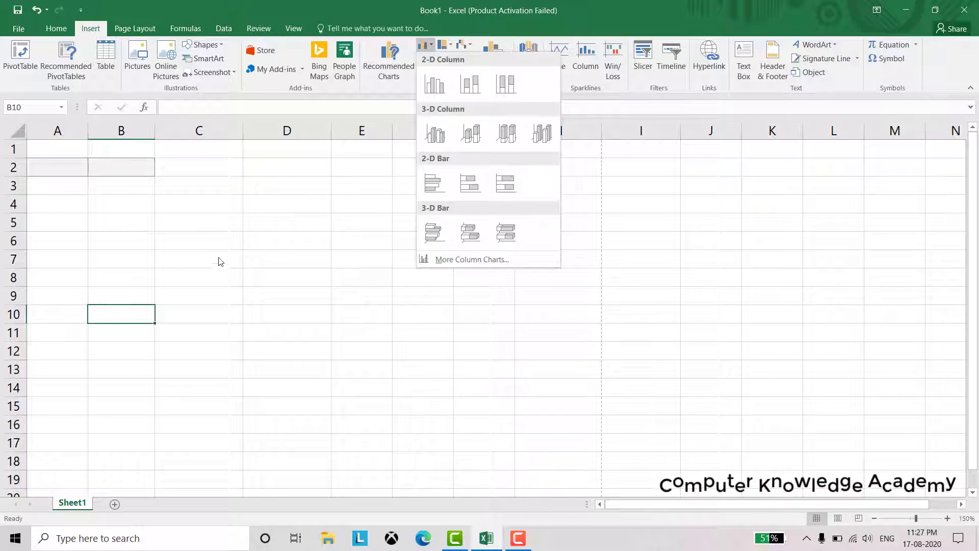
left_click(213, 244)
Insert an empty bar chart from C6, then delete it
left_click(213, 241)
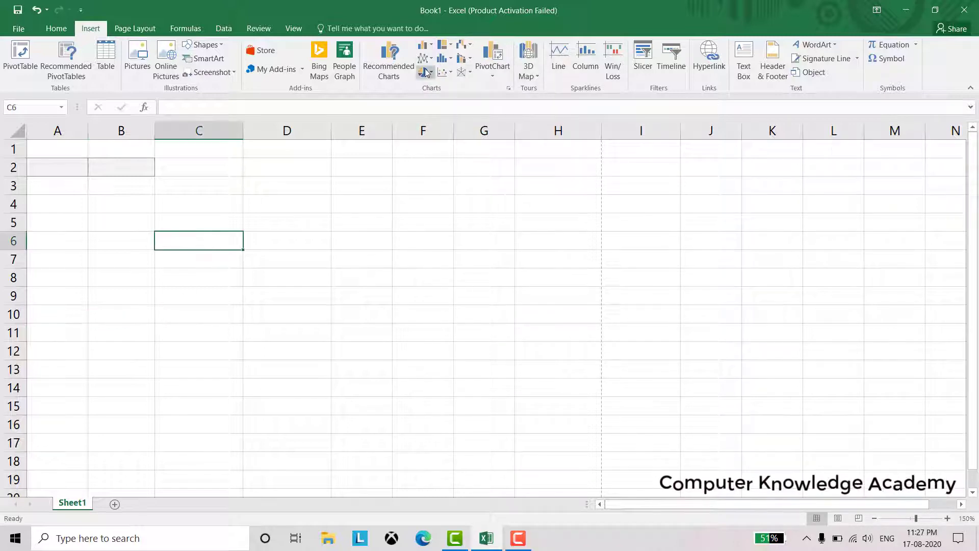
left_click(425, 45)
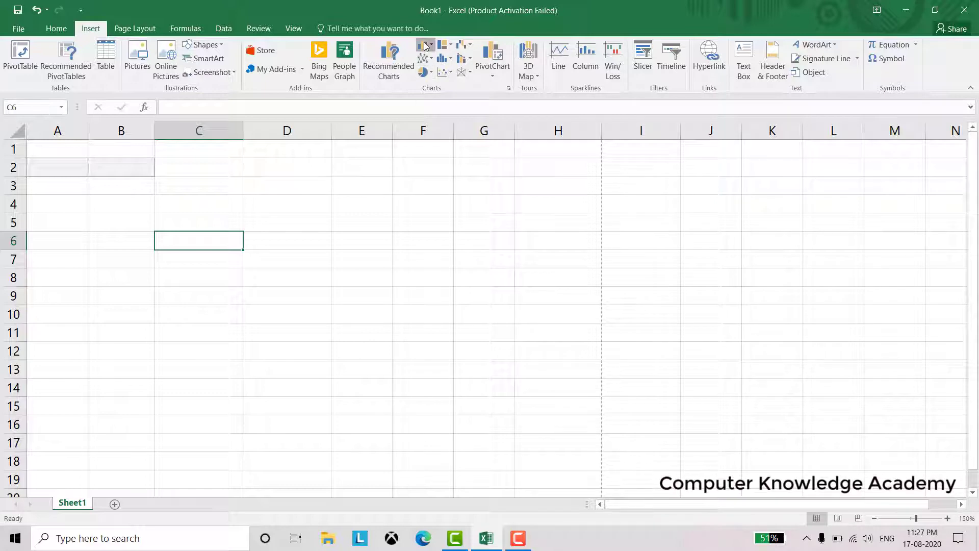
left_click(464, 185)
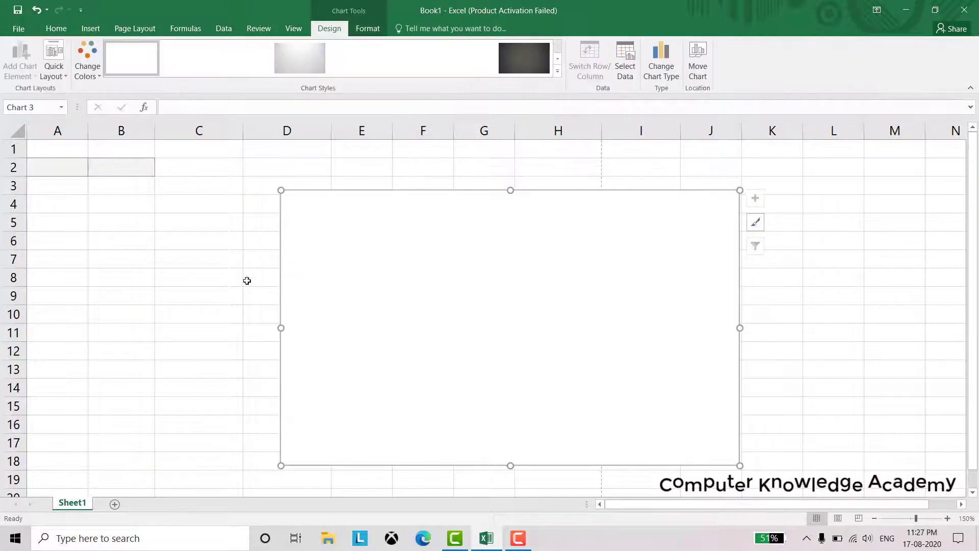
left_click(201, 244)
left_click(354, 224)
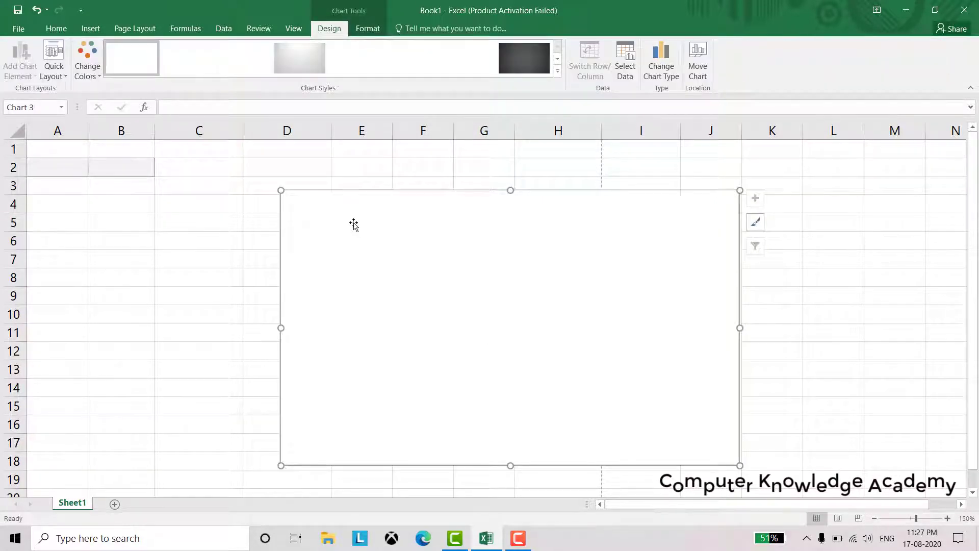
key("Delete")
Enter the numbers 1 to 5 into B6:B10
left_click(141, 240)
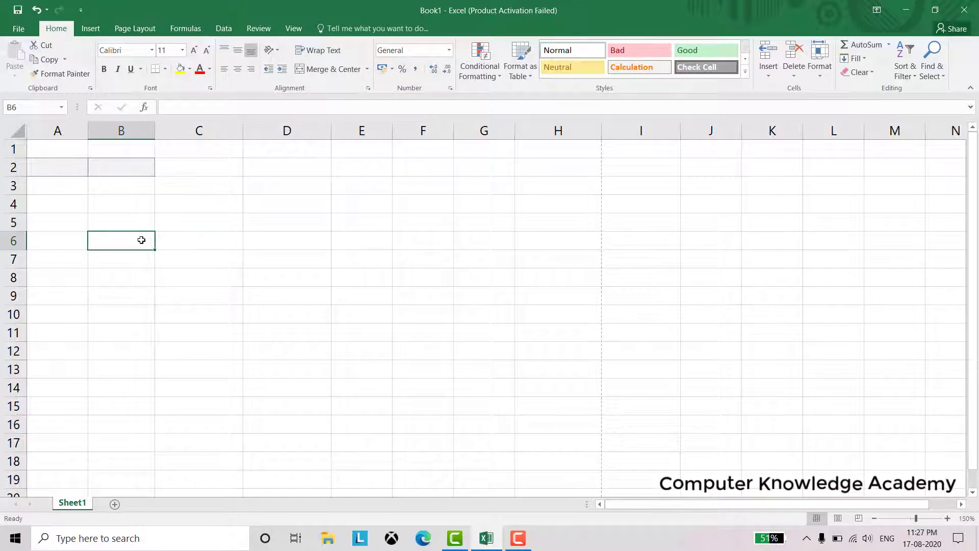
type("1")
key("Return")
type("2")
key("Return")
type("3")
key("Return")
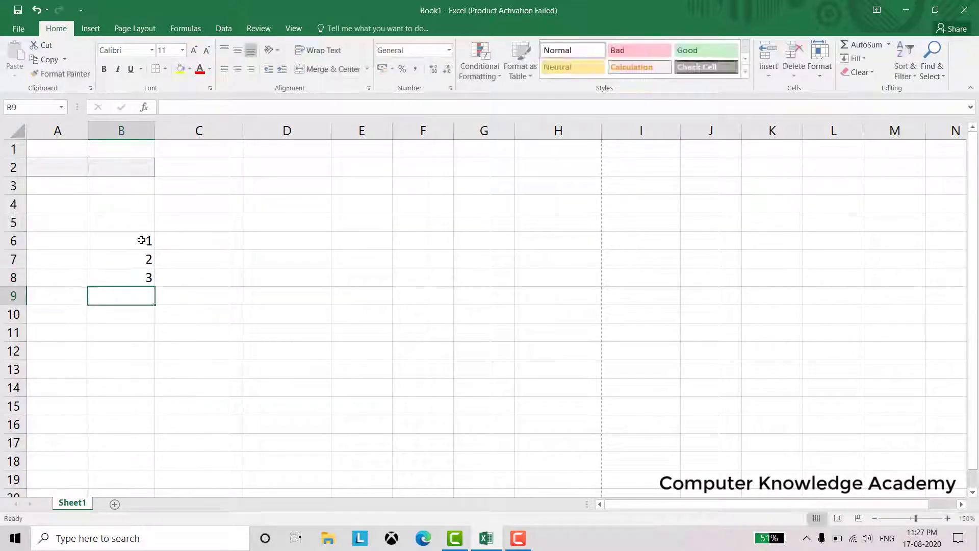
type("4")
key("Return")
type("5")
key("Return")
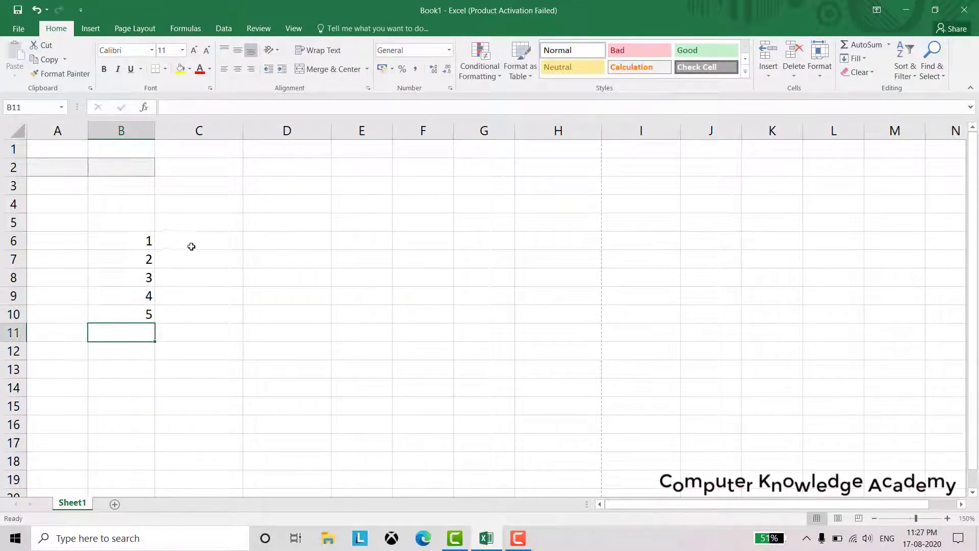
Enter marks 25, 35, 98, 65, 32 into C6:C10 and select B6:C10
left_click(197, 243)
type("25")
key("Return")
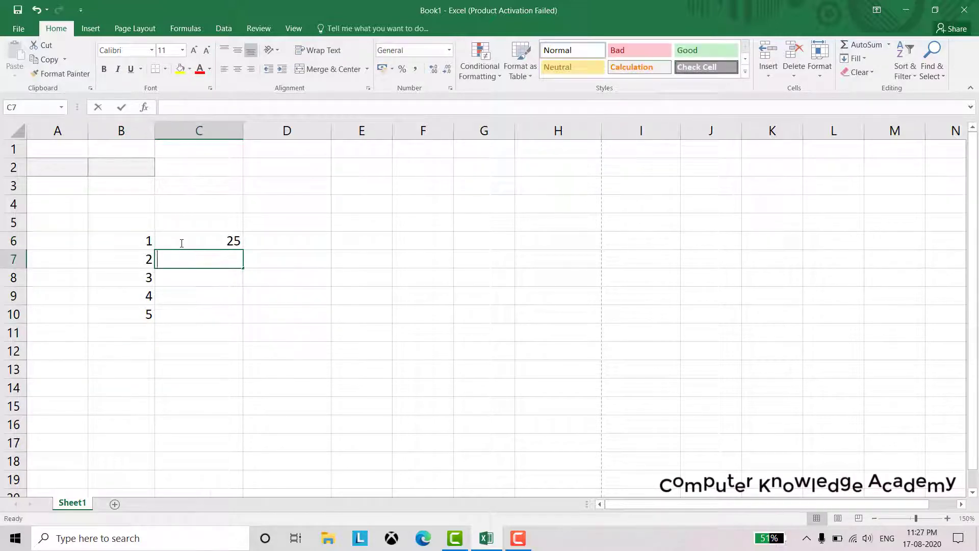
type("35")
key("Return")
type("98")
key("Return")
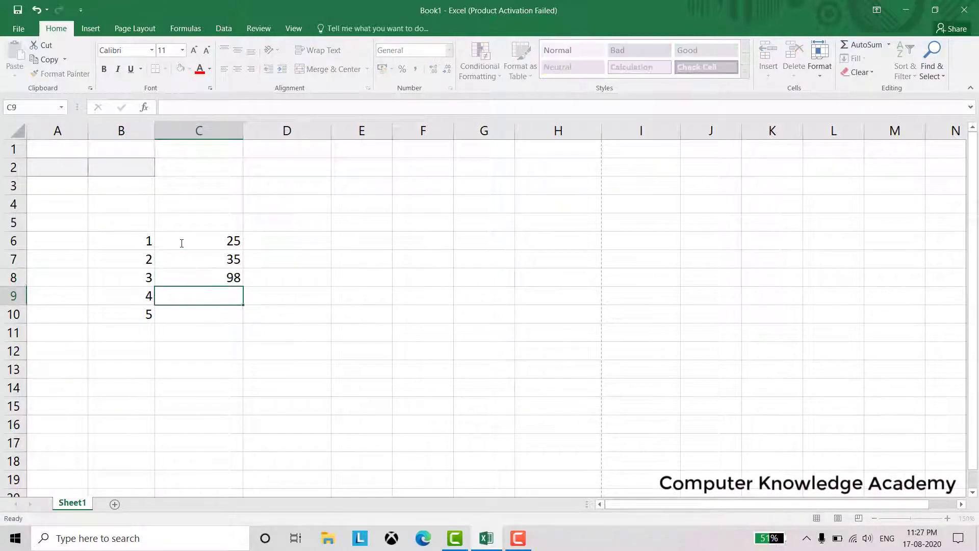
type("65")
key("Return")
type("32")
key("Return")
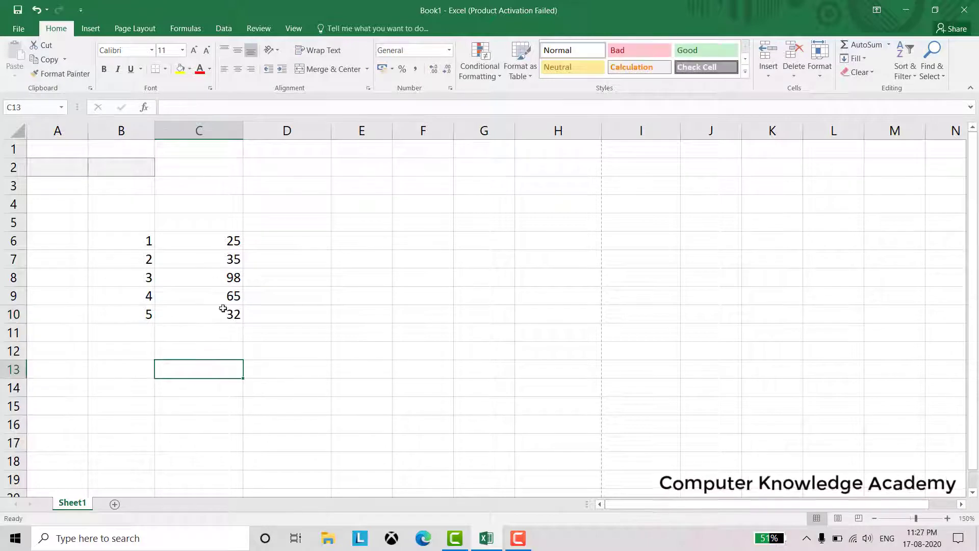
left_click(147, 245)
left_click_drag(159, 259, 179, 317)
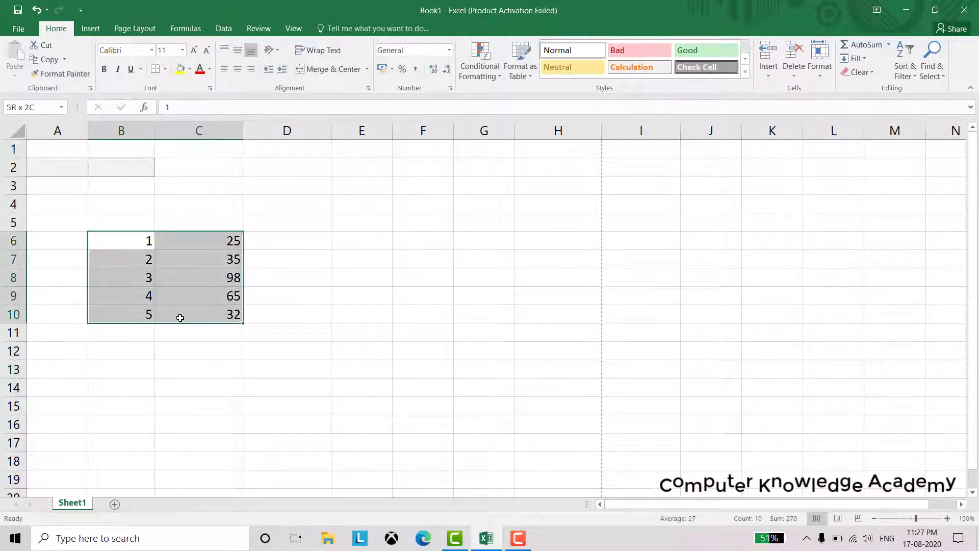
Insert a clustered column chart of the marks with the hatched style
left_click(90, 28)
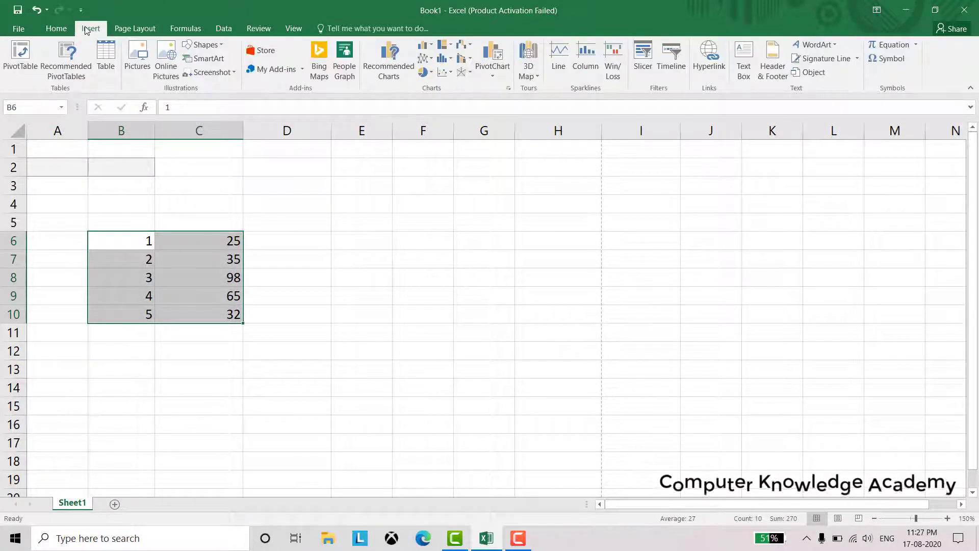
left_click(426, 46)
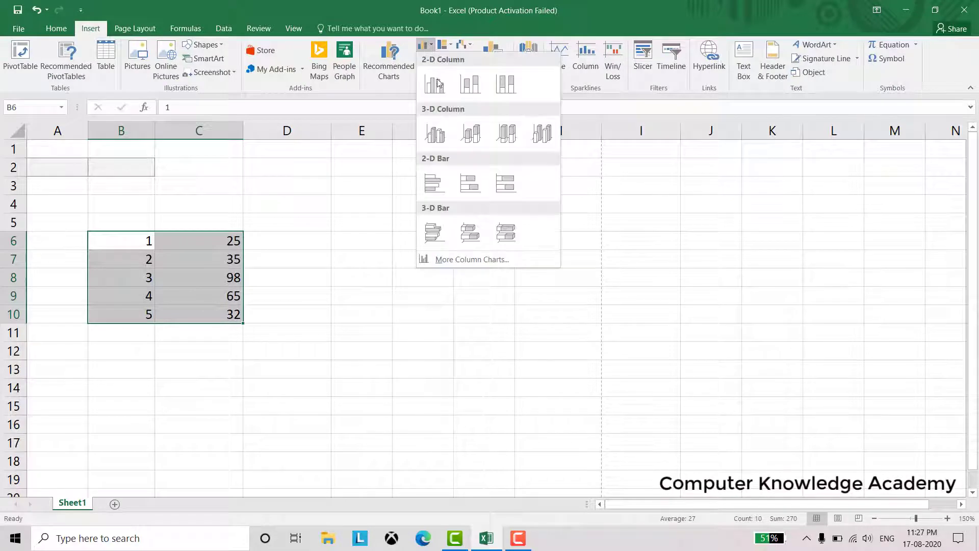
left_click(439, 84)
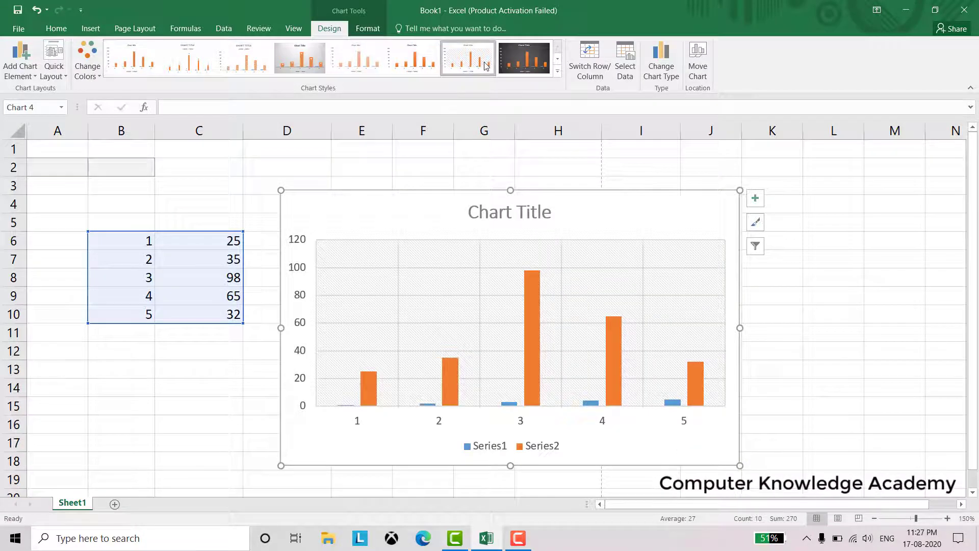
left_click(449, 68)
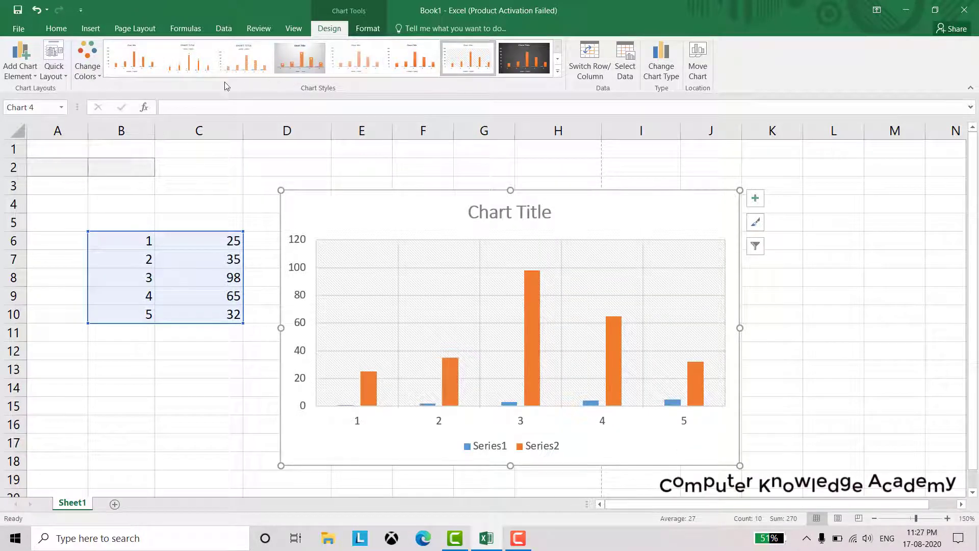
Change the chart to a line with markers, then a 2-D pie, then delete it
left_click(91, 29)
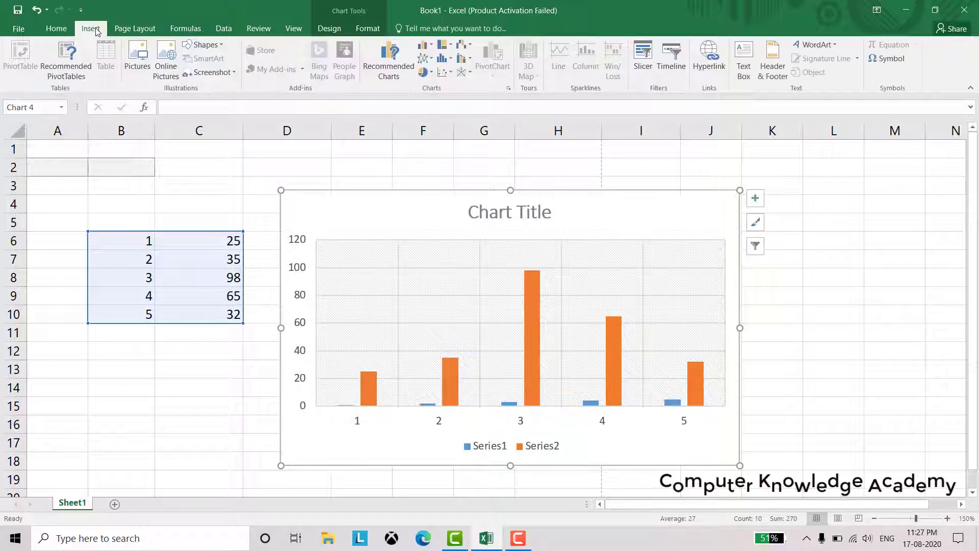
left_click(423, 59)
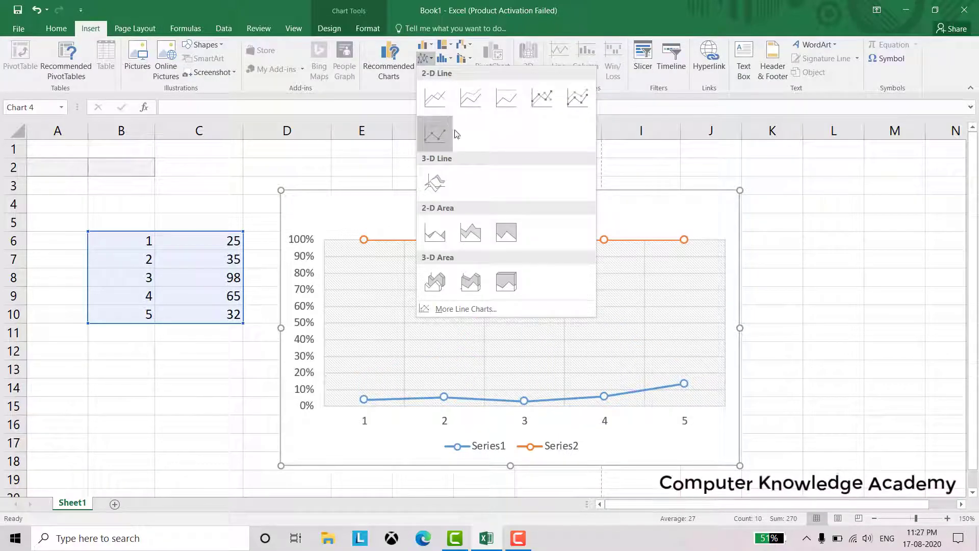
left_click(544, 100)
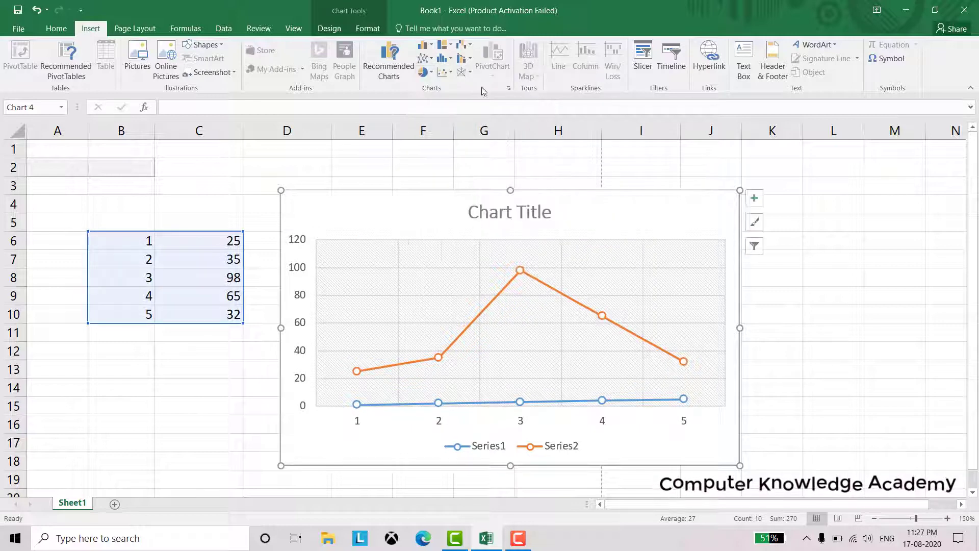
left_click(423, 73)
left_click(435, 110)
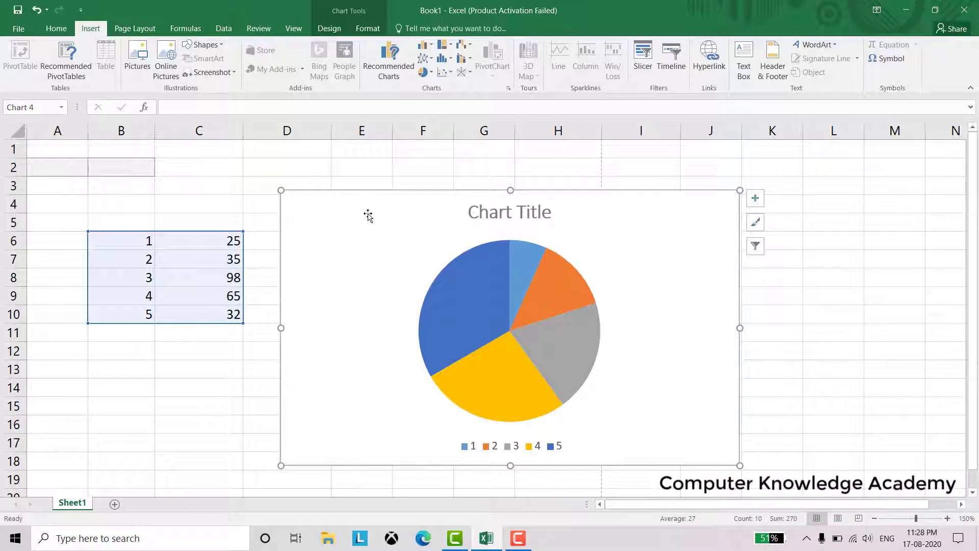
key("Delete")
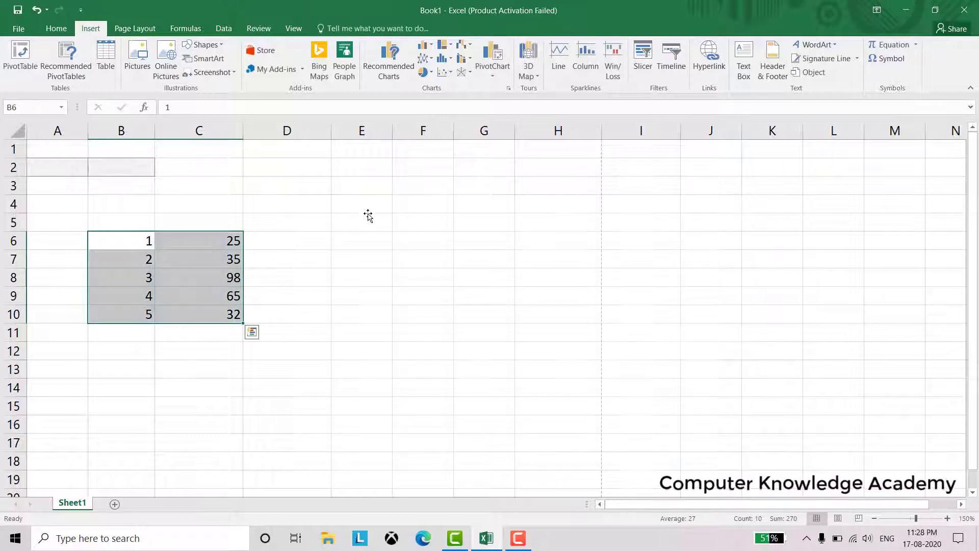
Clear the values in B6:C10 and cancel a Line sparkline for F4
key("Delete")
left_click(404, 203)
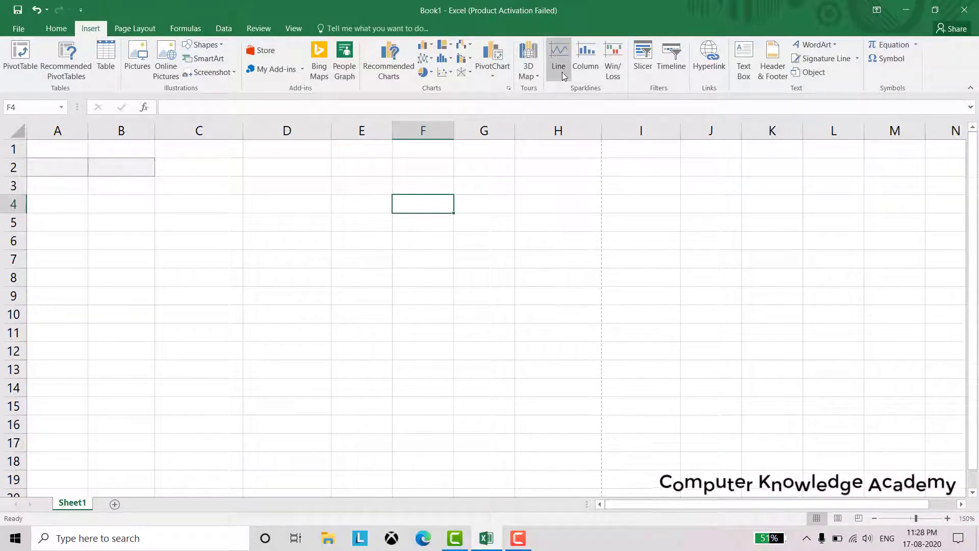
left_click(589, 72)
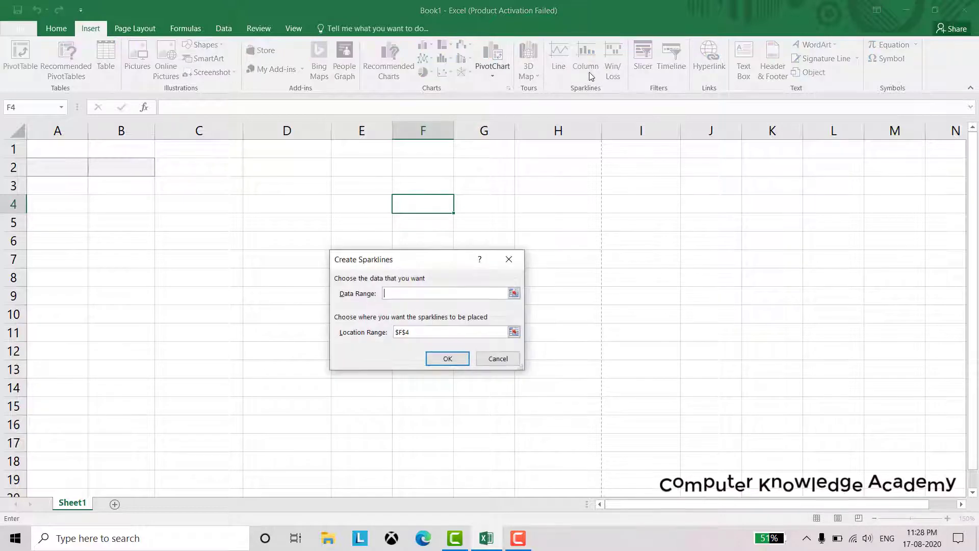
left_click(508, 259)
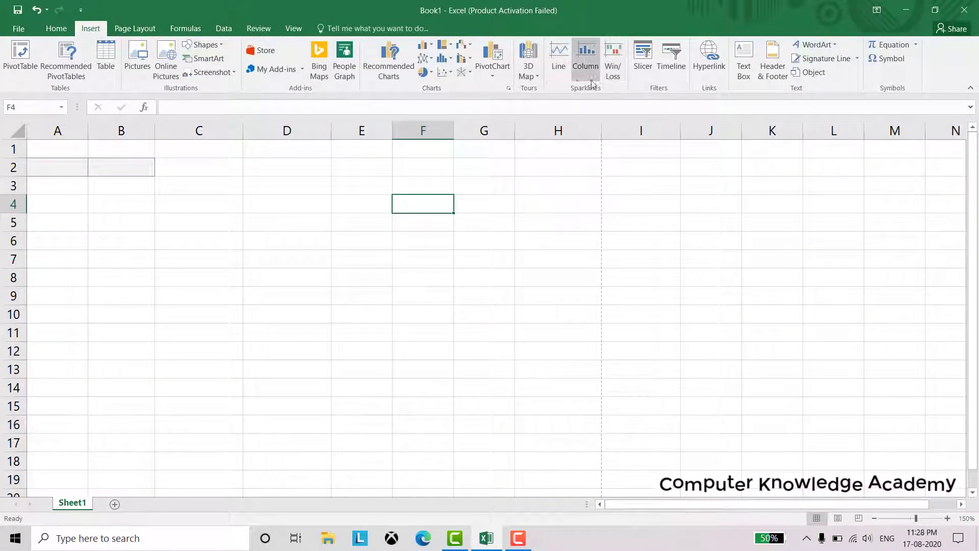
left_click(705, 74)
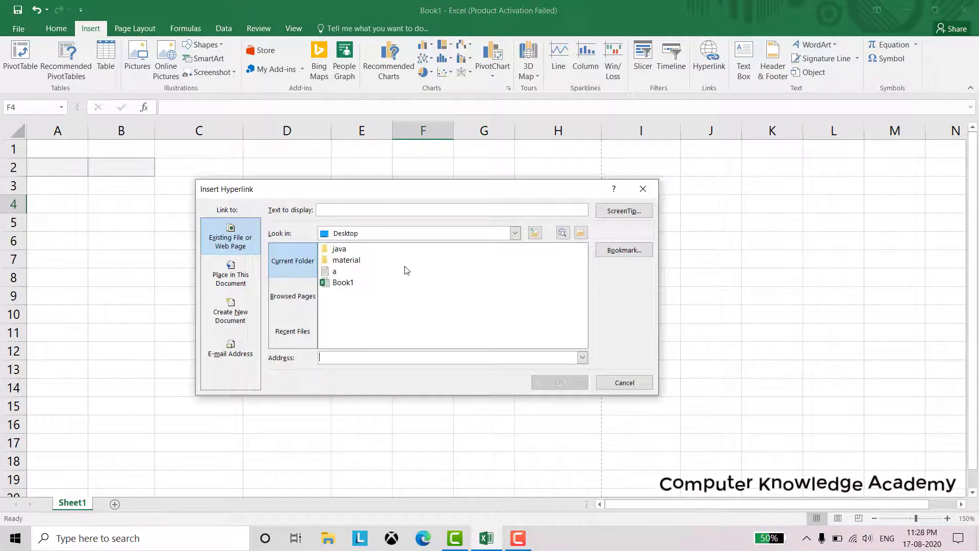
left_click(346, 260)
left_click(643, 189)
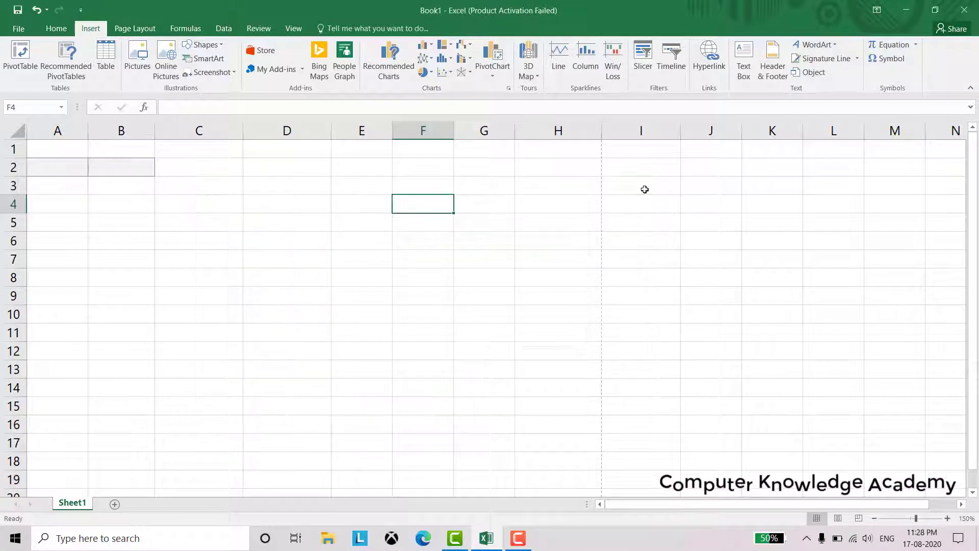
left_click(743, 80)
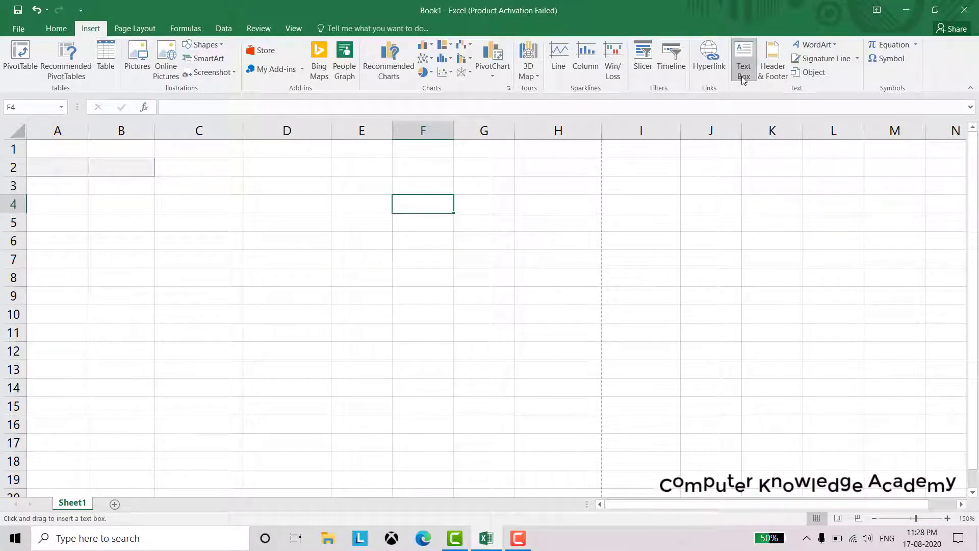
left_click(378, 286)
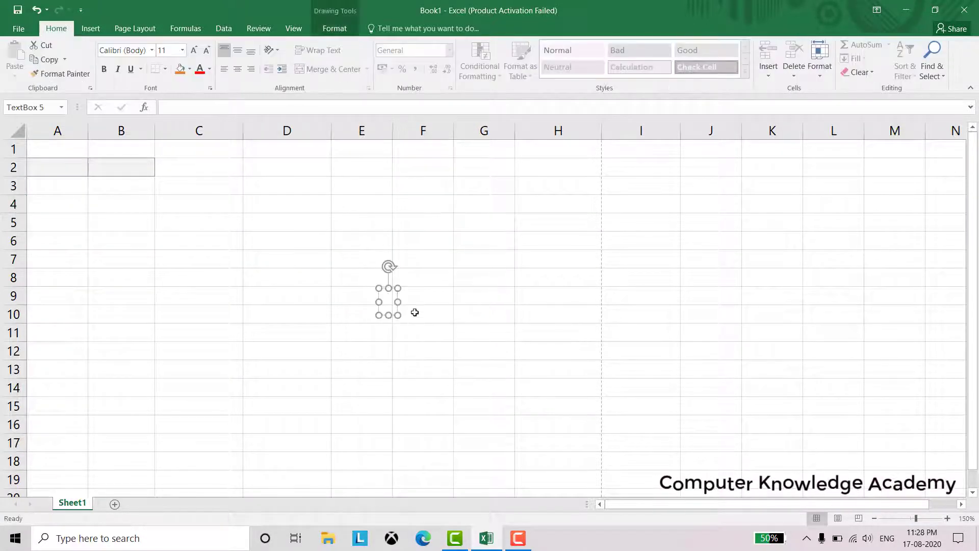
type("sdfsfsdf")
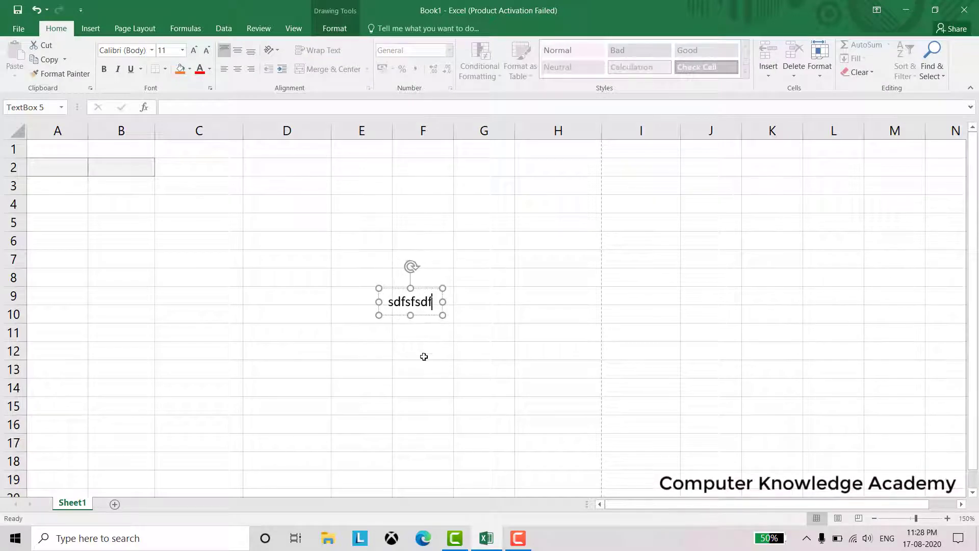
left_click(422, 356)
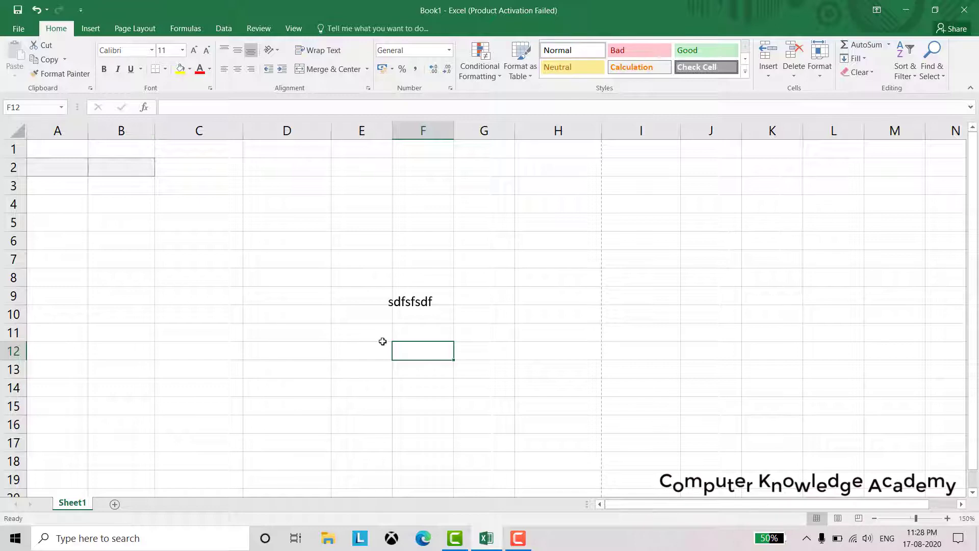
left_click(420, 299)
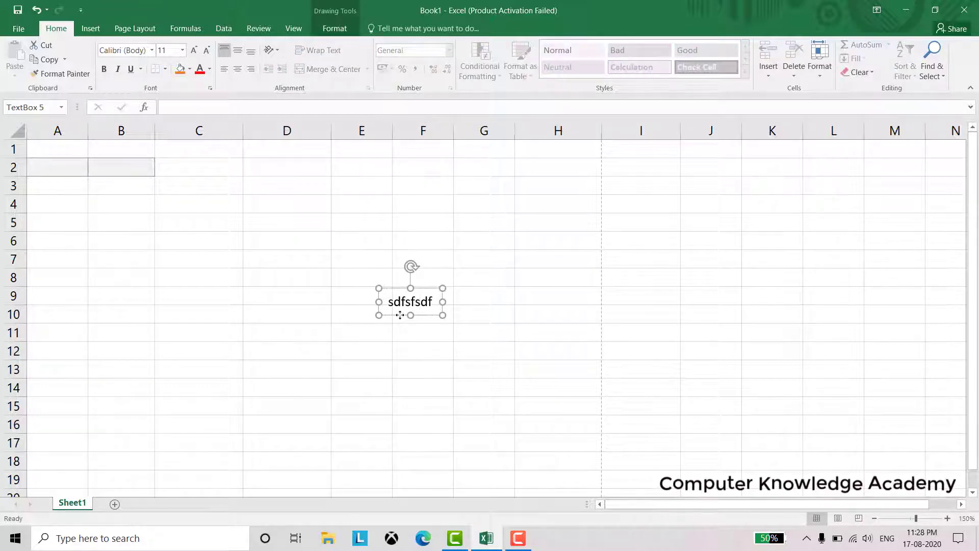
key("Delete")
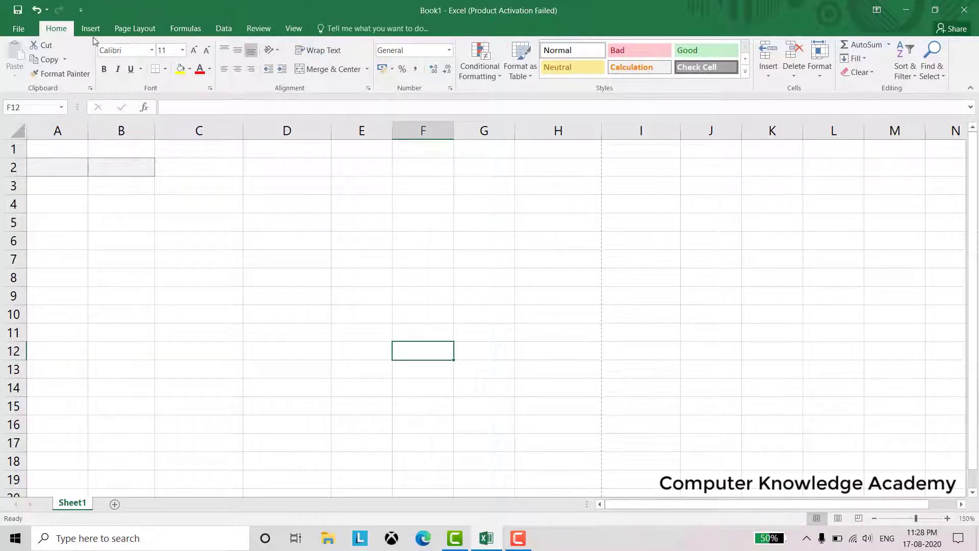
left_click(91, 29)
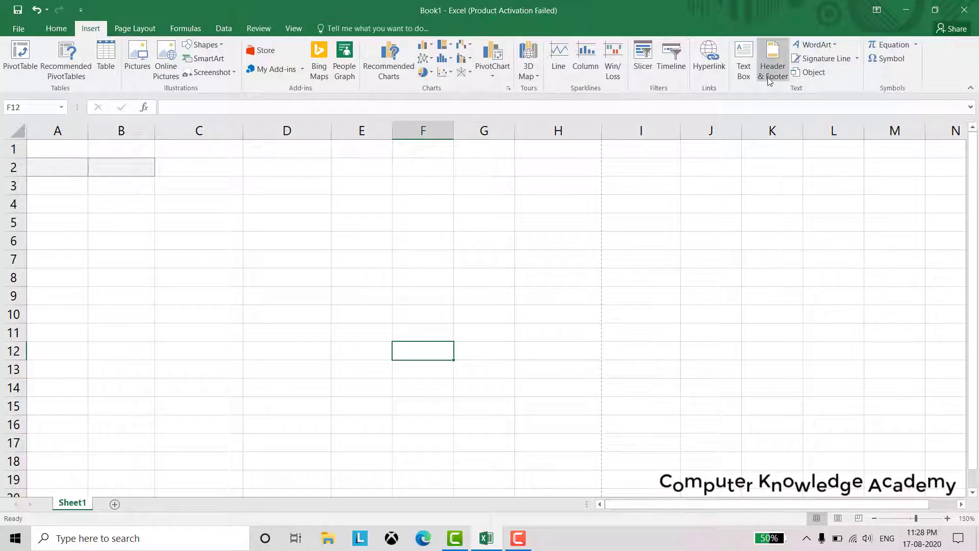
Edit the page header in Page Layout view and choose the (none) preset header
left_click(769, 78)
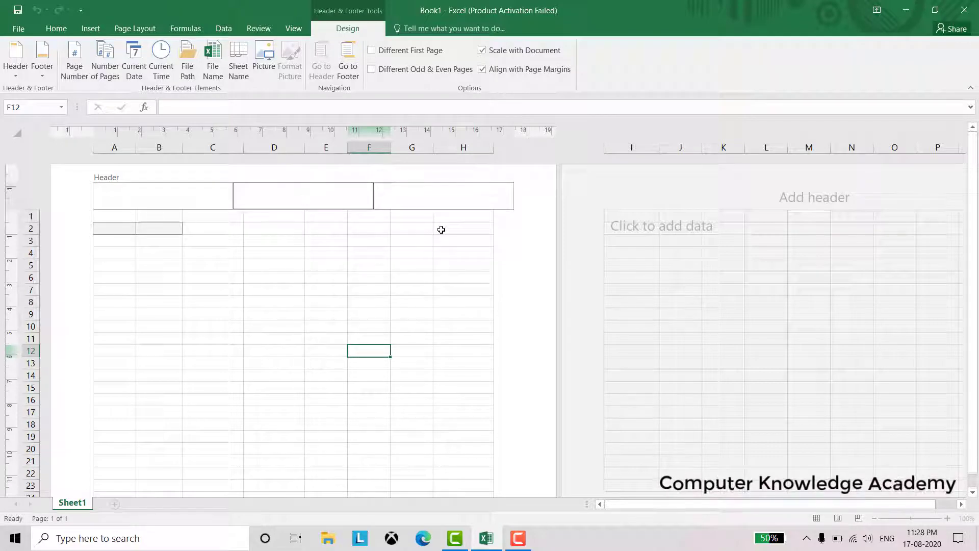
left_click(92, 30)
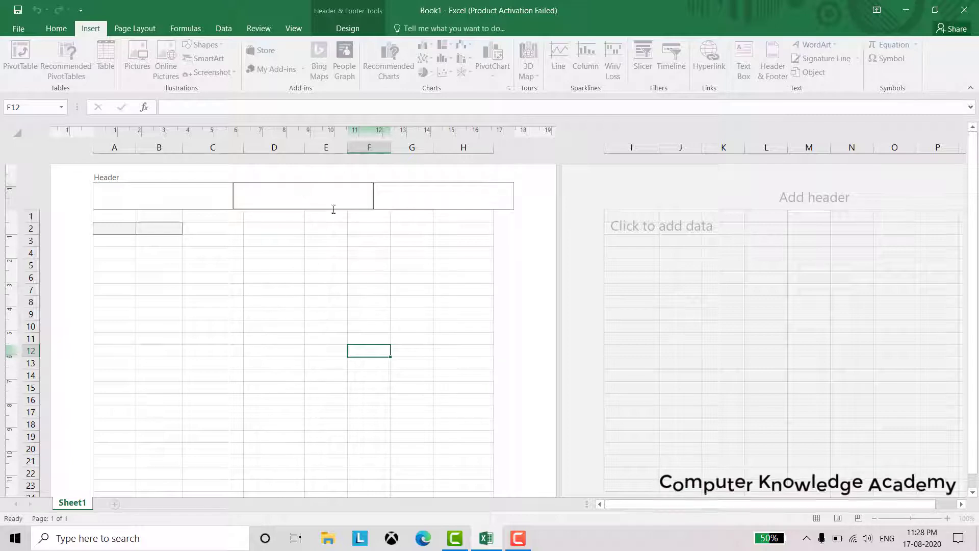
left_click(265, 287)
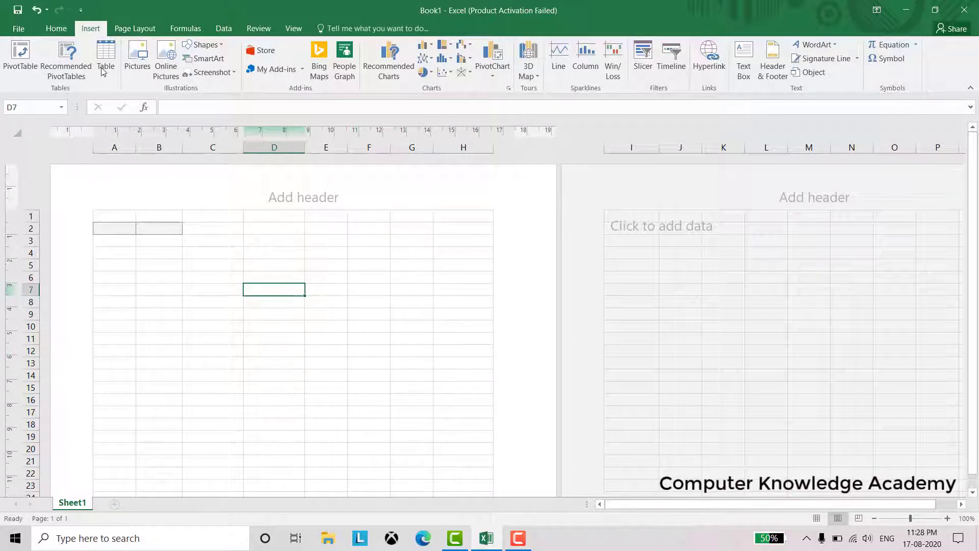
left_click(761, 75)
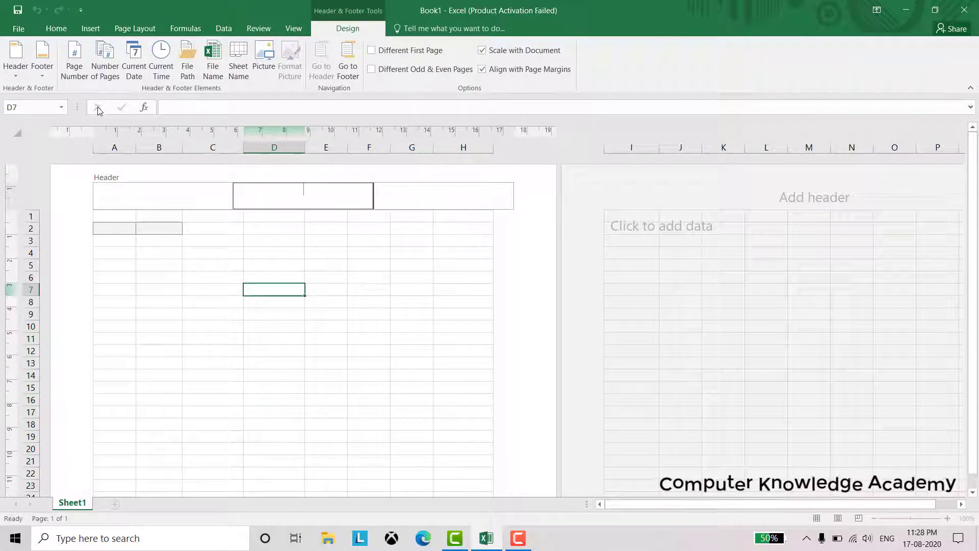
left_click(15, 76)
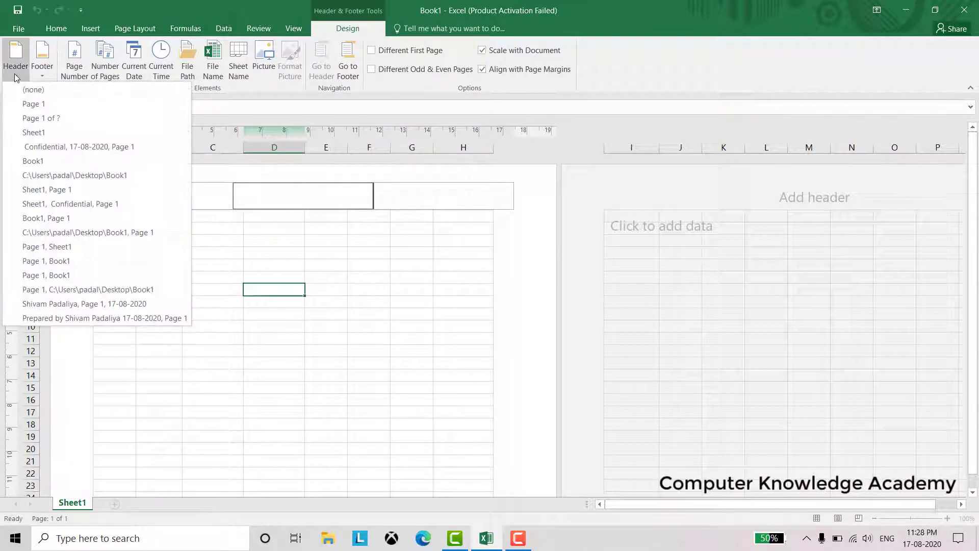
left_click(27, 89)
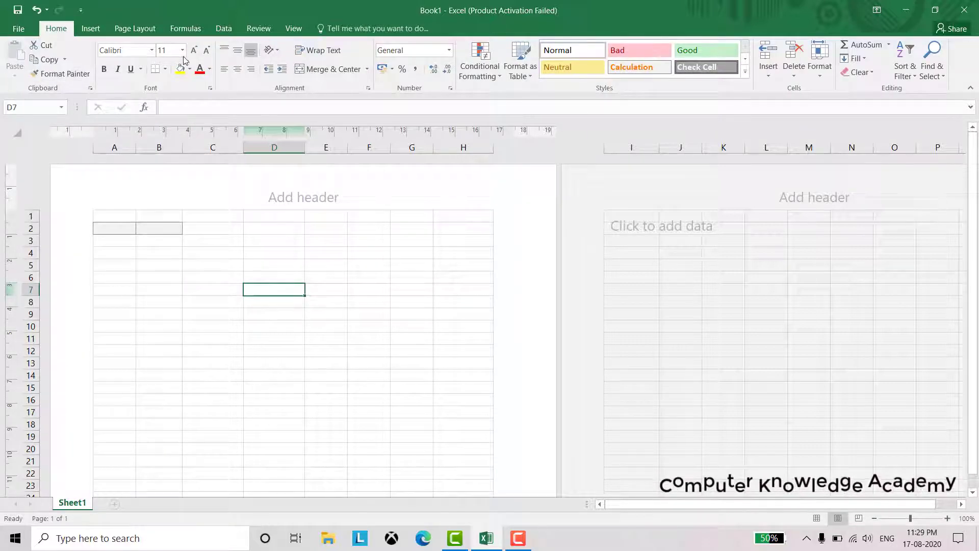
left_click(90, 29)
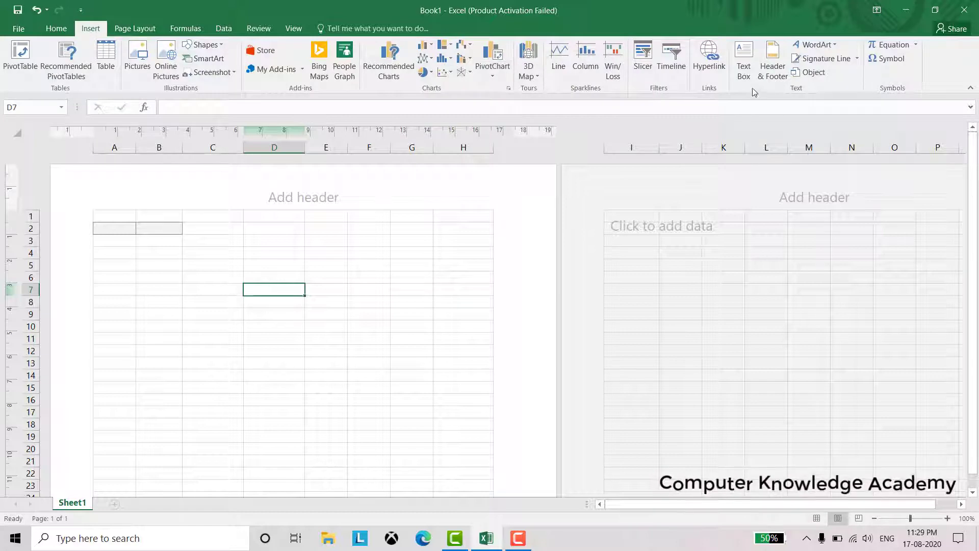
Insert a 'Your text here' WordArt and move it up to rows 4–9
left_click(819, 47)
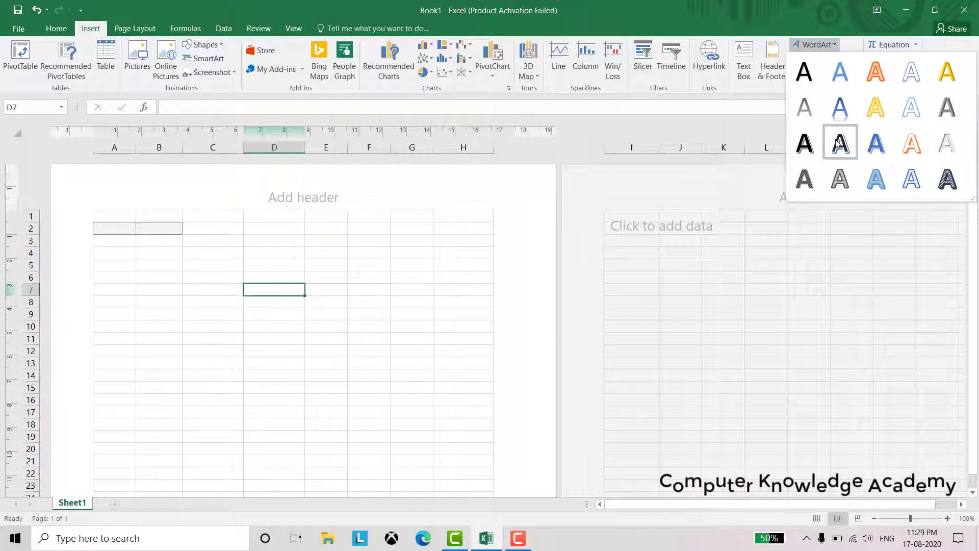
left_click(852, 154)
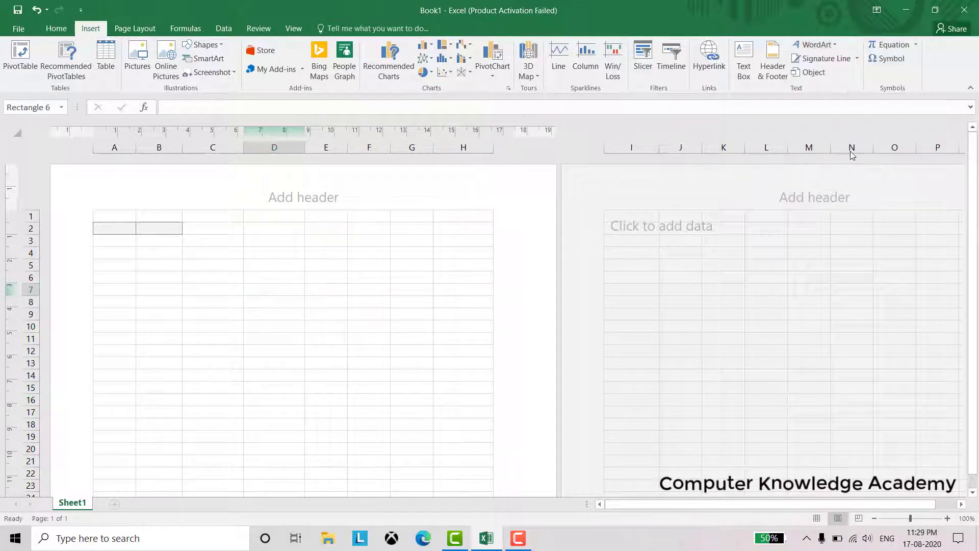
left_click_drag(407, 489, 450, 258)
left_click(433, 291)
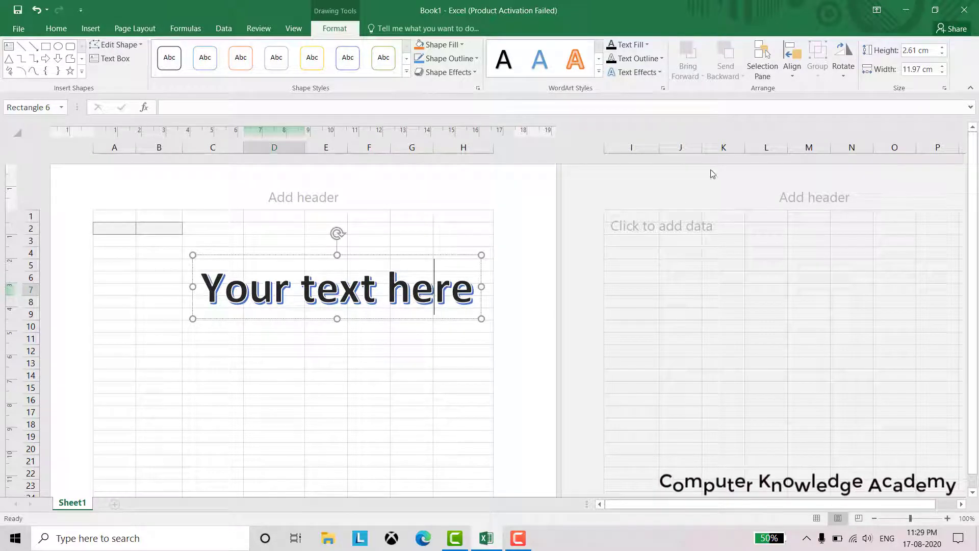
Open and cancel the Signature Line setup and the Insert Object dialog
left_click(90, 28)
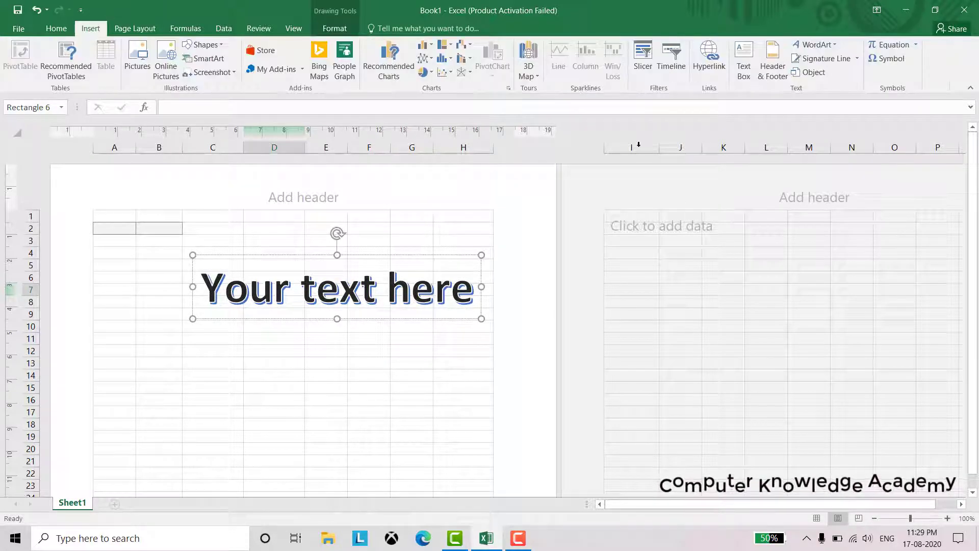
left_click(856, 60)
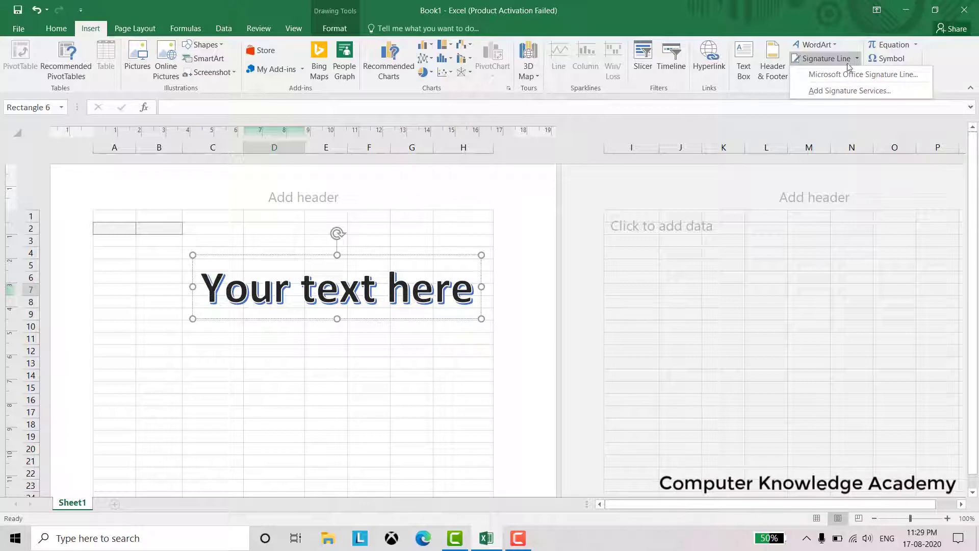
left_click(863, 75)
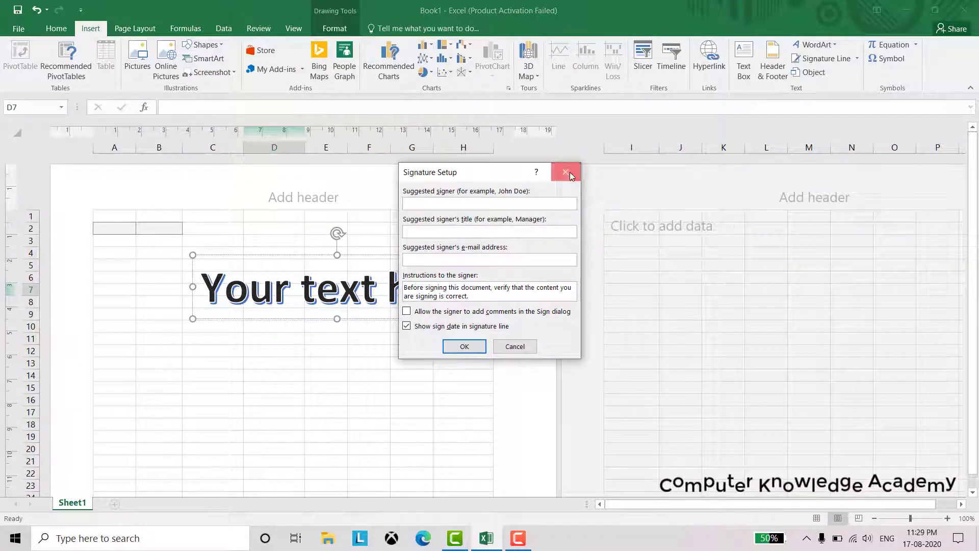
left_click(570, 173)
left_click(816, 73)
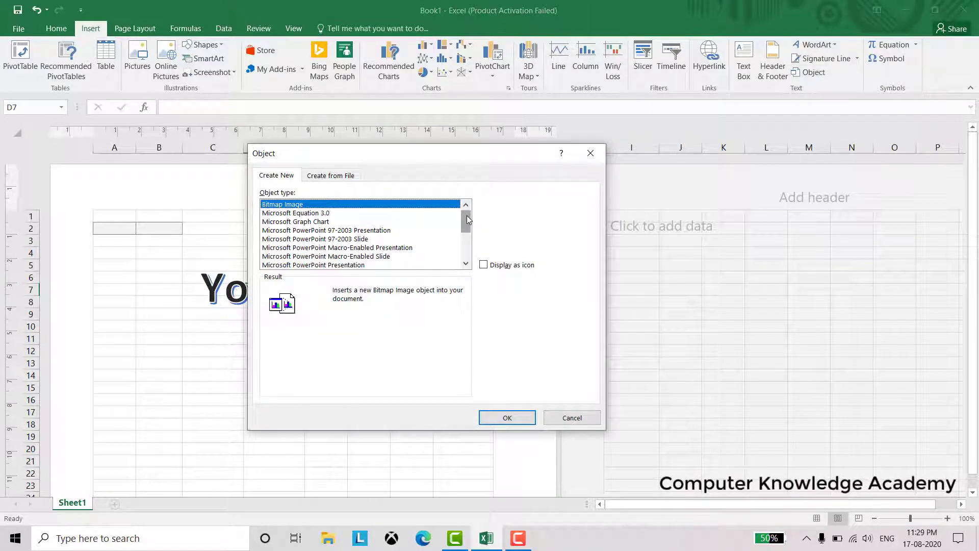
left_click_drag(467, 215, 467, 246)
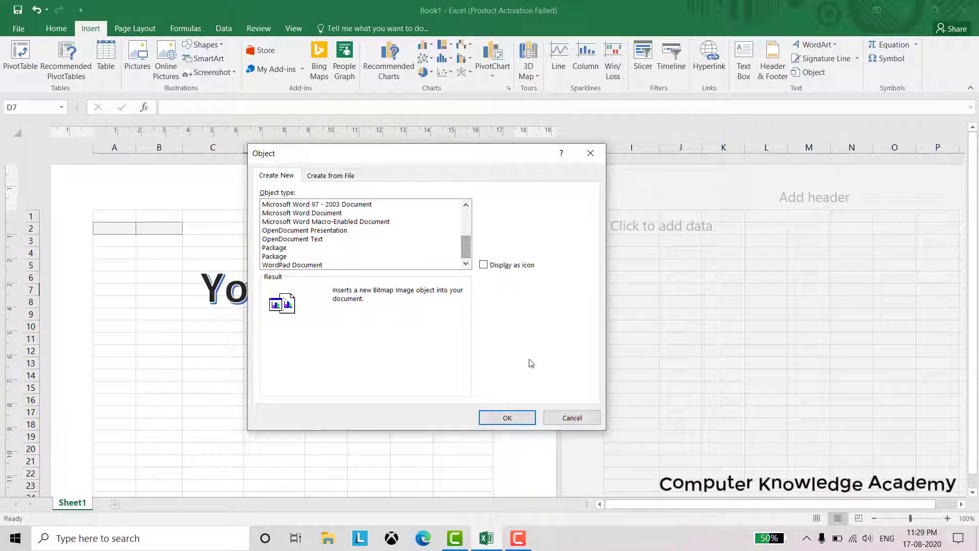
left_click(563, 419)
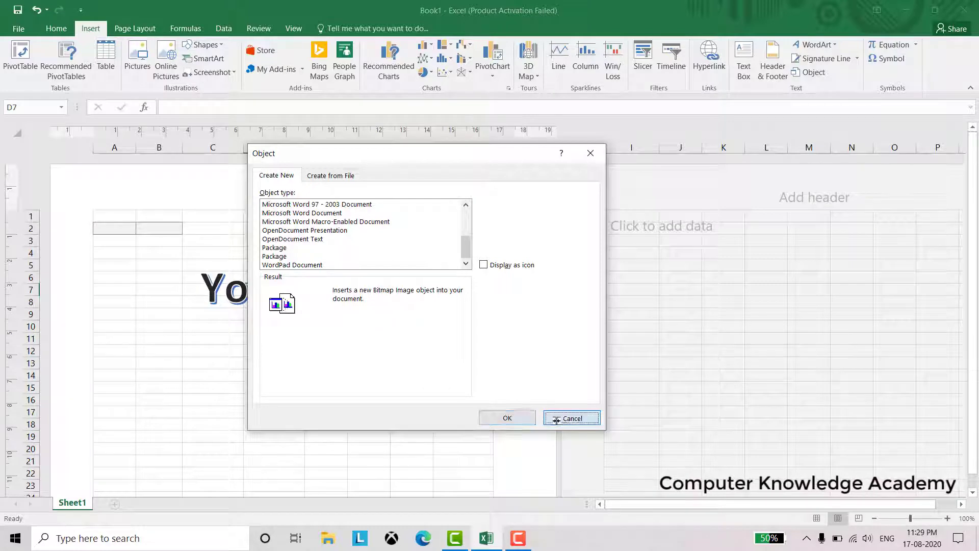
Insert a blank equation box and move it up to around E11–F12
left_click(902, 47)
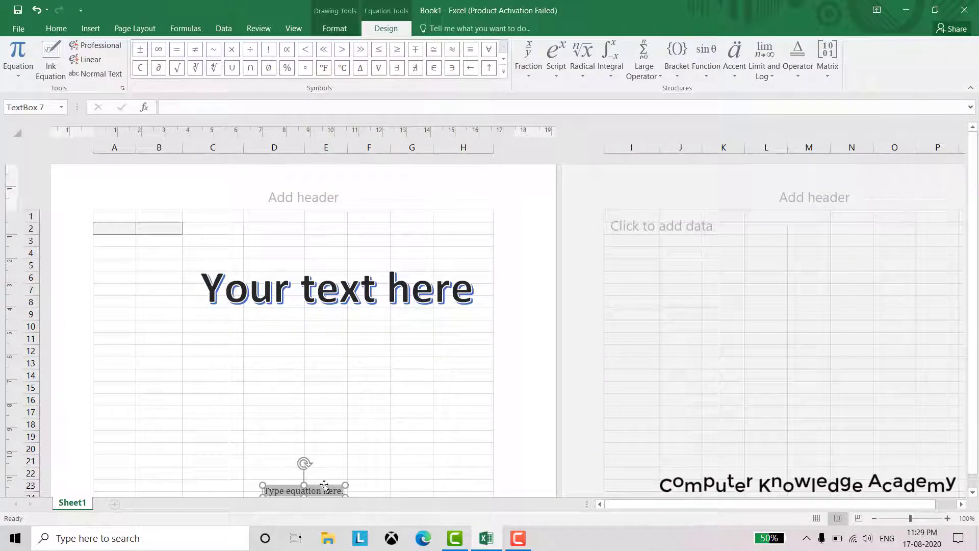
left_click_drag(325, 487, 400, 342)
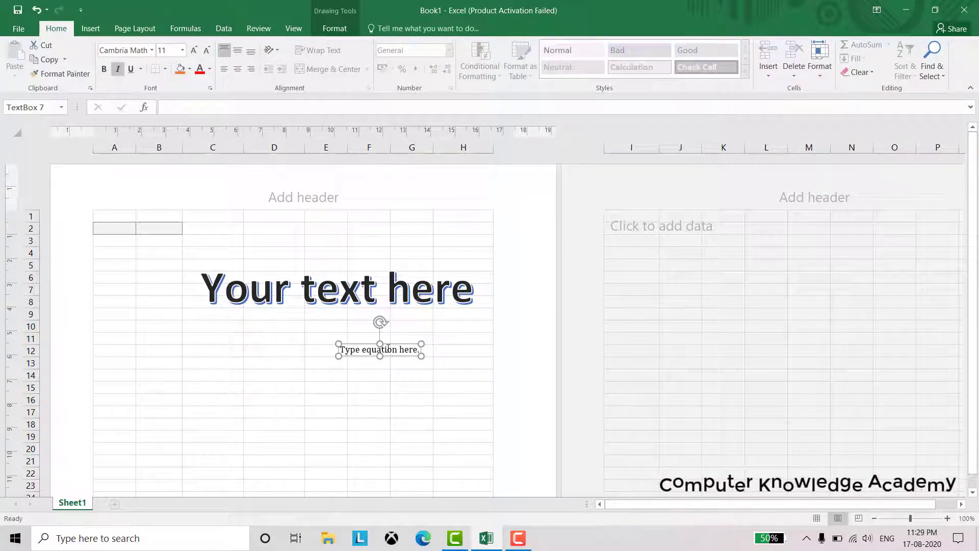
left_click(91, 30)
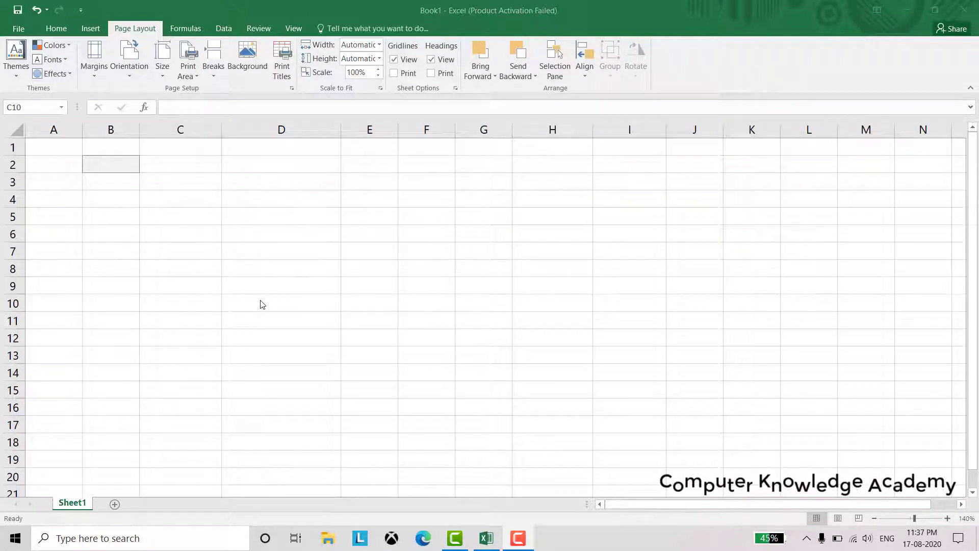
Apply Grayscale theme colours, keep Office fonts, and set Last Custom Setting margins
left_click(141, 31)
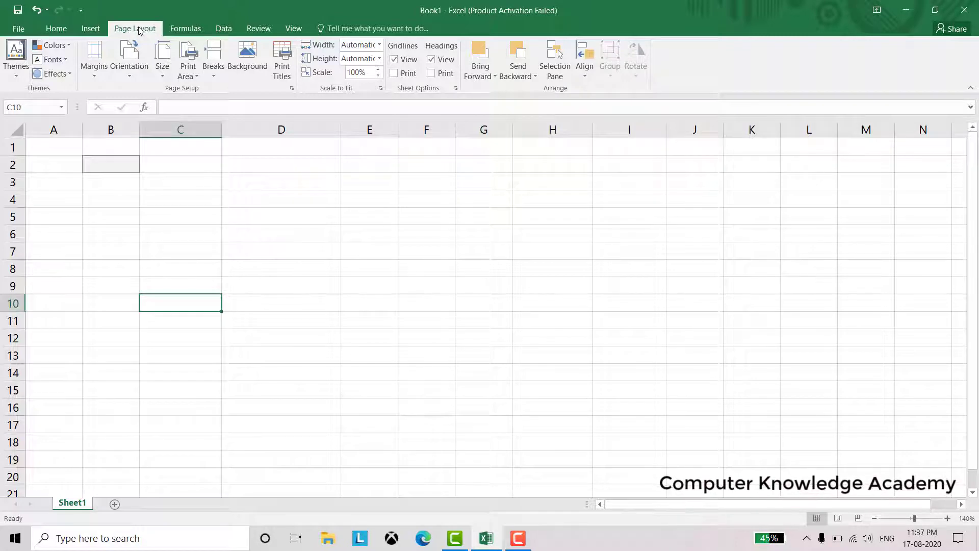
left_click(10, 76)
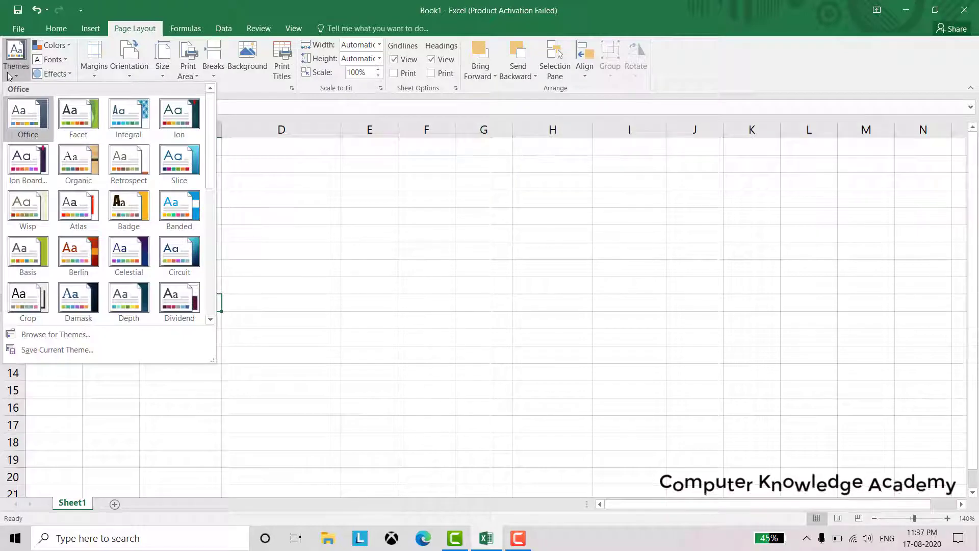
left_click(69, 46)
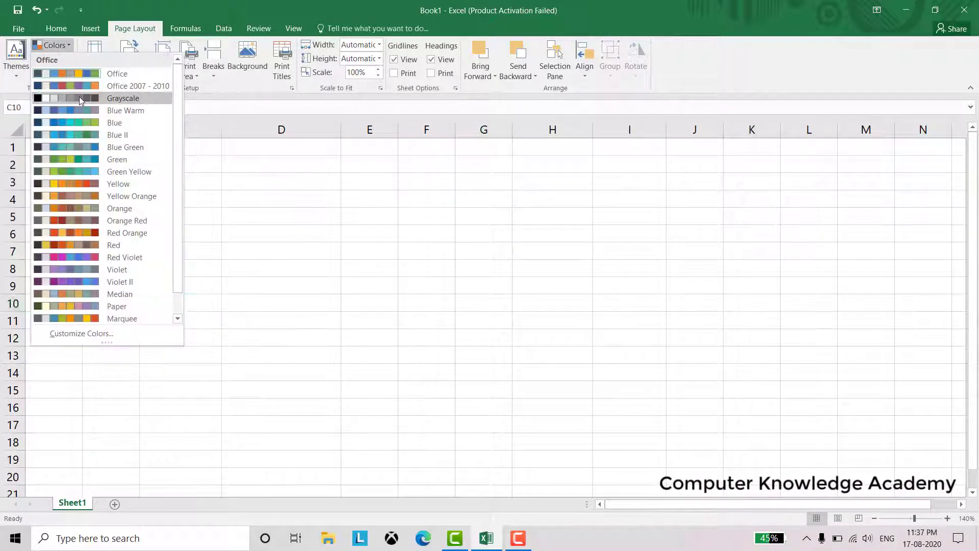
left_click(79, 97)
left_click(63, 60)
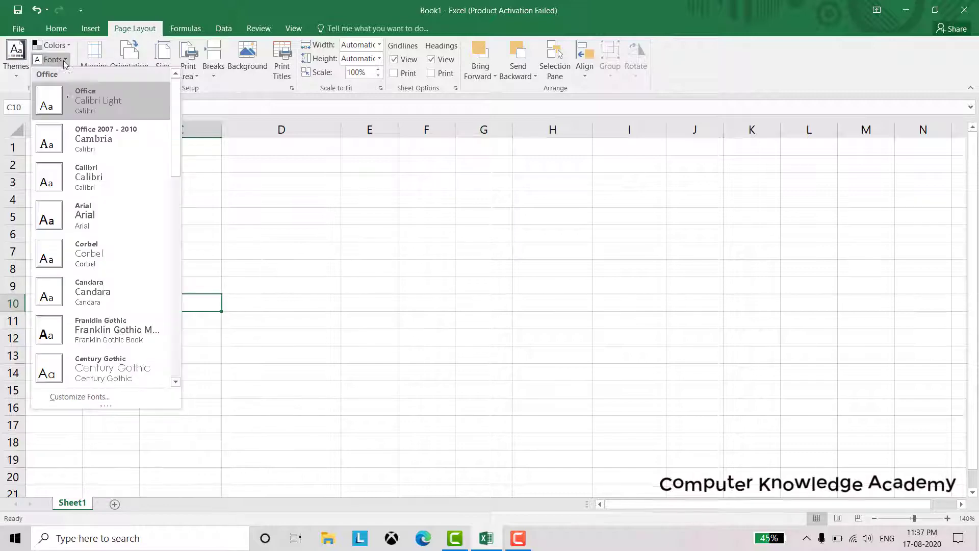
left_click(107, 101)
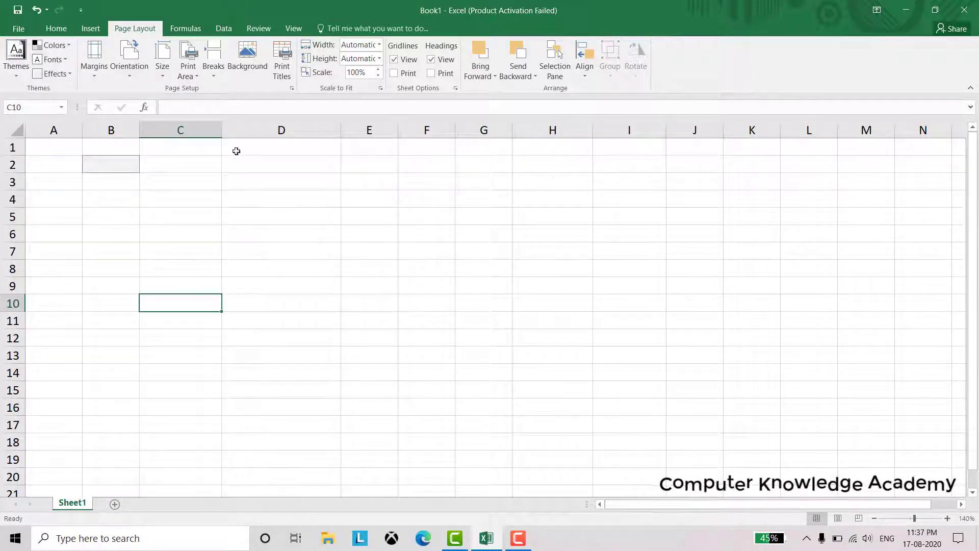
left_click(56, 74)
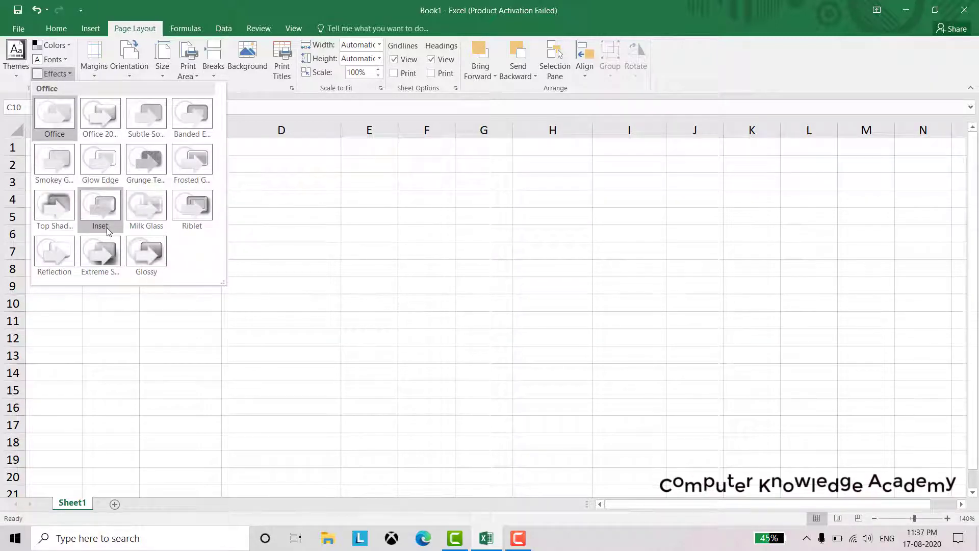
left_click(350, 296)
left_click(100, 74)
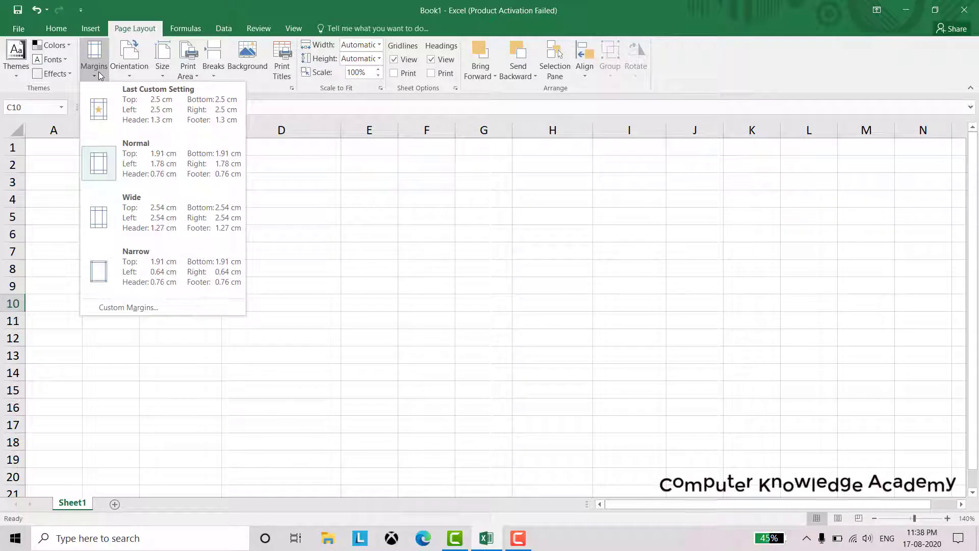
left_click(149, 122)
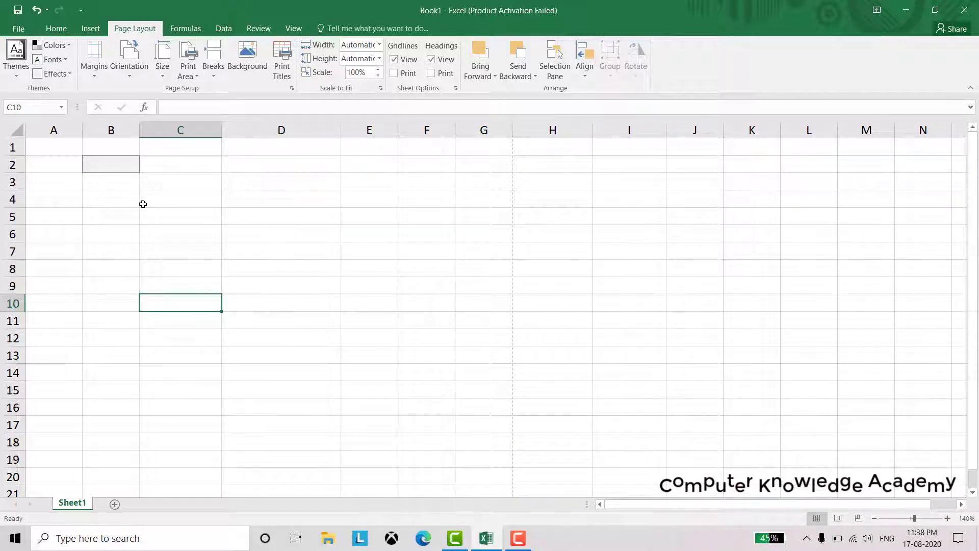
Switch the page to landscape A4 and inspect where the page ends
left_click(125, 77)
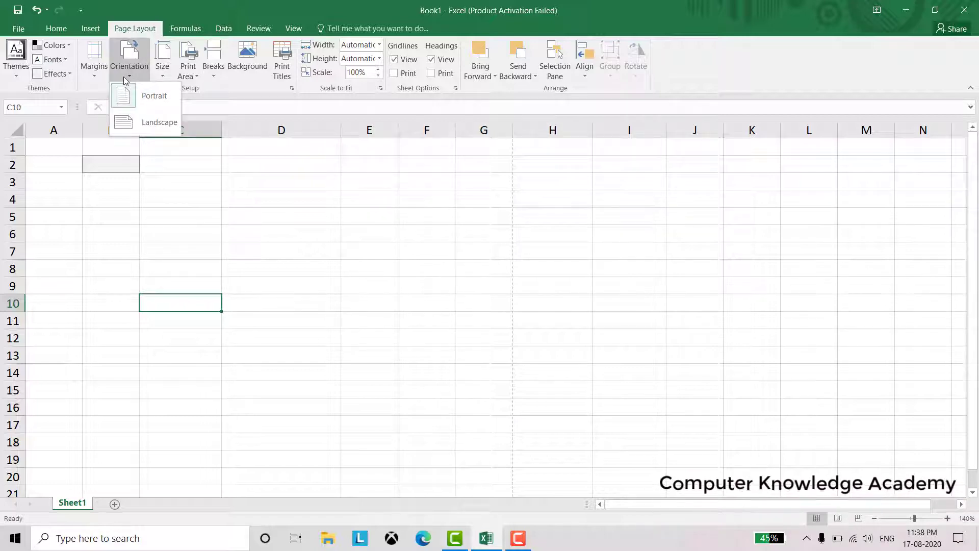
left_click(144, 124)
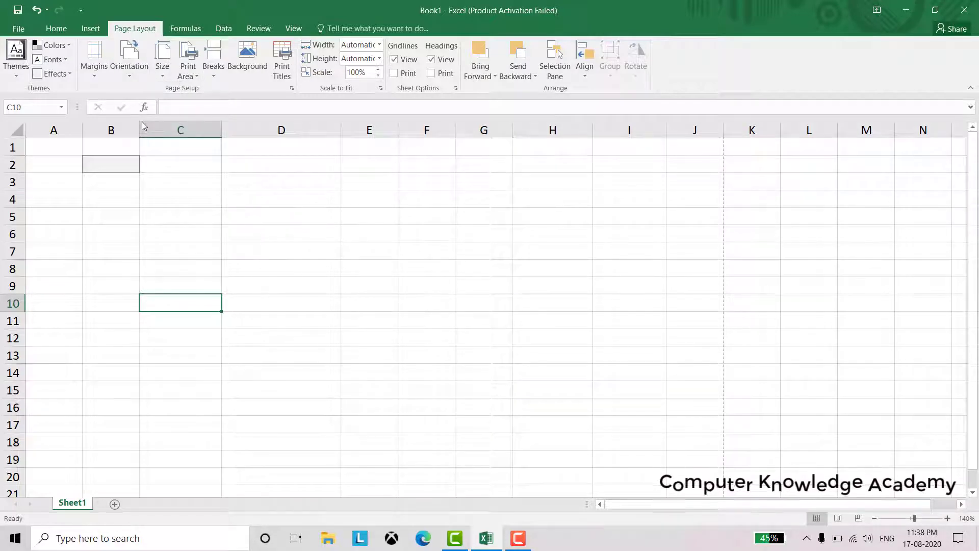
left_click(167, 76)
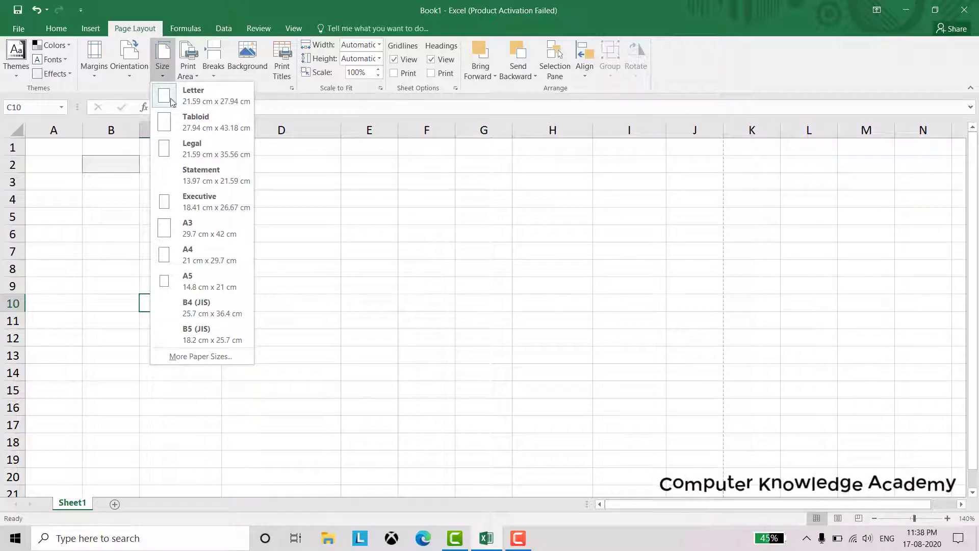
left_click(201, 255)
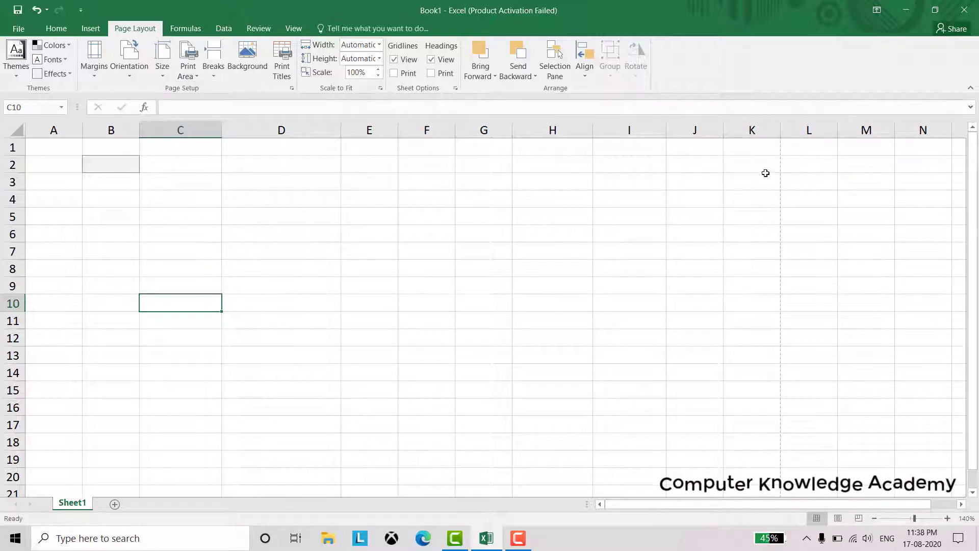
left_click_drag(754, 149, 786, 405)
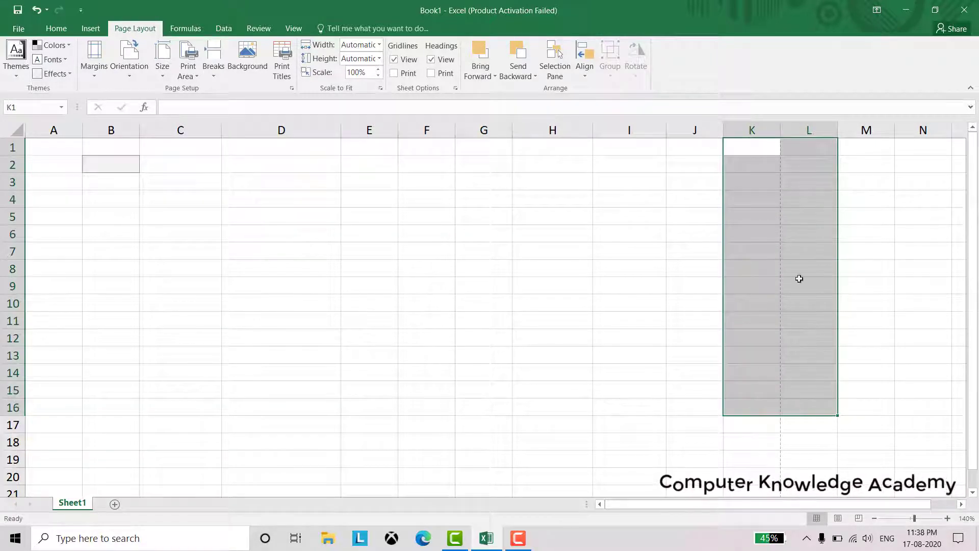
scroll(767, 332, "down", 5)
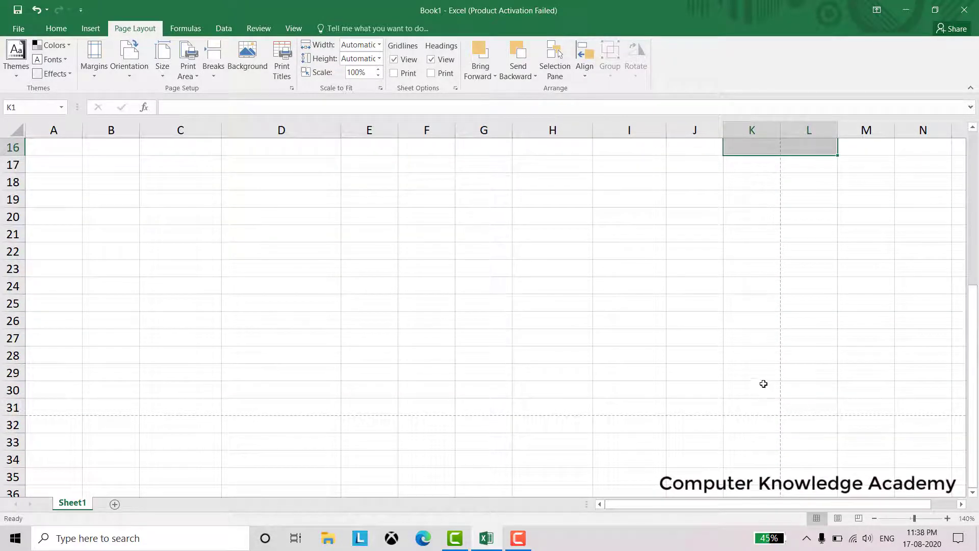
scroll(762, 385, "up", 5)
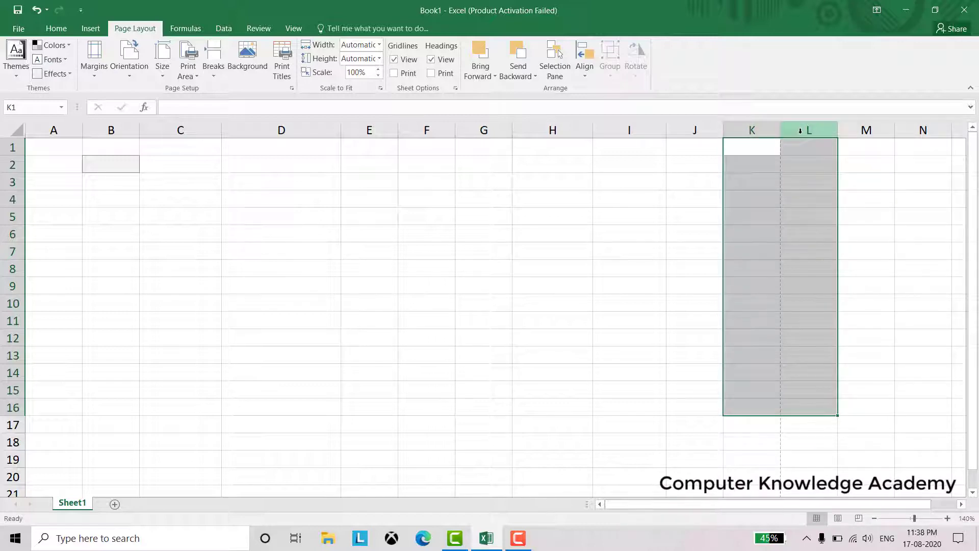
left_click(699, 179)
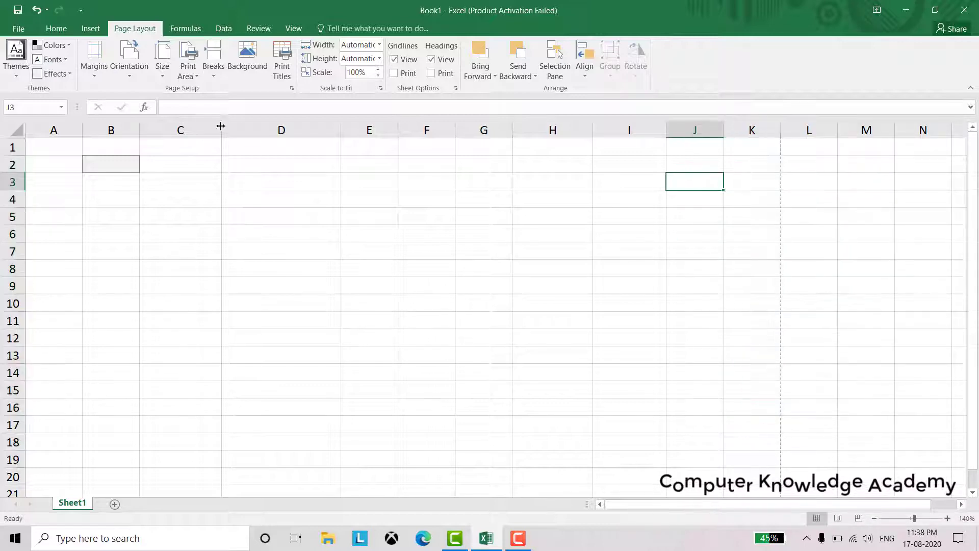
Return to portrait orientation, locate the row-48 page break, and select A1:G48
left_click(126, 71)
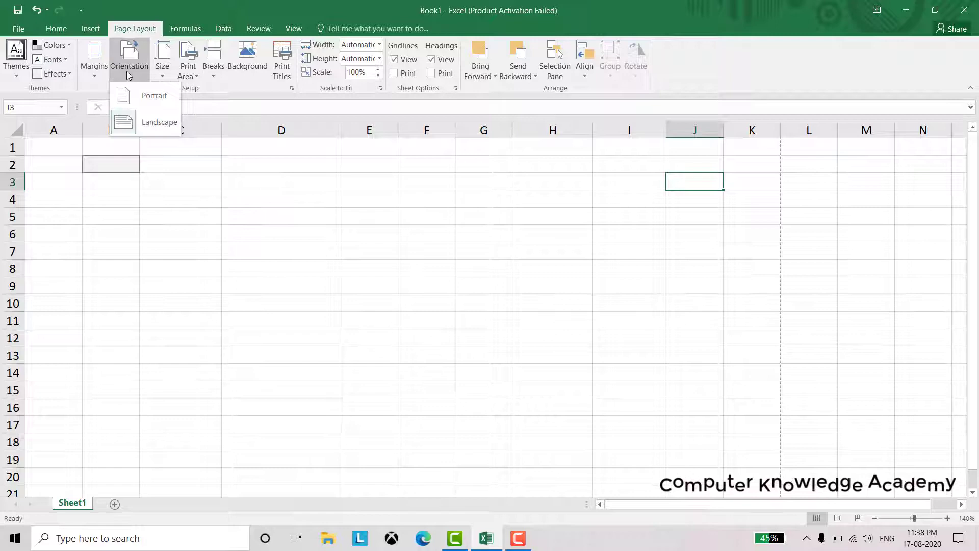
left_click(152, 96)
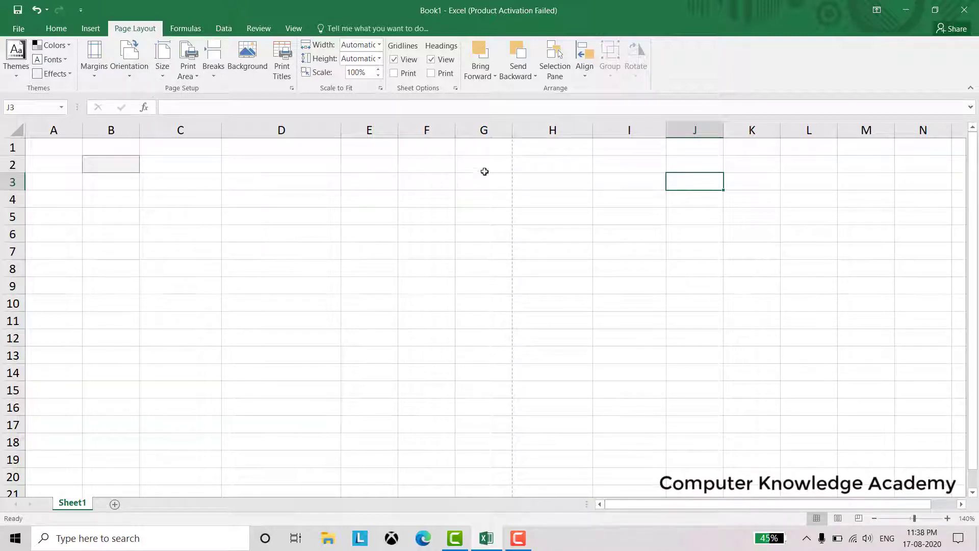
left_click_drag(493, 148, 533, 280)
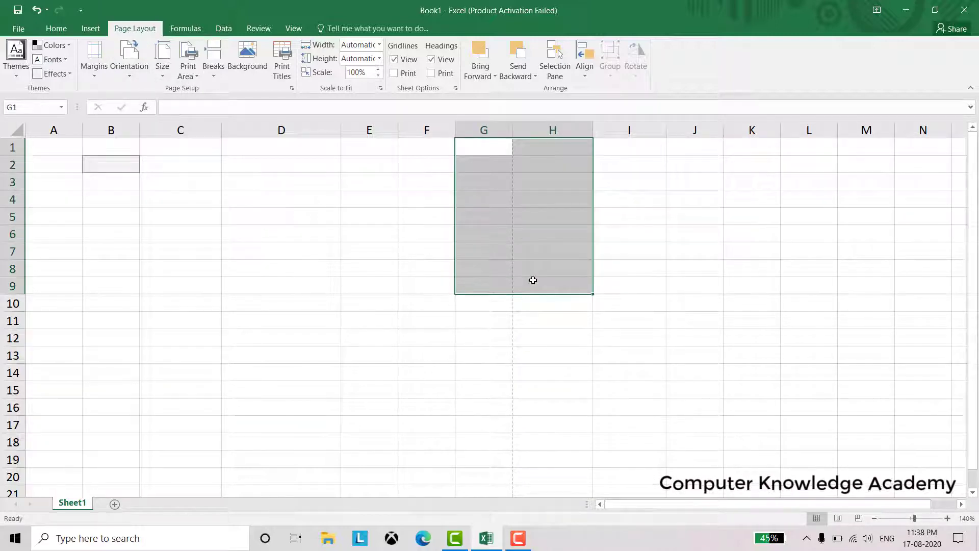
scroll(533, 280, "down", 12)
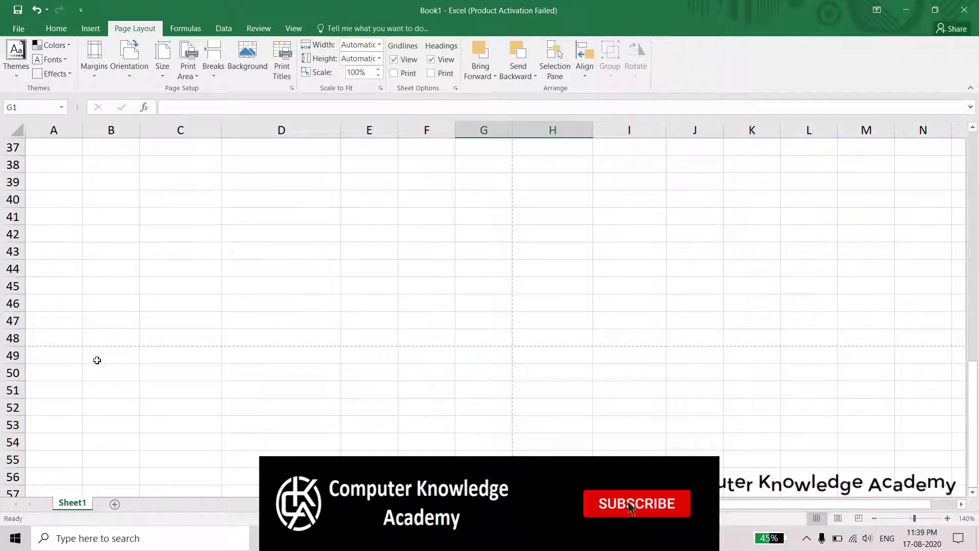
left_click_drag(61, 336, 59, 352)
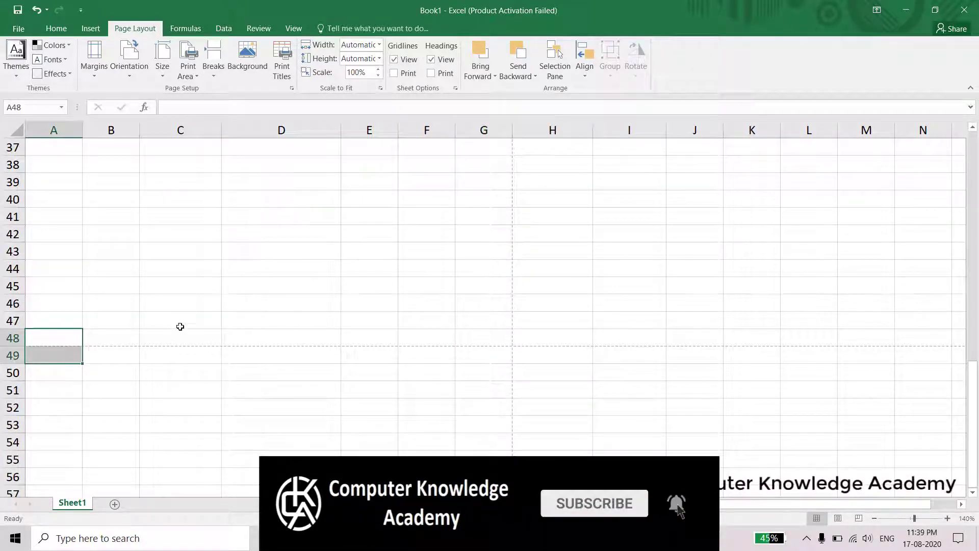
scroll(278, 304, "up", 6)
scroll(278, 303, "up", 6)
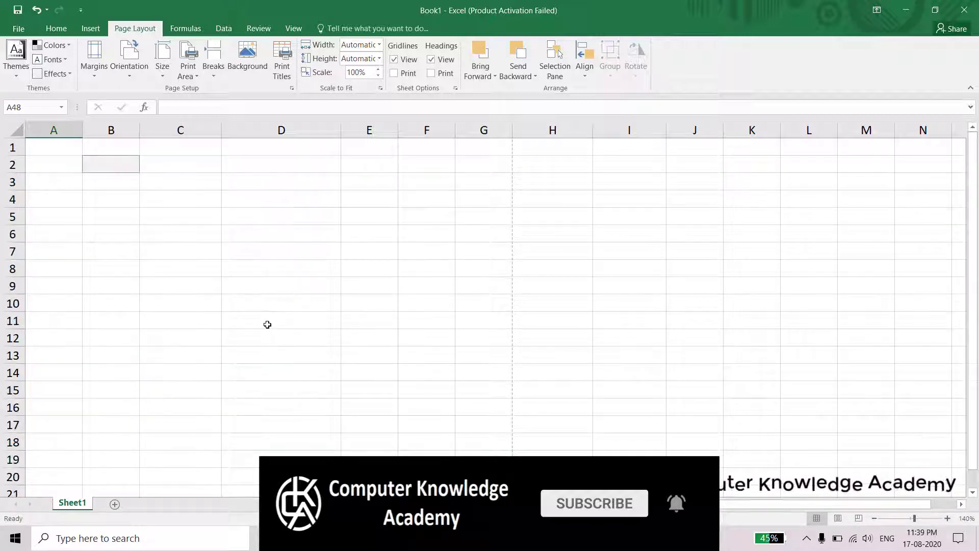
left_click_drag(48, 146, 484, 353)
scroll(597, 306, "up", 12)
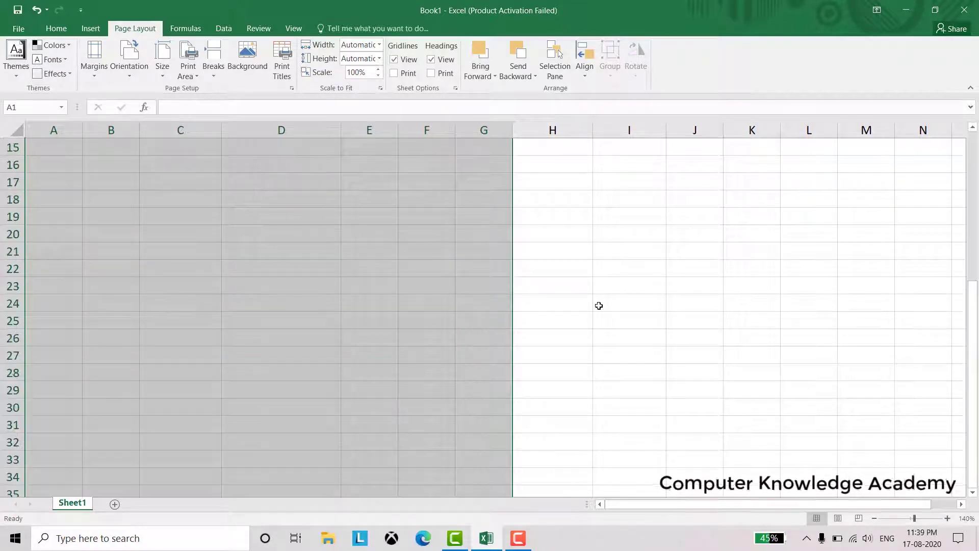
left_click(874, 518)
left_click(874, 518)
left_click(874, 518)
left_click(874, 518)
left_click(874, 518)
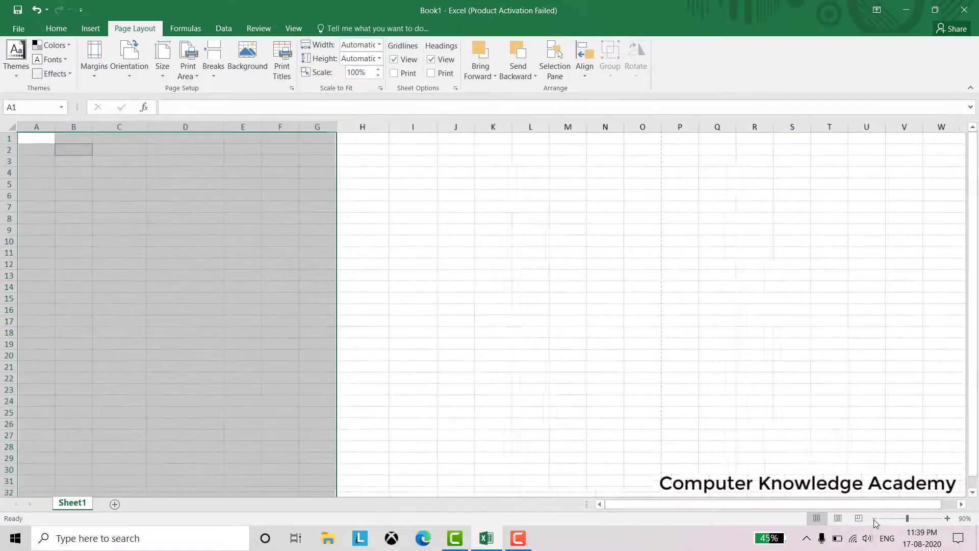
left_click(874, 518)
left_click(874, 518)
left_click(874, 518)
left_click(874, 518)
left_click(874, 518)
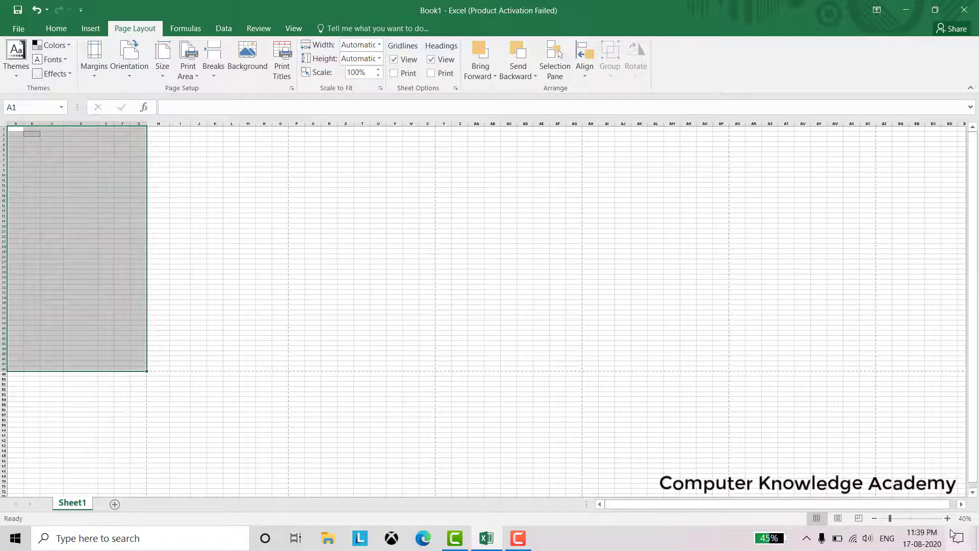
left_click(947, 518)
left_click(947, 518)
left_click(947, 518)
left_click(947, 518)
left_click(947, 518)
left_click(947, 518)
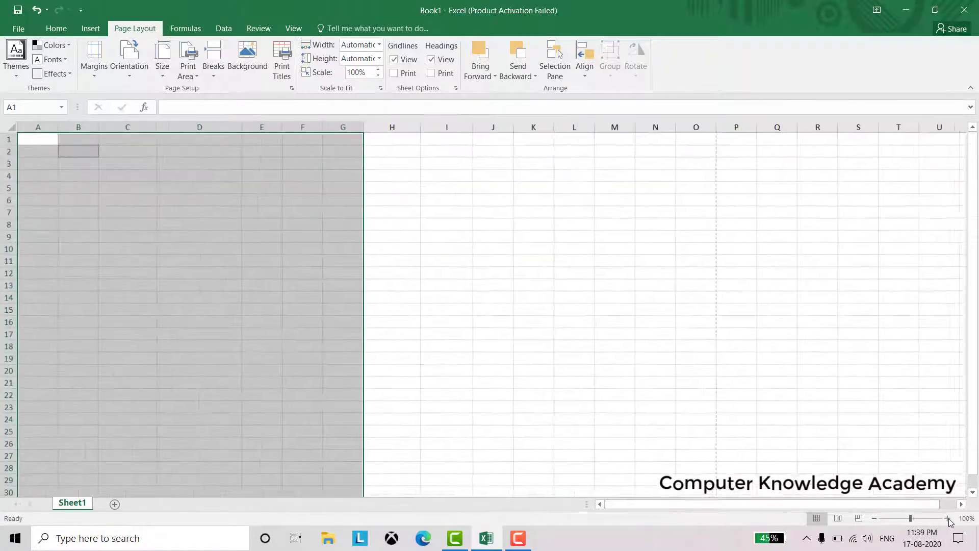
left_click(947, 518)
left_click(946, 518)
left_click(947, 518)
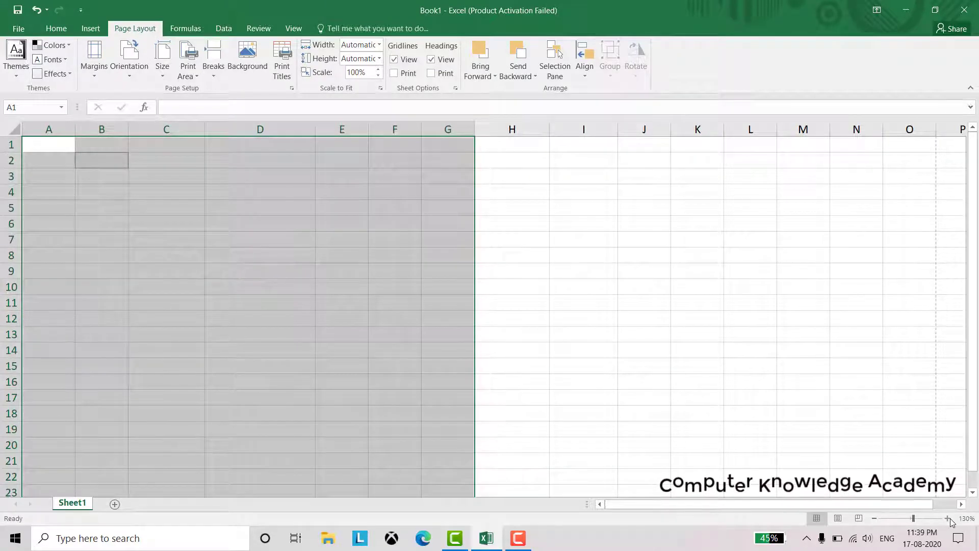
left_click(345, 256)
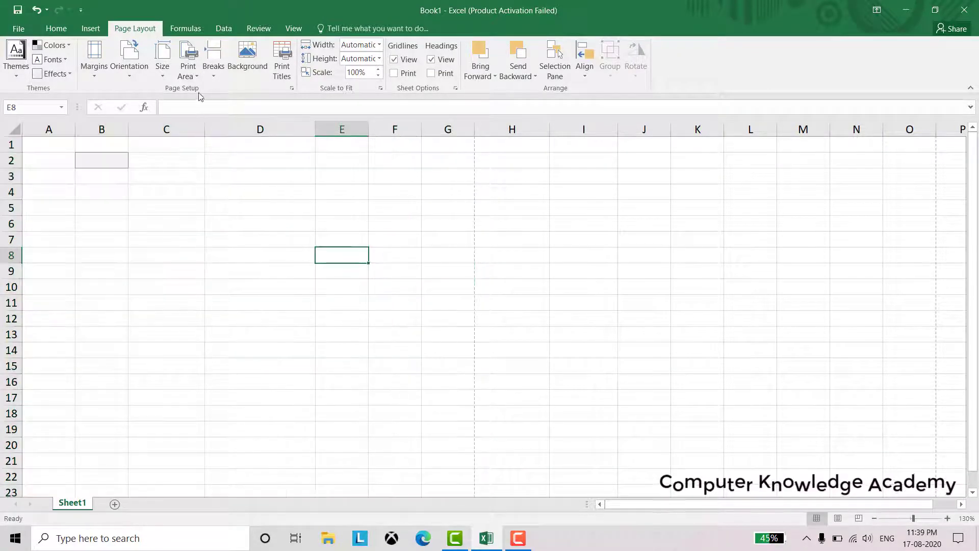
left_click(189, 77)
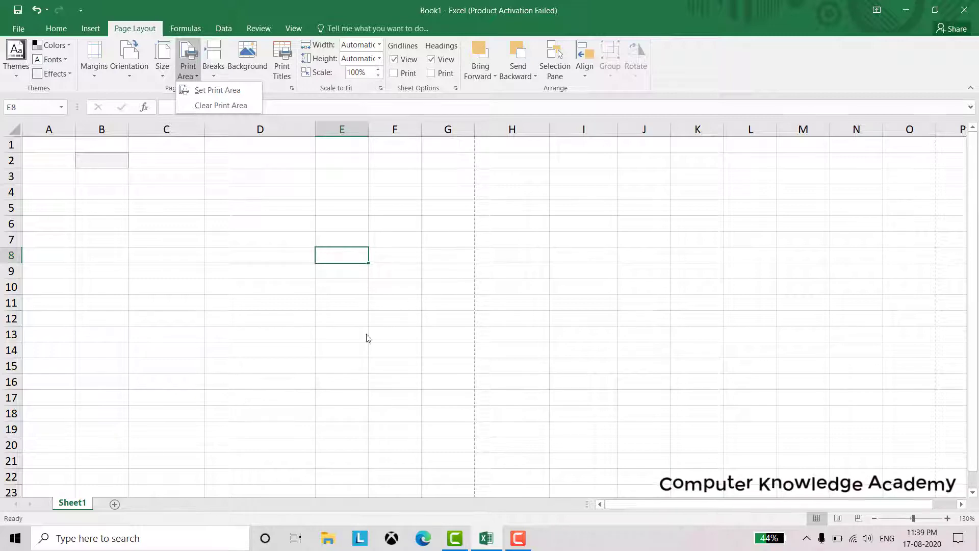
Set C4:E15 as the print area and check its border
left_click(145, 194)
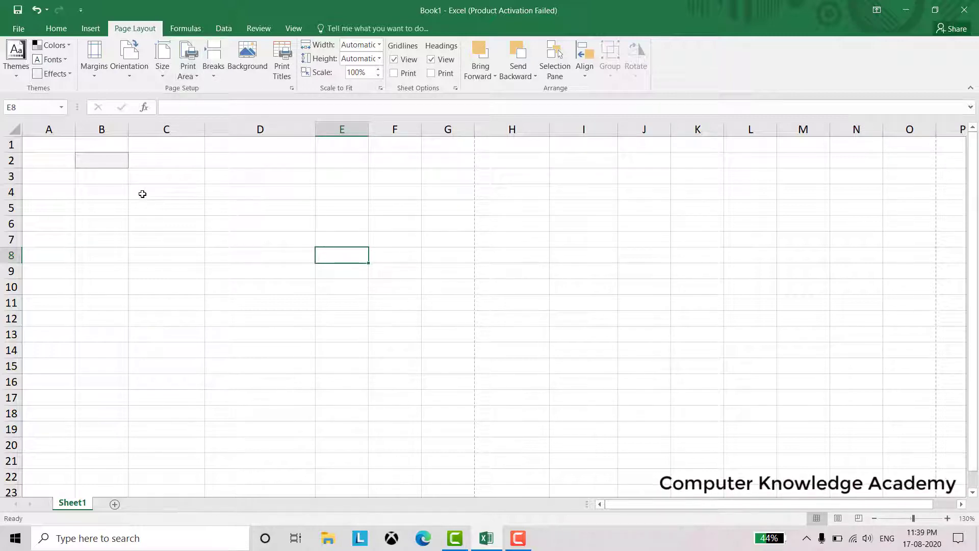
left_click_drag(143, 194, 333, 370)
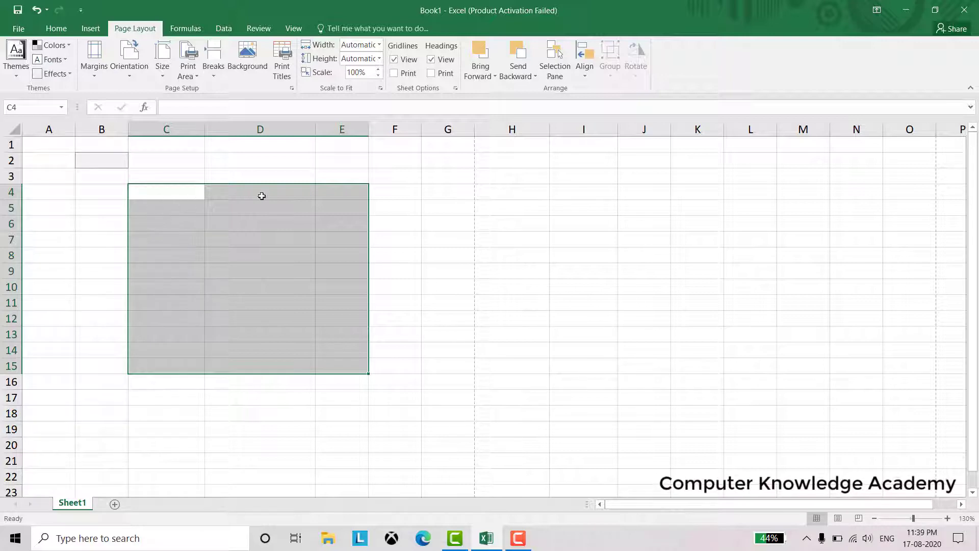
left_click(188, 71)
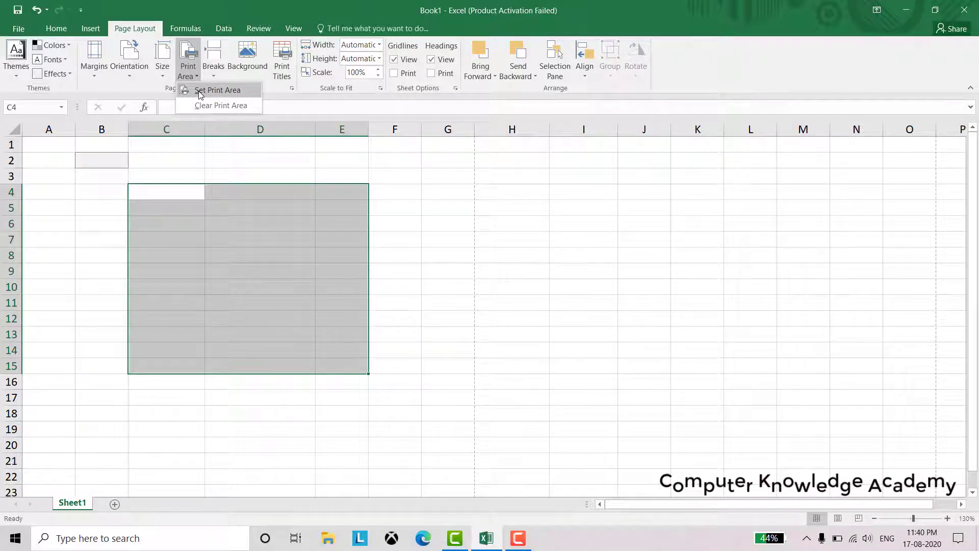
left_click(199, 92)
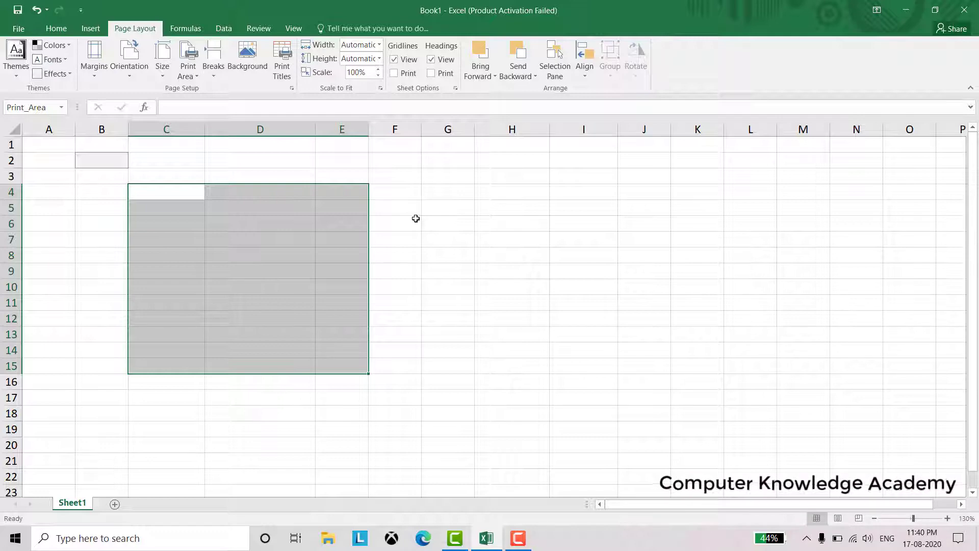
left_click_drag(419, 220, 422, 222)
left_click(197, 440)
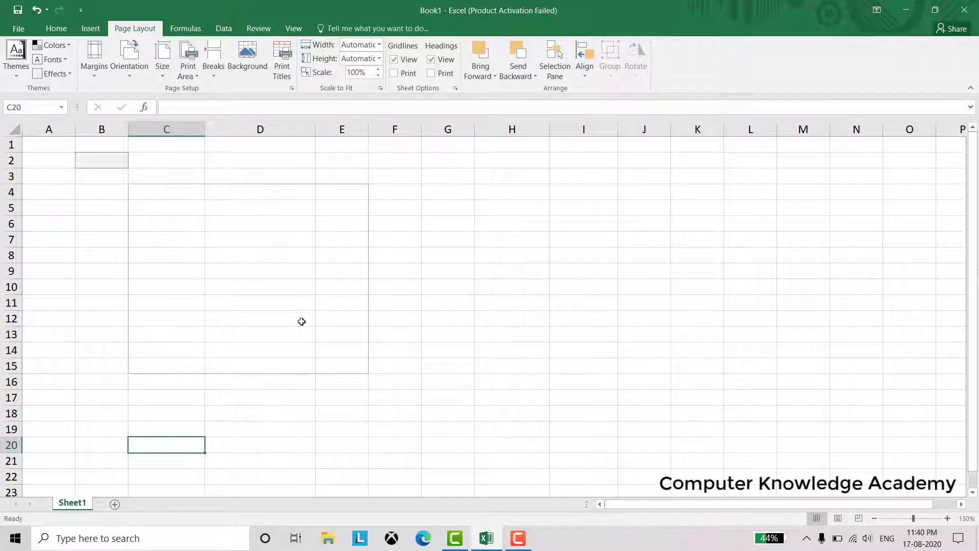
left_click(947, 518)
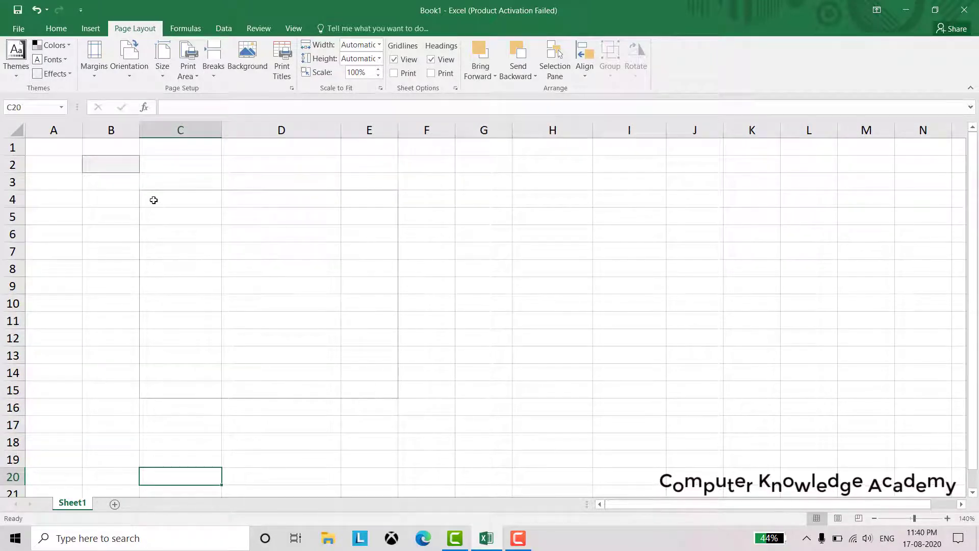
Clear the C4:E15 print area and set C4:E14 as the new print area
mouse_move(155, 207)
left_mouse_down()
mouse_move(212, 362)
mouse_move(295, 392)
mouse_move(354, 391)
left_mouse_up()
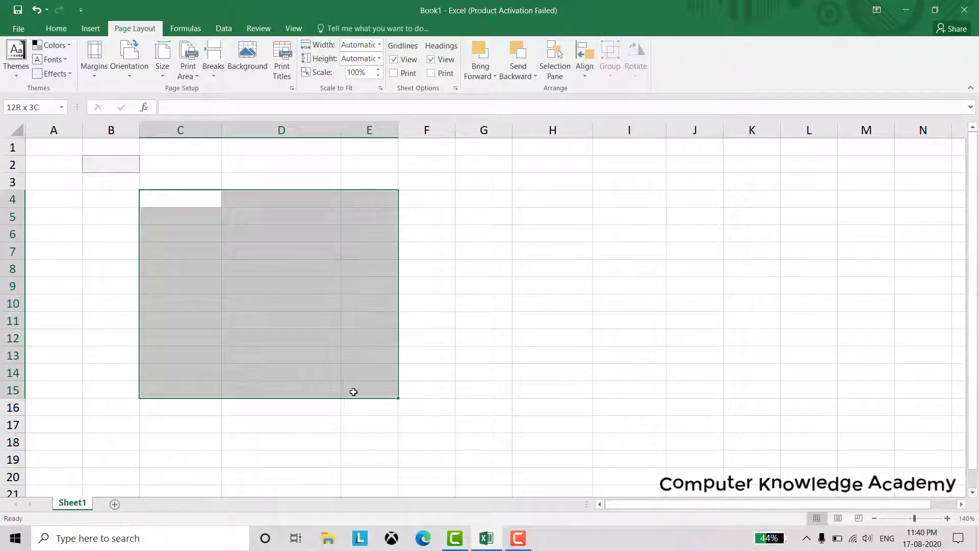
left_click(192, 76)
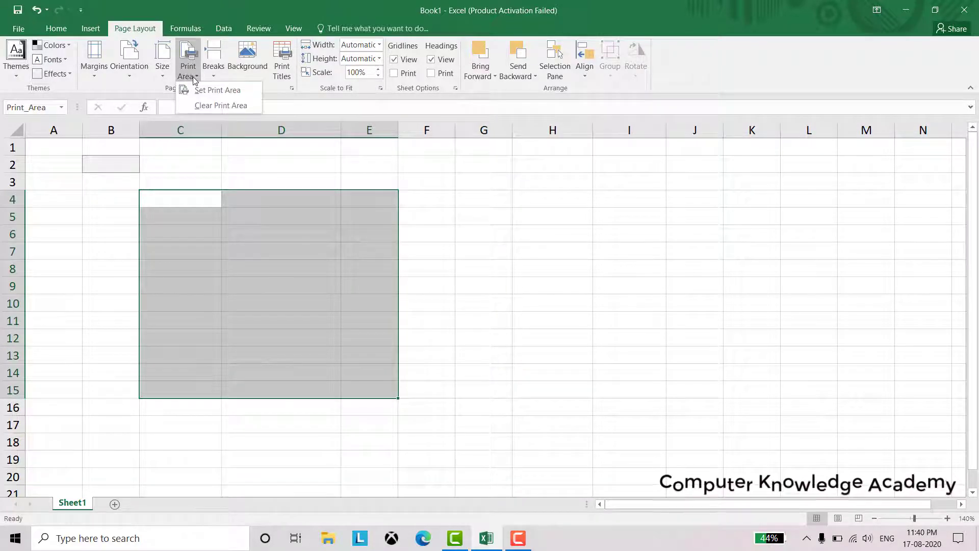
left_click(206, 103)
left_click(539, 326)
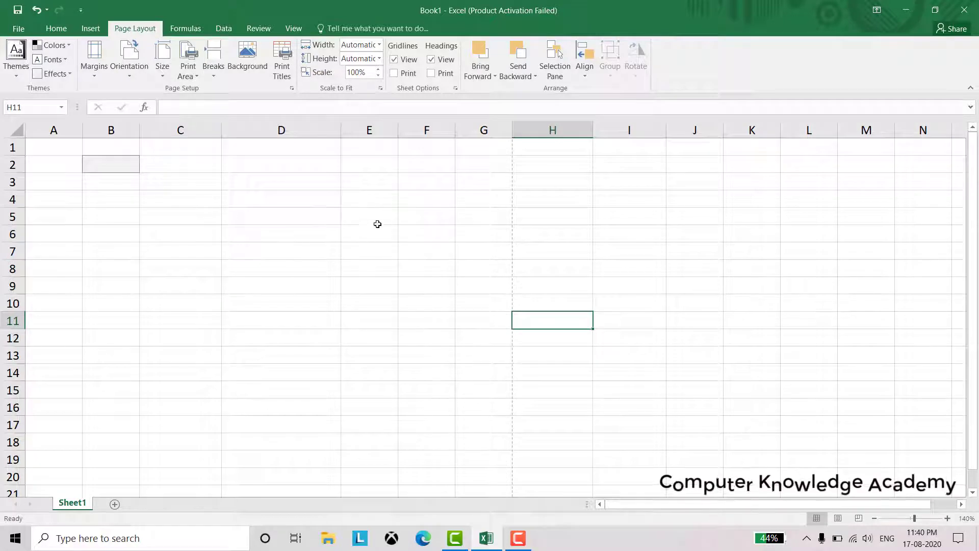
mouse_move(179, 205)
left_mouse_down()
mouse_move(197, 252)
mouse_move(326, 372)
mouse_move(349, 379)
left_mouse_up()
left_click(189, 74)
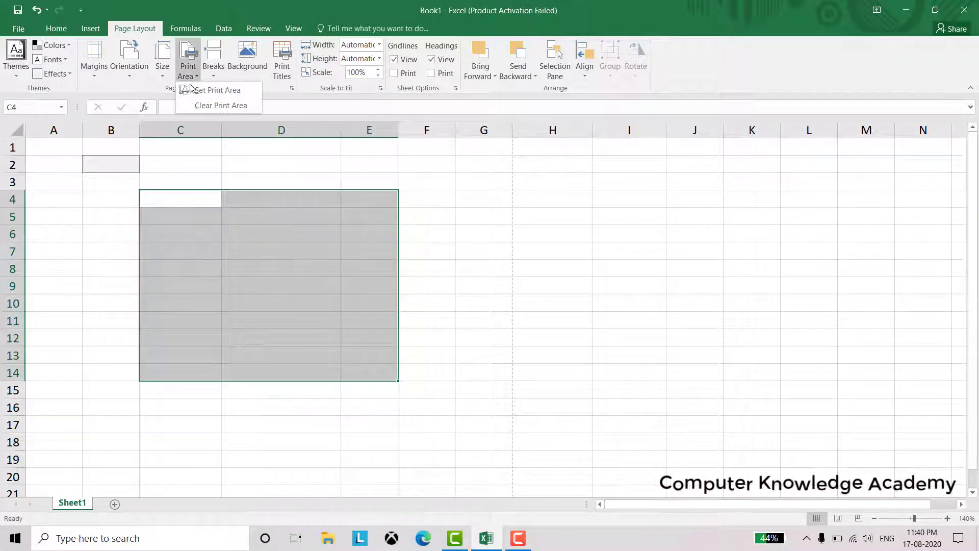
left_click(195, 92)
left_click(554, 356)
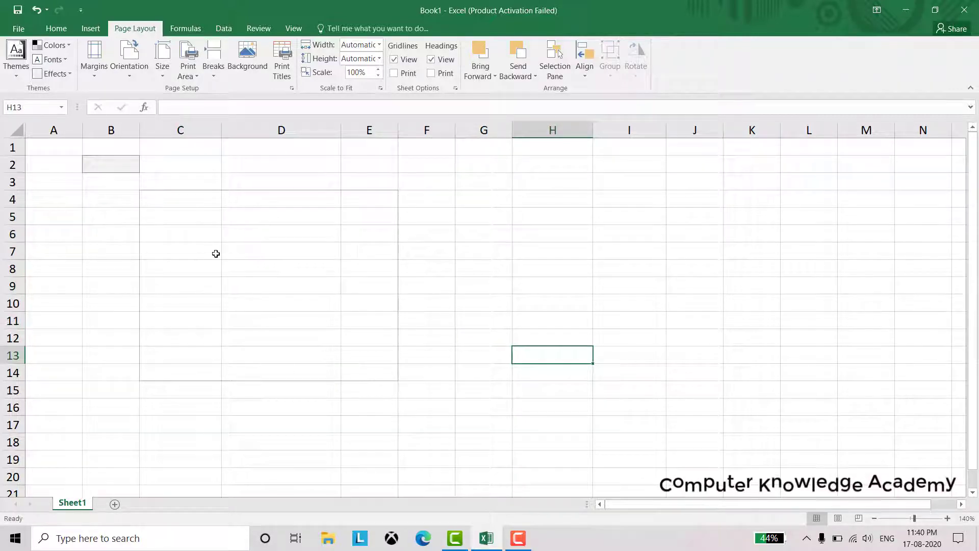
Look over the page break and paper size options from cell E6 without changing anything
left_click(356, 237)
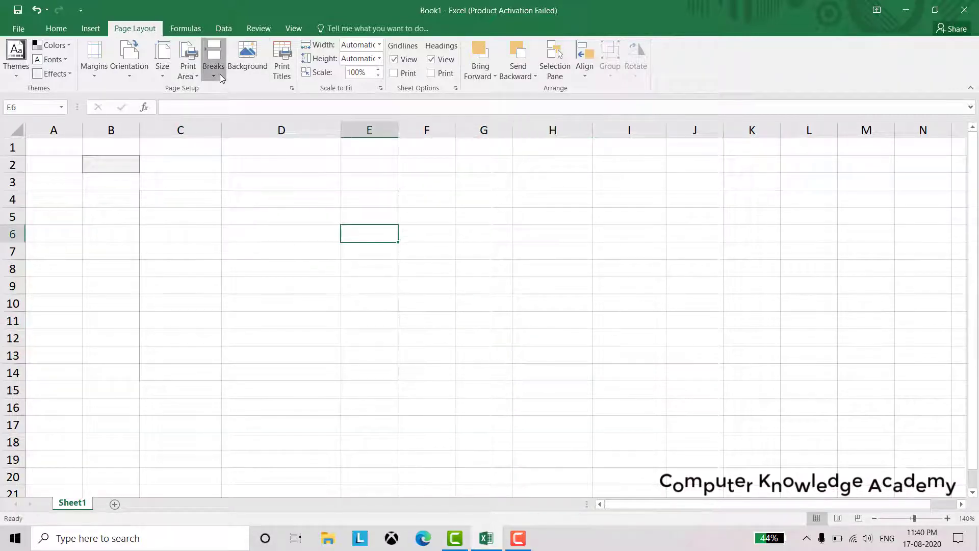
left_click(219, 75)
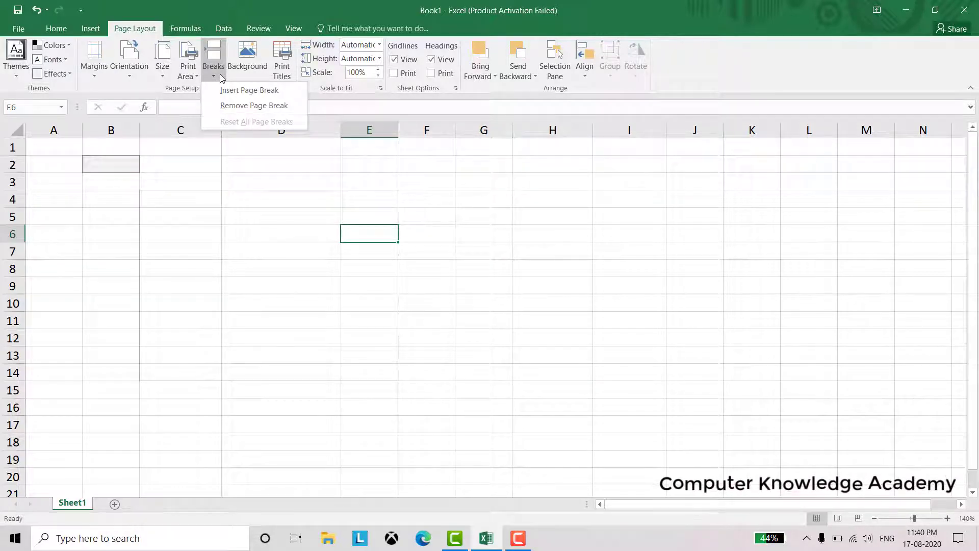
left_click(177, 289)
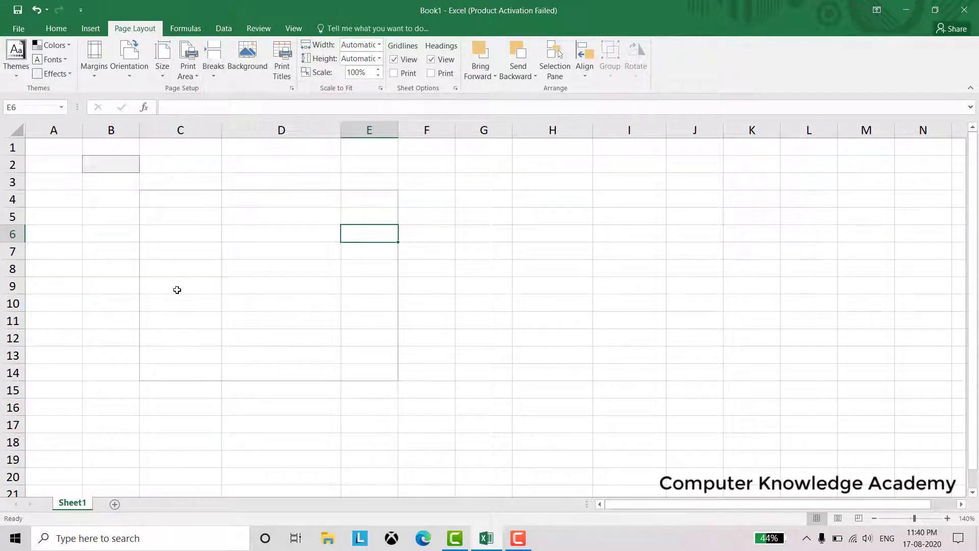
scroll(103, 330, "down", 8)
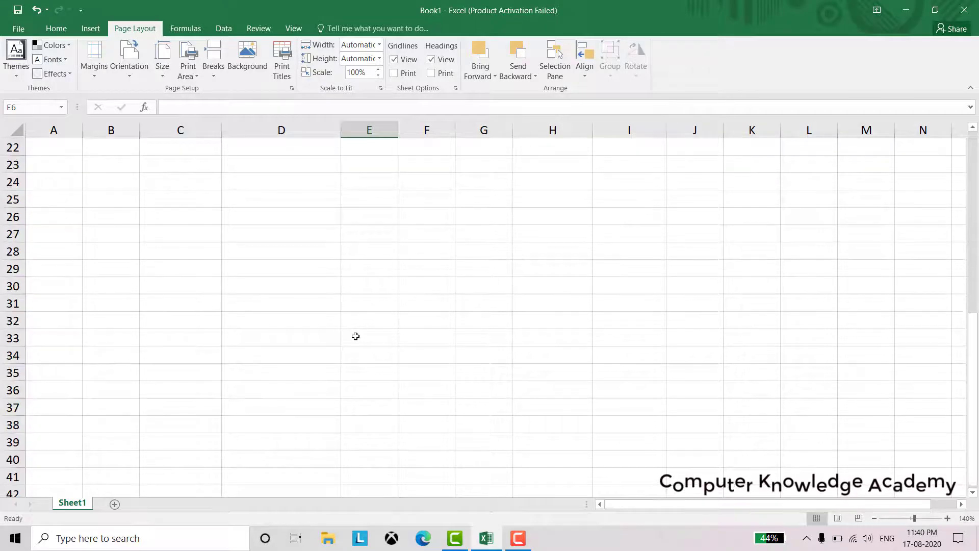
scroll(353, 337, "down", 4)
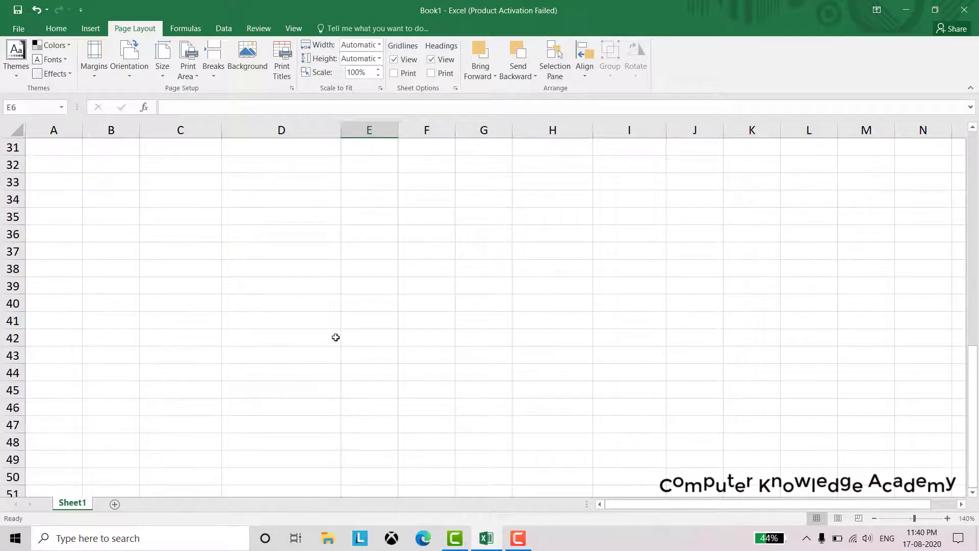
scroll(330, 343, "down", 1)
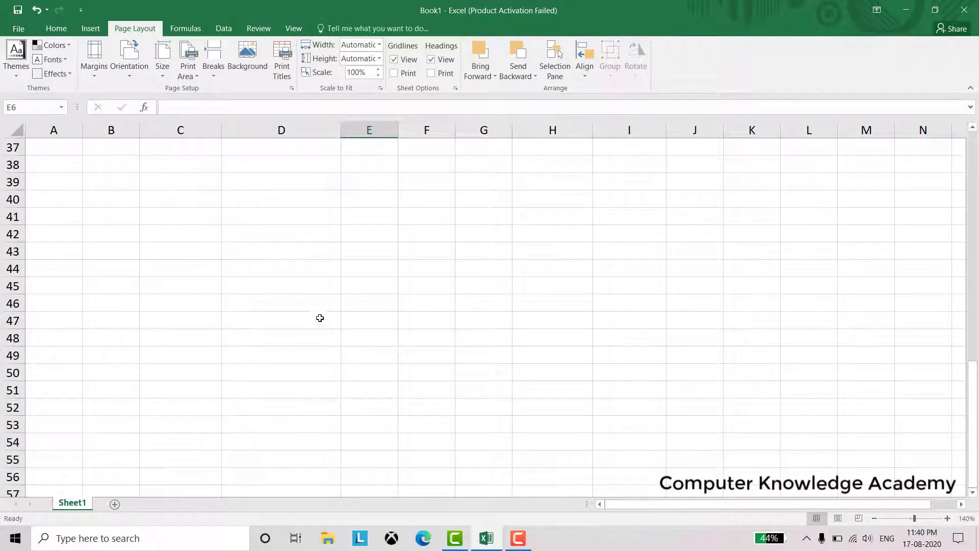
scroll(292, 266, "up", 12)
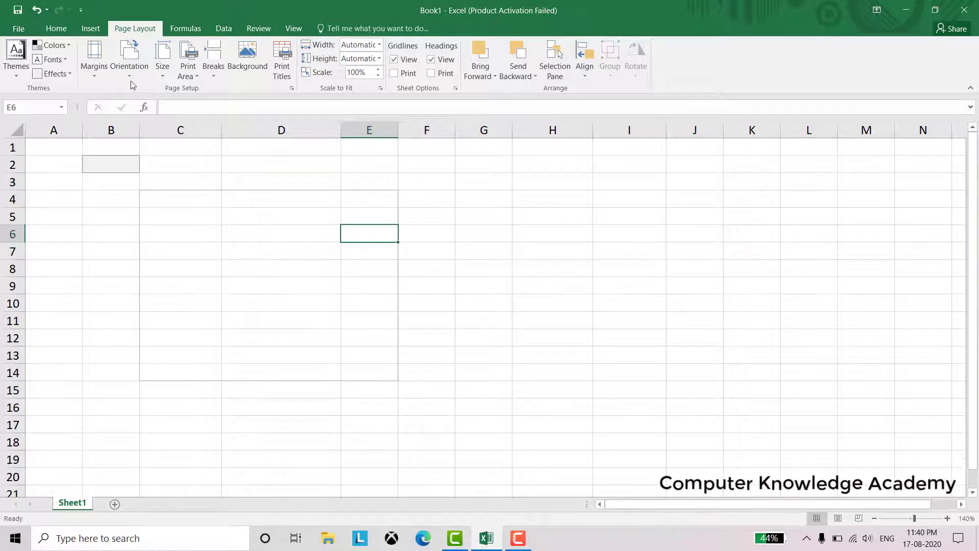
left_click(162, 77)
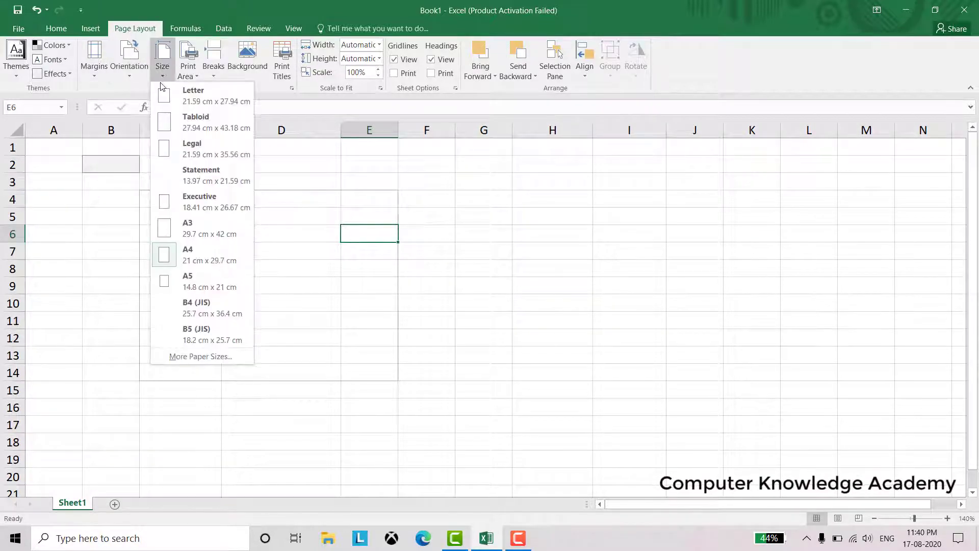
left_click(205, 266)
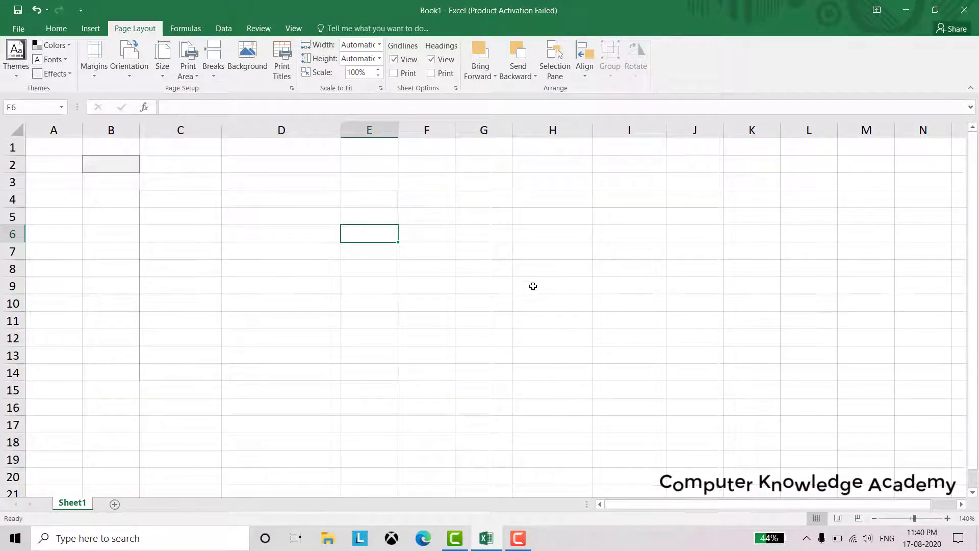
scroll(518, 304, "down", 11)
scroll(511, 314, "up", 11)
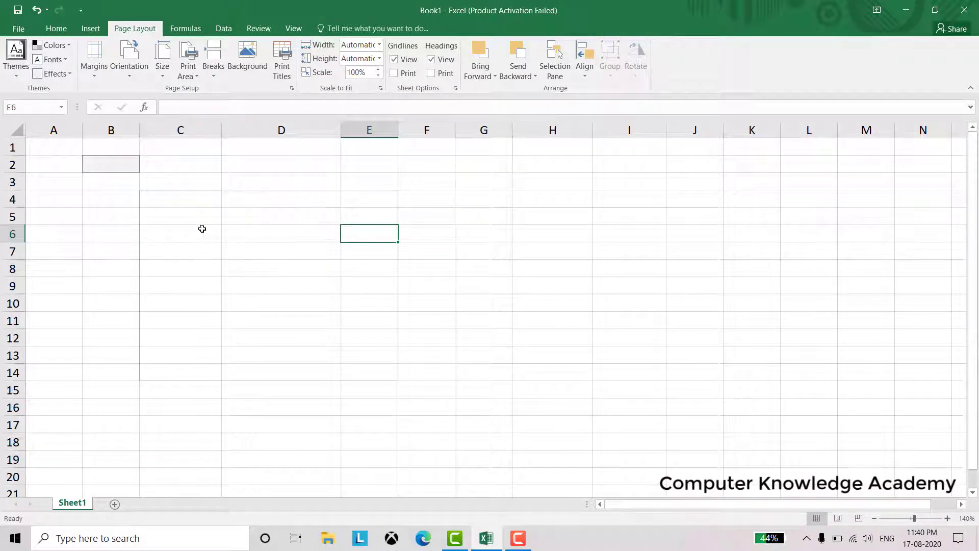
Clear the print area set on C4:E14
left_click_drag(184, 204, 363, 367)
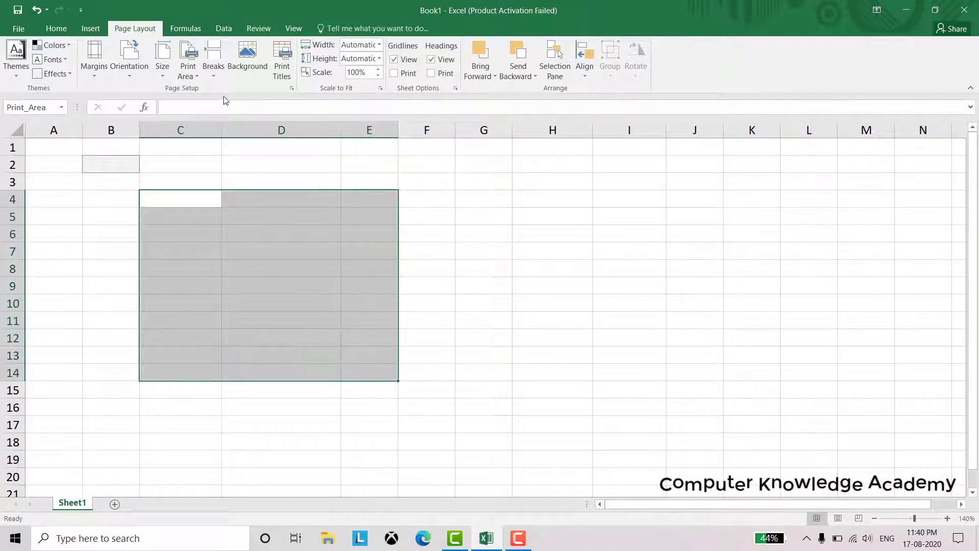
left_click(188, 75)
left_click(204, 92)
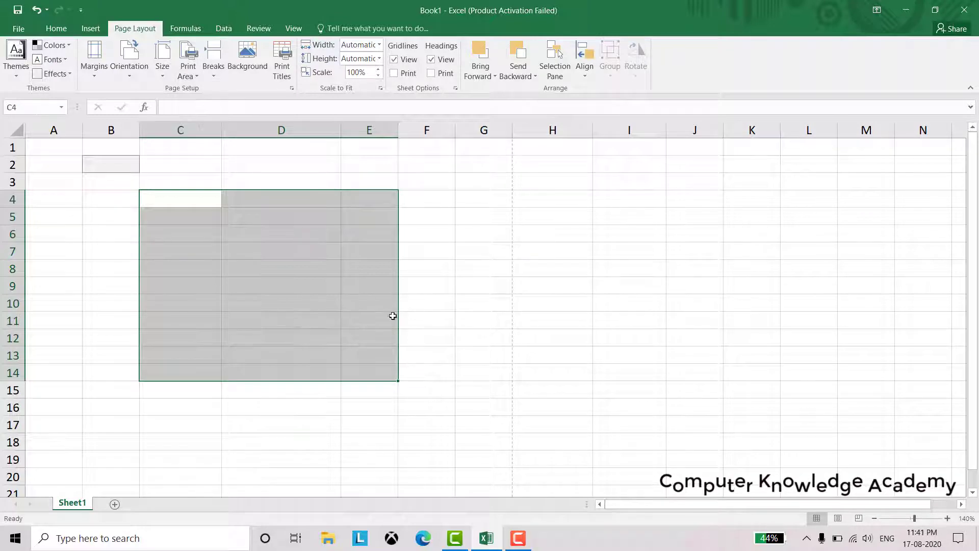
left_click(449, 334)
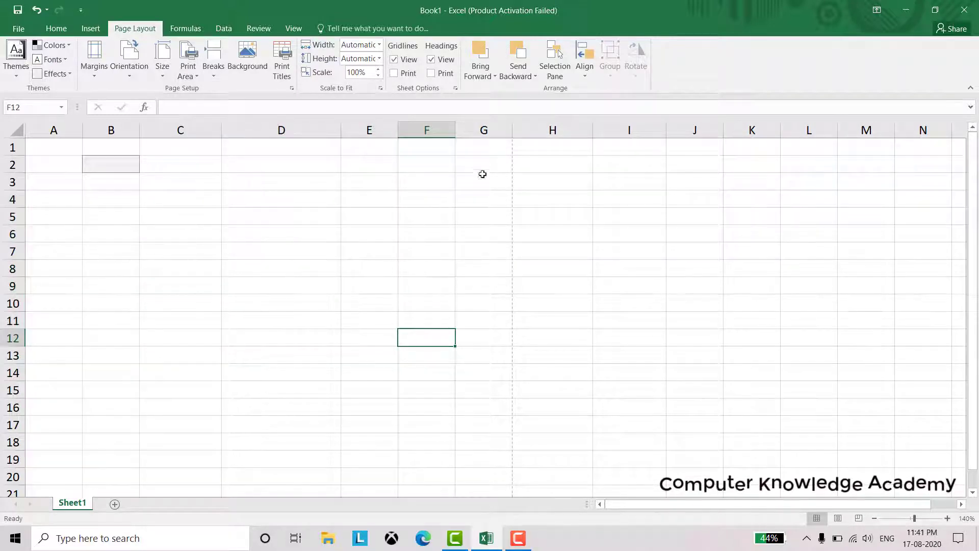
Select A48:G49 at the default page break lower down
scroll(465, 299, "down", 6)
scroll(465, 298, "down", 7)
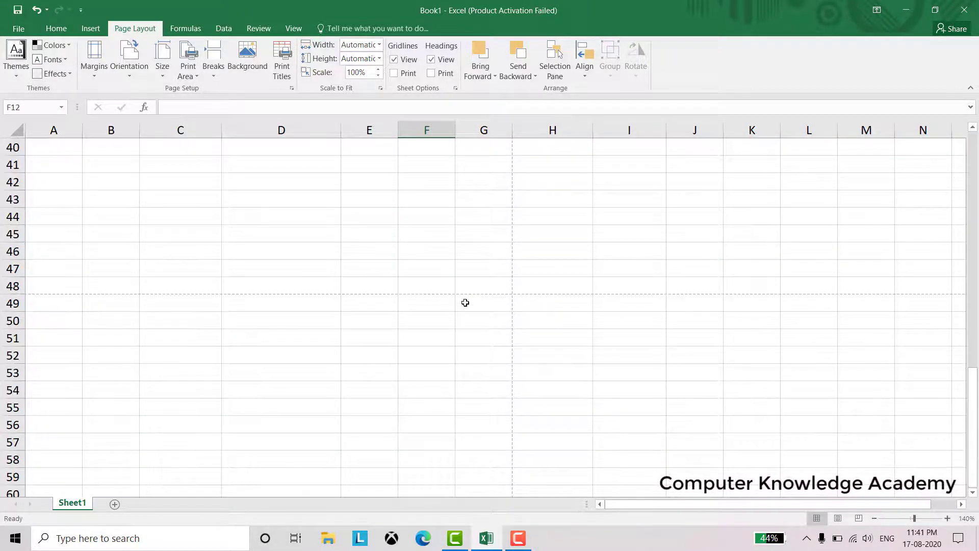
left_click_drag(55, 284, 460, 304)
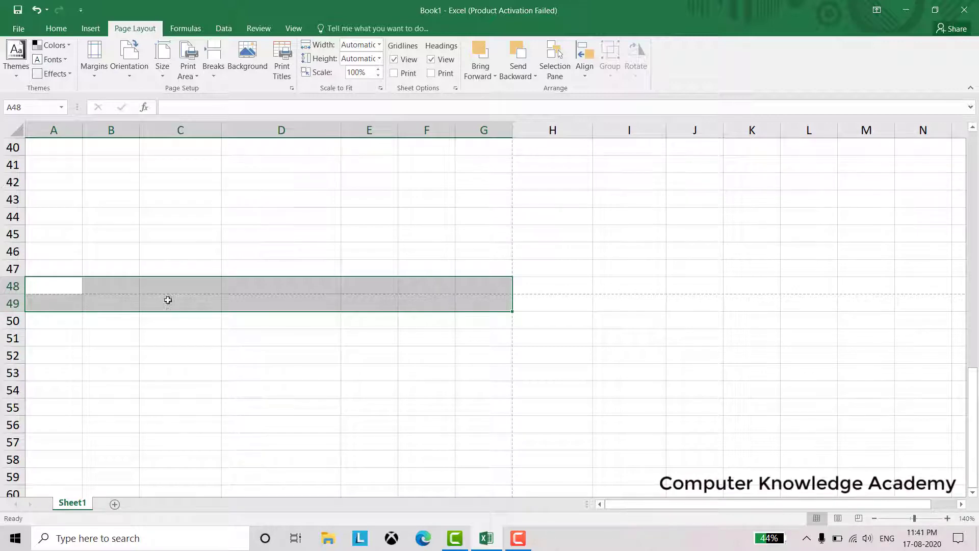
Insert a manual page break above row 25 using A25:G25
scroll(229, 255, "up", 6)
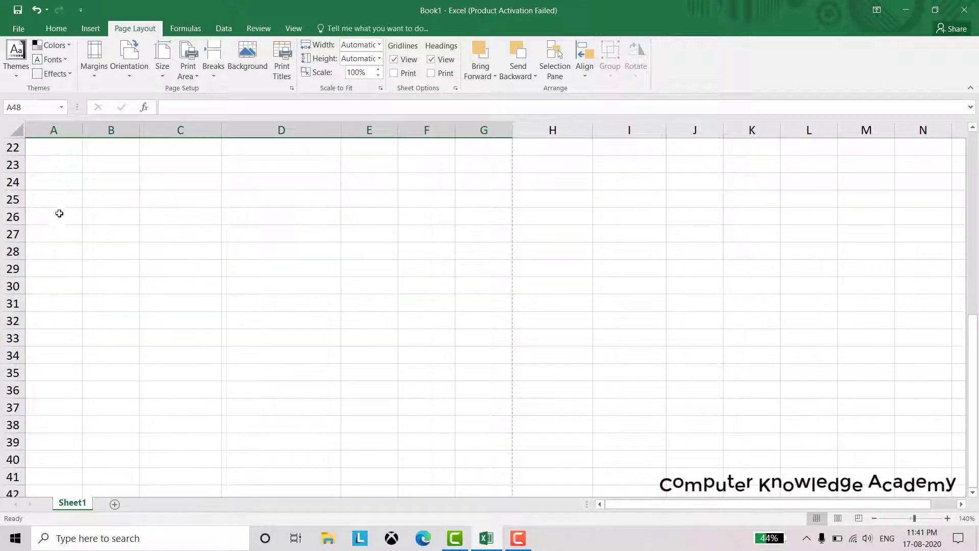
left_click_drag(59, 202, 484, 194)
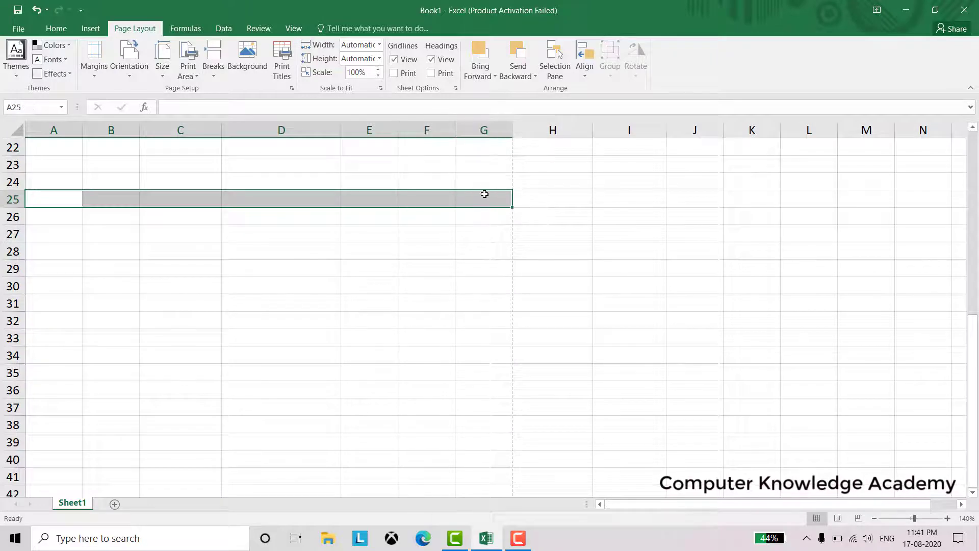
left_click(213, 74)
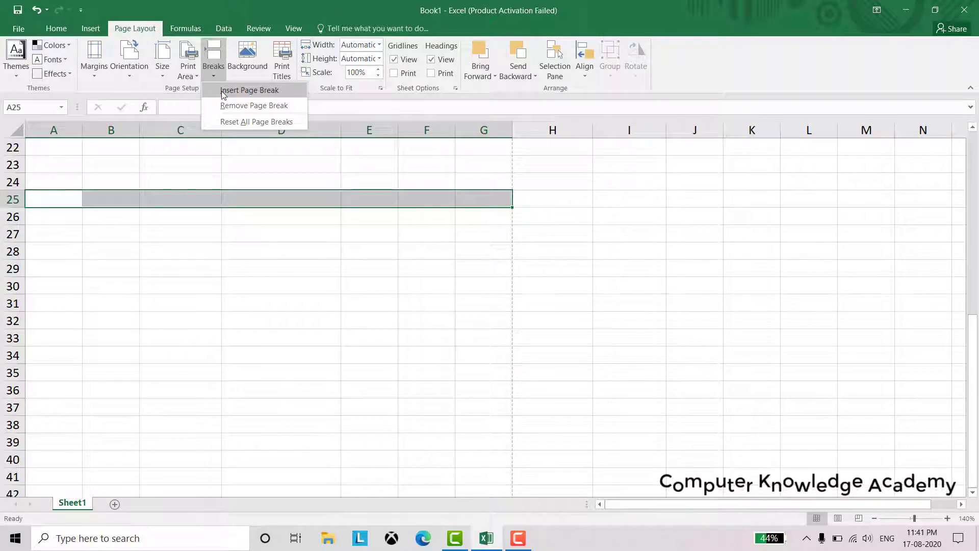
left_click(222, 92)
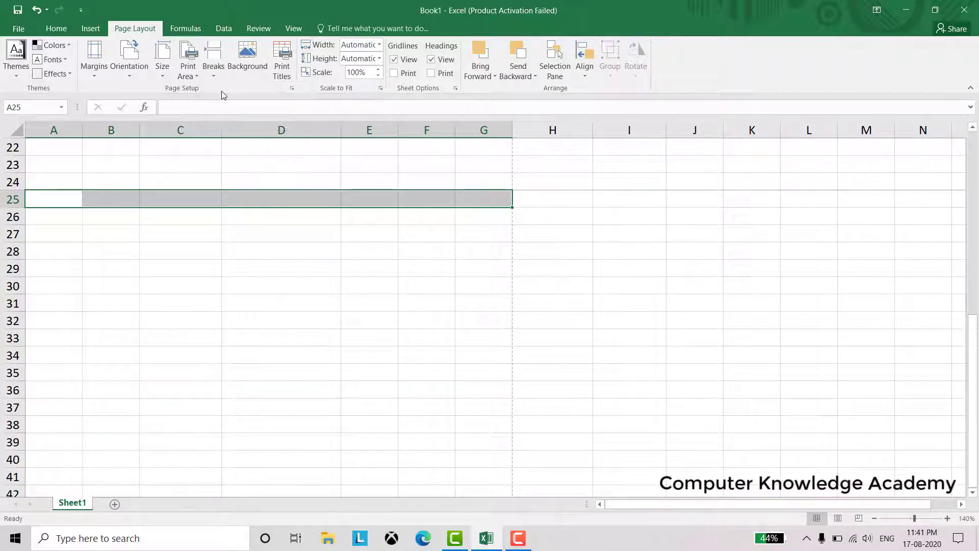
left_click(228, 250)
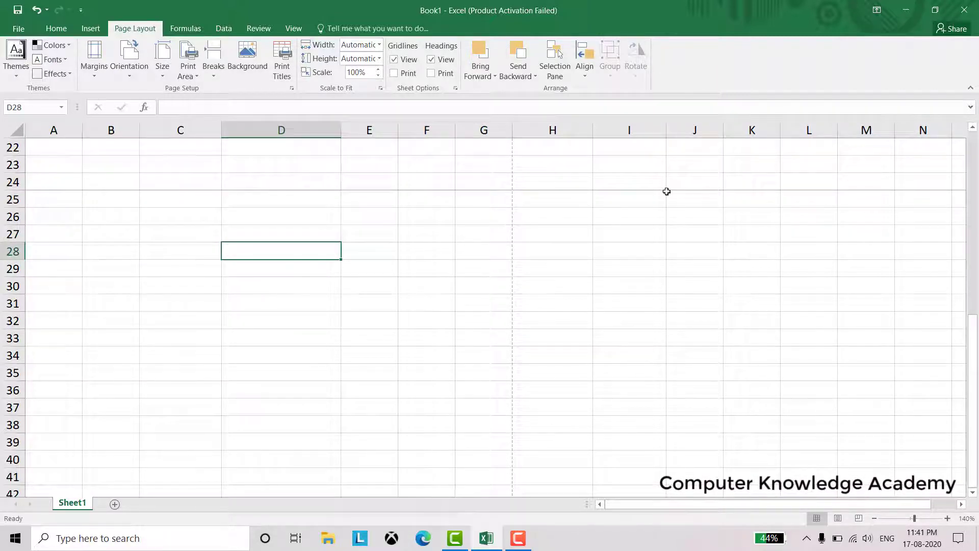
Select row 24 across A:G and try Remove Page Break
scroll(590, 221, "up", 2)
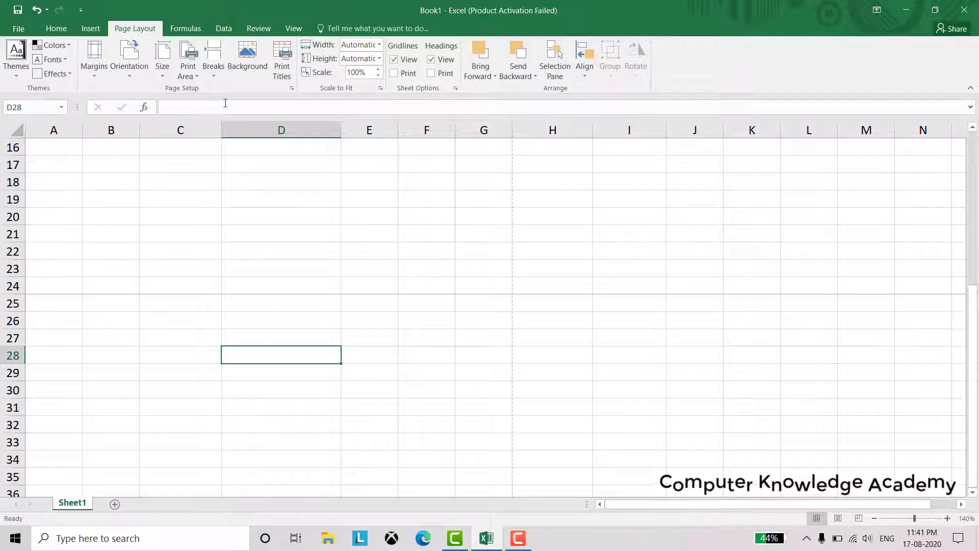
left_click(214, 72)
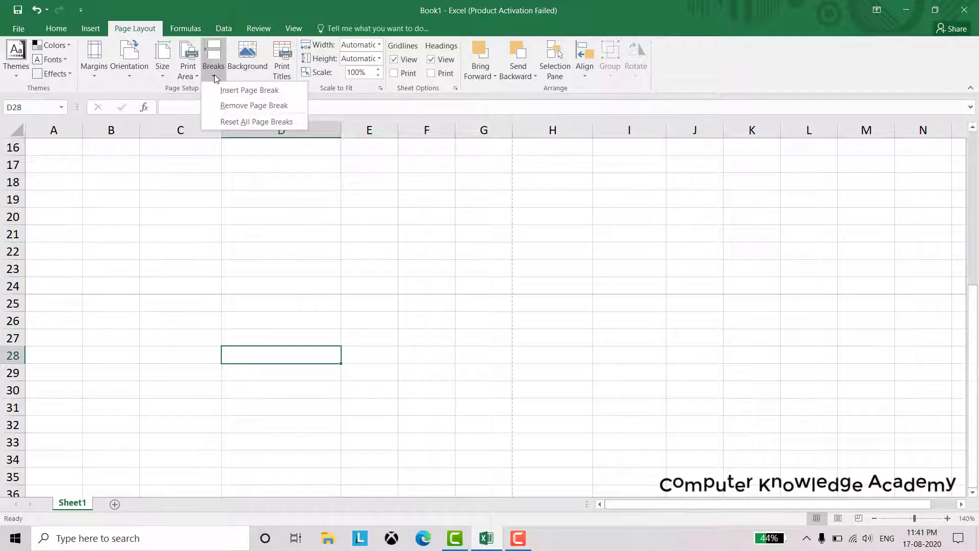
left_click(237, 106)
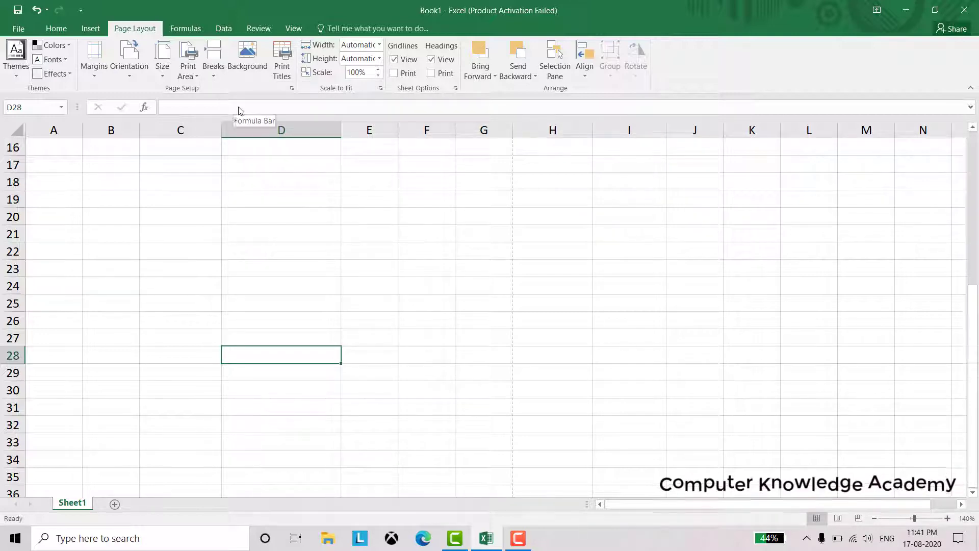
left_click_drag(77, 284, 487, 280)
left_click(213, 75)
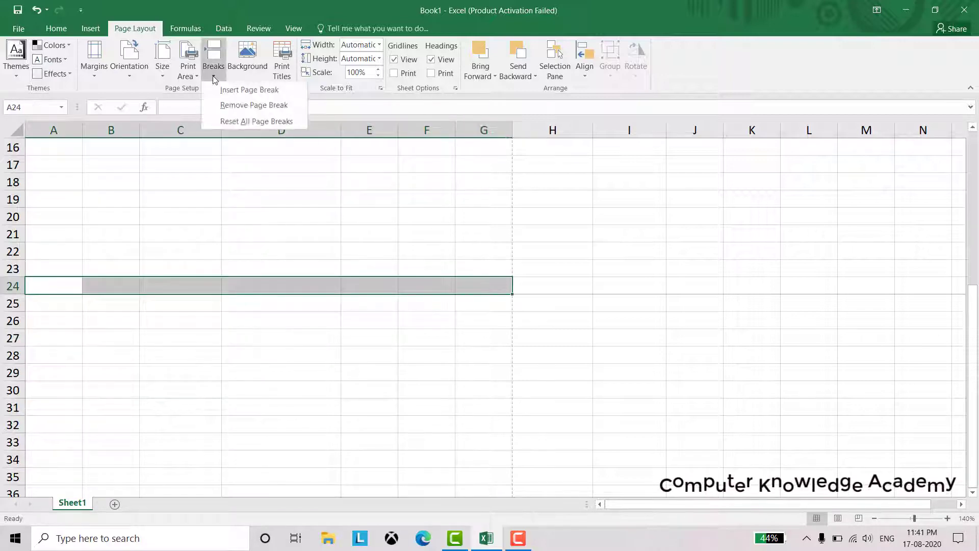
left_click(214, 107)
left_click(284, 400)
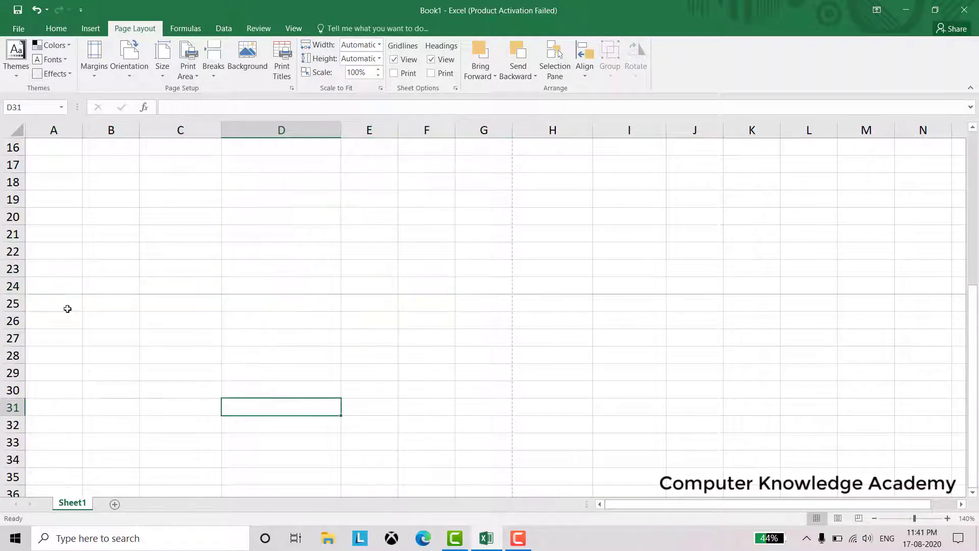
scroll(299, 254, "up", 5)
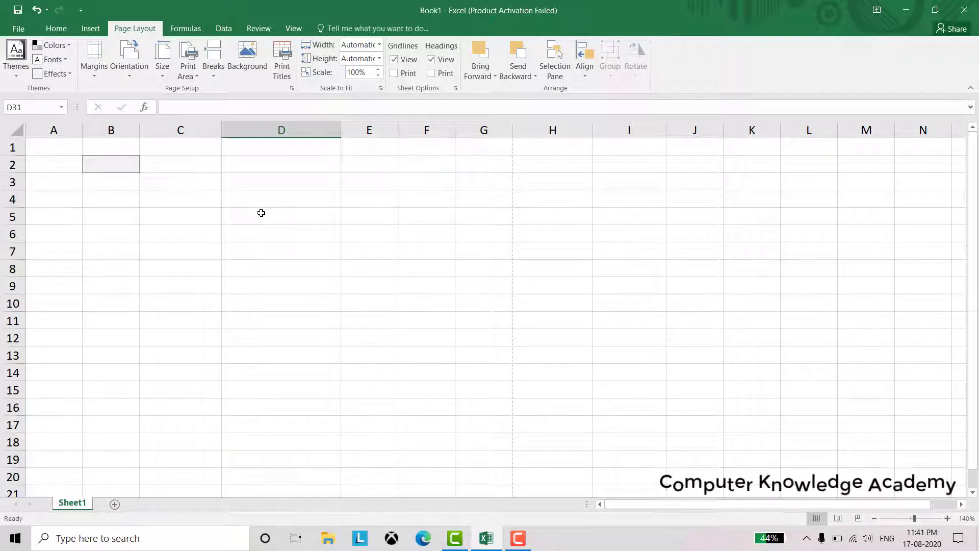
Set Rows to repeat at top to $2:$2 in Page Setup and check the print preview
left_click(250, 71)
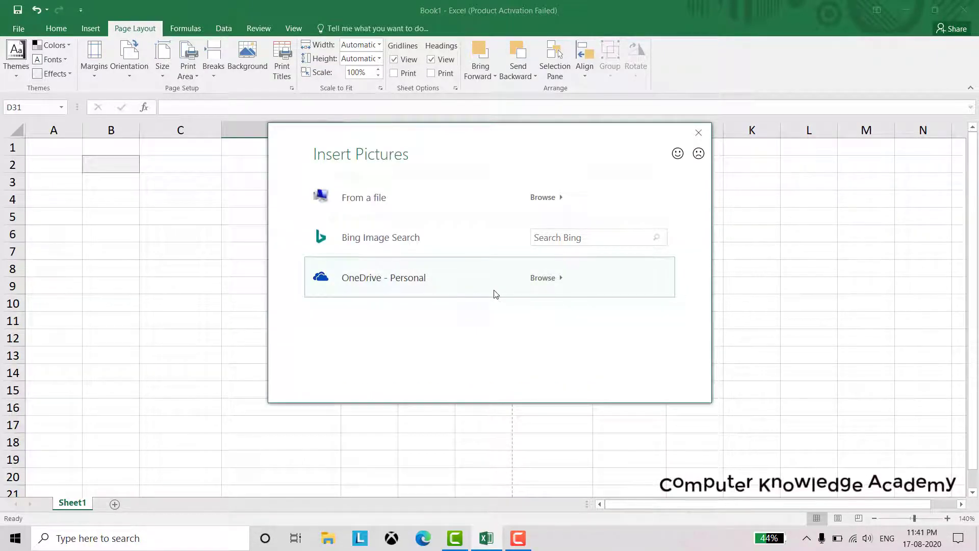
left_click(699, 133)
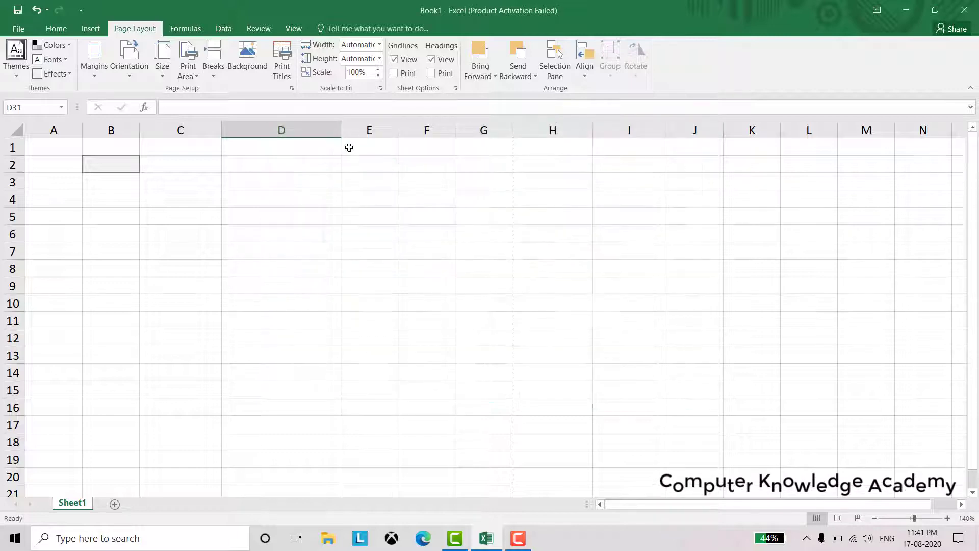
left_click(286, 71)
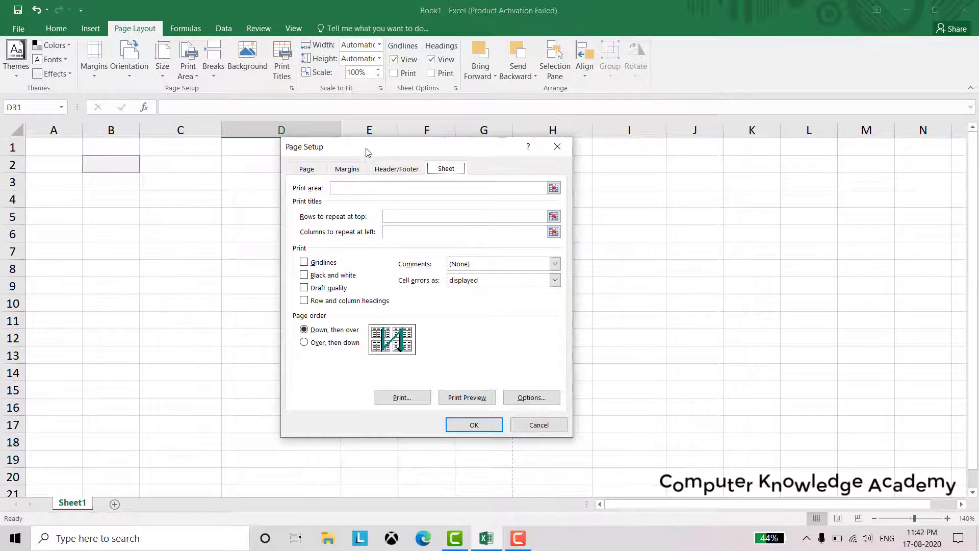
left_click_drag(368, 153, 317, 175)
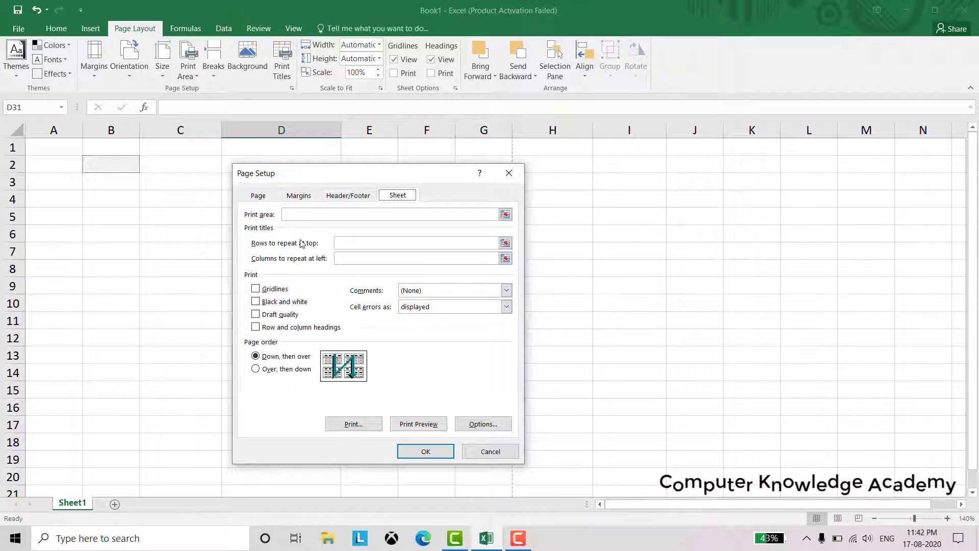
left_click(352, 244)
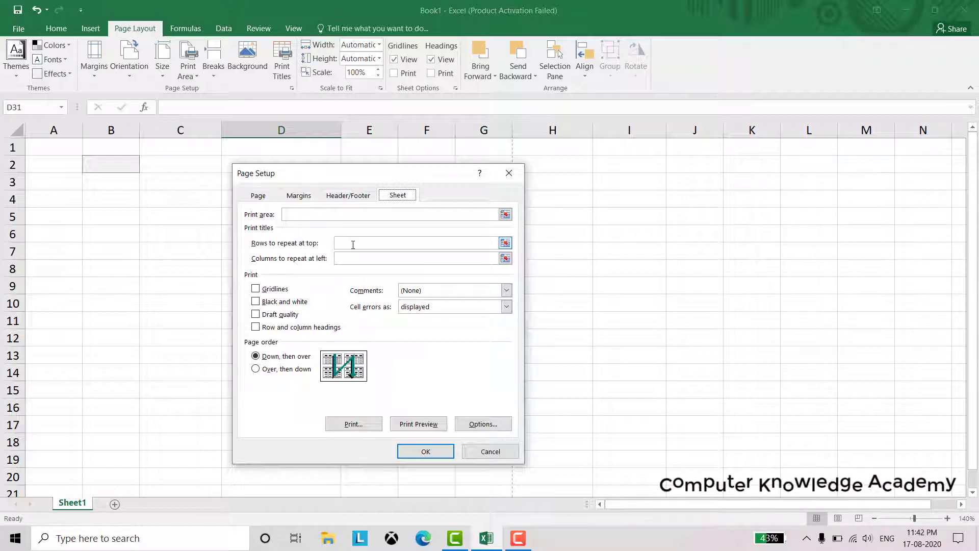
left_click(505, 243)
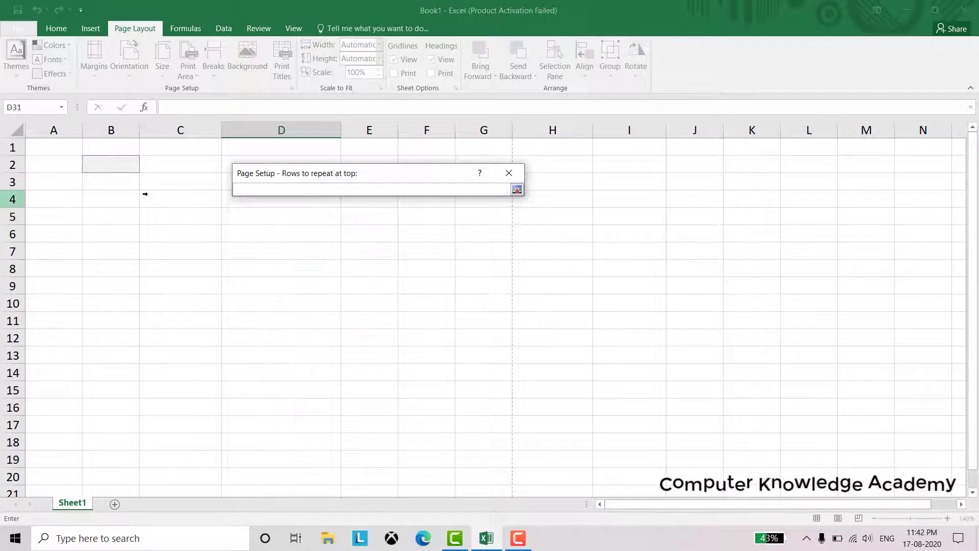
left_click(22, 165)
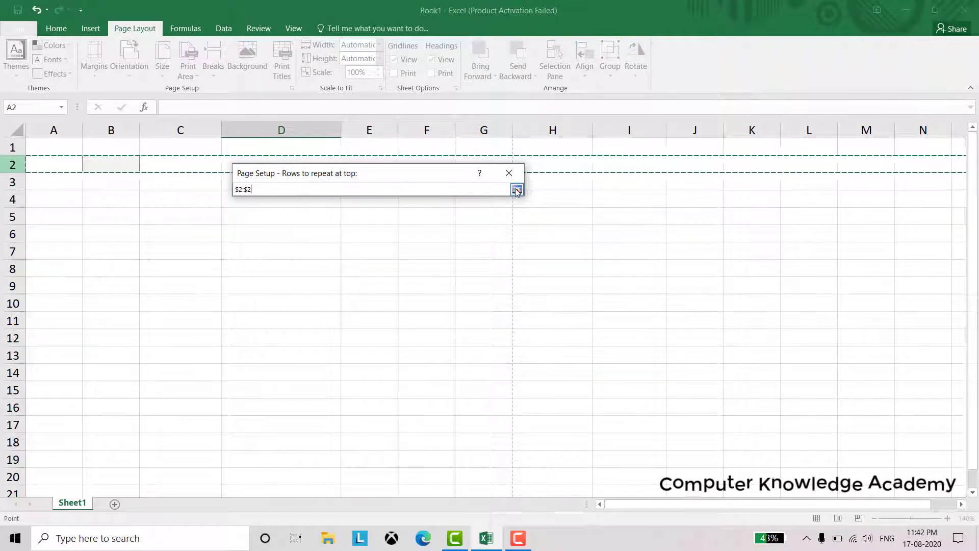
left_click(509, 172)
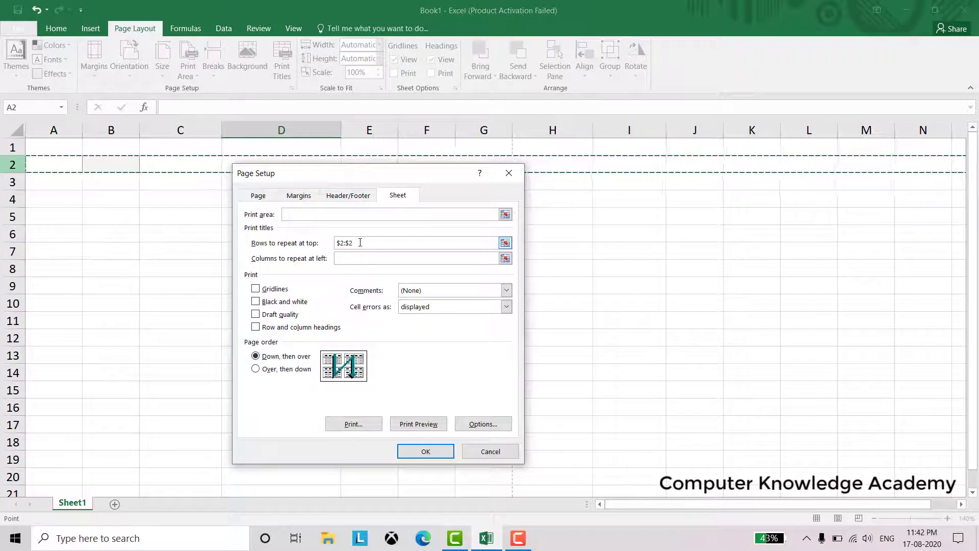
left_click_drag(359, 242, 334, 244)
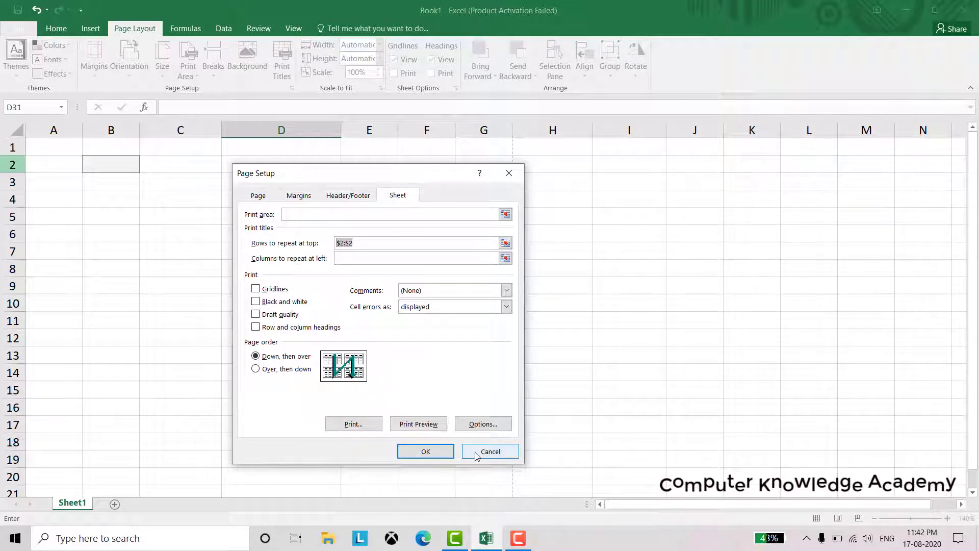
left_click(416, 423)
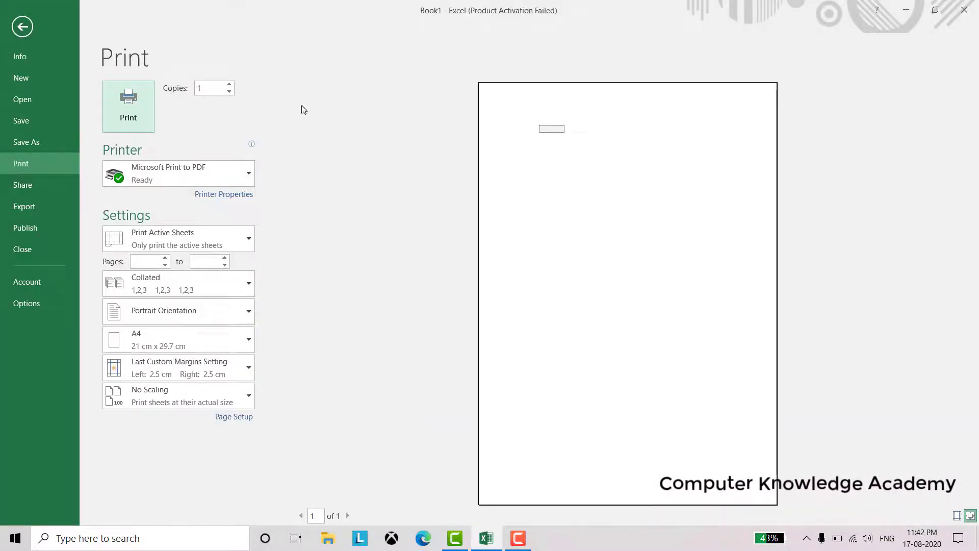
left_click(21, 26)
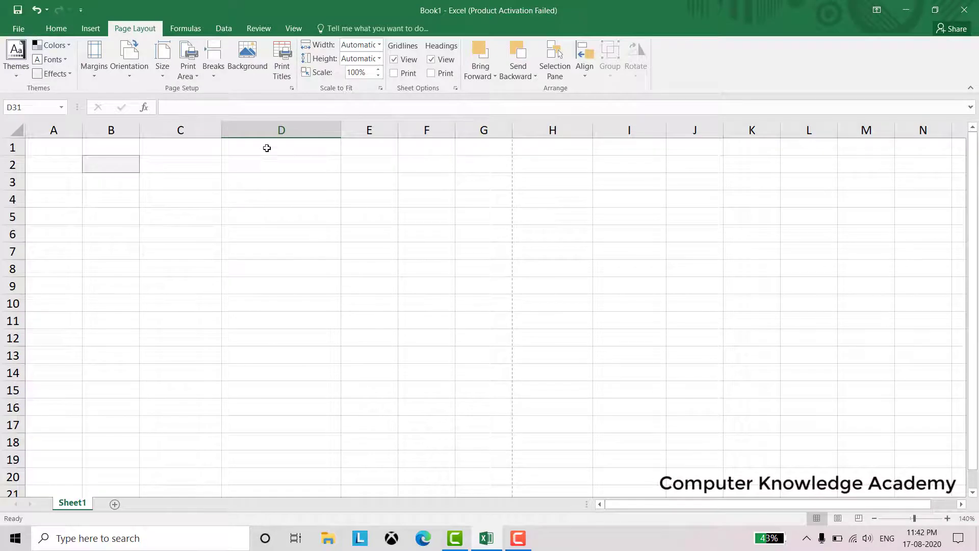
left_click(278, 190)
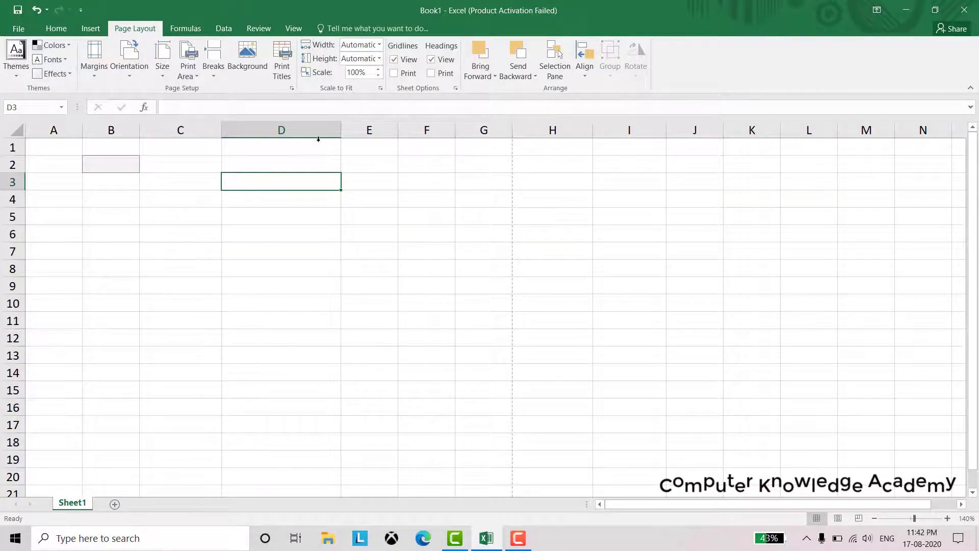
left_click(258, 130)
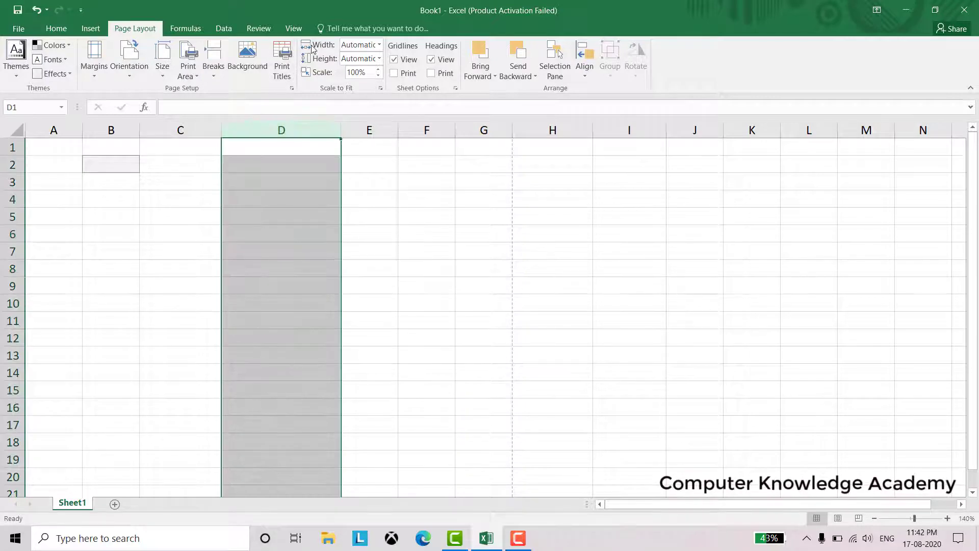
left_click(269, 233)
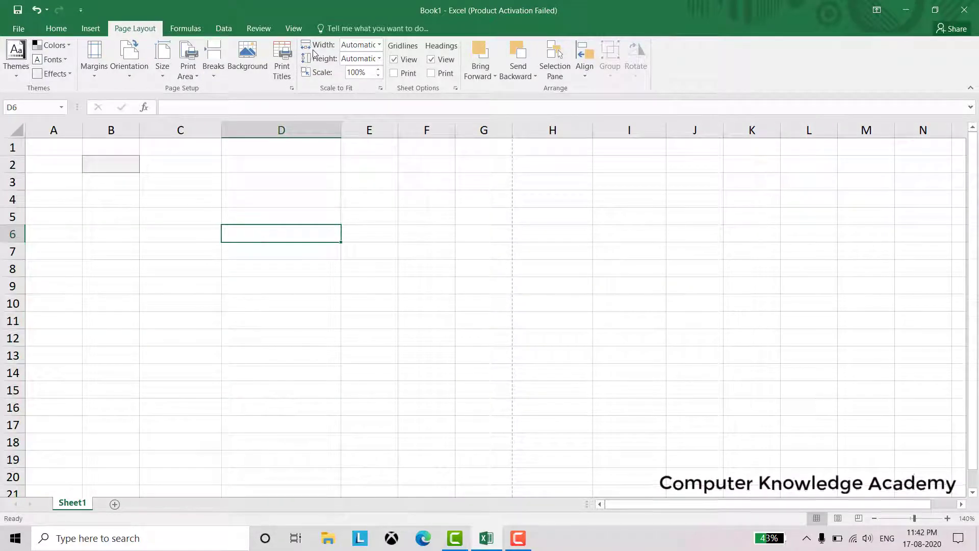
left_click(379, 45)
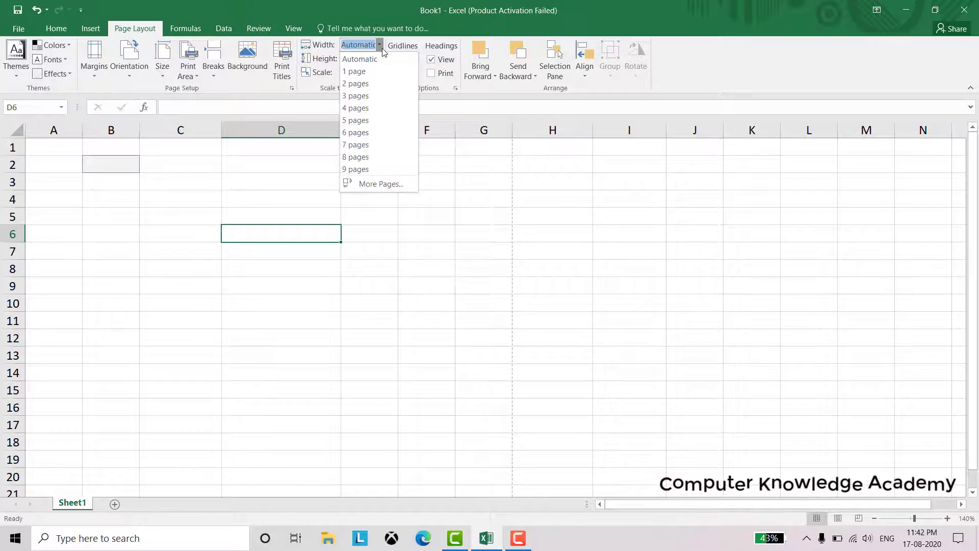
left_click(378, 108)
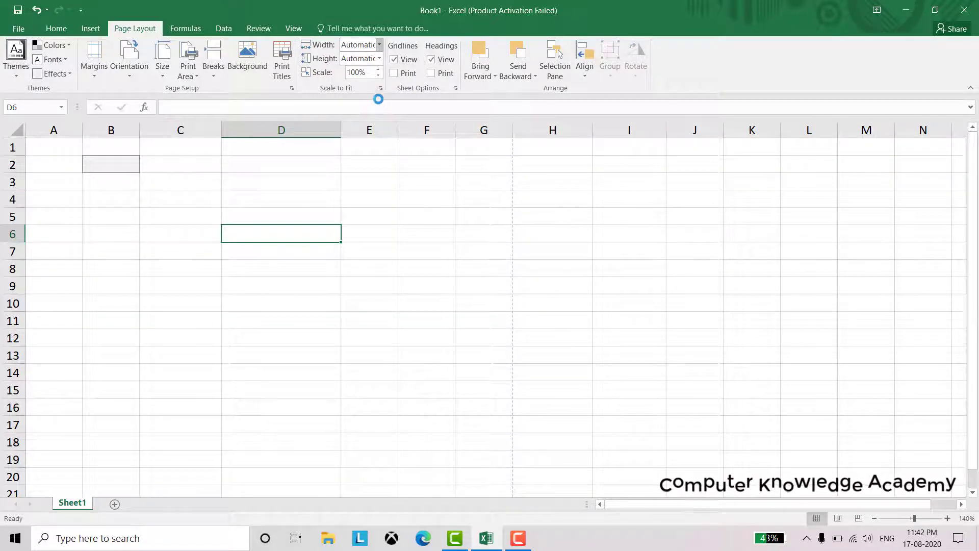
left_click(378, 46)
left_click(371, 69)
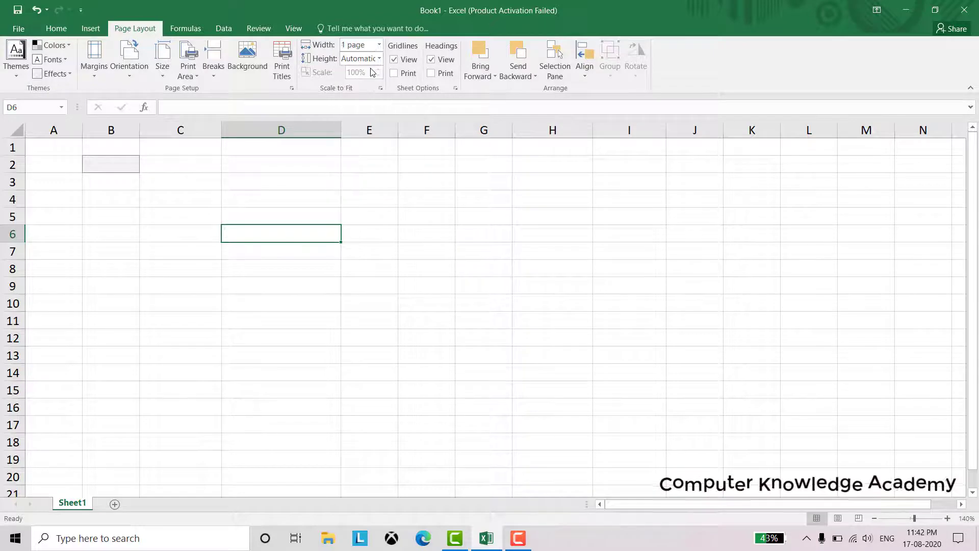
left_click(379, 59)
left_click(376, 72)
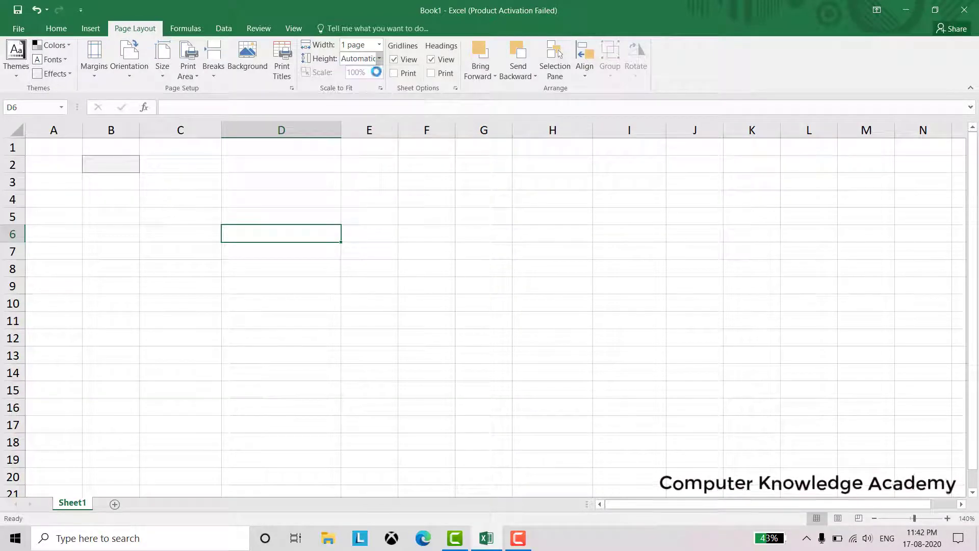
left_click(380, 45)
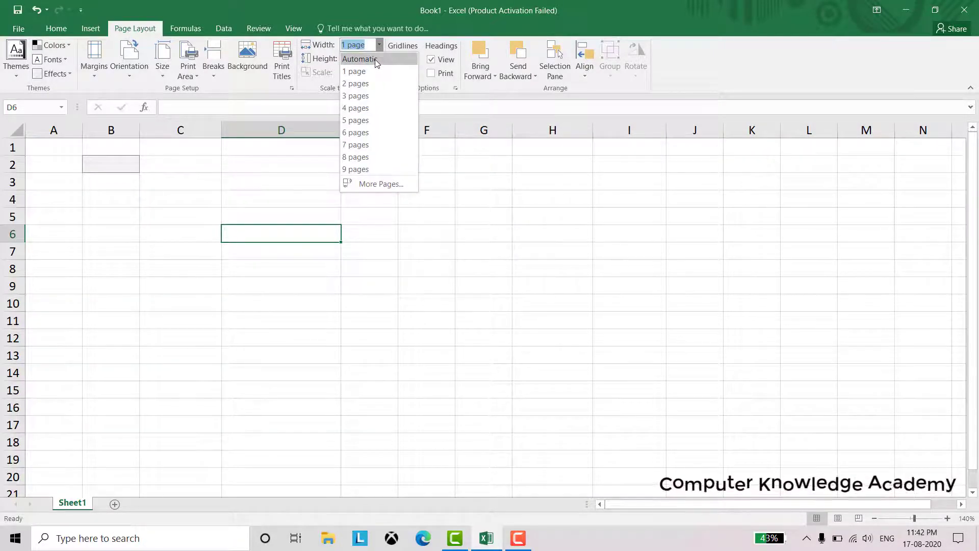
left_click(376, 60)
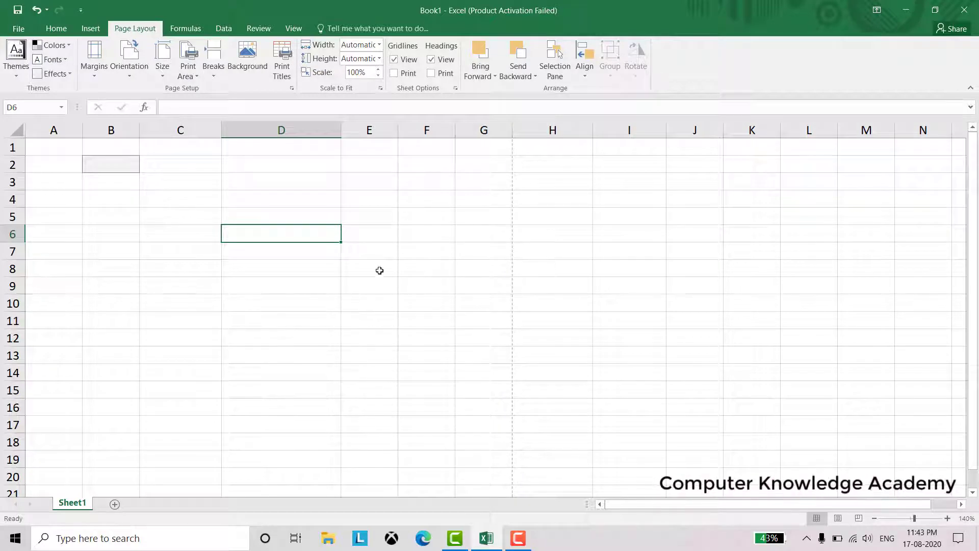
left_click(483, 78)
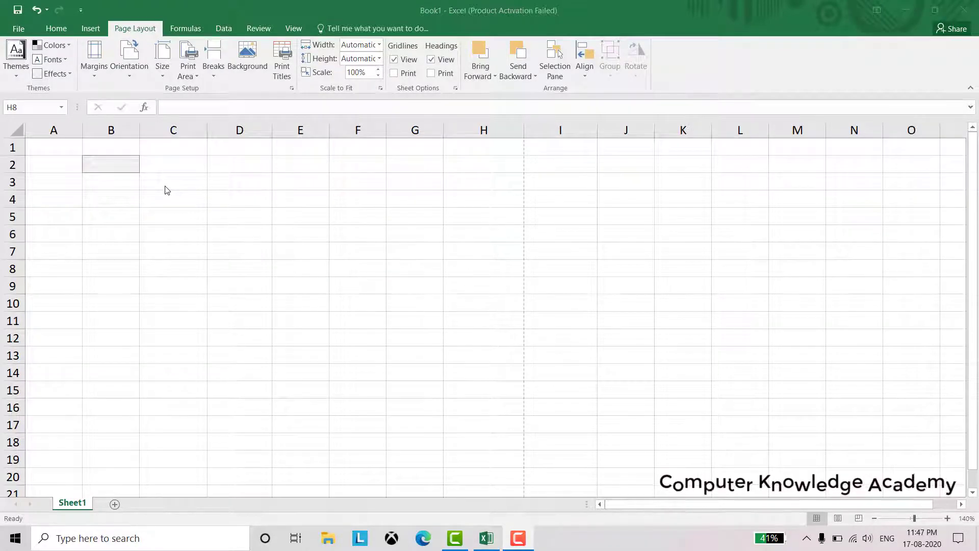
On the Formulas tab, browse the Recently Used, Financial and Logical function lists
left_click(186, 29)
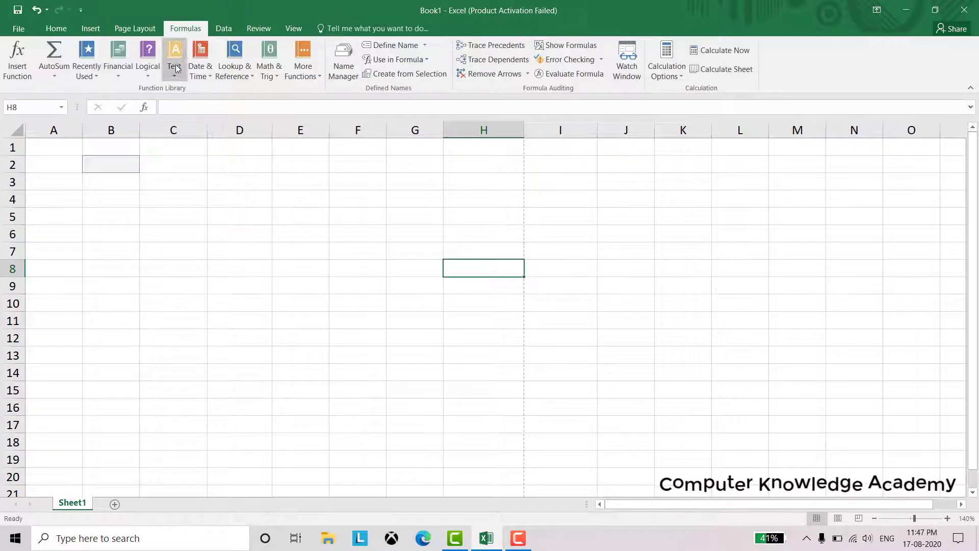
left_click(93, 76)
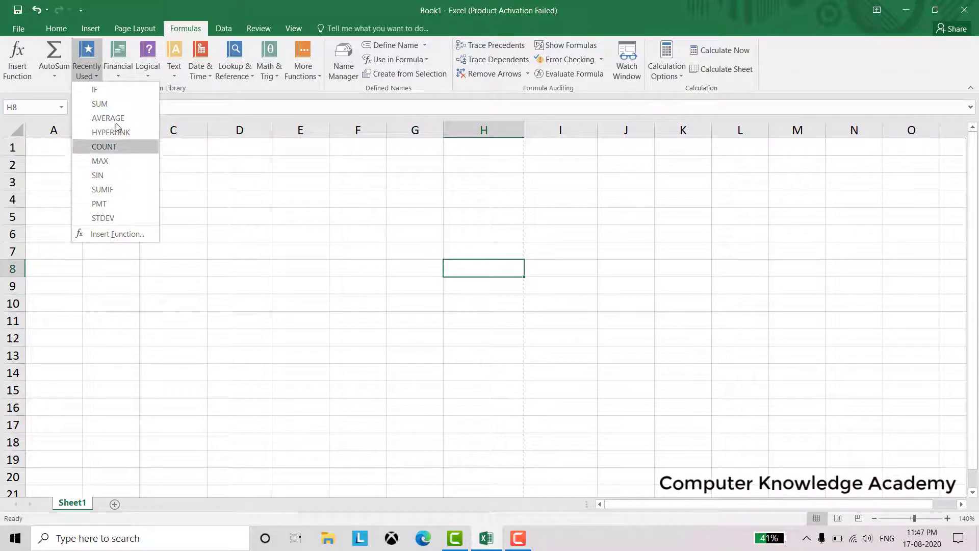
left_click(123, 72)
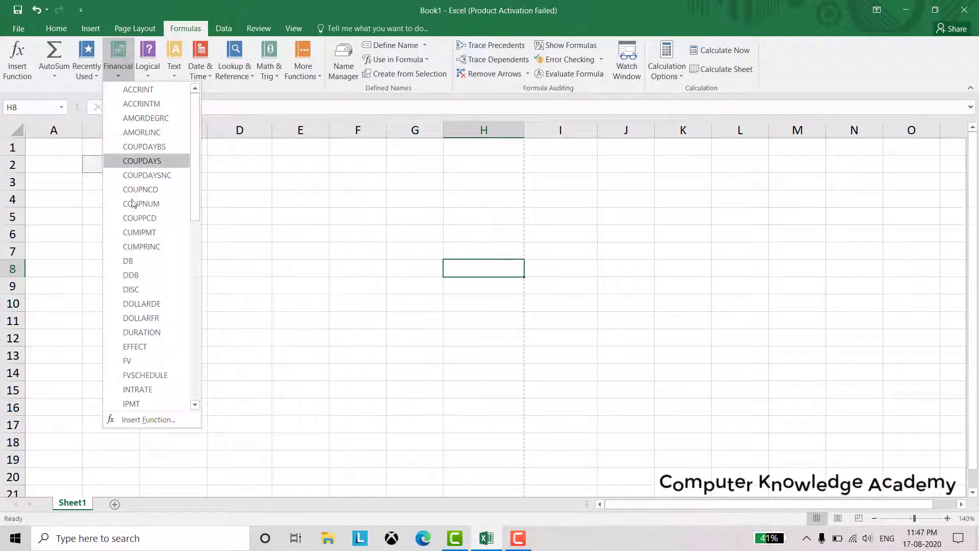
scroll(137, 248, "down", 6)
scroll(137, 248, "up", 6)
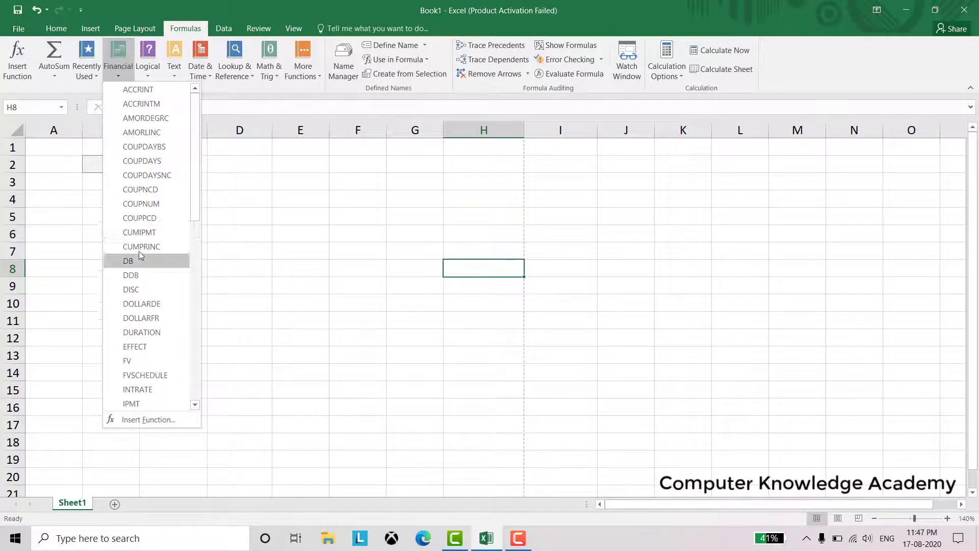
left_click(153, 76)
Browse Text, Date & Time, Lookup, Math & Trig and More Functions, then select row 3 for the title
left_click(174, 72)
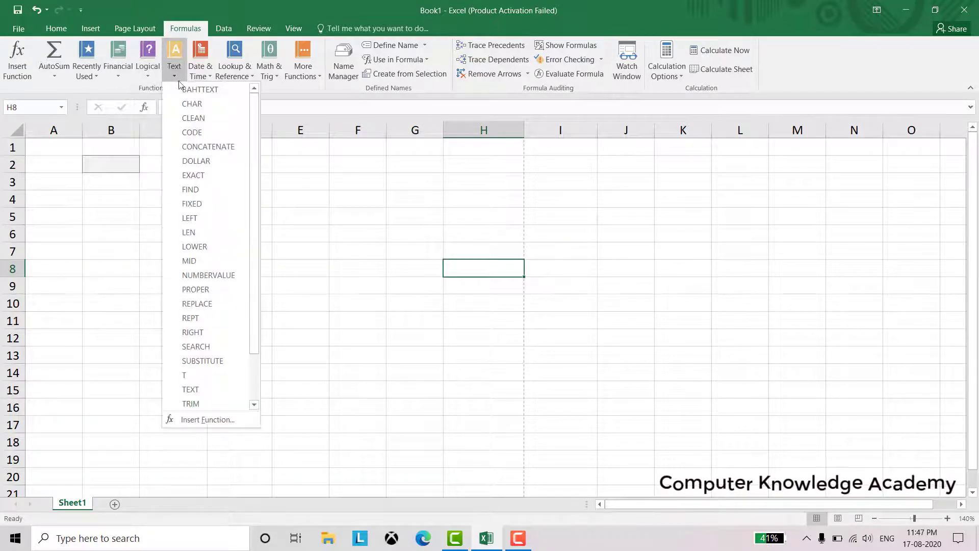
left_click(205, 74)
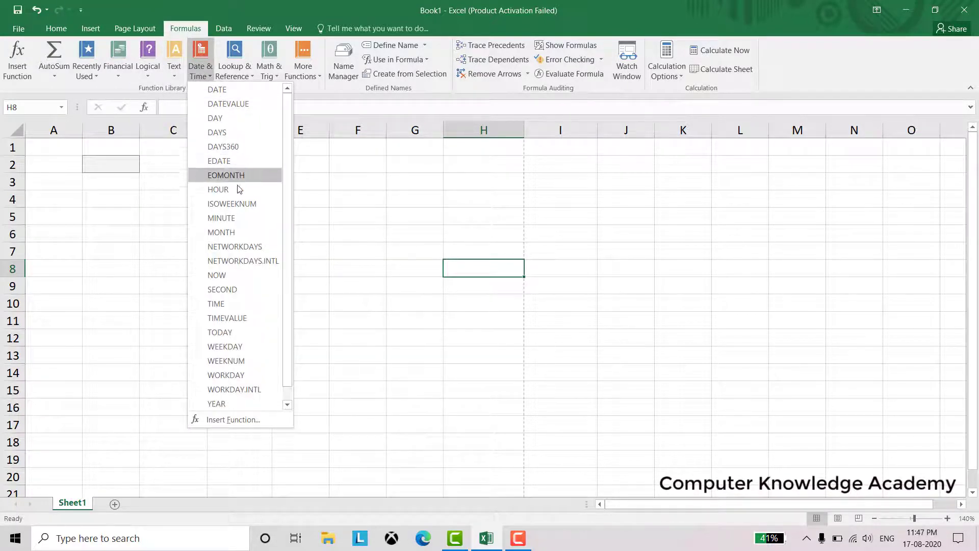
left_click(239, 74)
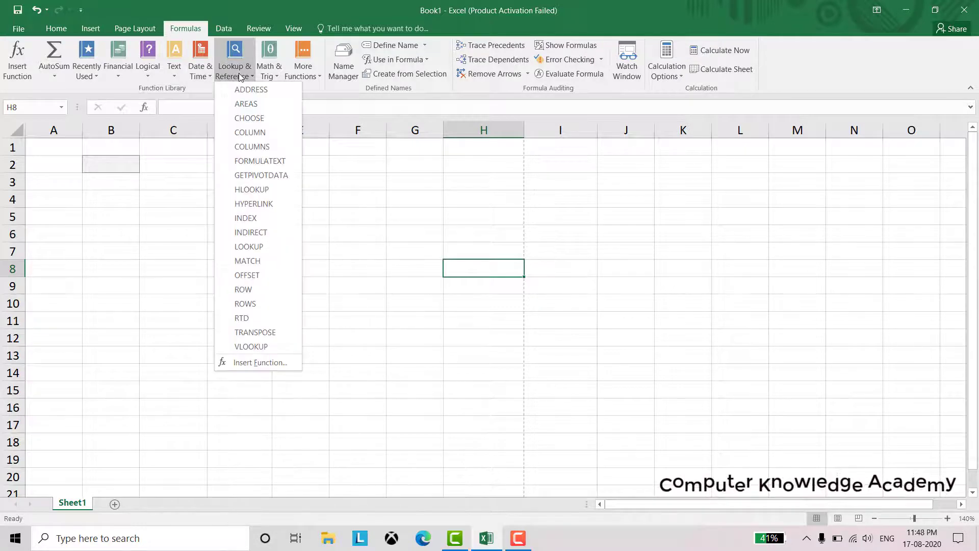
left_click(271, 74)
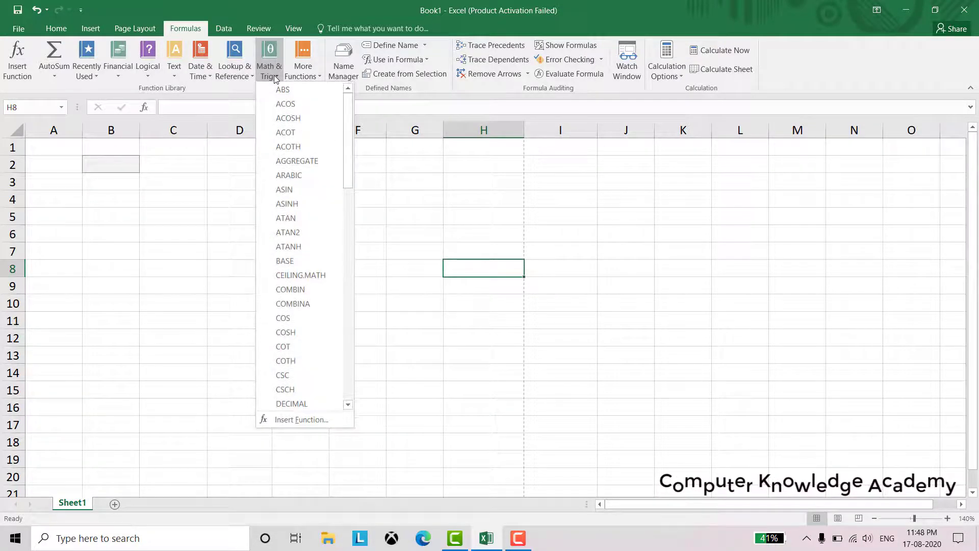
left_click(300, 76)
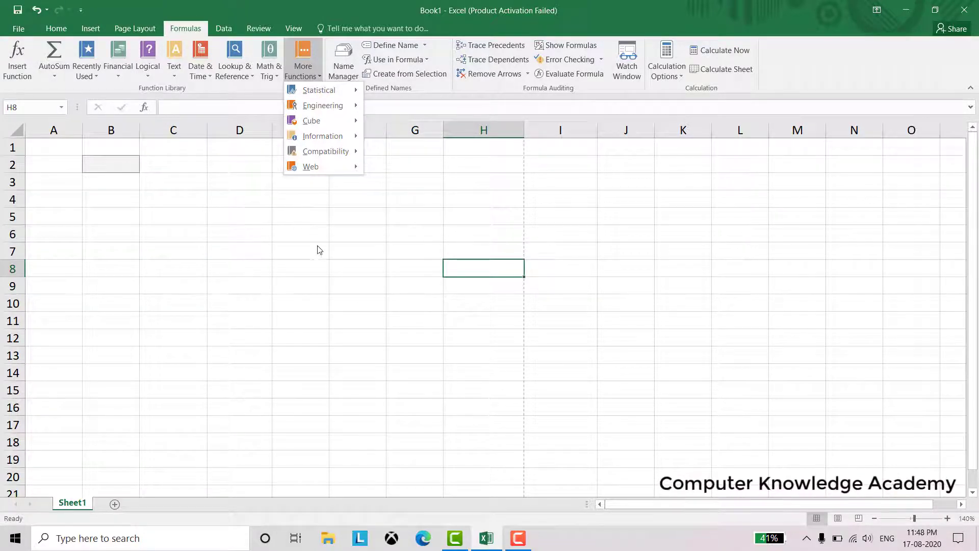
left_click(245, 203)
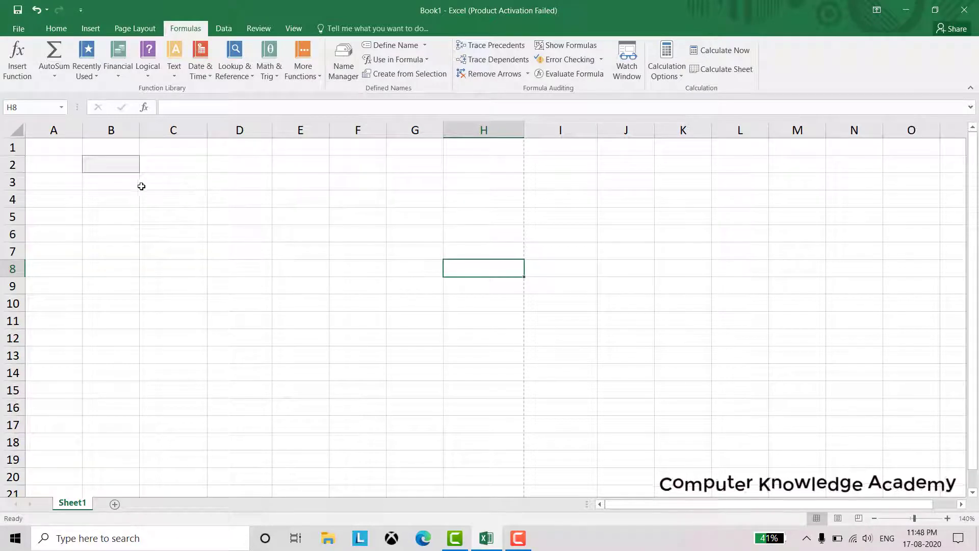
left_click_drag(131, 185, 393, 176)
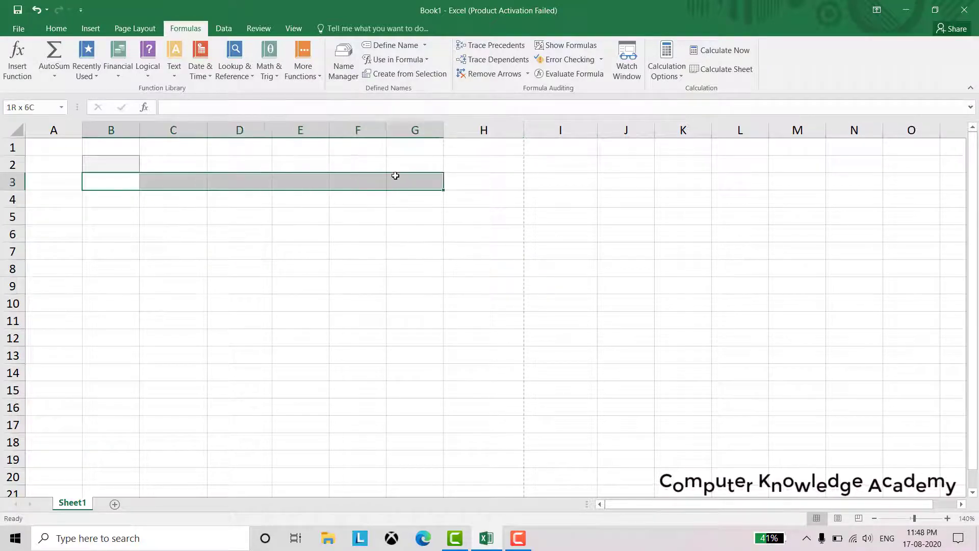
Merge B3:G3 into a 'Marks Card' title at font size 16
left_click(56, 28)
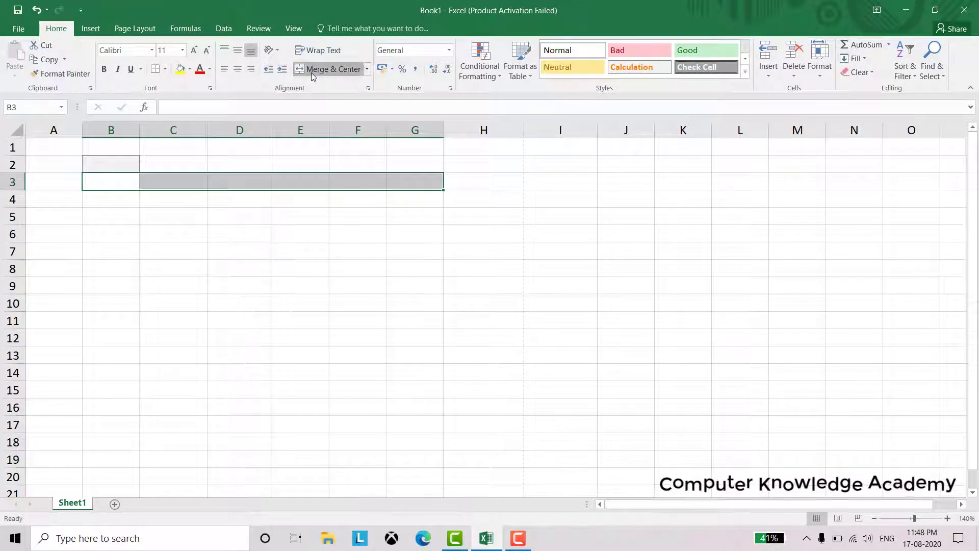
left_click(326, 69)
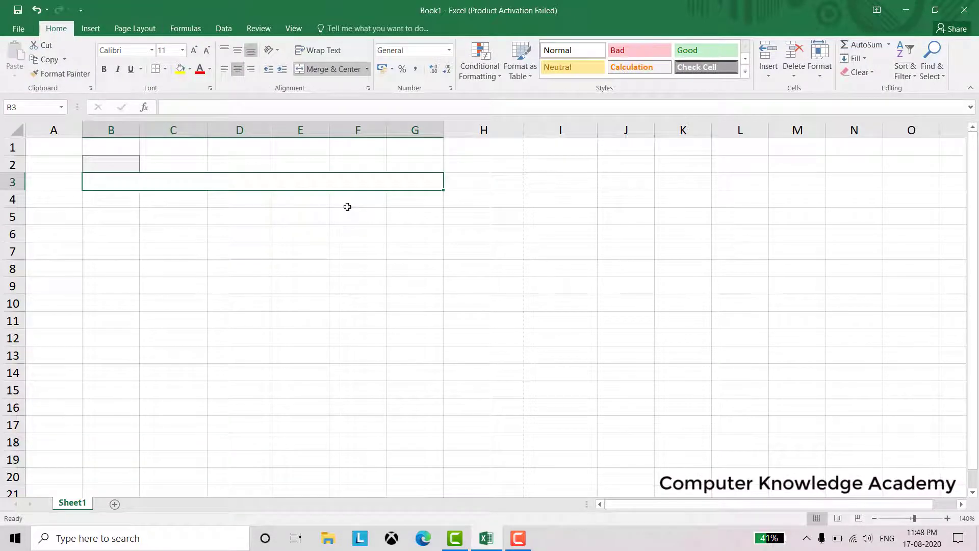
type("Mar")
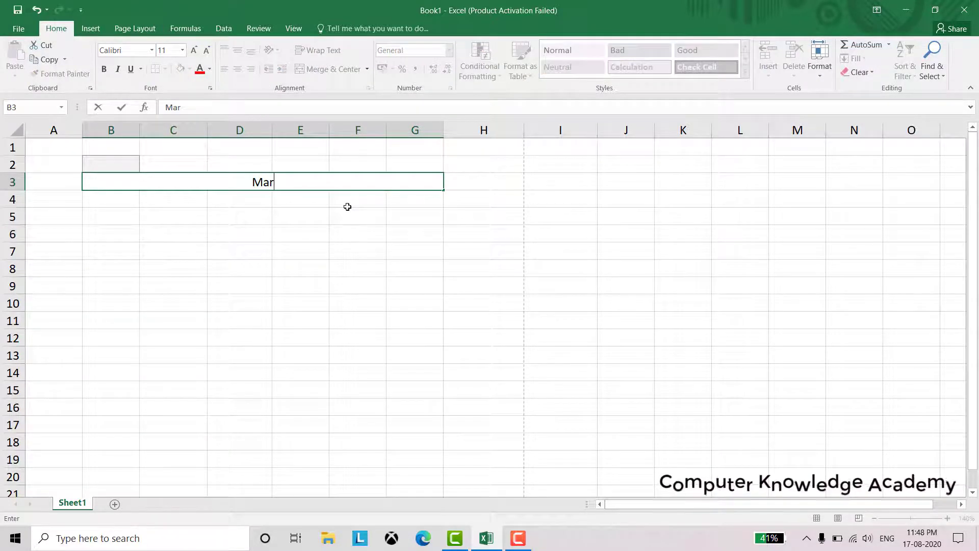
type("ks")
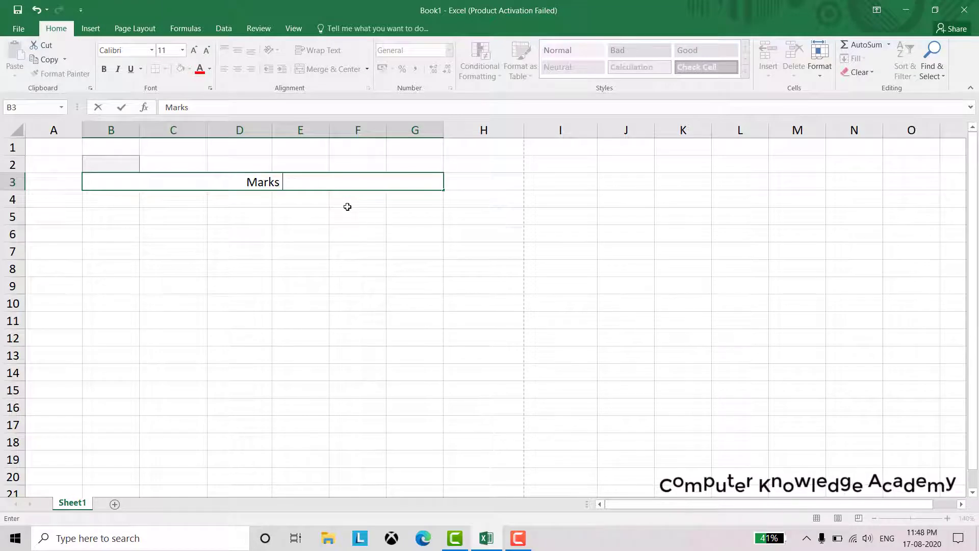
type(" Card")
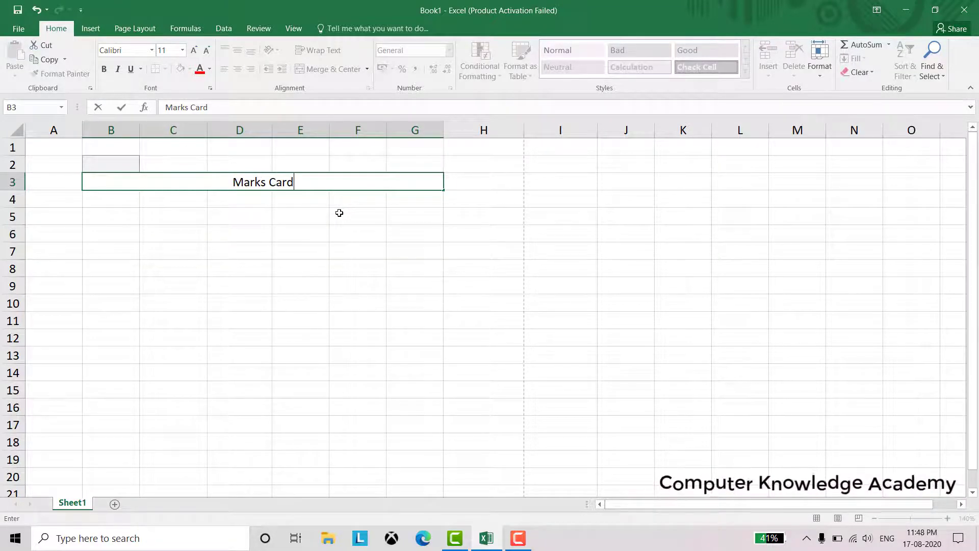
left_click(195, 52)
left_click(195, 52)
left_click(195, 52)
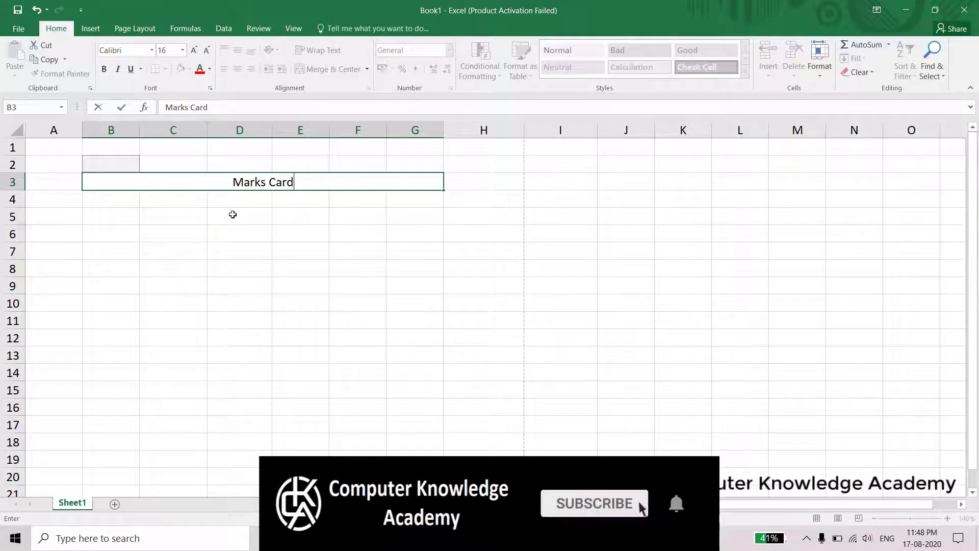
left_click(232, 214)
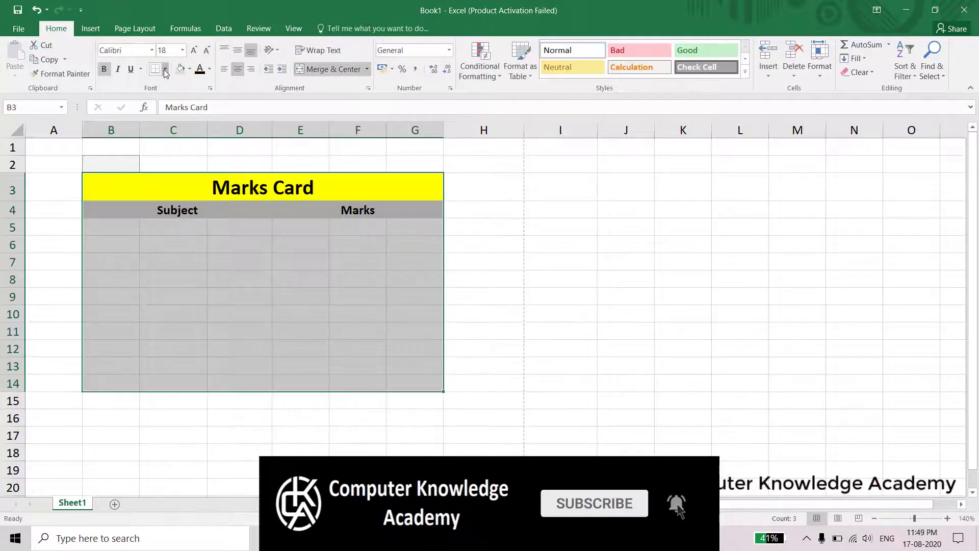
Apply All Borders to the table cells
left_click(165, 70)
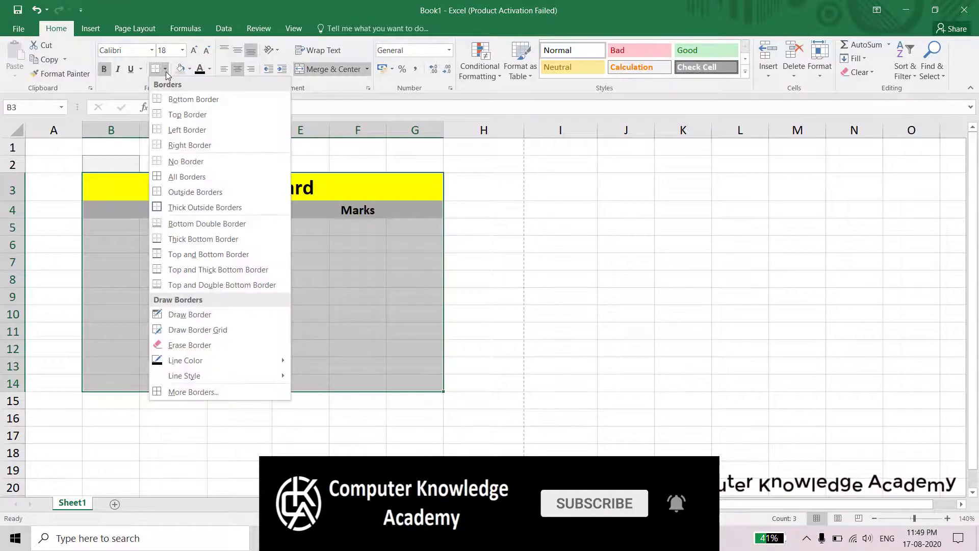
left_click(189, 181)
left_click(225, 436)
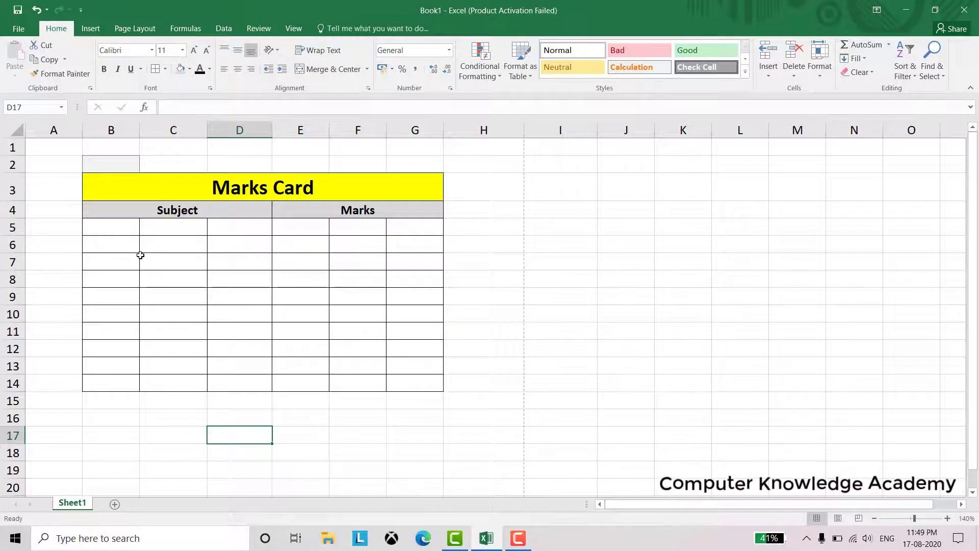
Merge the Subject cells B5:D5 through B9:D9, one per row
left_click(126, 226)
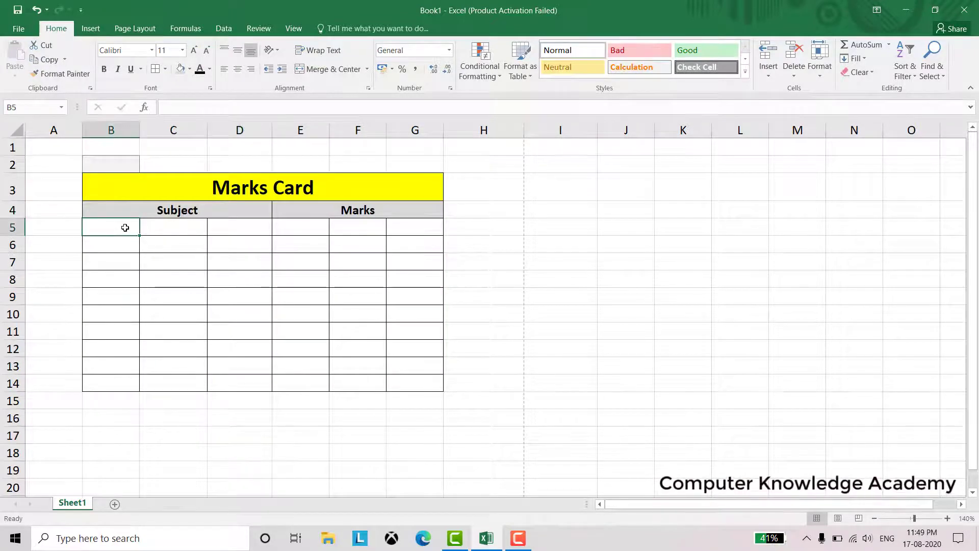
left_click_drag(125, 225, 221, 230)
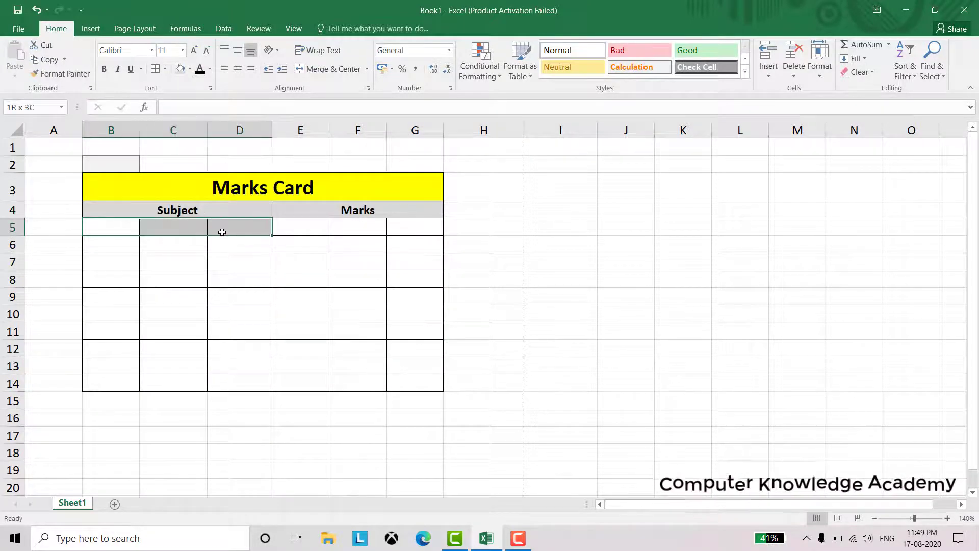
left_click(326, 69)
left_click_drag(131, 245, 218, 243)
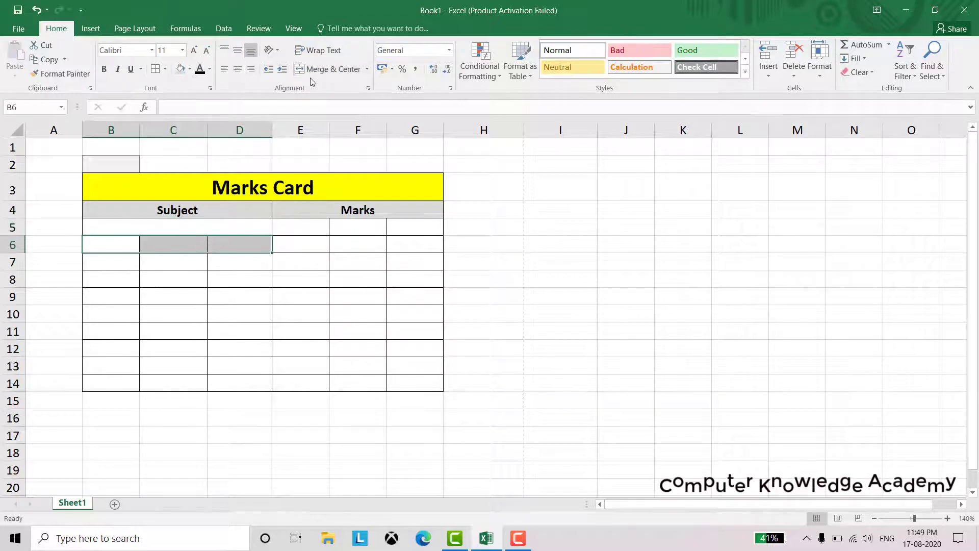
left_click(326, 69)
left_click_drag(131, 265, 240, 261)
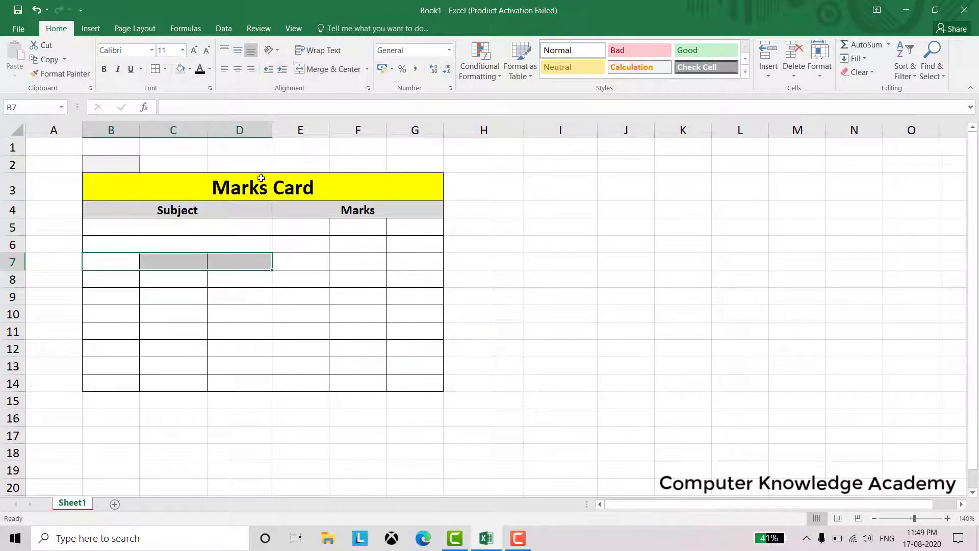
left_click(313, 74)
left_click_drag(127, 282, 218, 275)
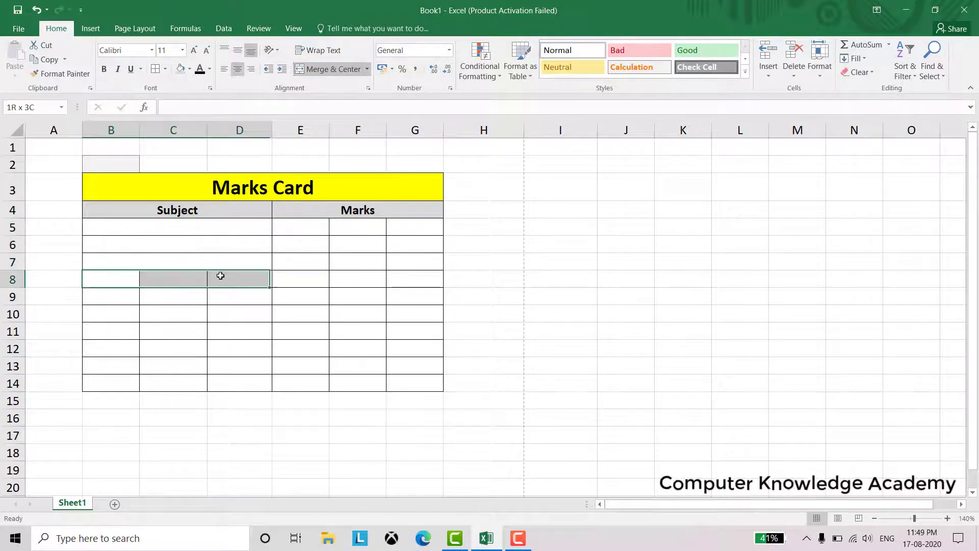
left_click(306, 69)
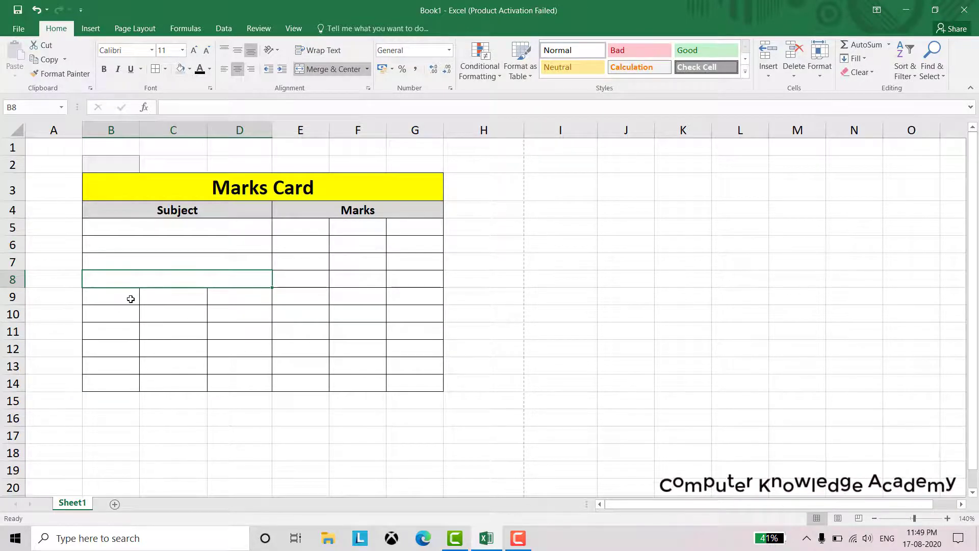
left_click_drag(131, 297, 244, 296)
left_click(321, 69)
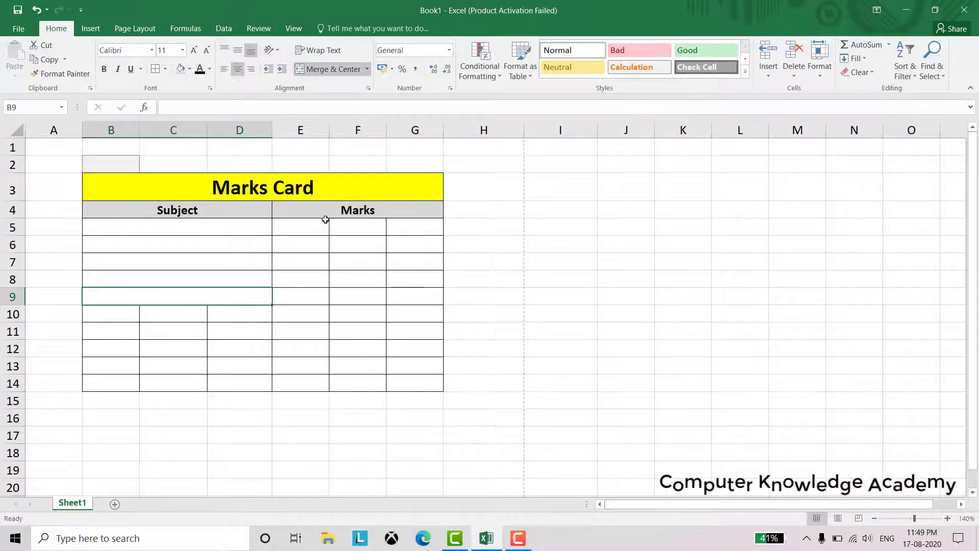
left_click(343, 226)
Merge the Marks cells E5:G5 through E9:G9, one per row
left_click_drag(343, 226, 393, 228)
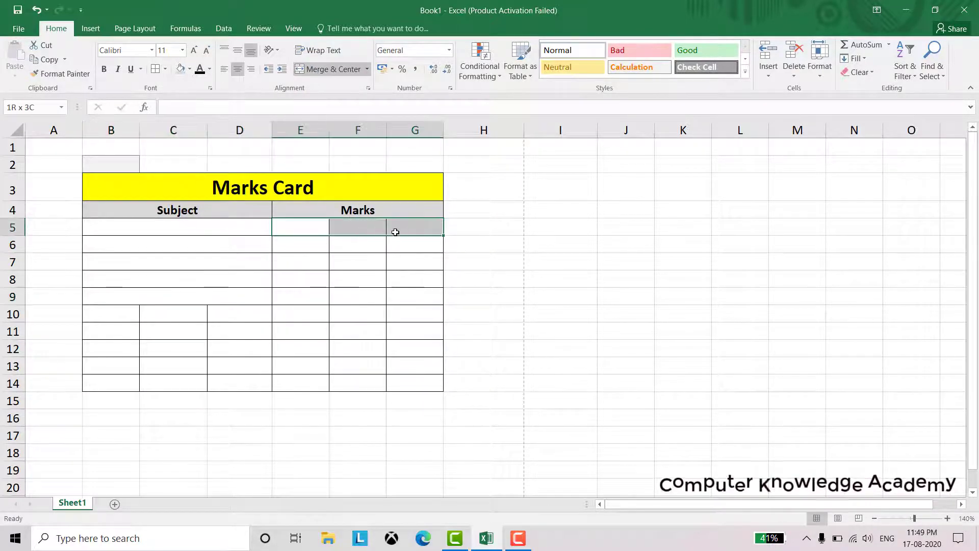
left_click(324, 74)
left_click_drag(316, 246, 393, 244)
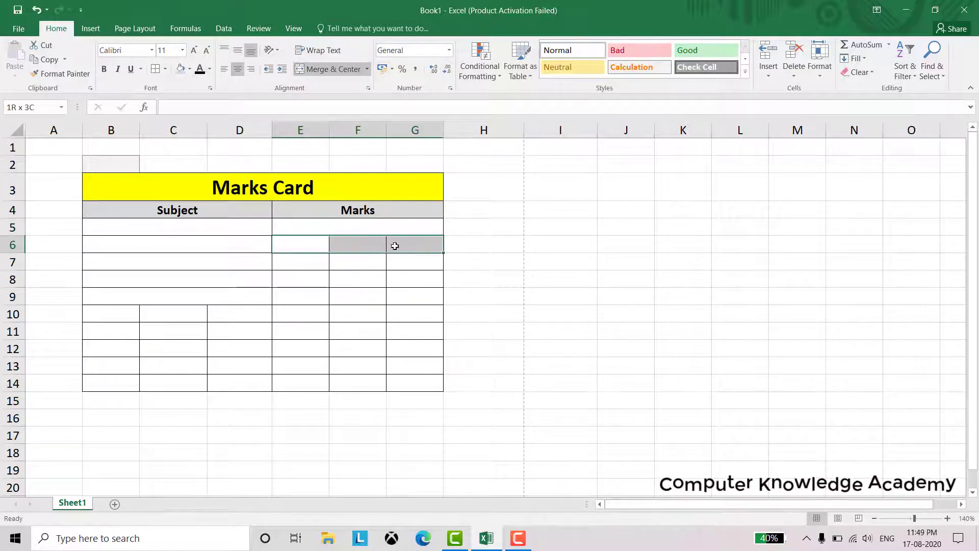
left_click(322, 69)
left_click_drag(317, 265, 393, 262)
left_click(323, 72)
left_click_drag(318, 280, 396, 278)
left_click(323, 70)
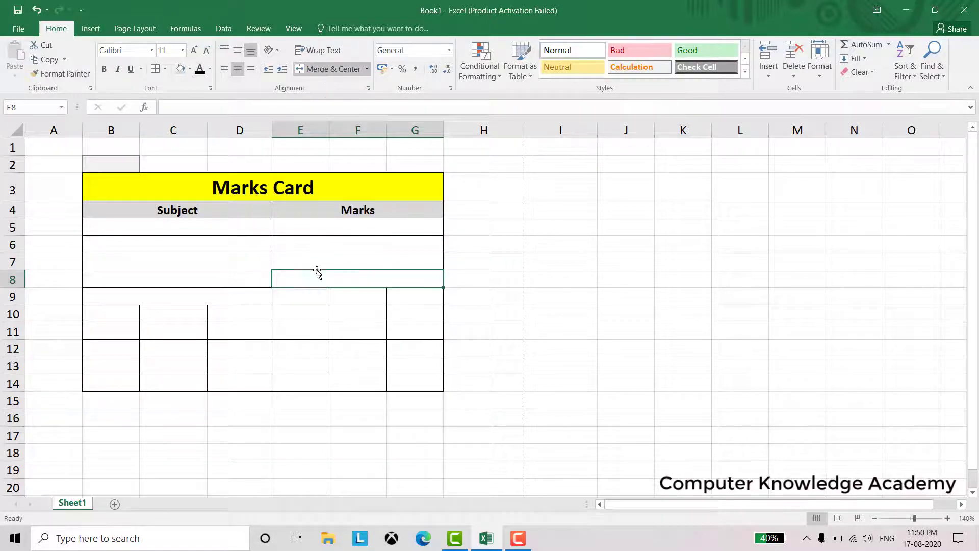
left_click_drag(313, 297, 431, 297)
left_click(321, 69)
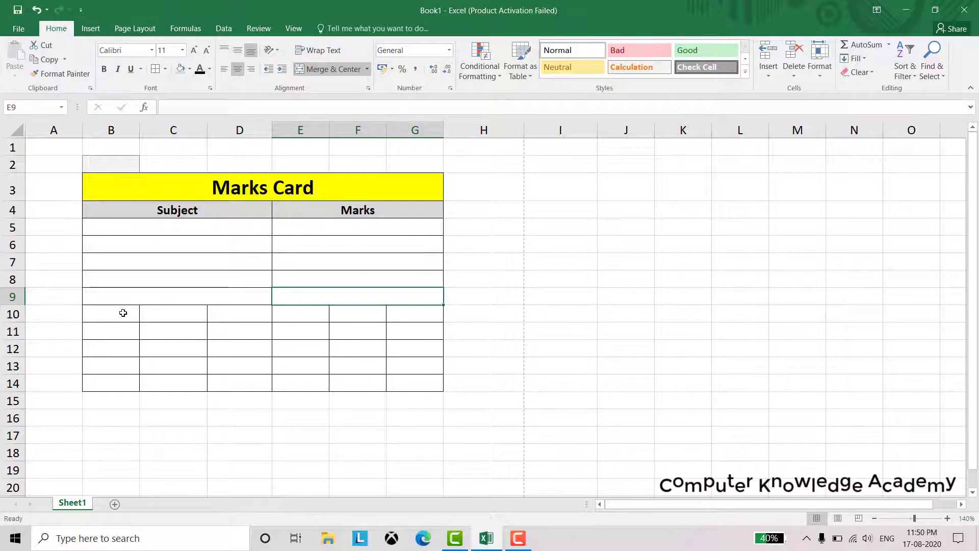
Merge B10:G10 across the table, plus B11:C11, B12:C12 and B14:C14
left_click_drag(123, 312, 431, 314)
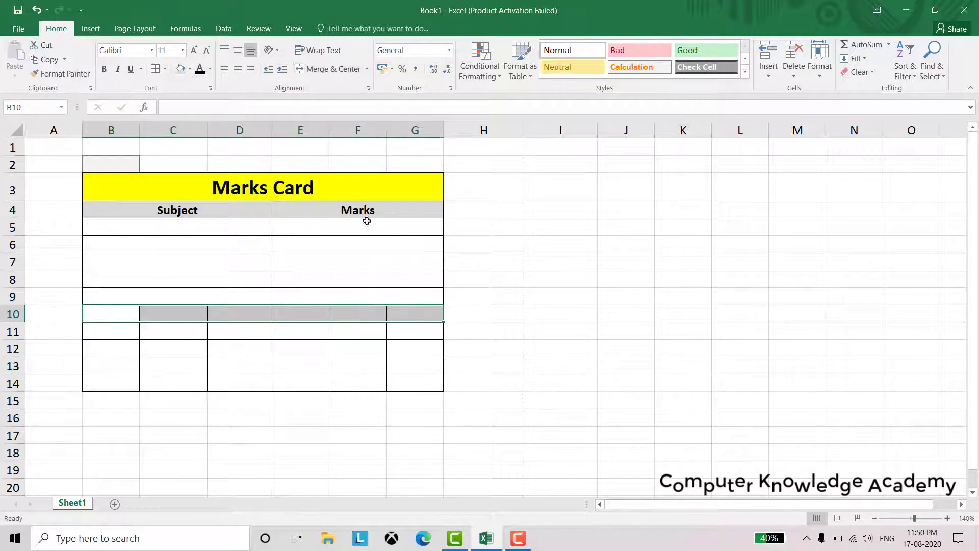
left_click(312, 70)
left_click(133, 334)
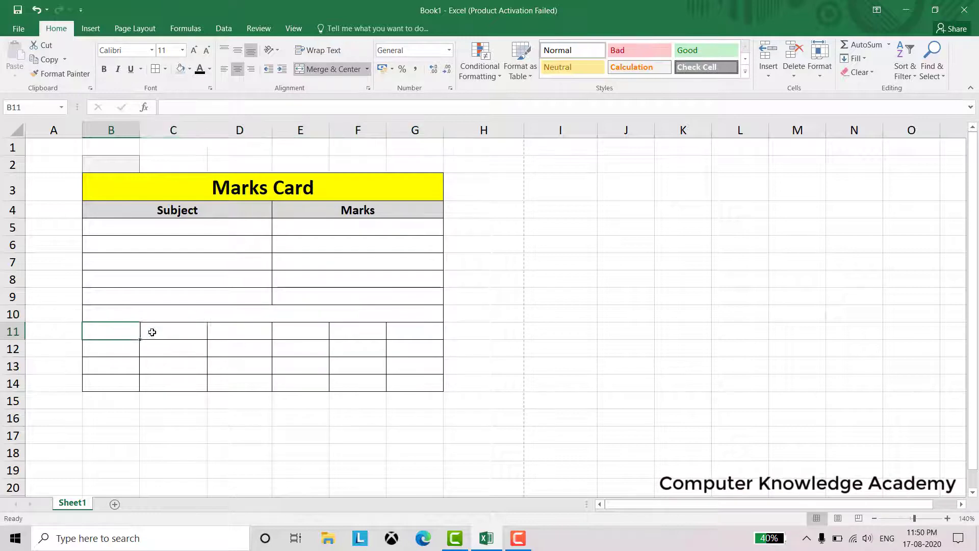
mouse_move(152, 332)
left_mouse_down()
mouse_move(136, 347)
mouse_move(163, 349)
left_mouse_up()
left_click(321, 69)
left_click(321, 69)
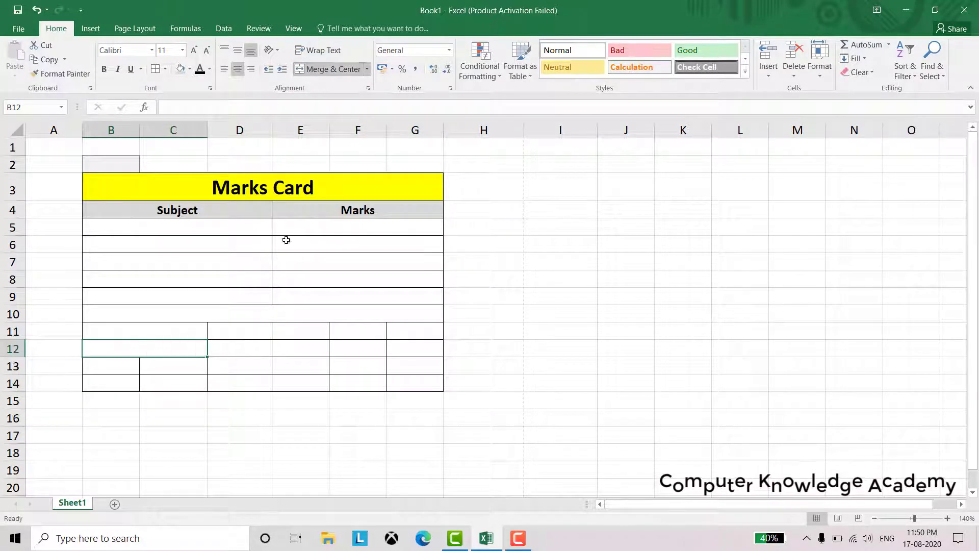
left_click_drag(124, 384, 153, 383)
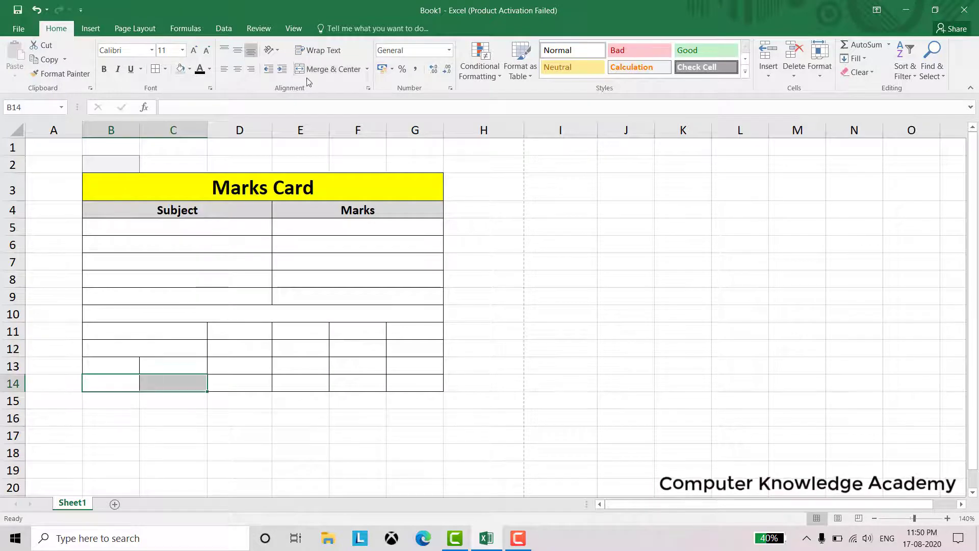
left_click(329, 69)
left_click(180, 329)
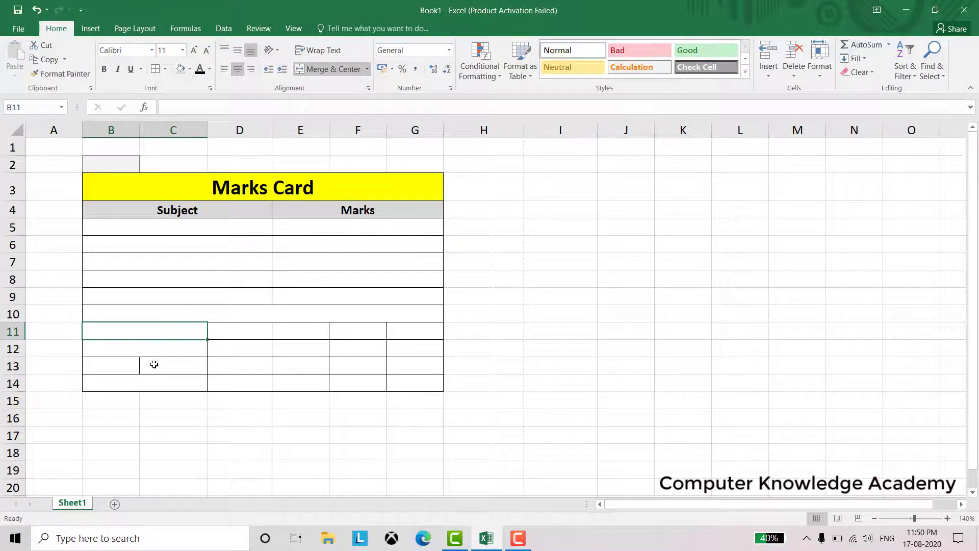
left_click(161, 230)
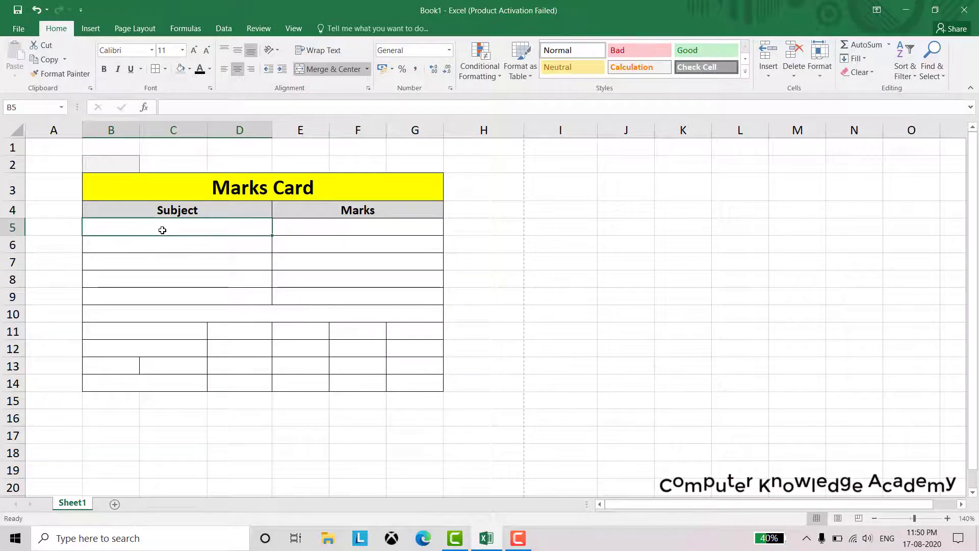
Enter Maths, Science, Social Study, English and Economy down B5:B9
type("Maths")
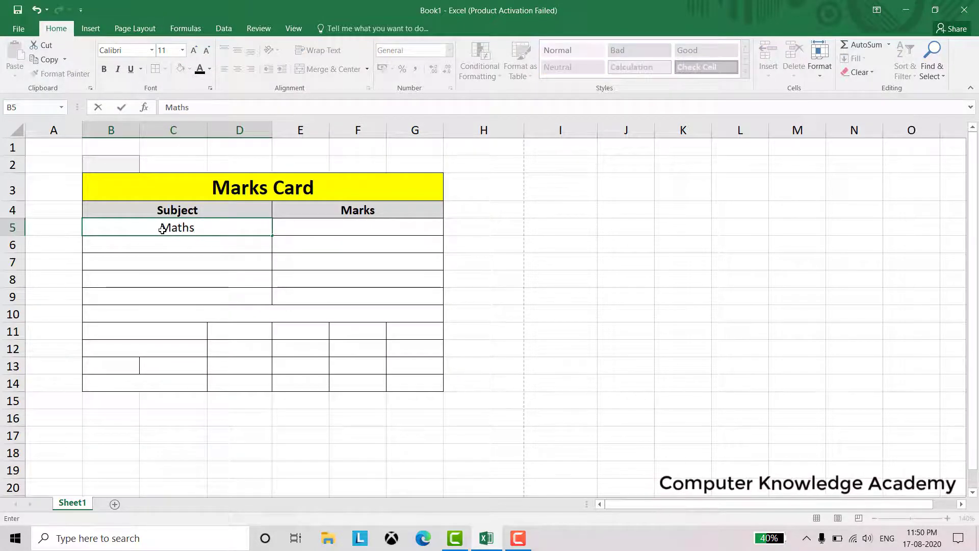
key("Return")
type("Sc")
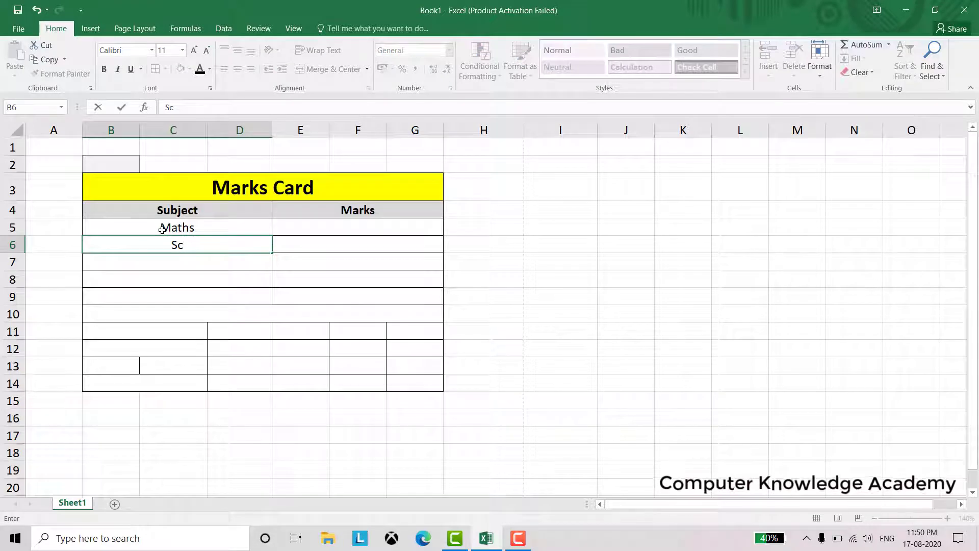
type("ience")
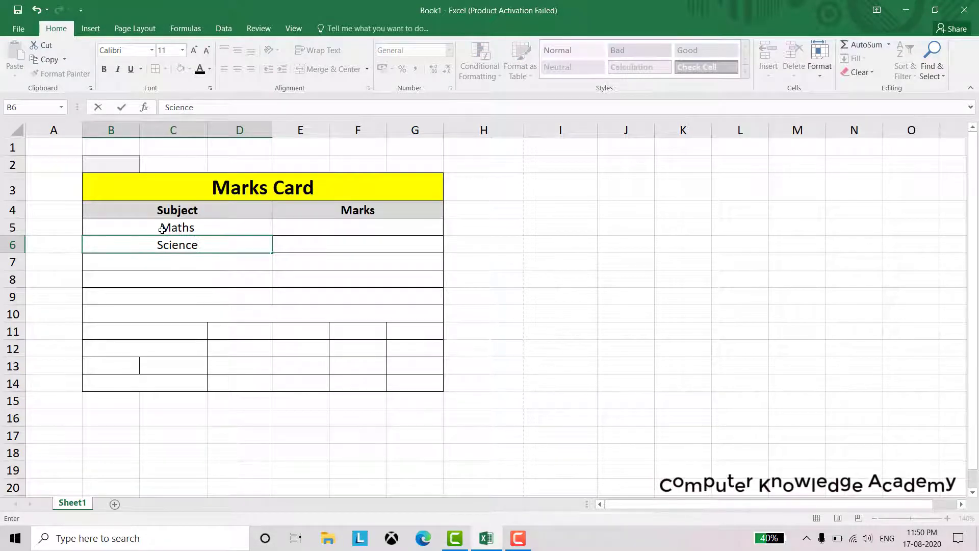
key("Return")
type("So")
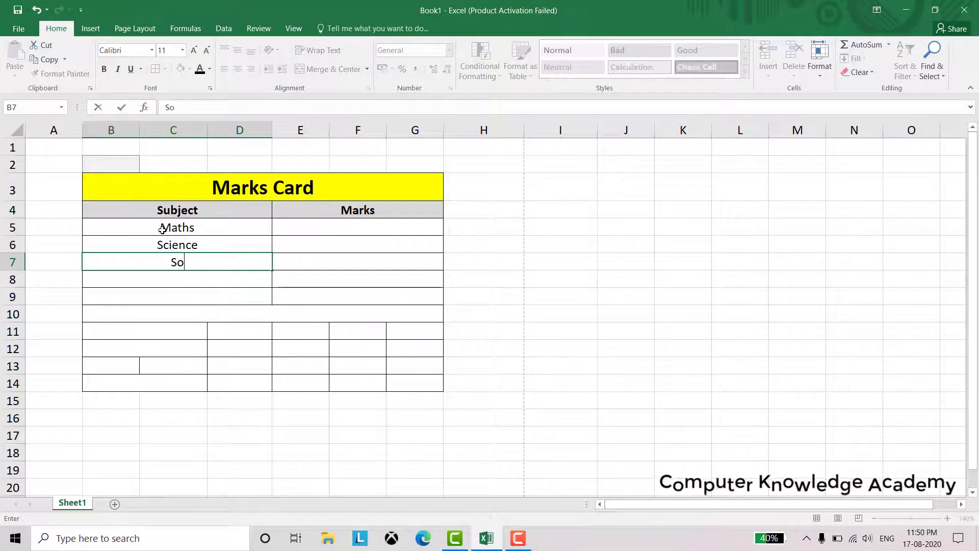
type("cial Study")
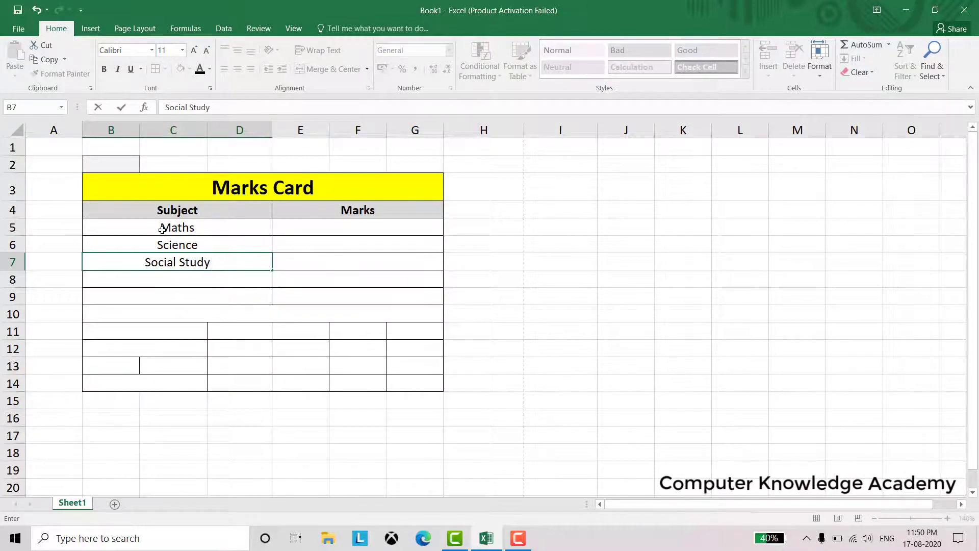
key("Return")
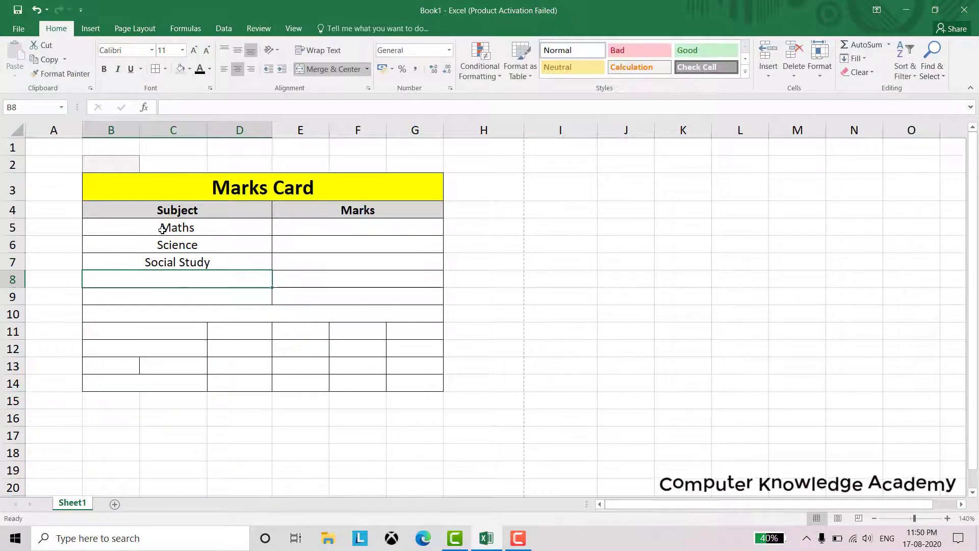
type("English")
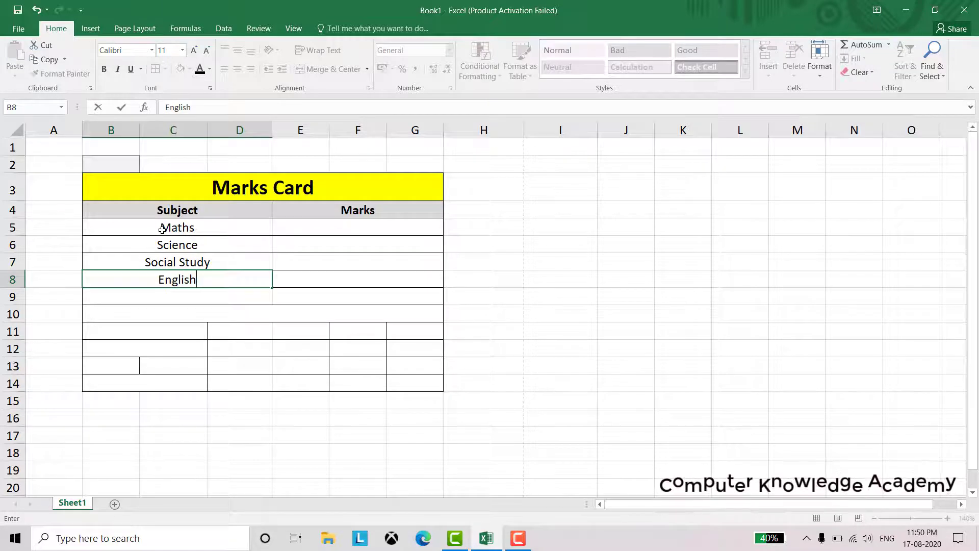
key("Return")
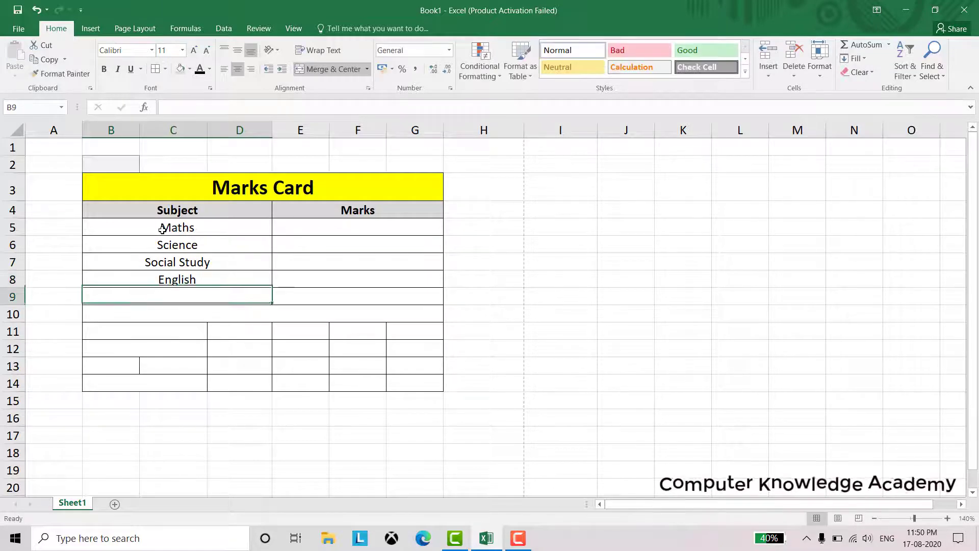
type("Economy")
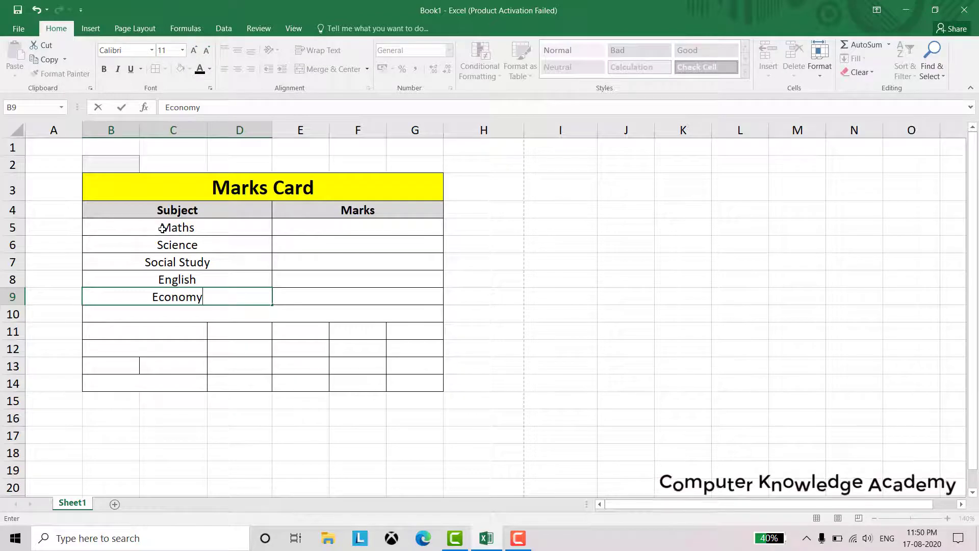
left_click(155, 336)
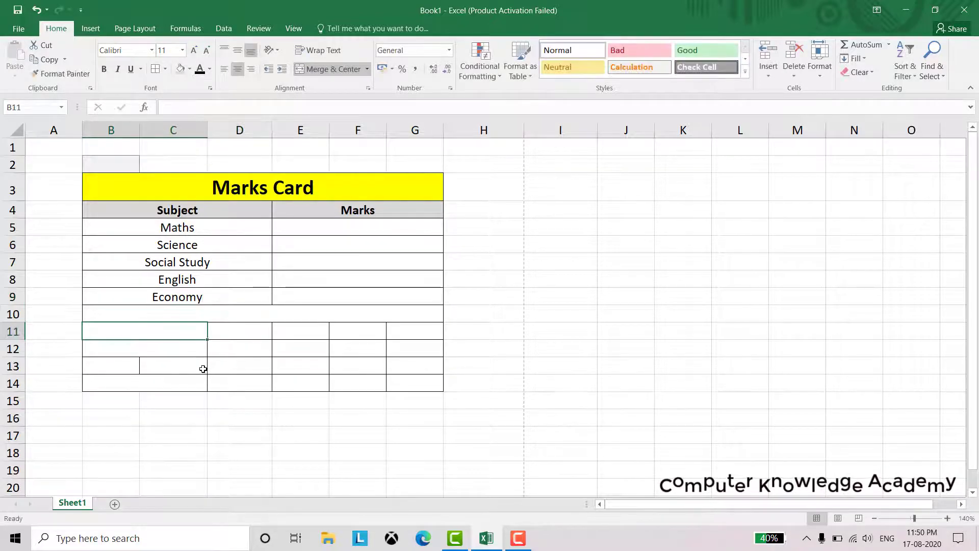
Re-merge rows 11, 12 and 14 so B11:E11, B12:E12 and B14:E14 are single cells
left_click_drag(192, 336, 320, 334)
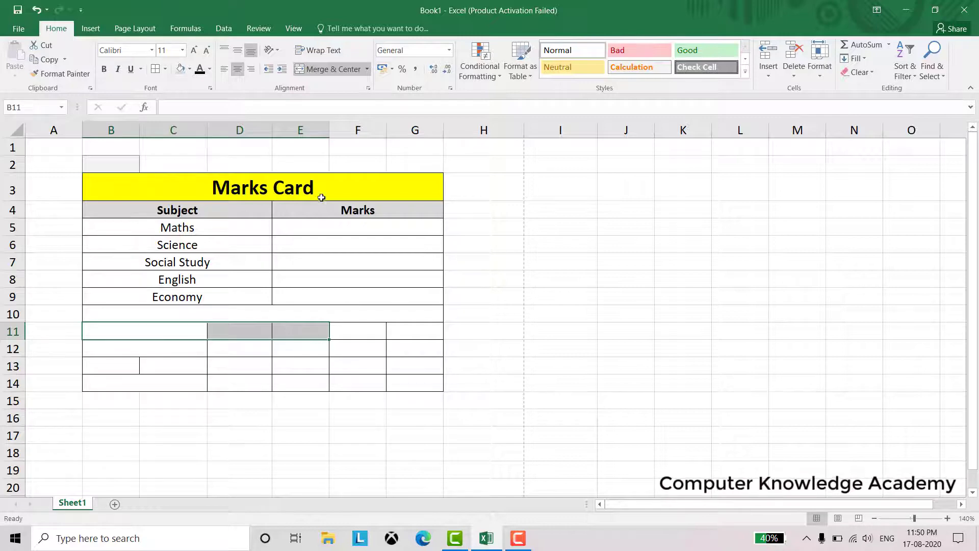
left_click(332, 68)
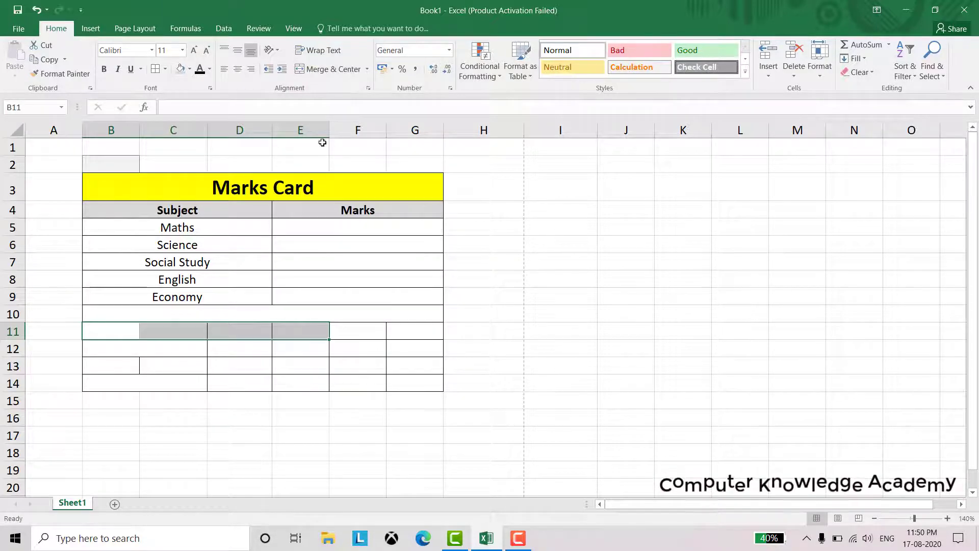
left_click(325, 69)
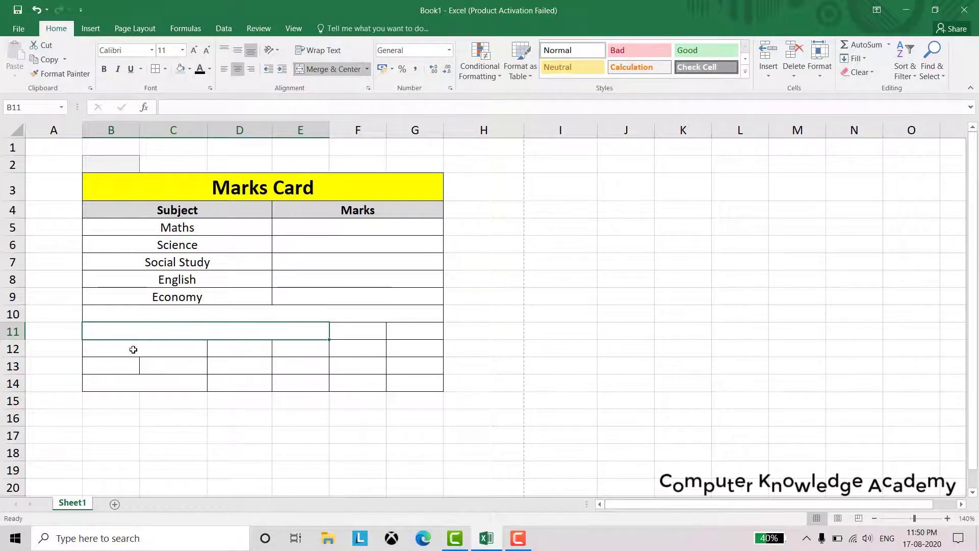
left_click_drag(131, 347, 313, 341)
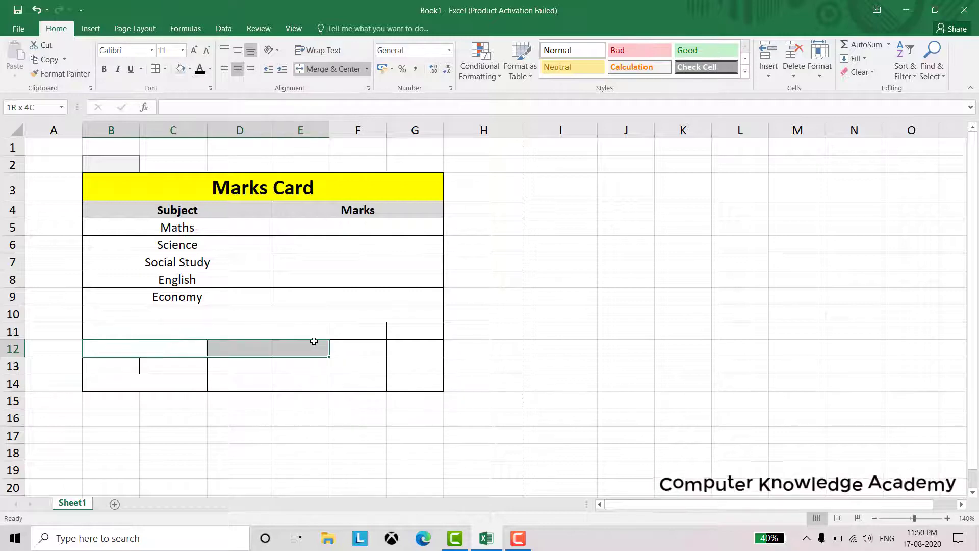
left_click(329, 68)
left_click(329, 69)
left_click_drag(203, 386, 289, 386)
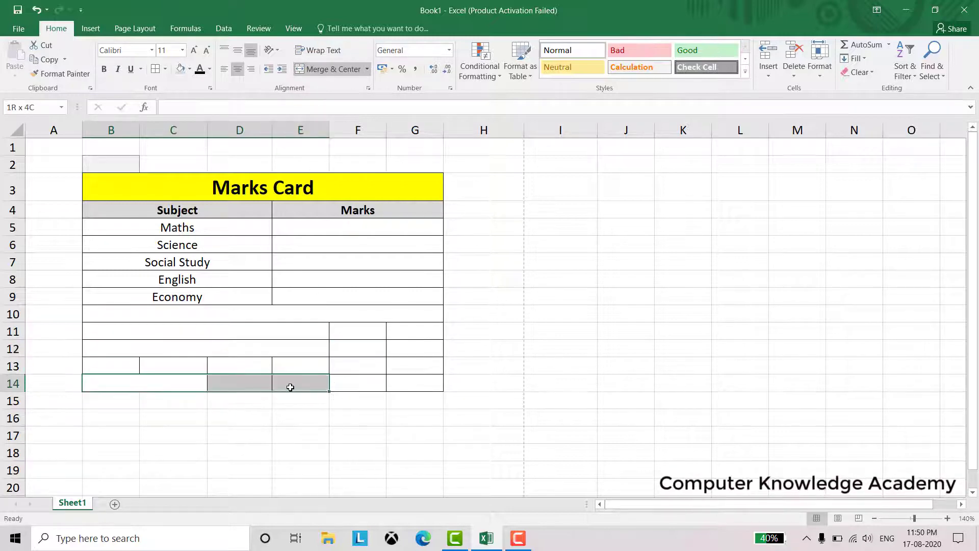
left_click(322, 71)
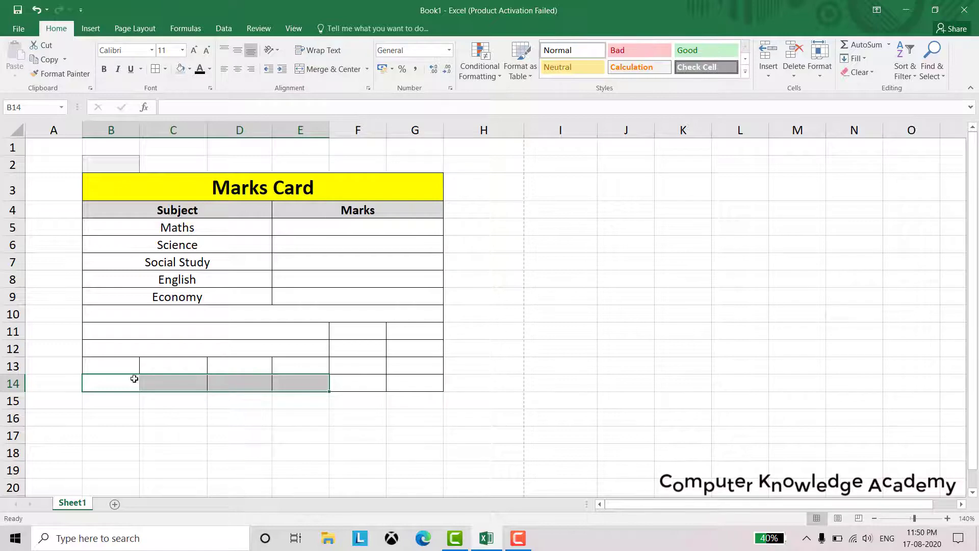
left_click(329, 69)
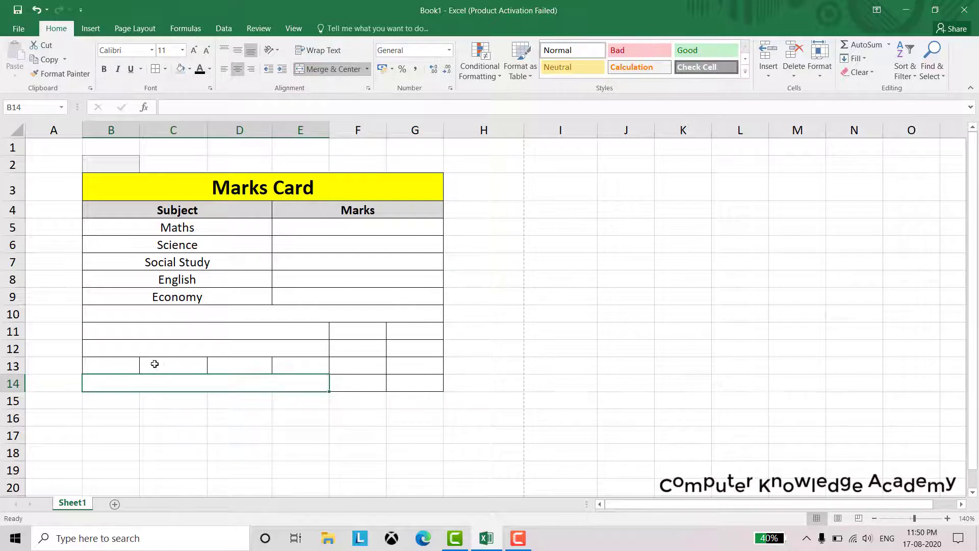
Merge B13:G13 into one table-wide cell
left_click_drag(112, 366, 408, 348)
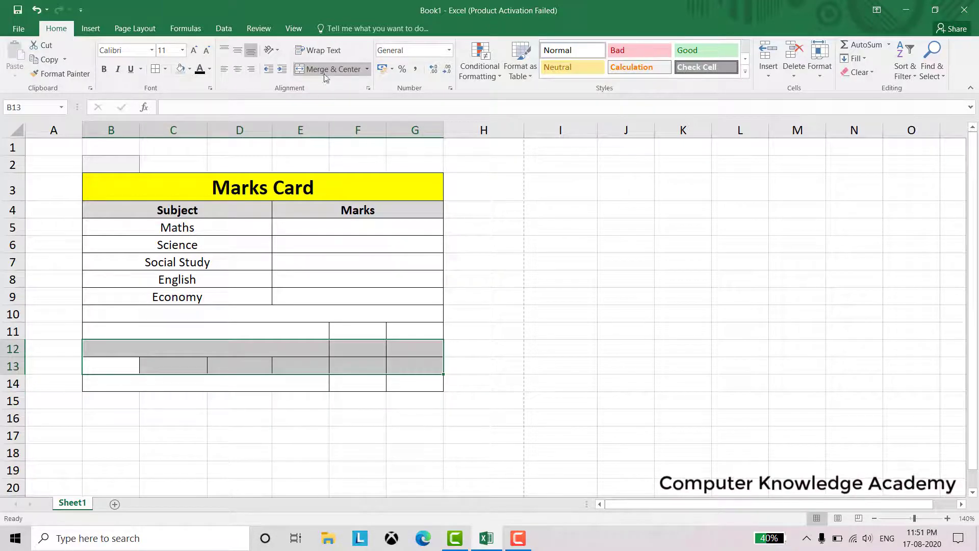
left_click_drag(119, 362, 403, 376)
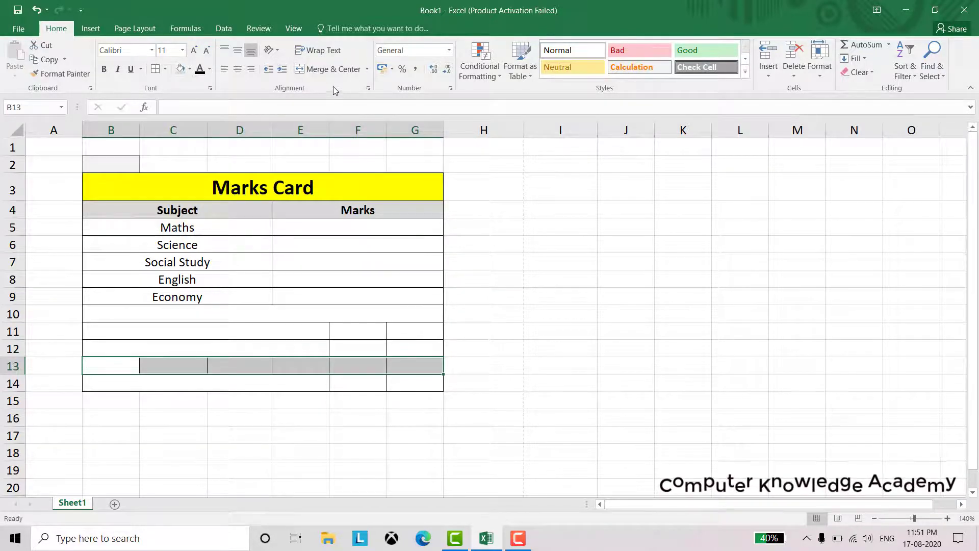
left_click(323, 70)
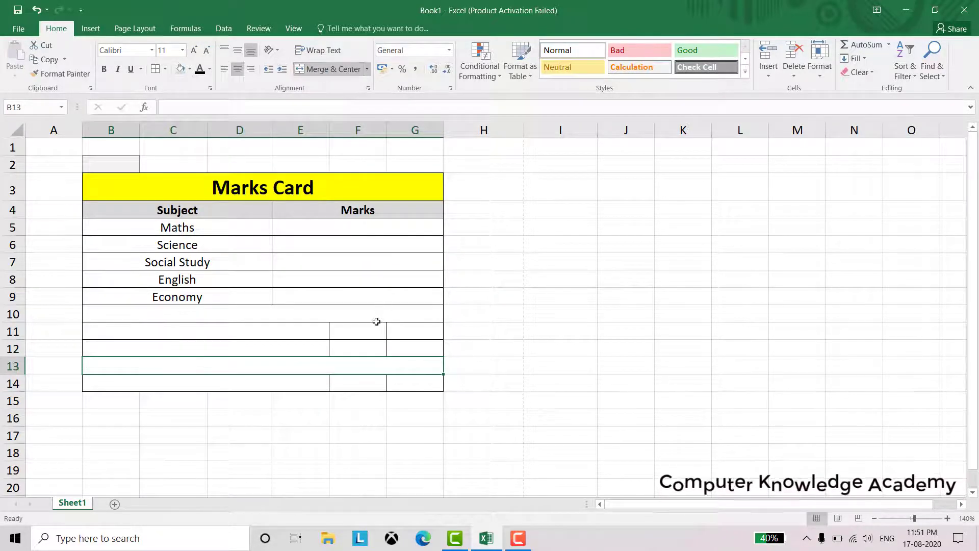
Merge F11:G11, F12:G12 and F14:G14 into single cells
left_click_drag(376, 327, 399, 350)
left_click(334, 69)
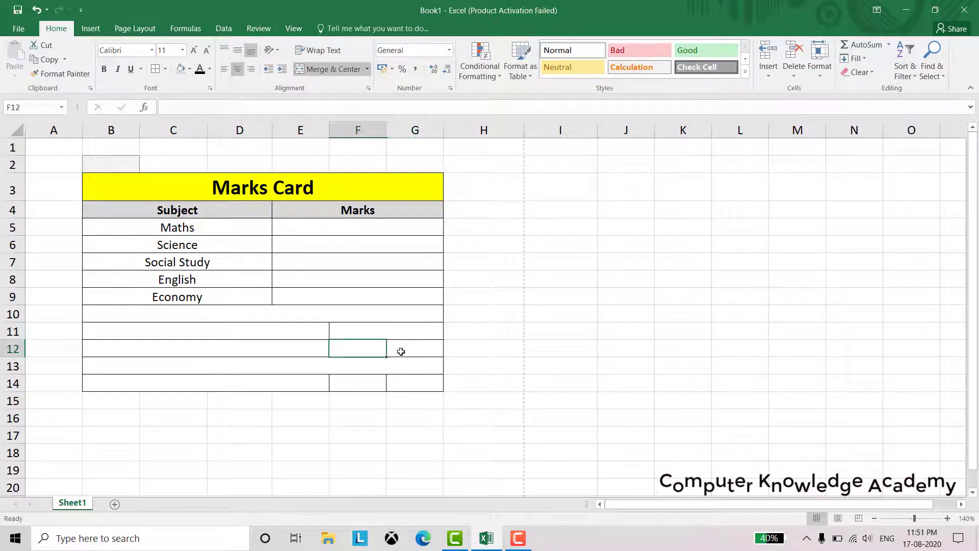
left_click(325, 69)
left_click_drag(381, 385, 400, 384)
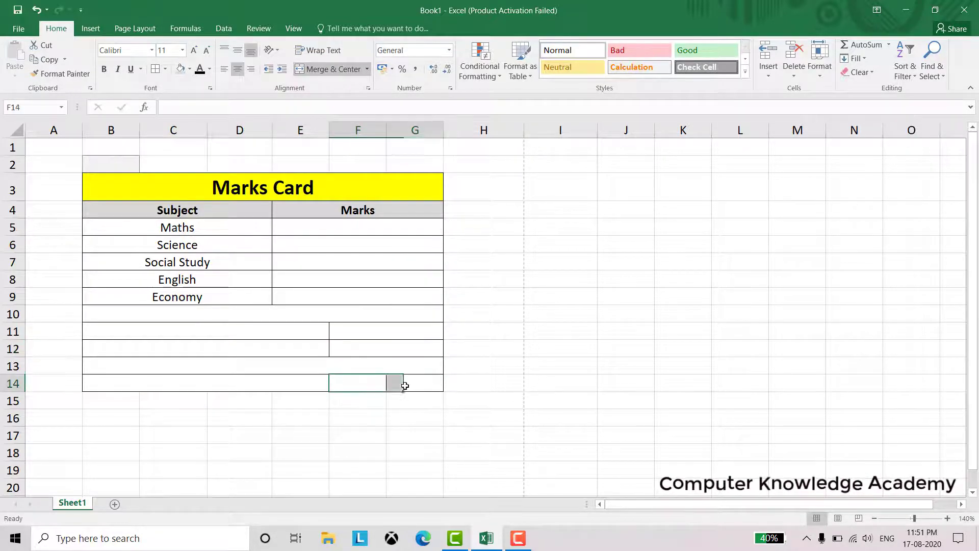
left_click(338, 67)
left_click(317, 193)
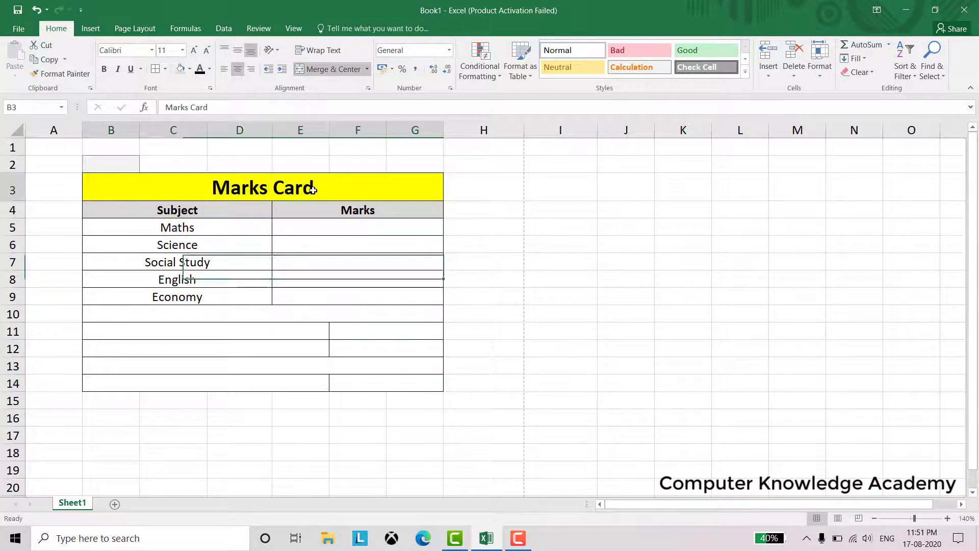
Fill the Marks Card title orange and cells F11, F12 and F14 yellow
left_click(189, 68)
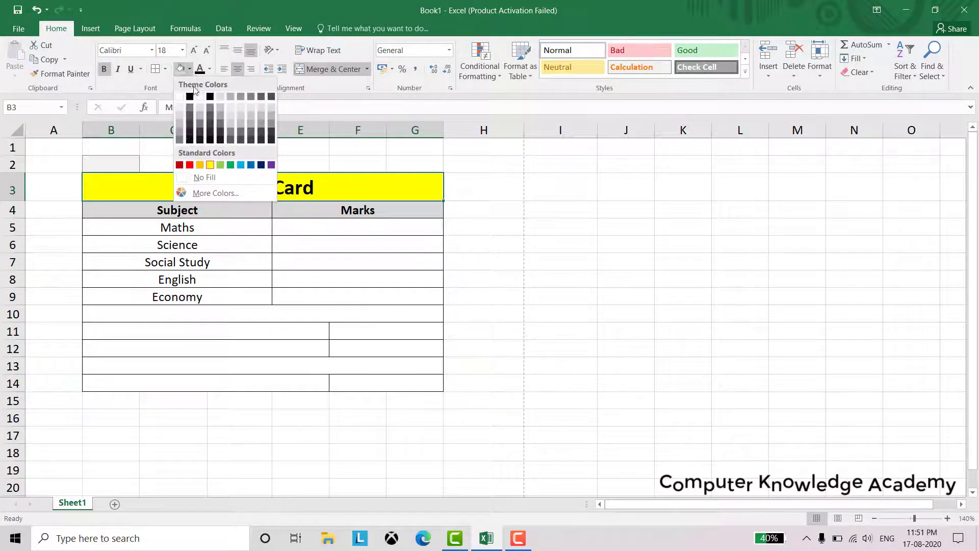
left_click(199, 165)
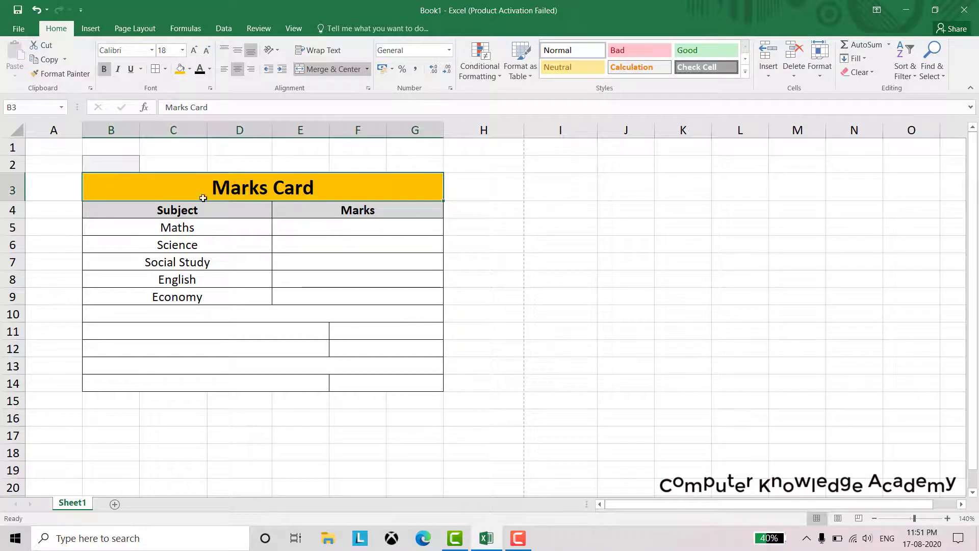
left_click(365, 332)
left_click(189, 69)
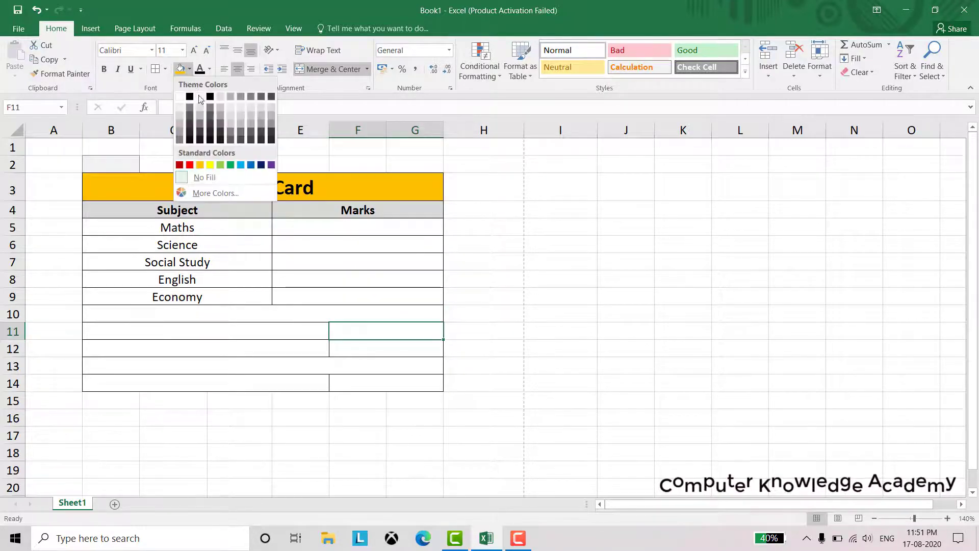
left_click(210, 166)
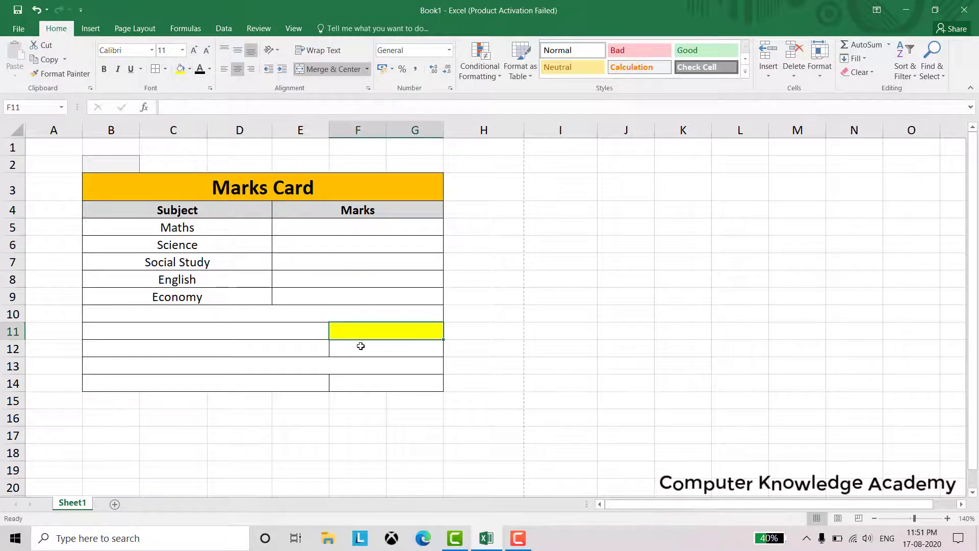
left_click(361, 346)
left_click(189, 68)
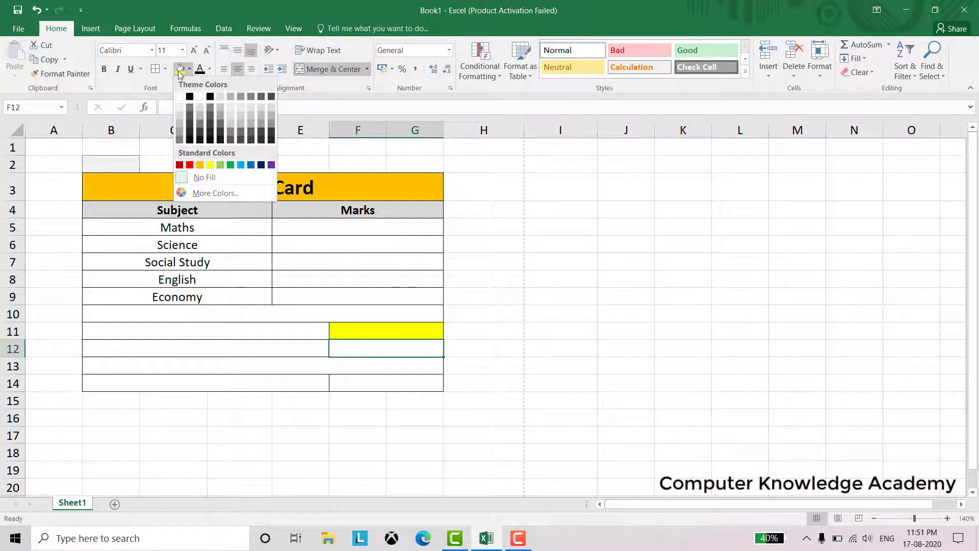
left_click(210, 166)
left_click(351, 383)
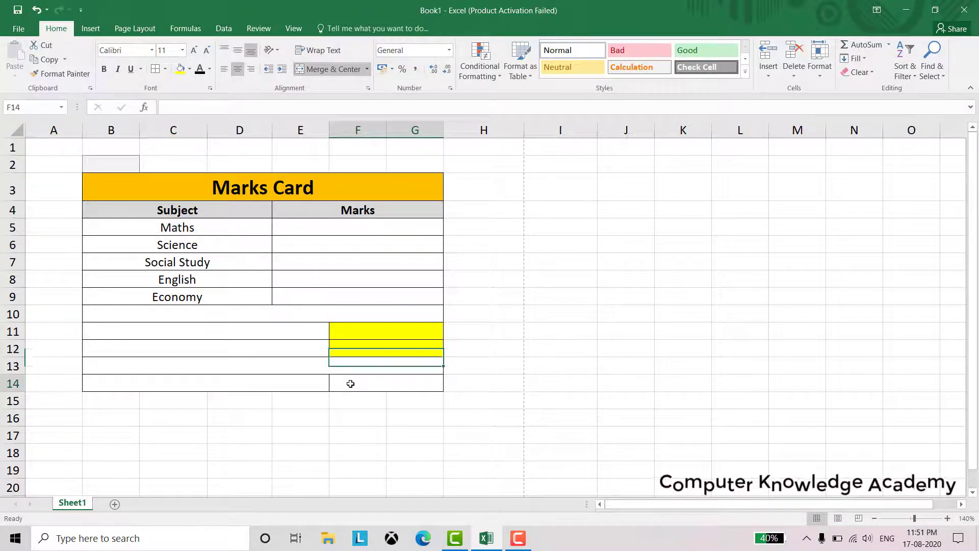
left_click(180, 70)
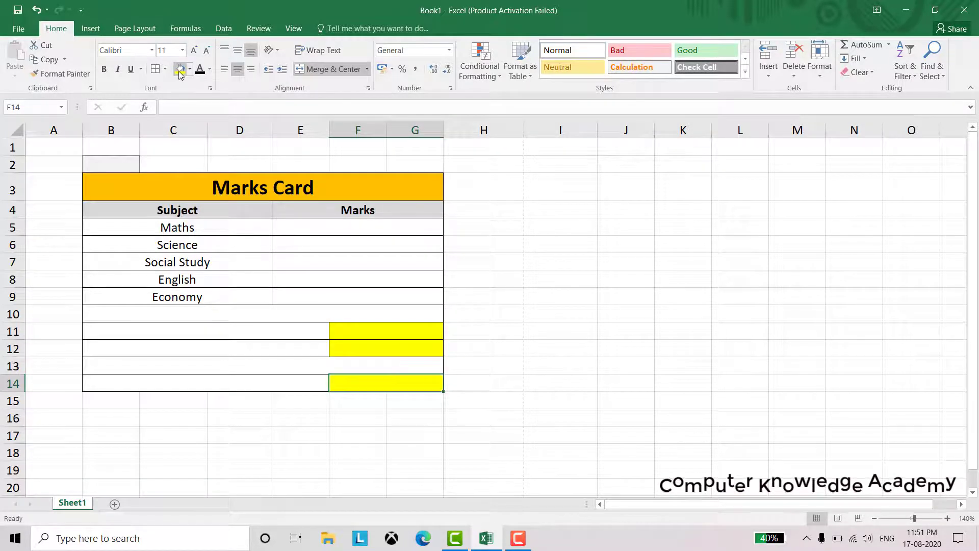
Enter 'Total' in merged cell B11
left_click(280, 333)
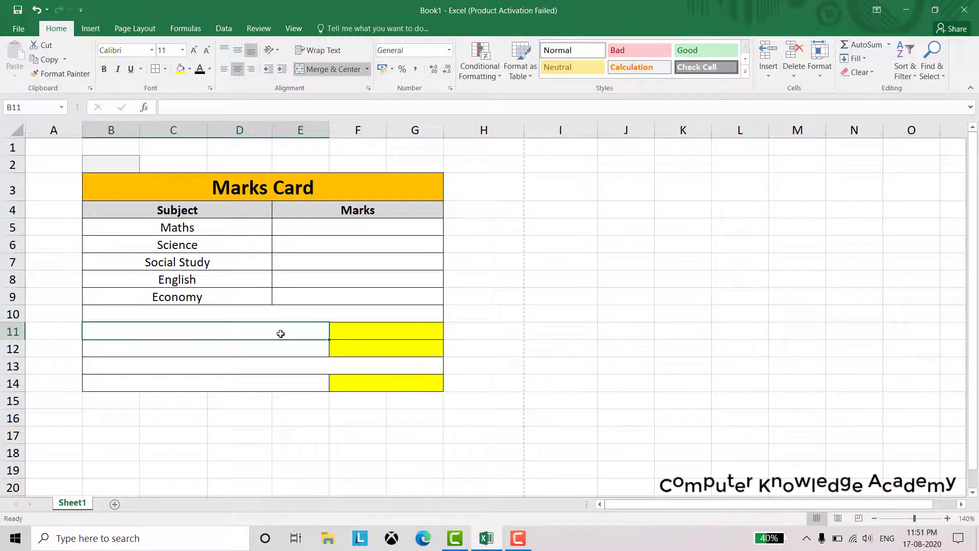
type("Total")
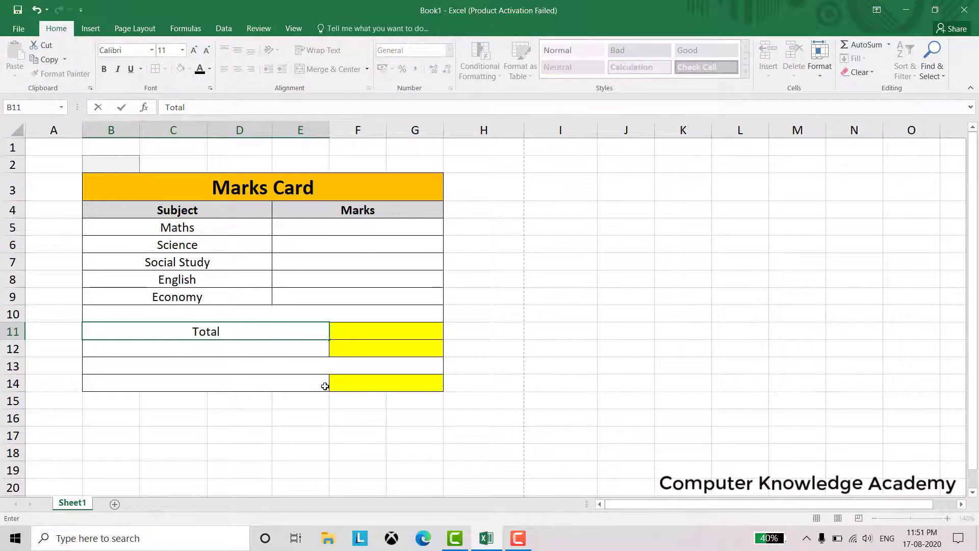
left_click(262, 344)
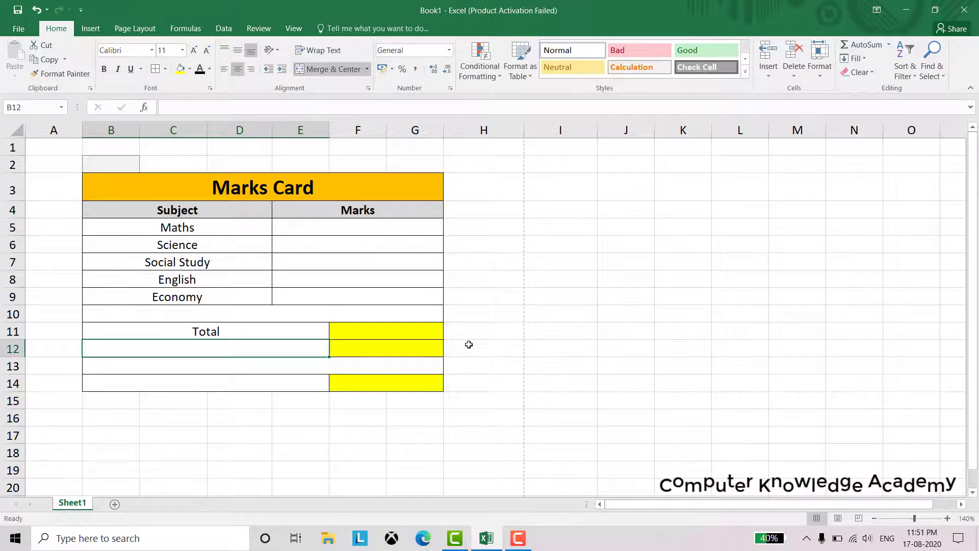
Label B12 'Average / Percentage' below the Total row
type("Average")
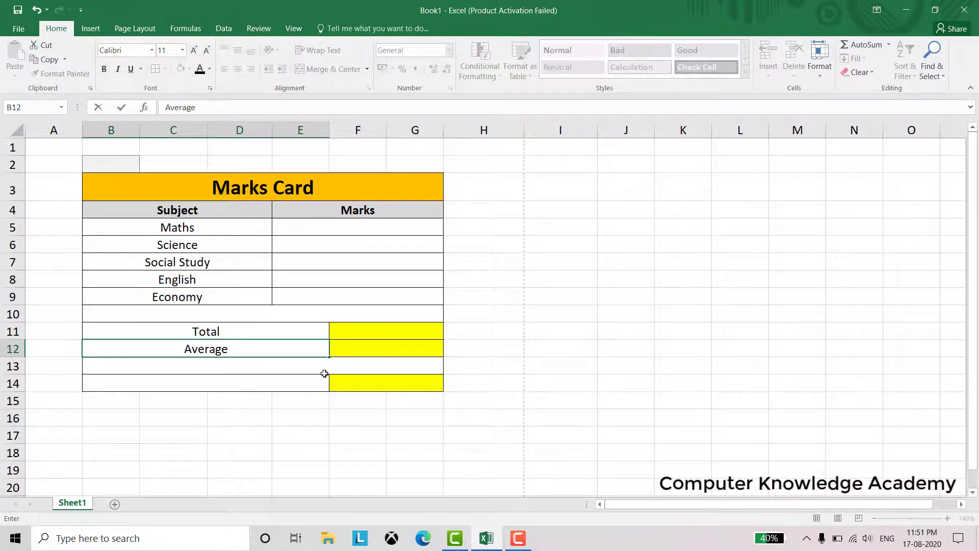
left_click(284, 388)
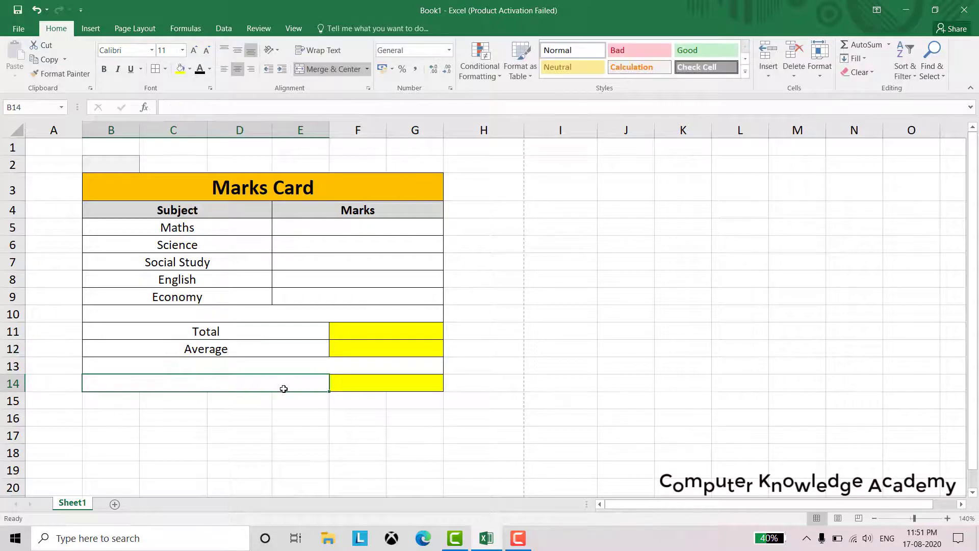
double_click(262, 350)
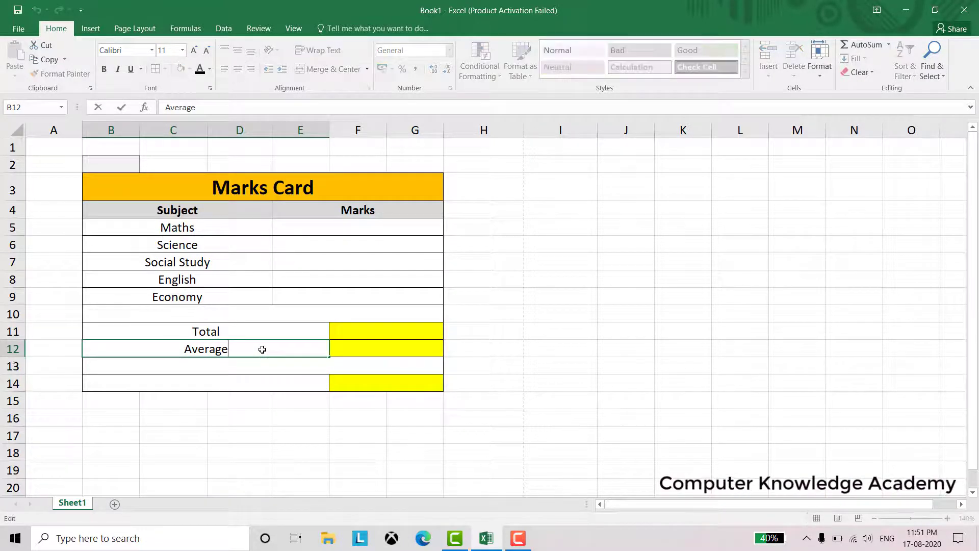
type("/ Percentage")
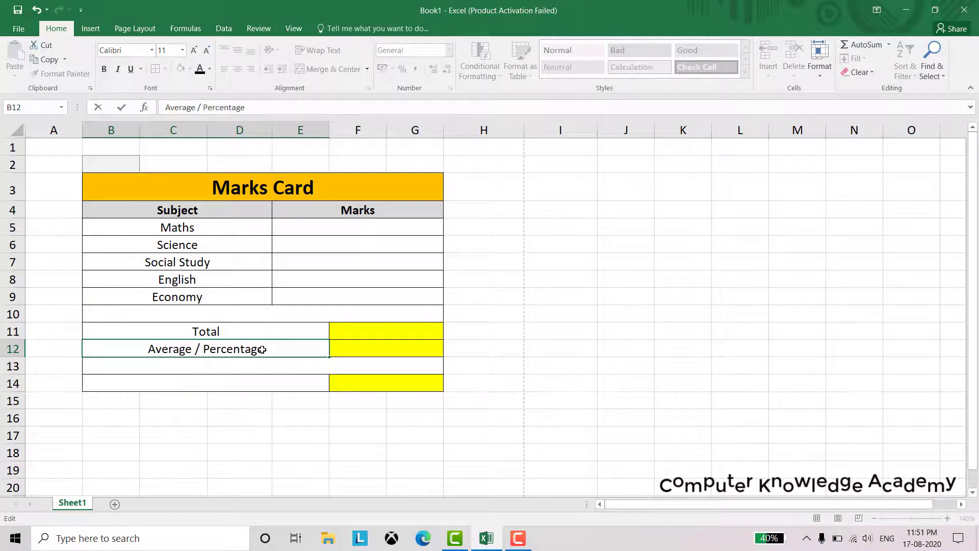
key("Return")
key("Return")
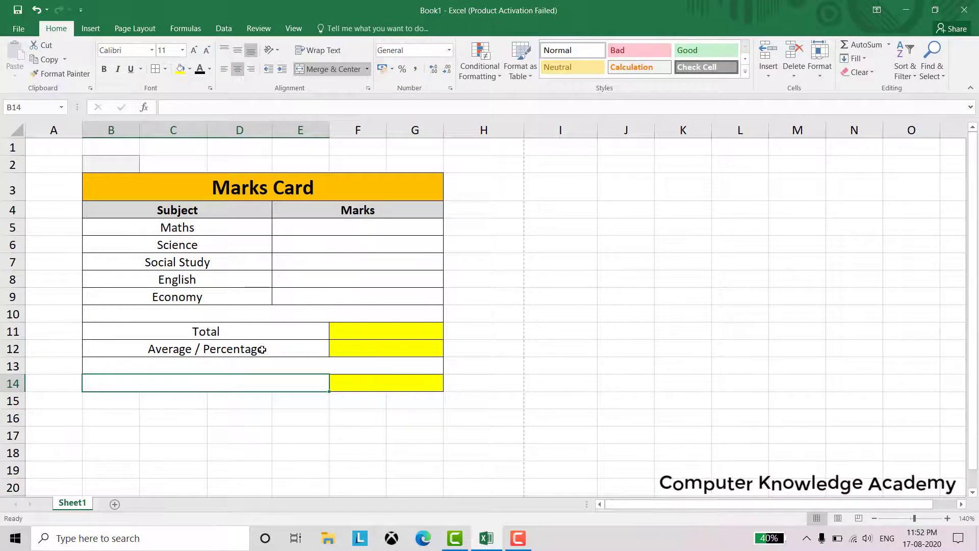
Type the label 'Class' into B14, correcting a typo
type("Cla")
type("ss")
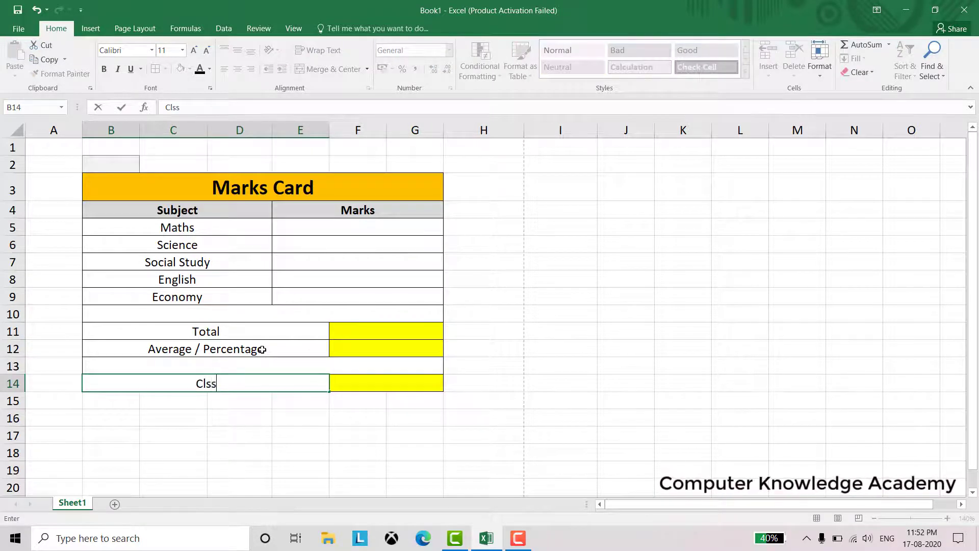
key("BackSpace")
key("BackSpace")
type("ass")
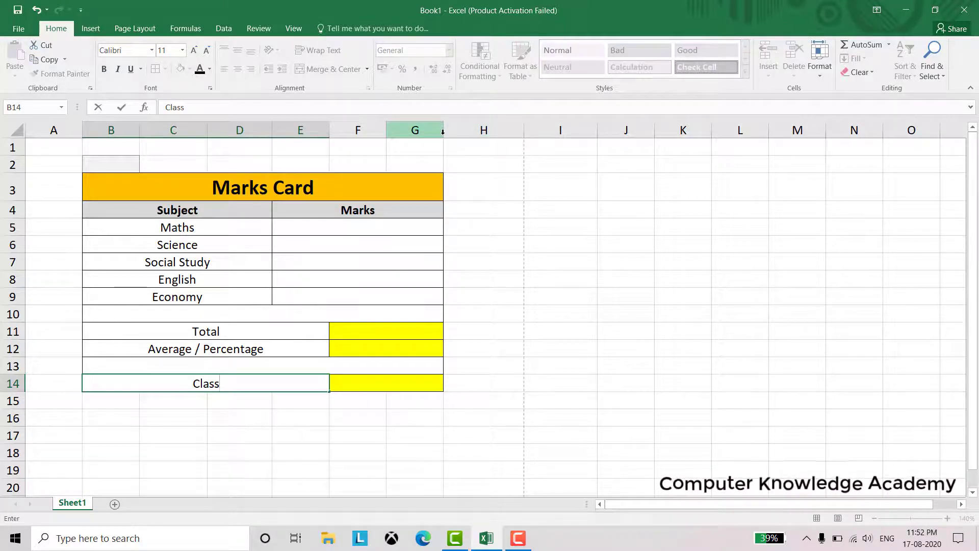
left_click(435, 181)
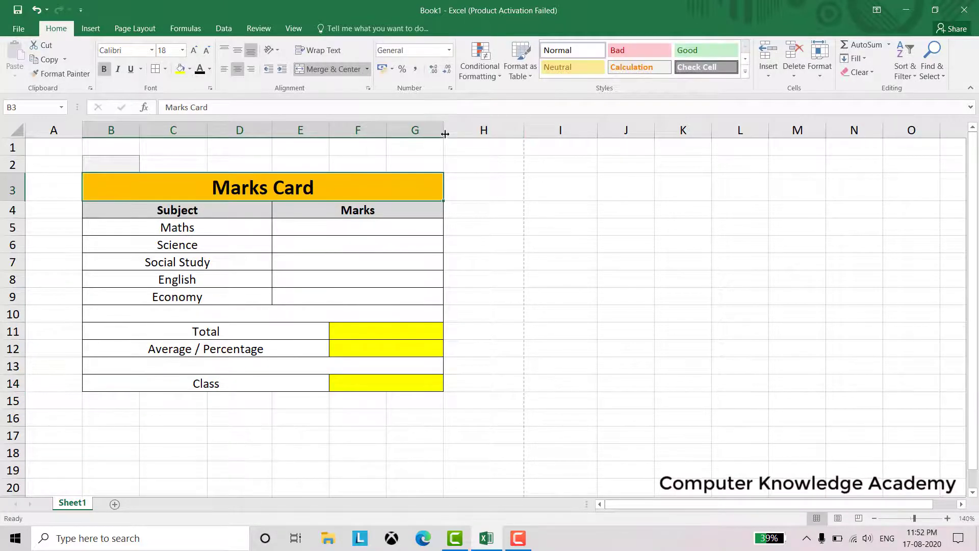
left_click_drag(444, 133, 472, 134)
left_click(425, 228)
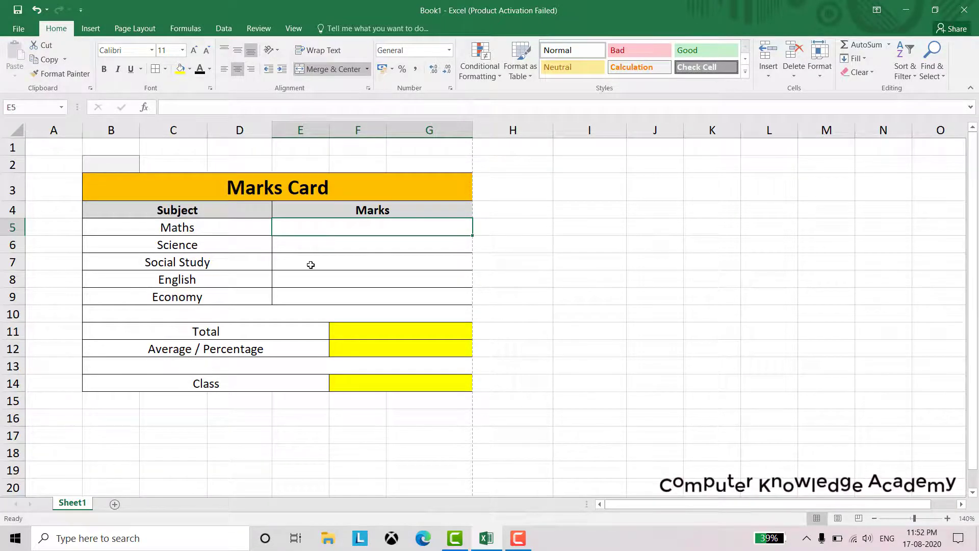
type("56")
key("Return")
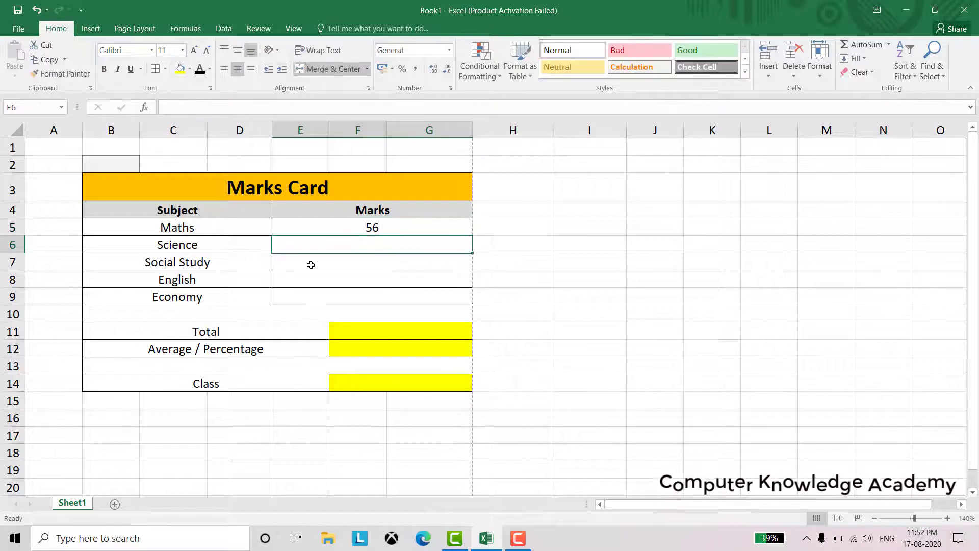
type("68")
key("Return")
type("74")
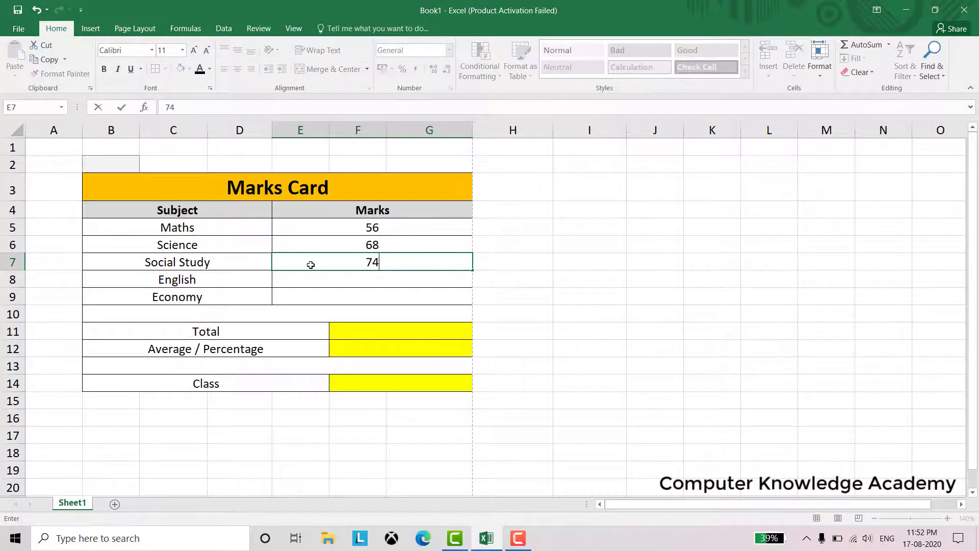
key("Return")
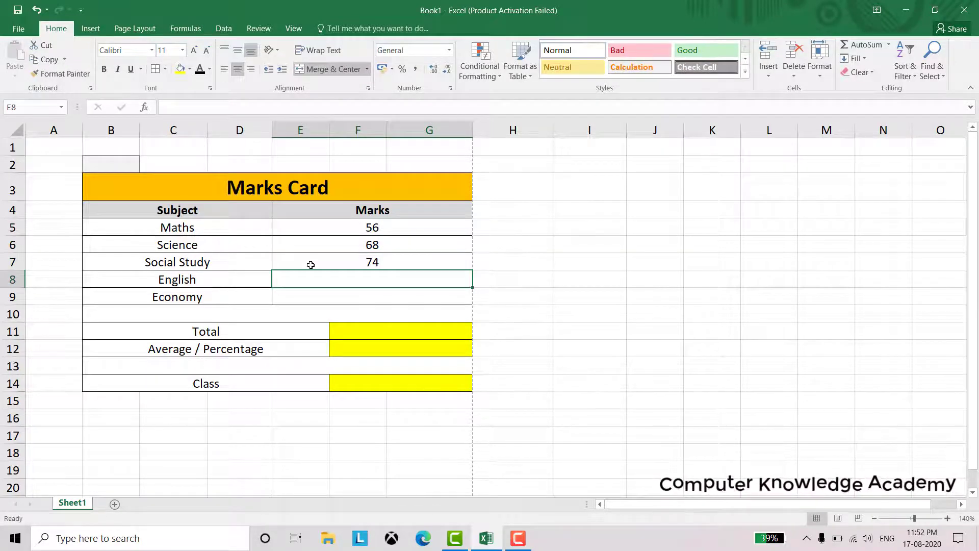
type("89")
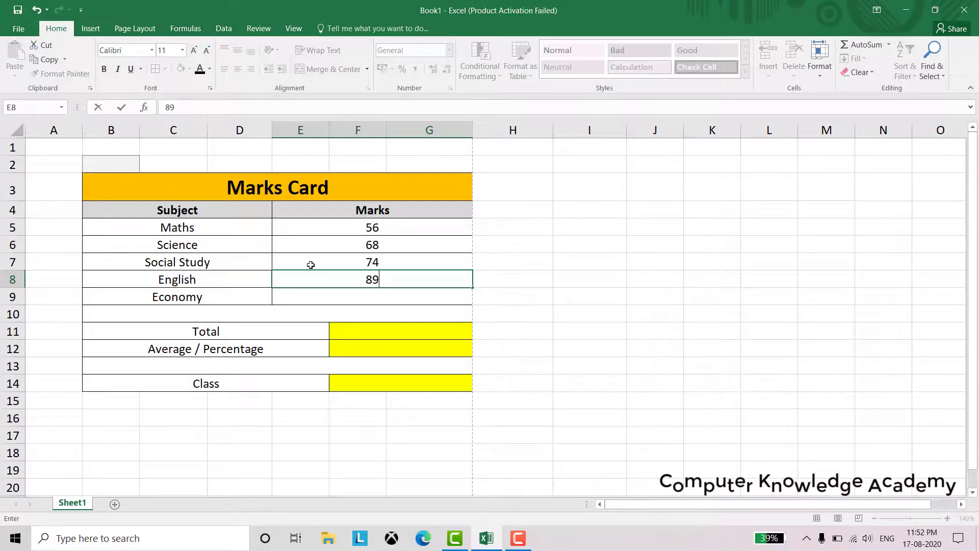
key("Return")
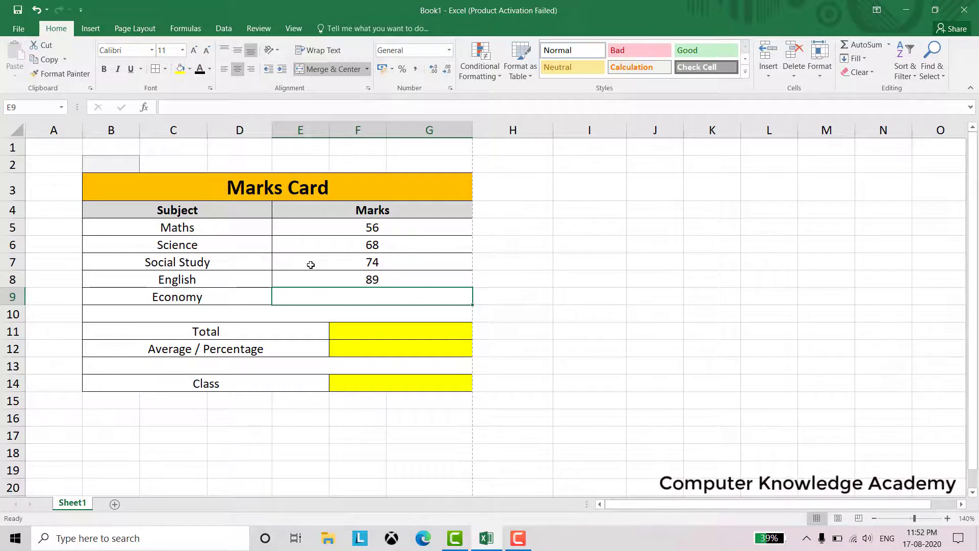
type("92")
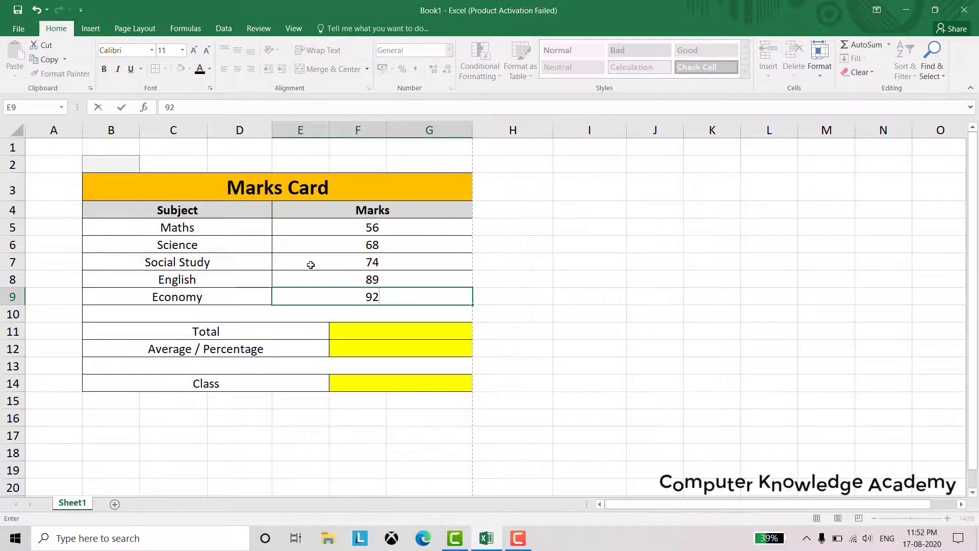
key("Return")
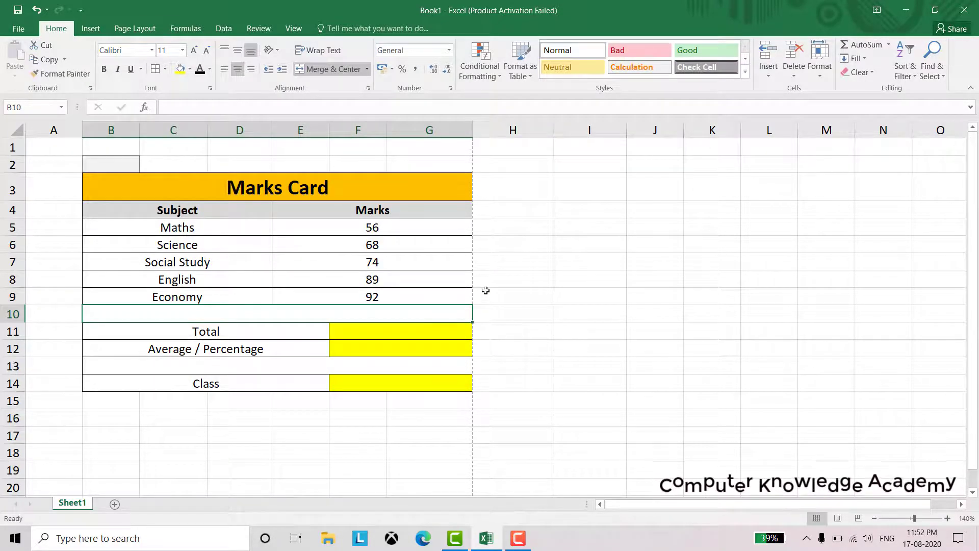
left_click(561, 326)
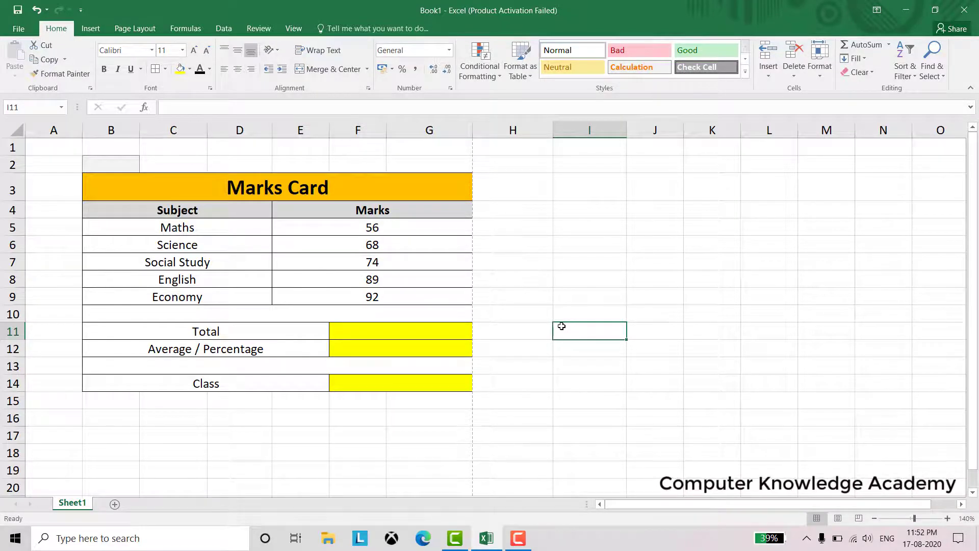
left_click_drag(400, 226, 410, 296)
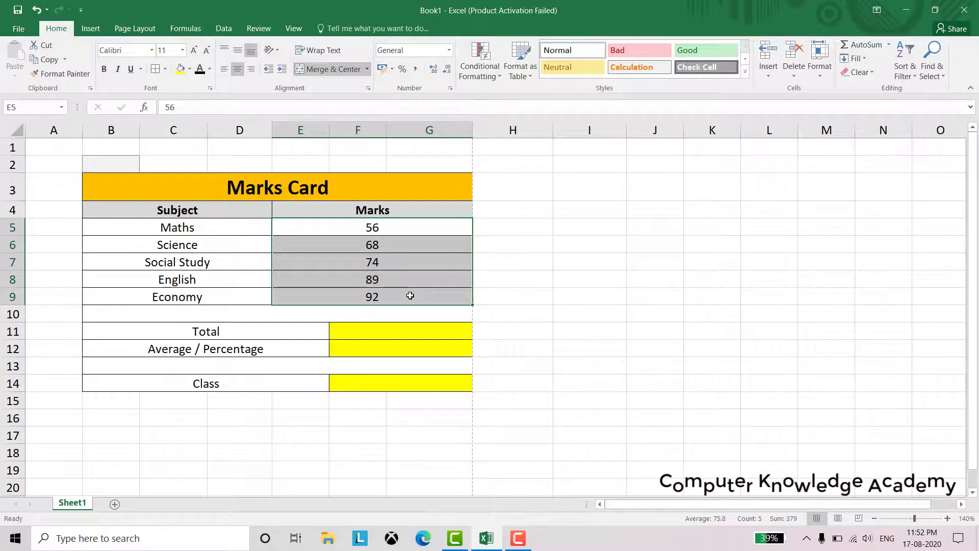
left_click(399, 329)
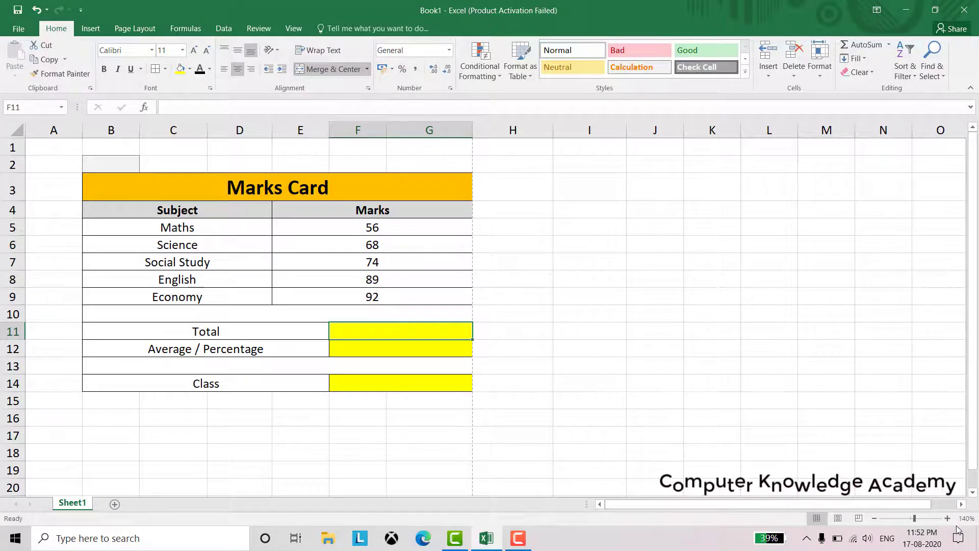
Zoom in and start a SUM formula in F11, fixing the mistyped function name
left_click(947, 519)
left_click(948, 518)
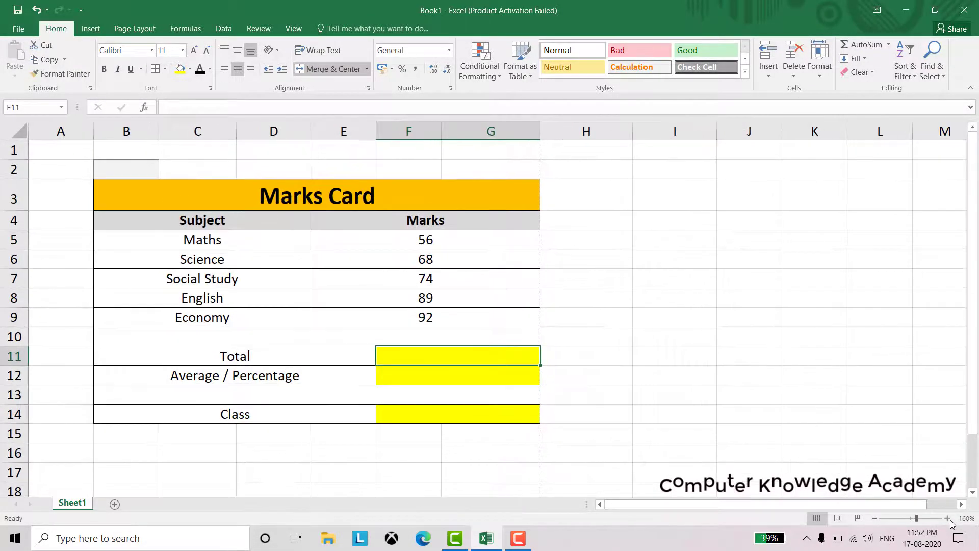
left_click(947, 519)
type("=")
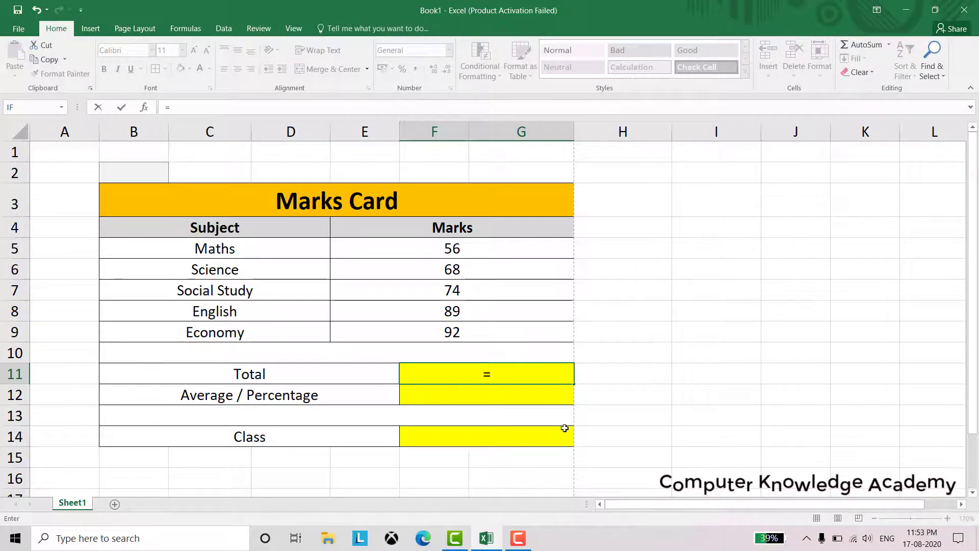
type("Sum")
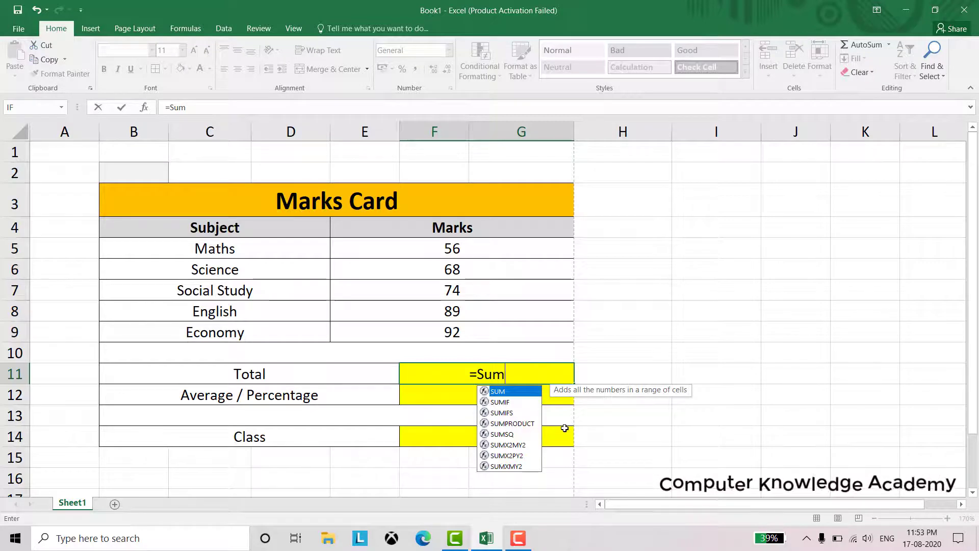
key("Return")
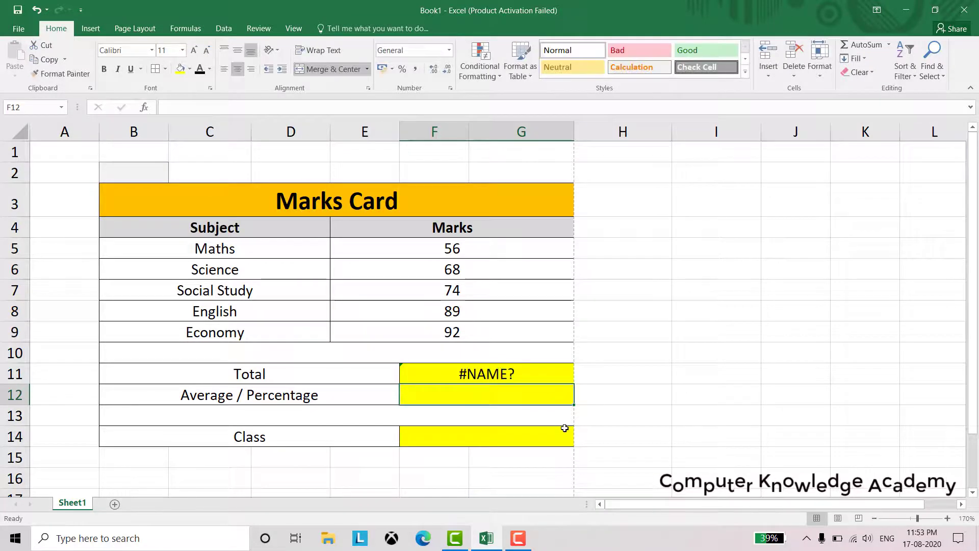
key("Up")
key("F2")
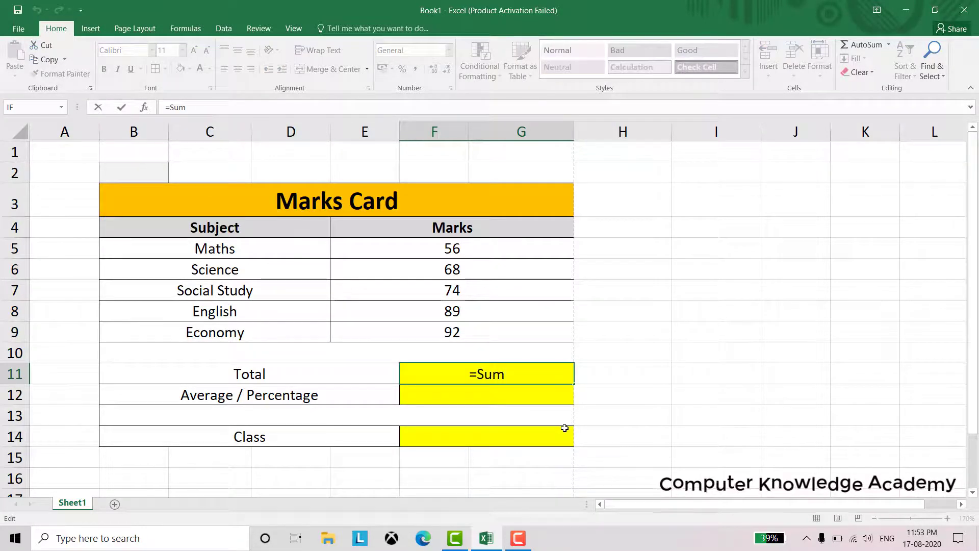
key("BackSpace")
key("BackSpace")
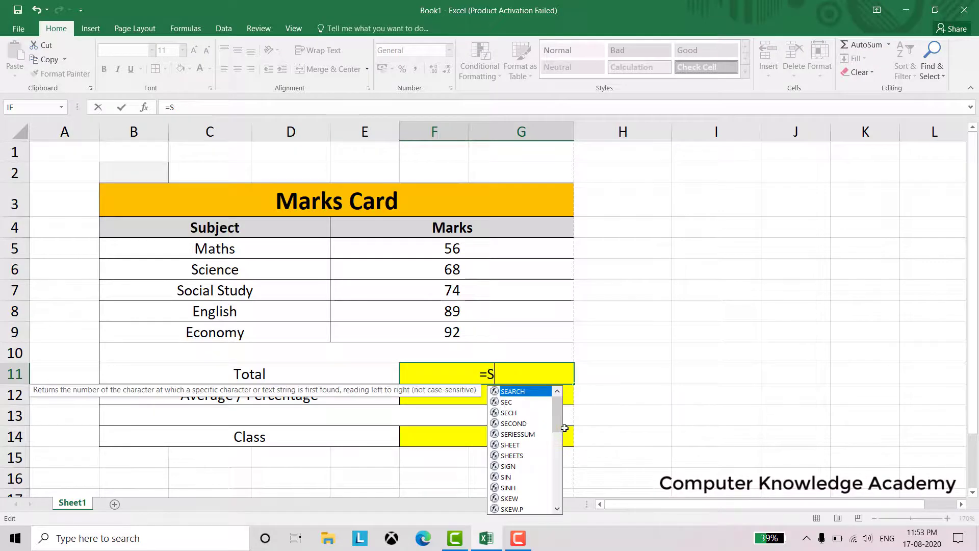
type("um")
key("Tab")
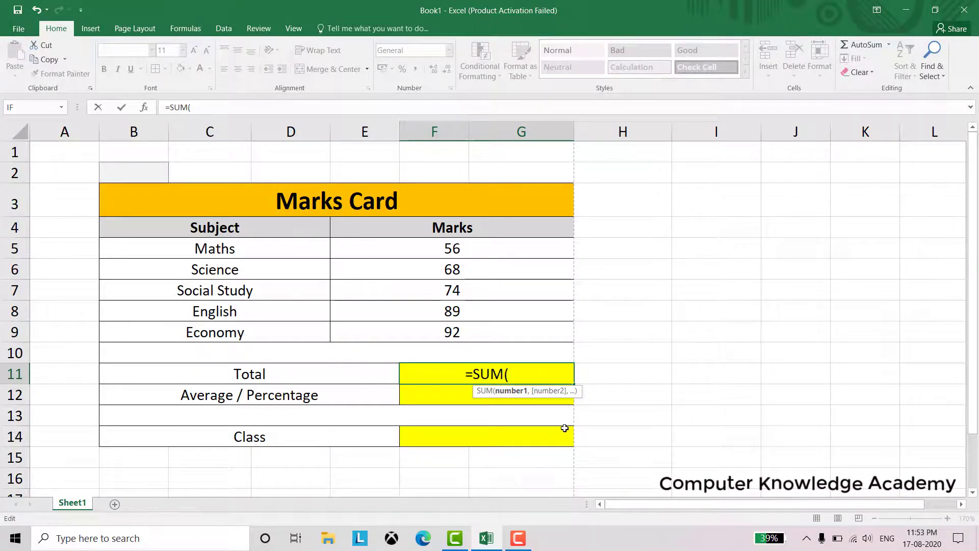
Complete the formula as =SUM(E5:G9) over the five marks, giving 379
left_click(479, 249)
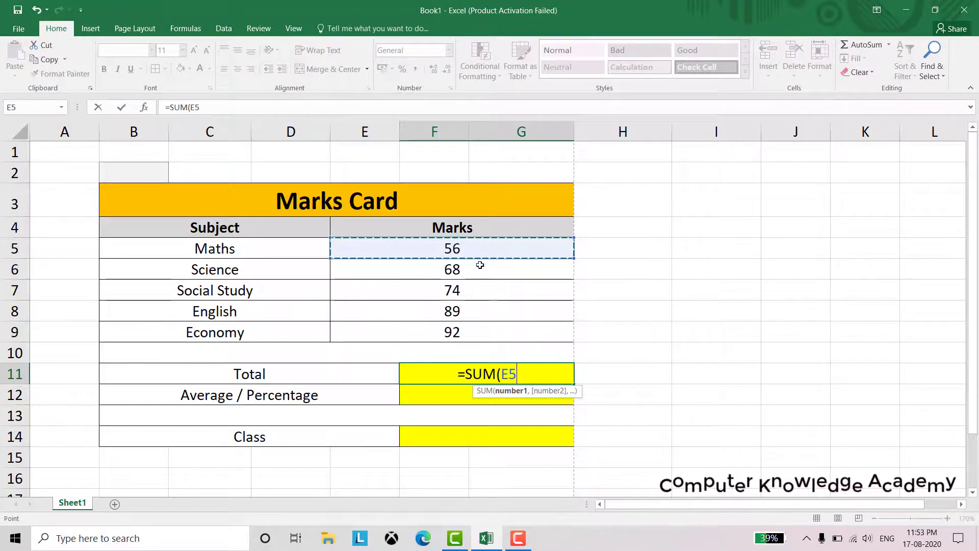
left_click_drag(479, 265, 482, 331)
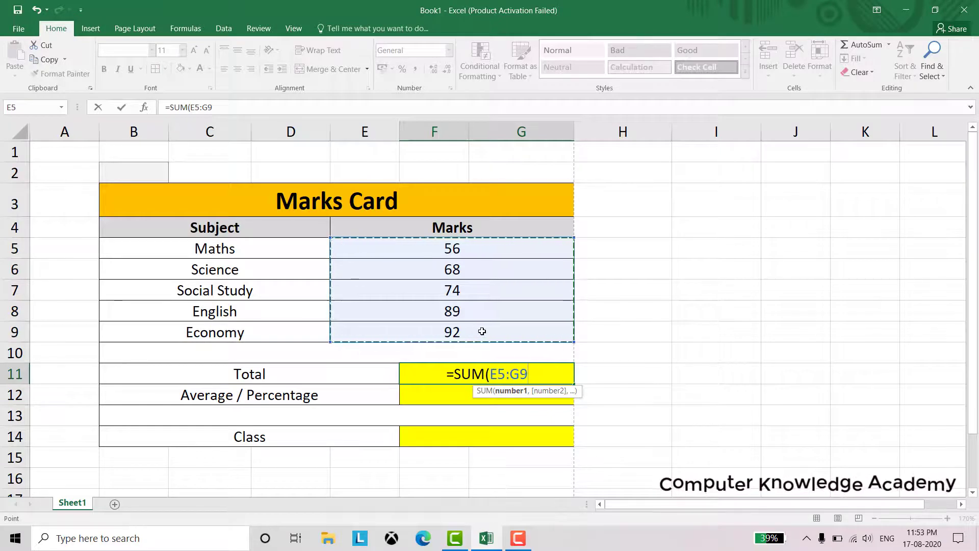
type(")")
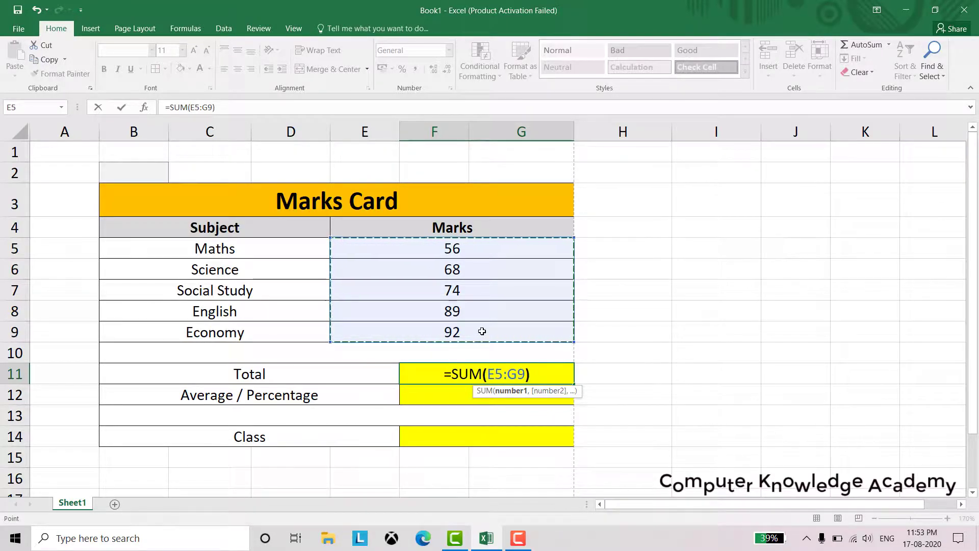
key("Return")
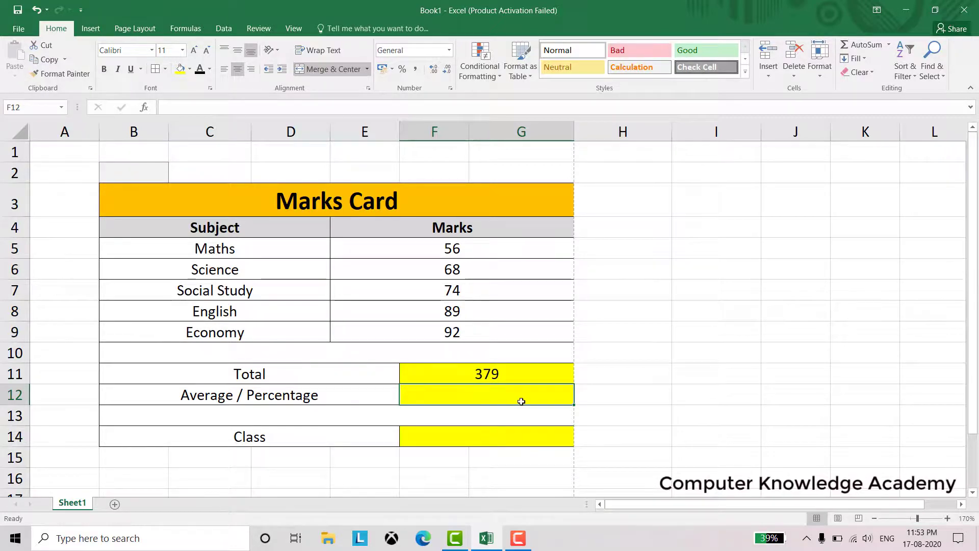
Enter =AVERAGE(F11/5) in the Average / Percentage cell F12
type("=")
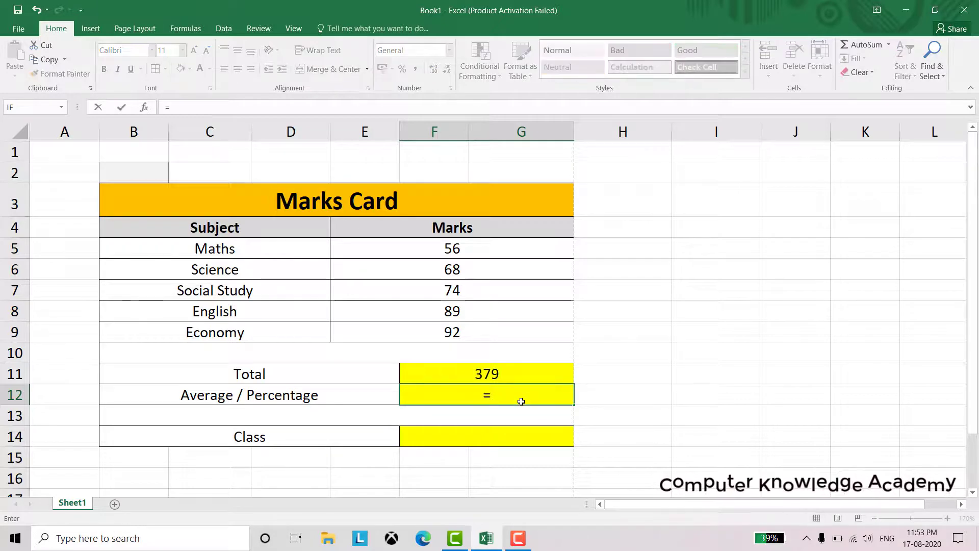
type("AV")
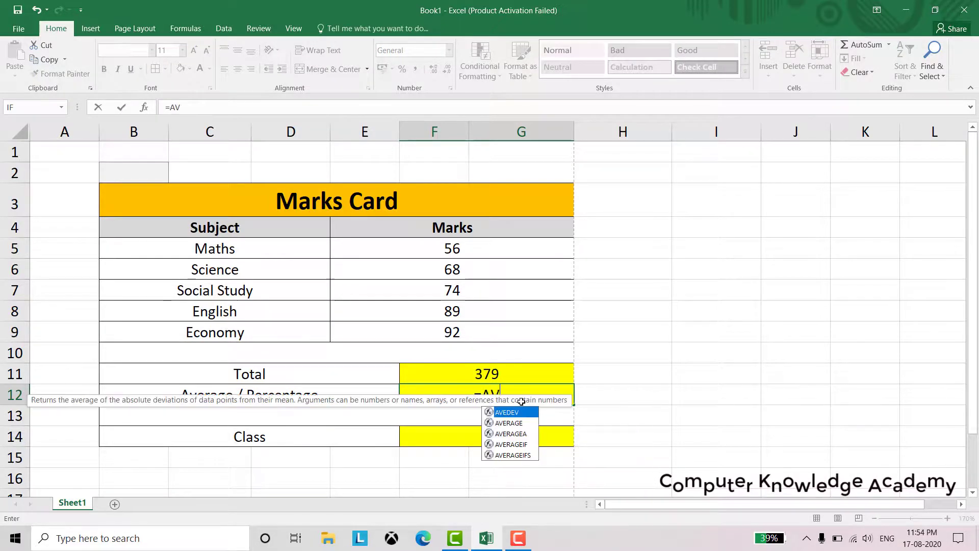
type("ERA")
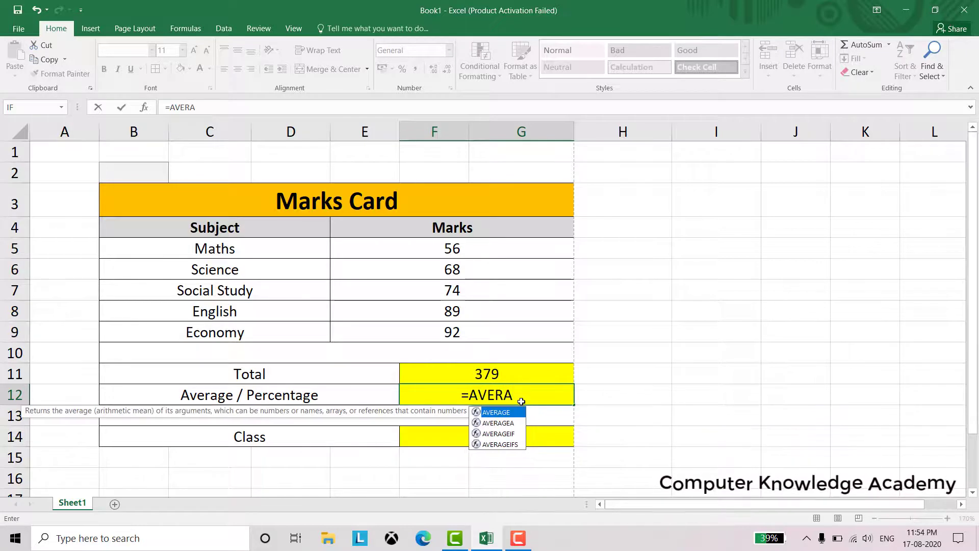
key("Tab")
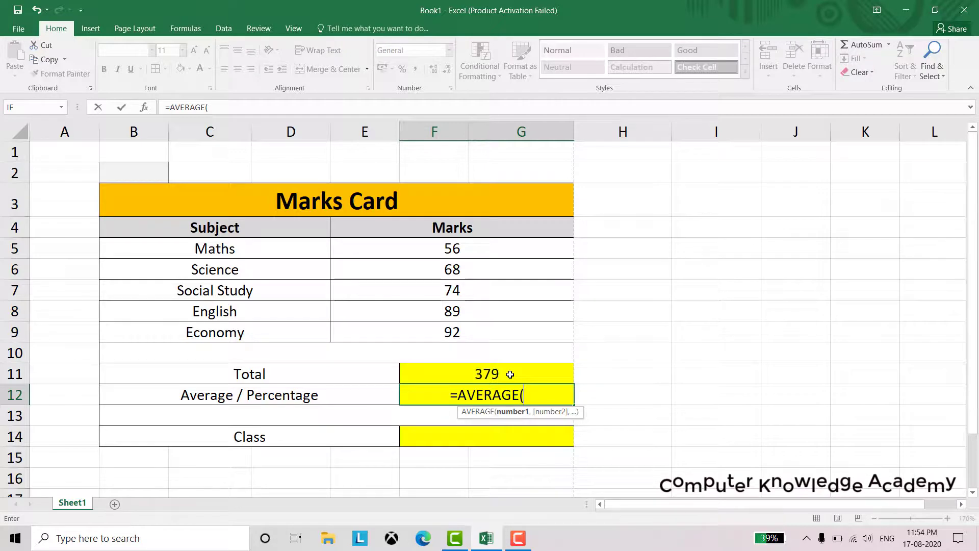
left_click(510, 374)
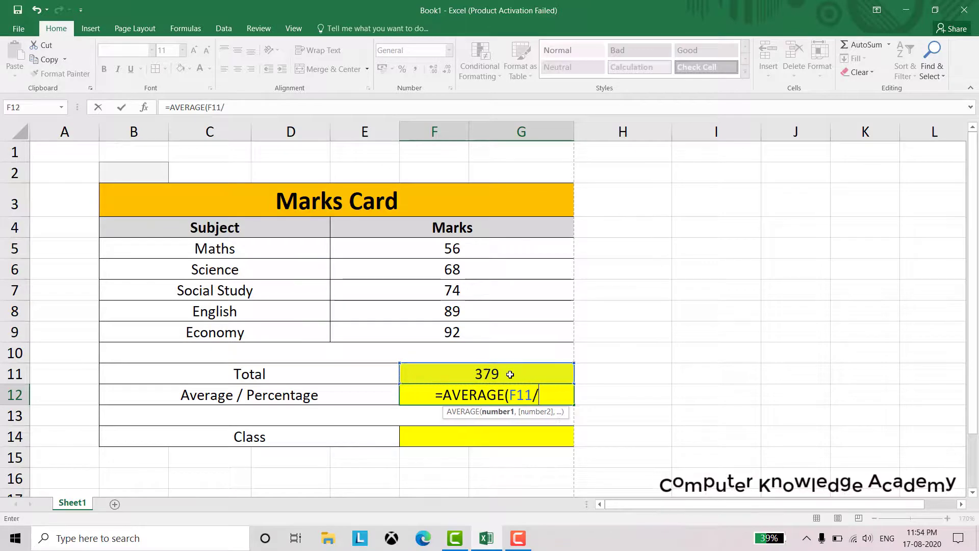
type("/5")
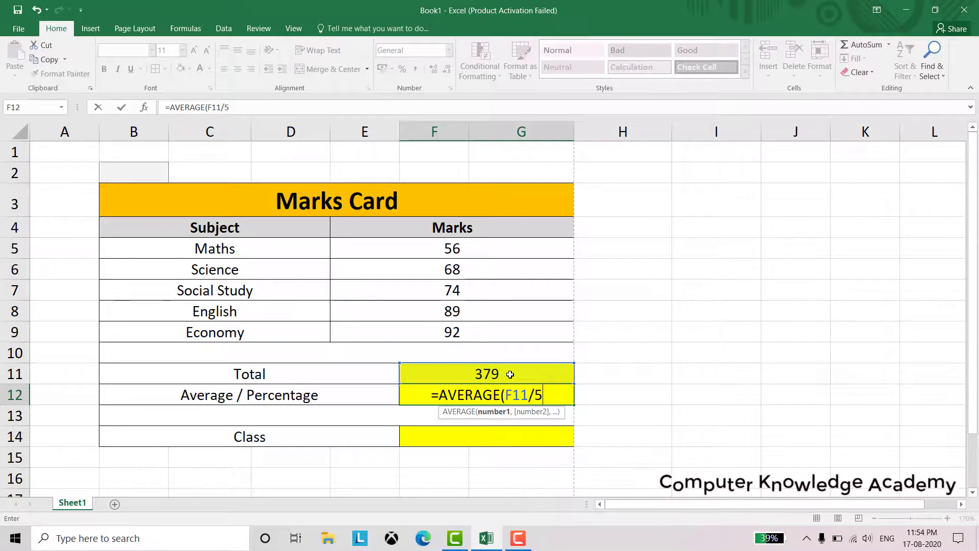
type(")")
key("Return")
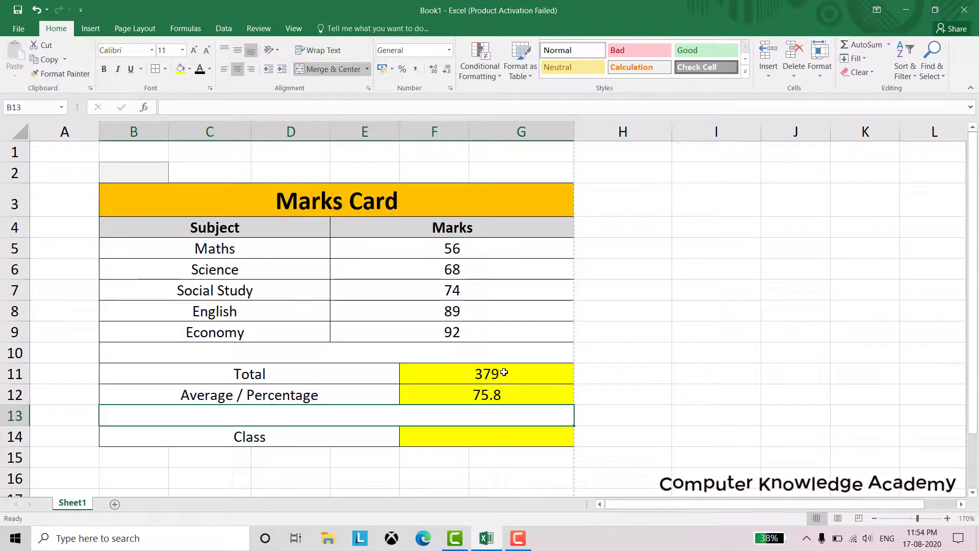
Replace it with =F11/5 so F12 shows 75.8
left_click(498, 398)
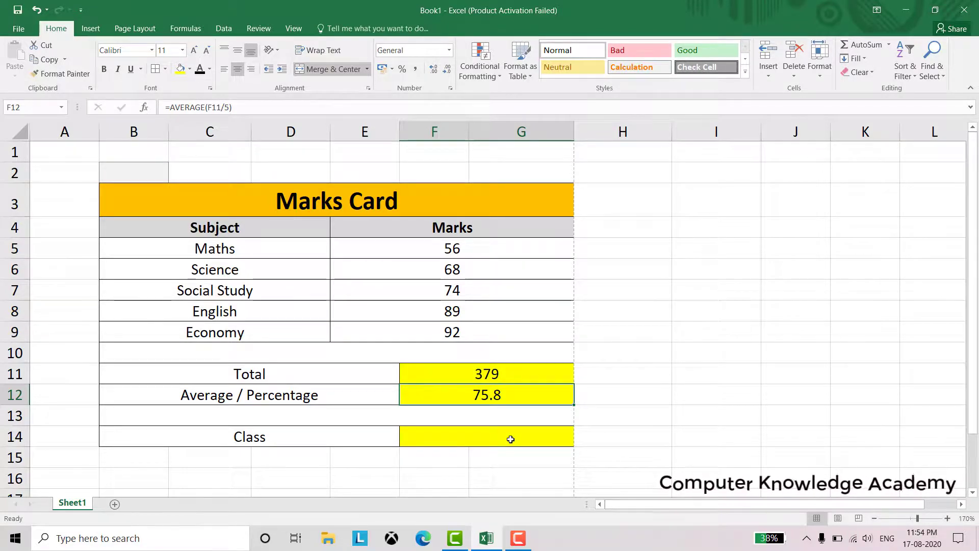
type("=")
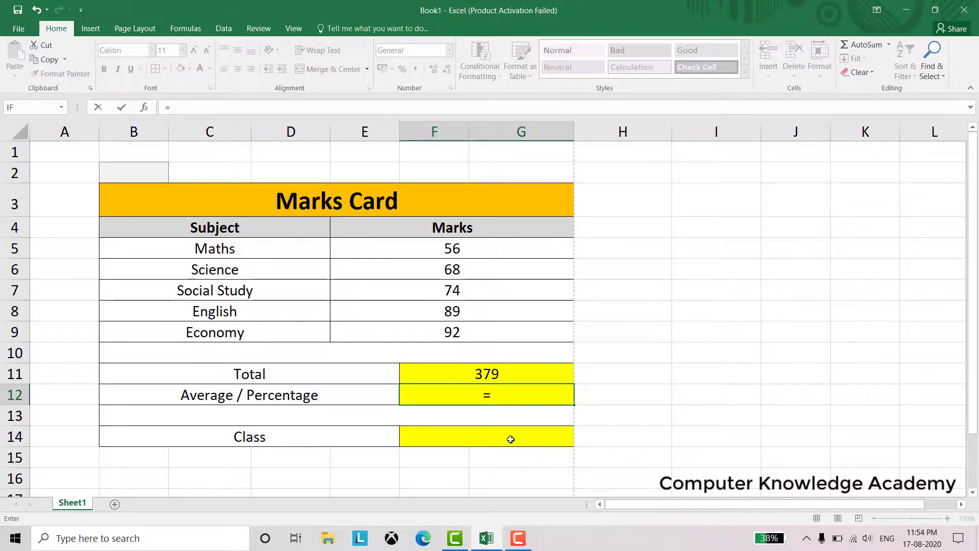
left_click(509, 374)
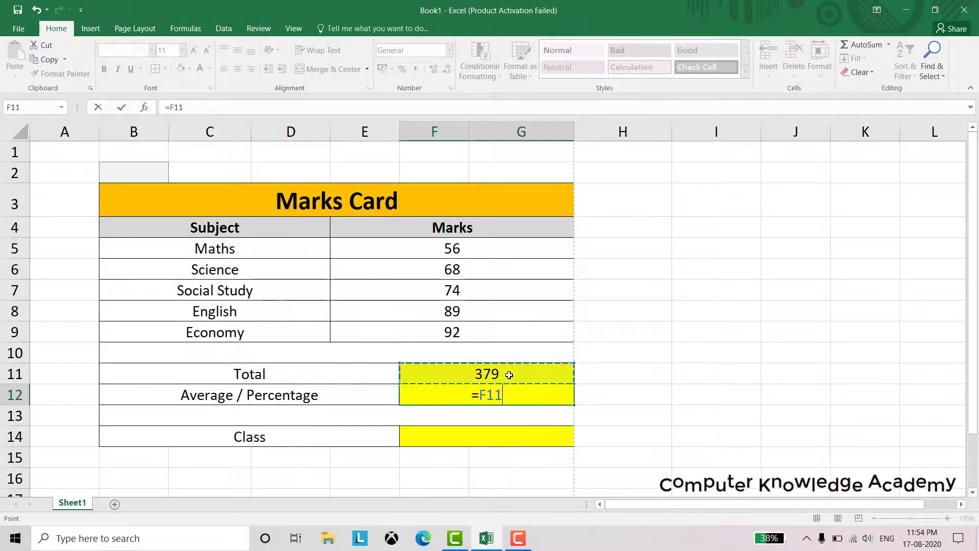
type("/5")
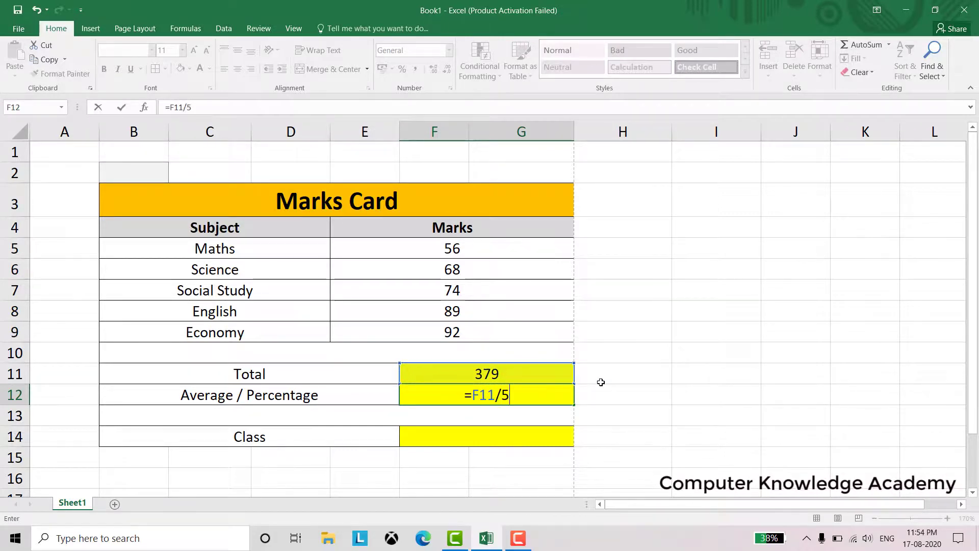
key("Return")
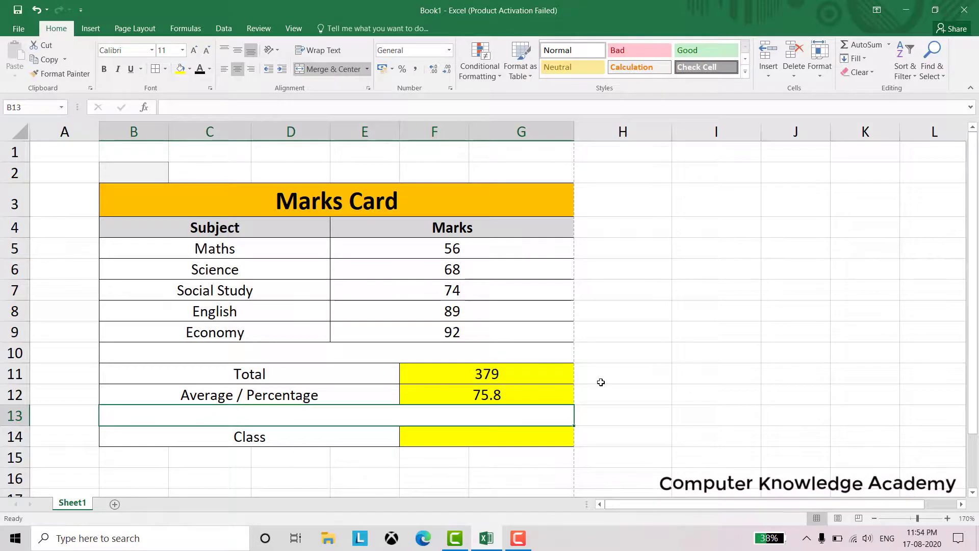
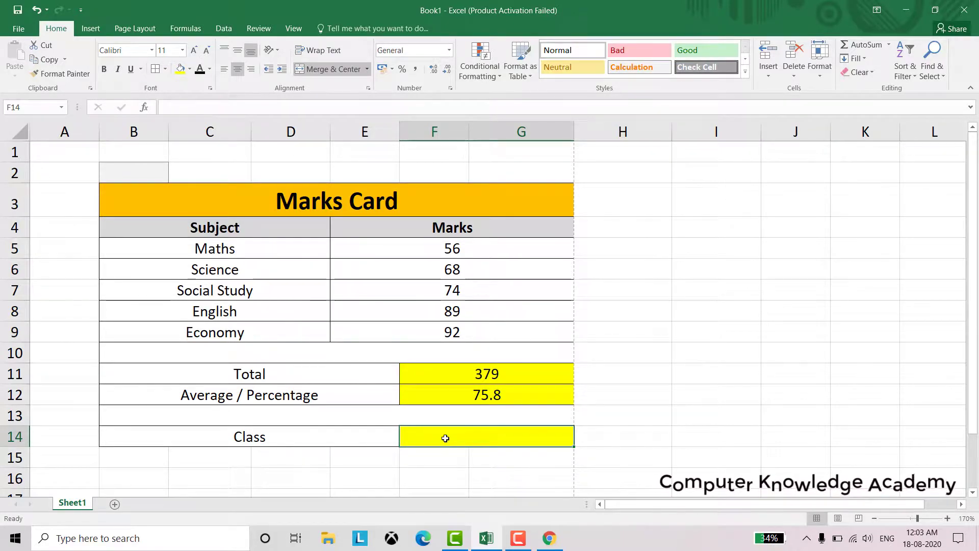
Enter =IF(F12>=70,"PASS","FAIL") in the Class cell F14, testing the 75.8 average
left_click(453, 399)
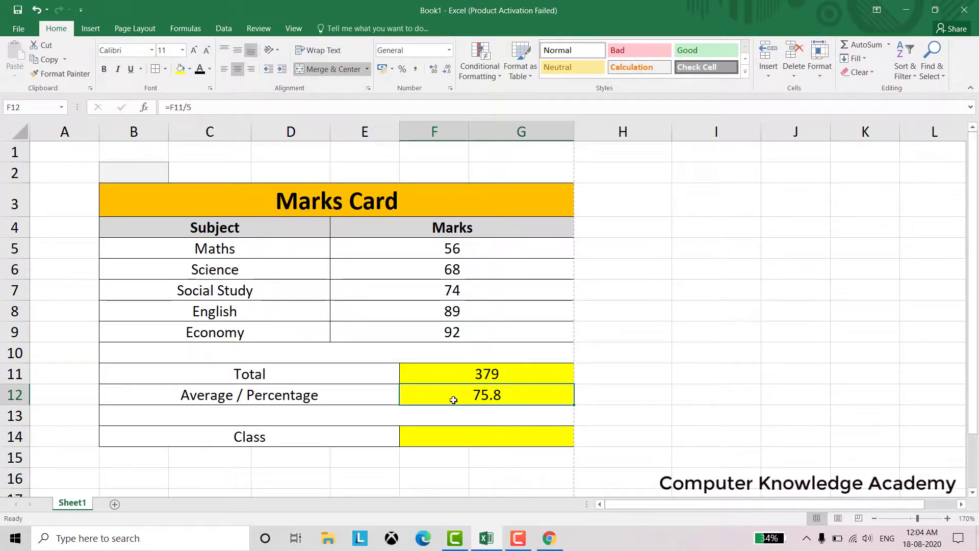
left_click(459, 437)
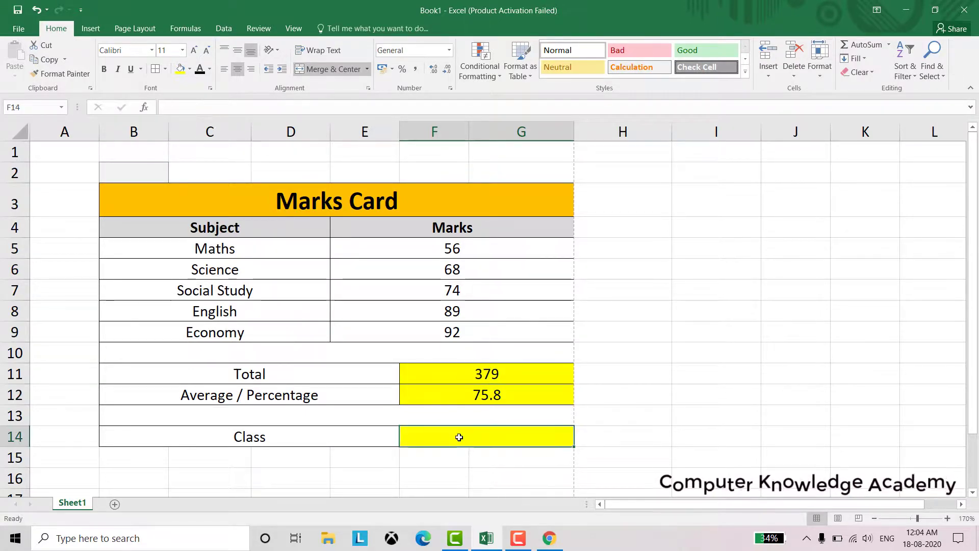
type("=")
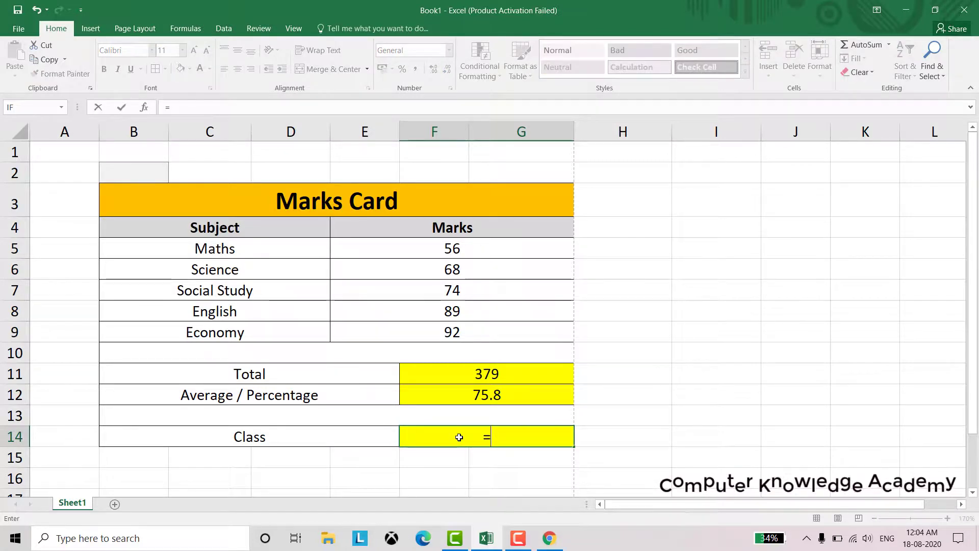
type("IF(")
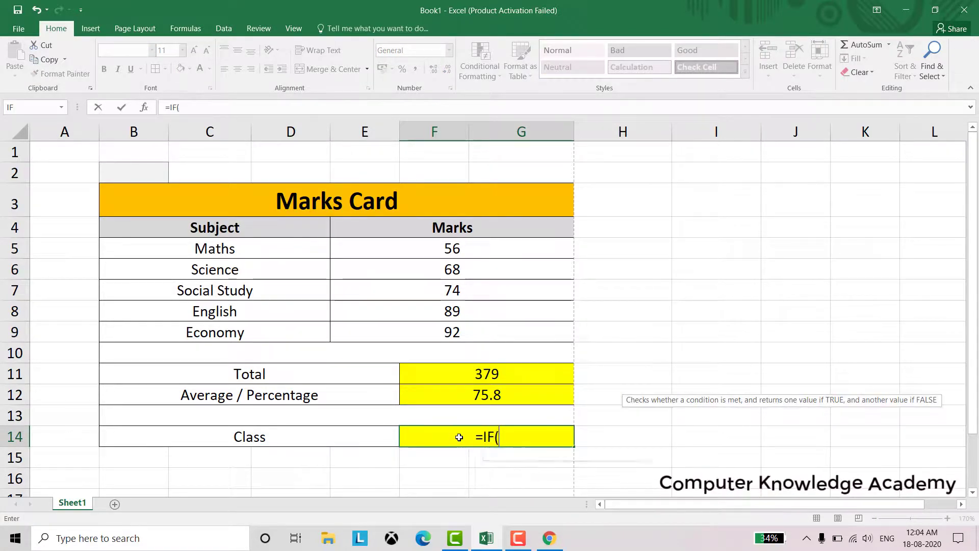
left_click(460, 395)
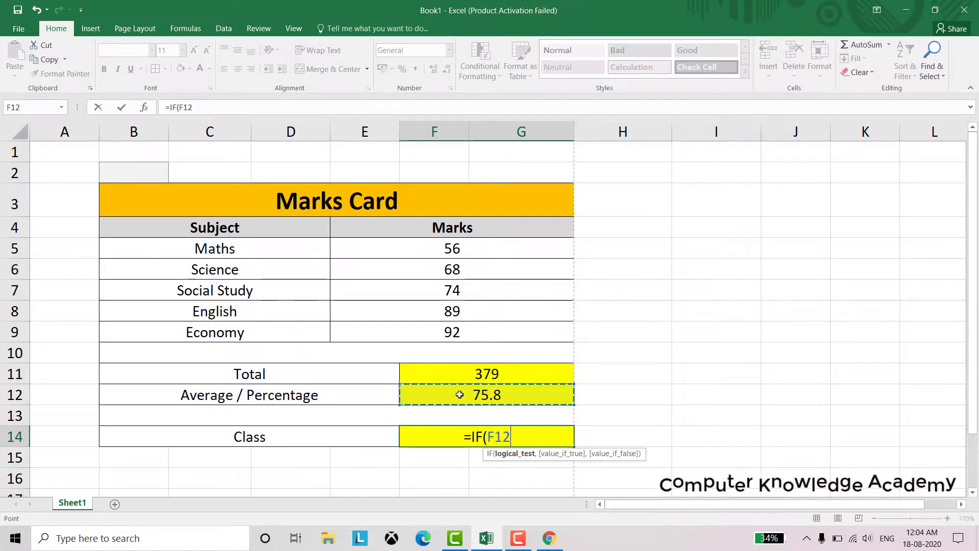
type(">=")
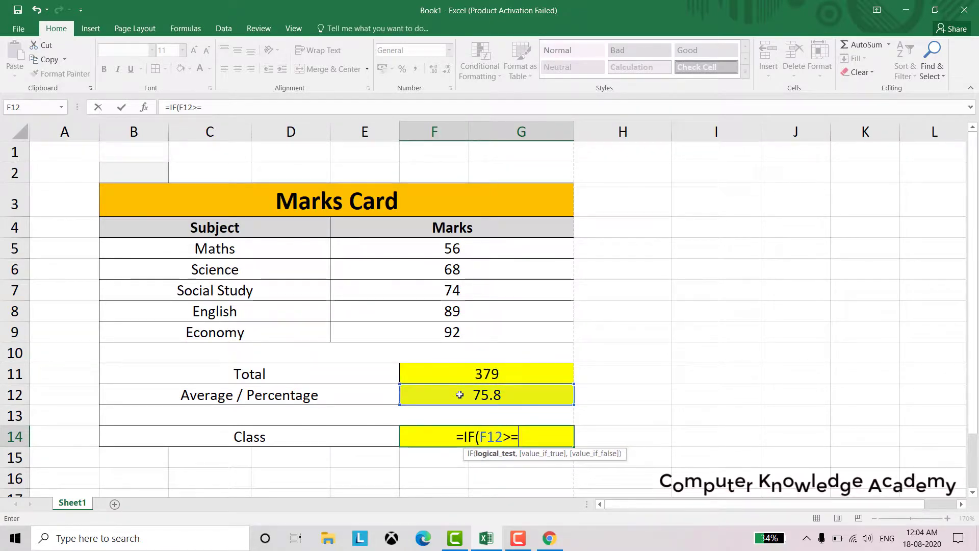
type("70")
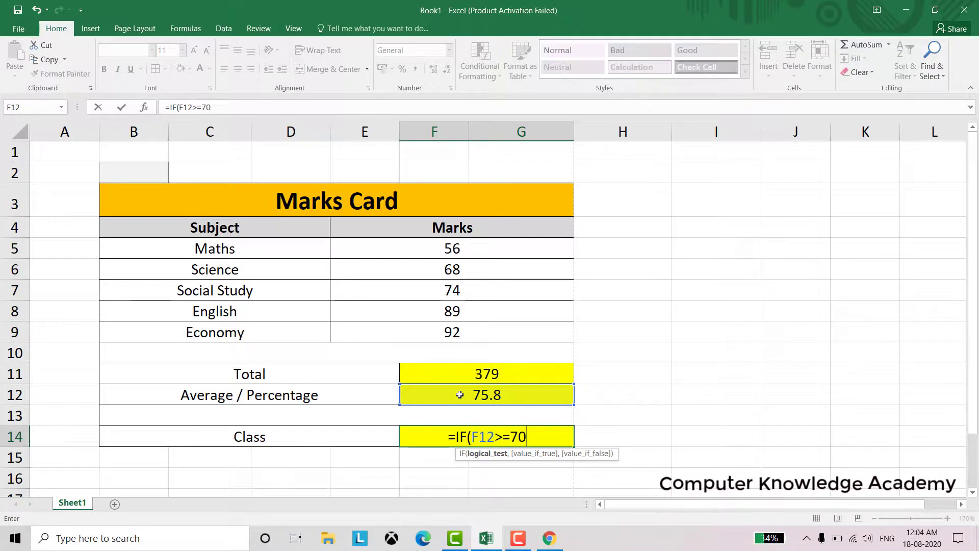
type(",")
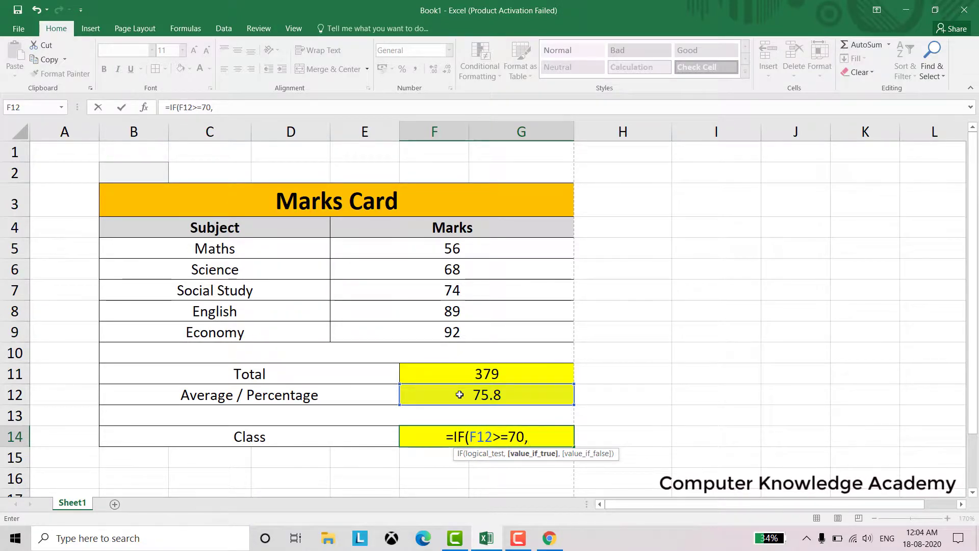
type("\"PAS")
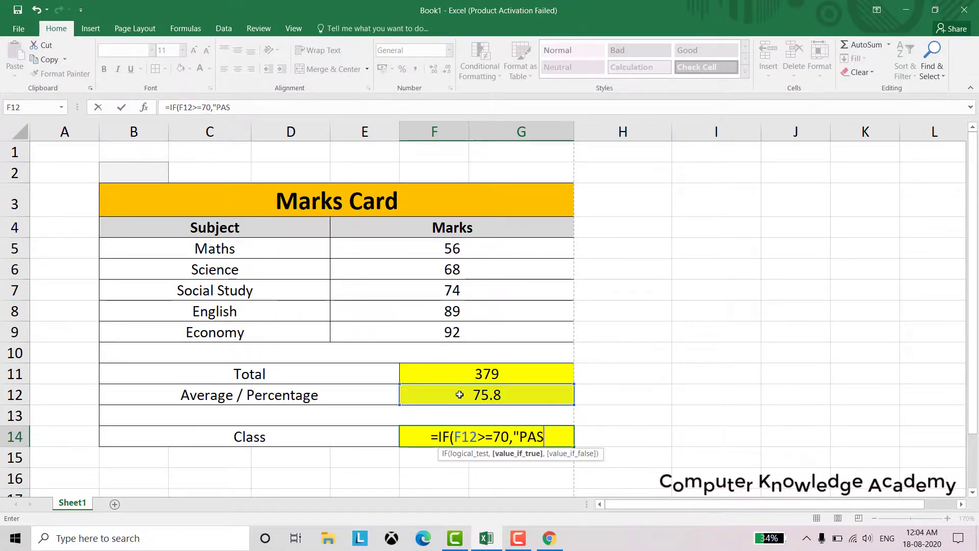
type("S\",")
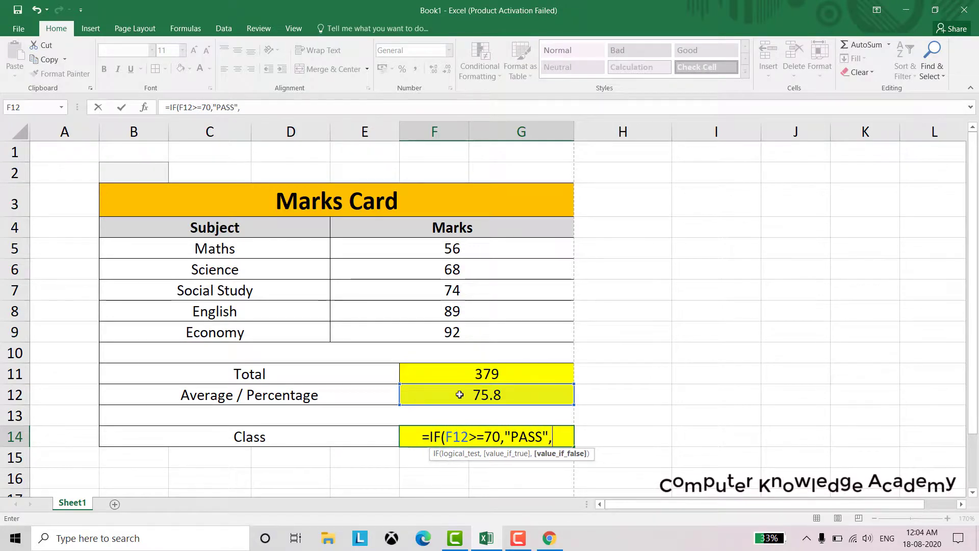
type("\"FAI")
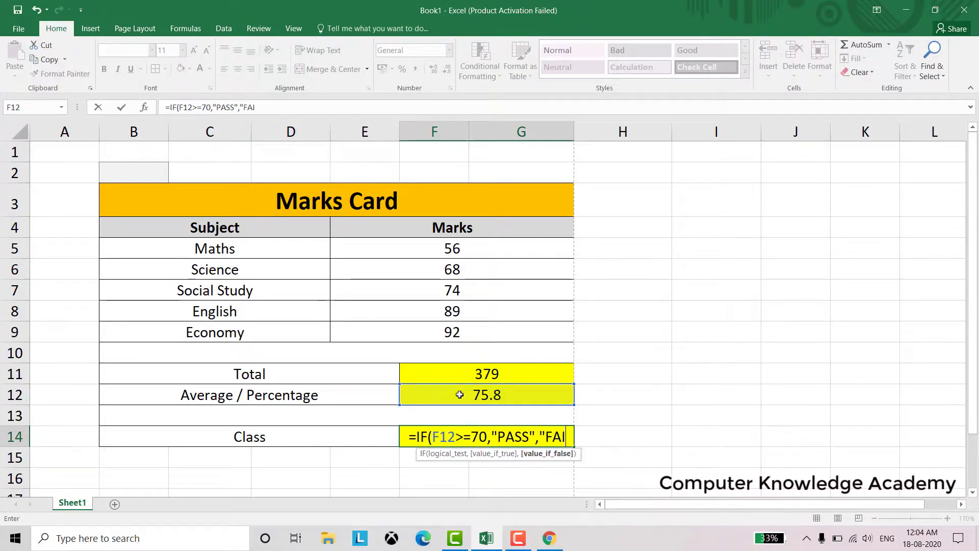
type("L\")")
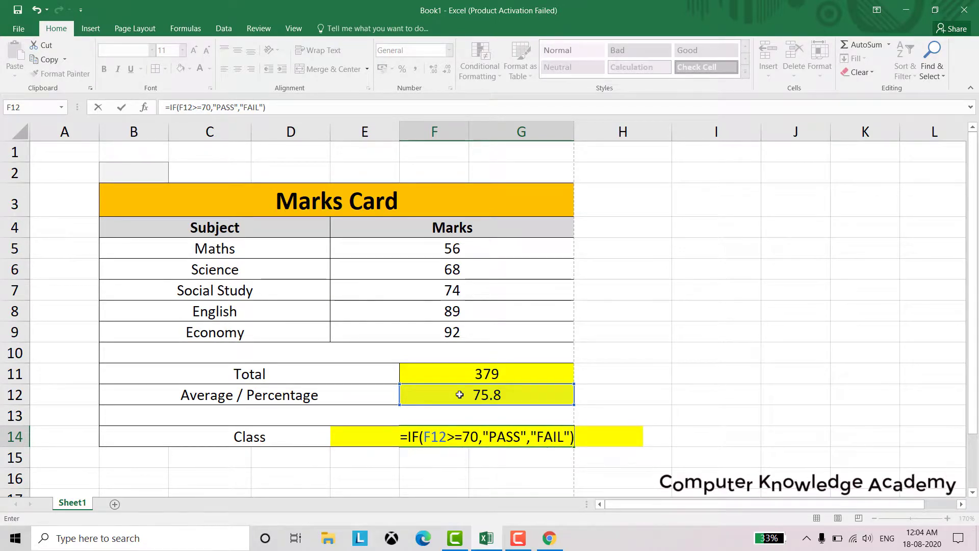
key("Return")
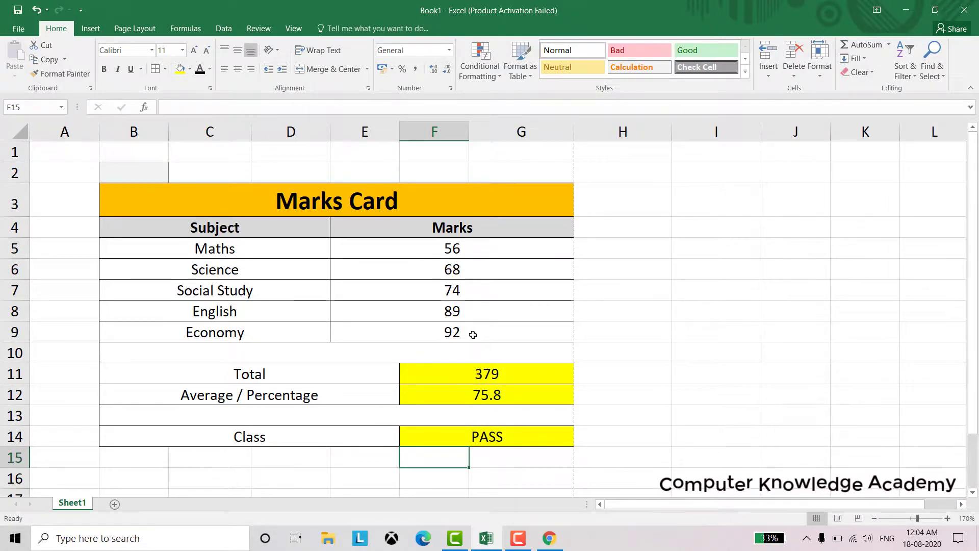
Change the Economy mark in E9 from 92 to 62, turning Class to FAIL
left_click(473, 334)
type("62")
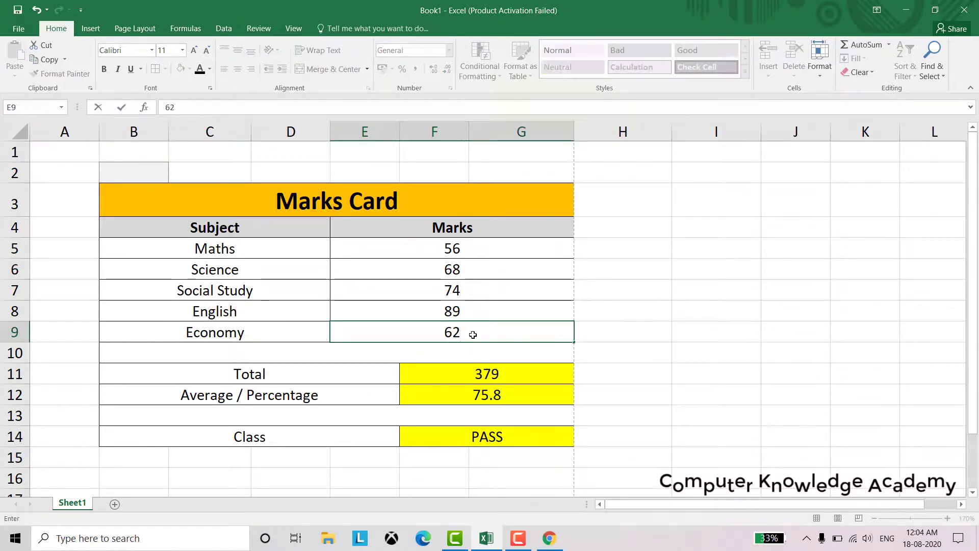
key("Return")
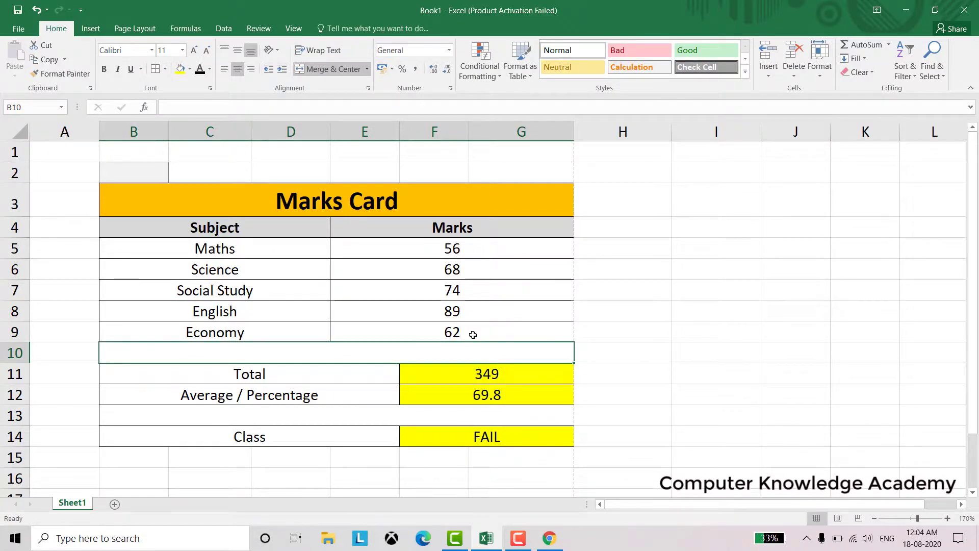
Change the Economy mark to 75, giving Total 362, Average 72.4 and PASS
left_click(472, 335)
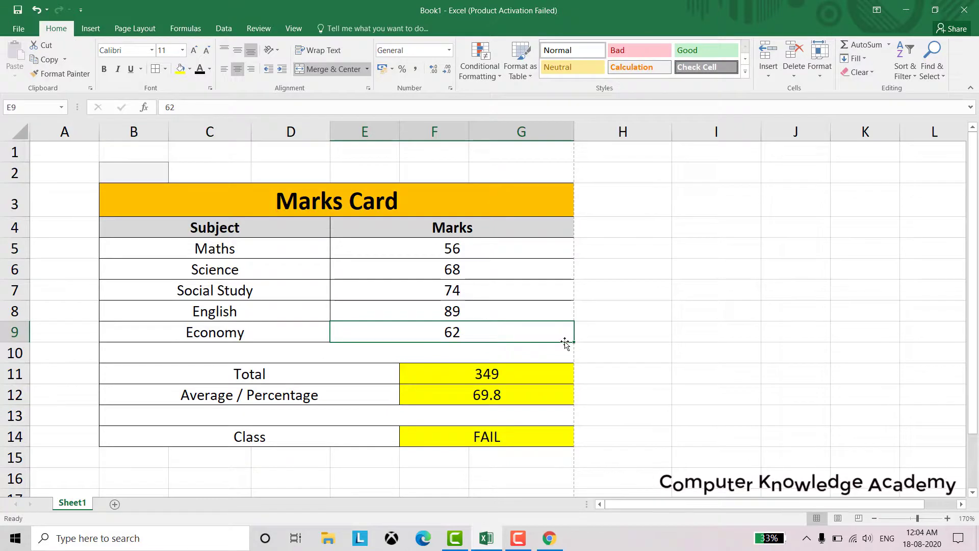
type("75")
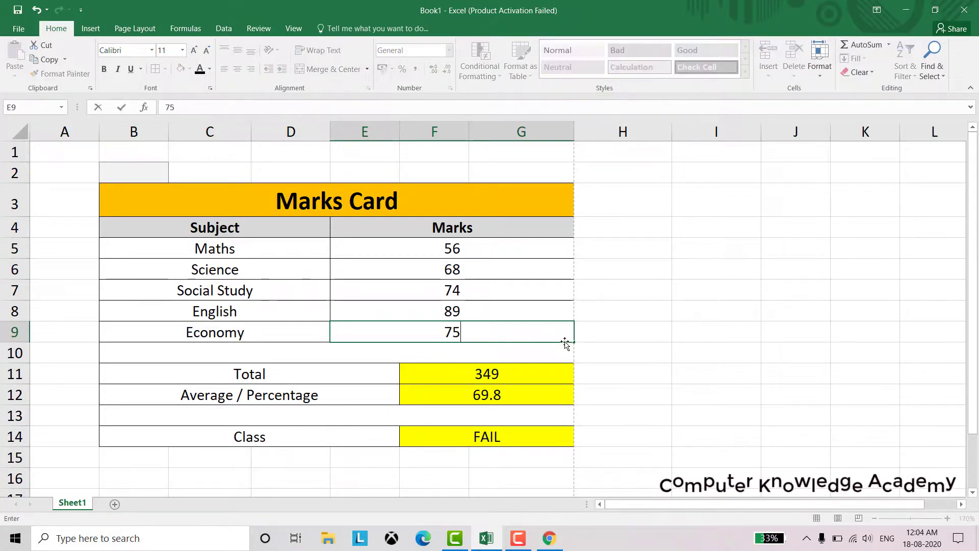
key("Return")
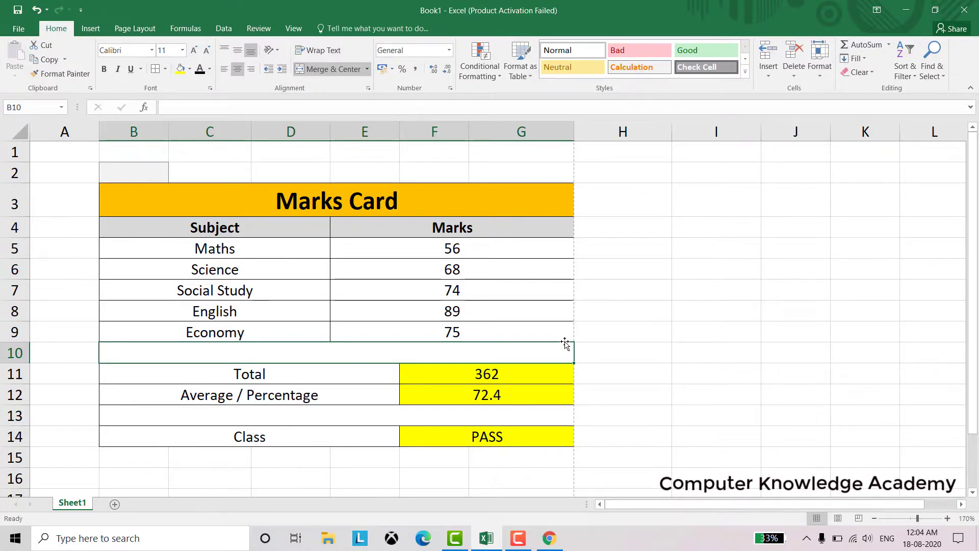
Look through the Formulas ribbon's function library commands
left_click(196, 31)
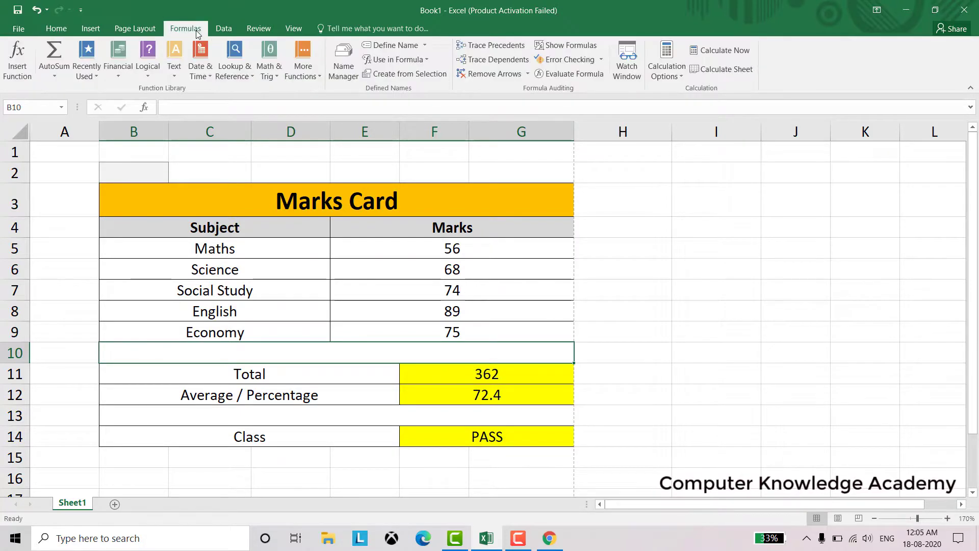
left_click(195, 76)
left_click(195, 76)
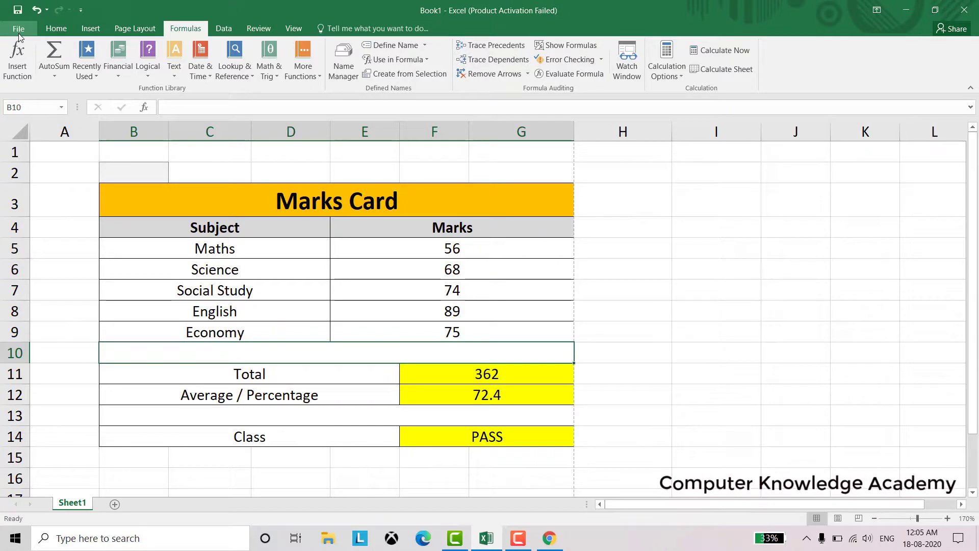
Encrypt the workbook with a password via Protect Workbook, entering and confirming the password
left_click(18, 31)
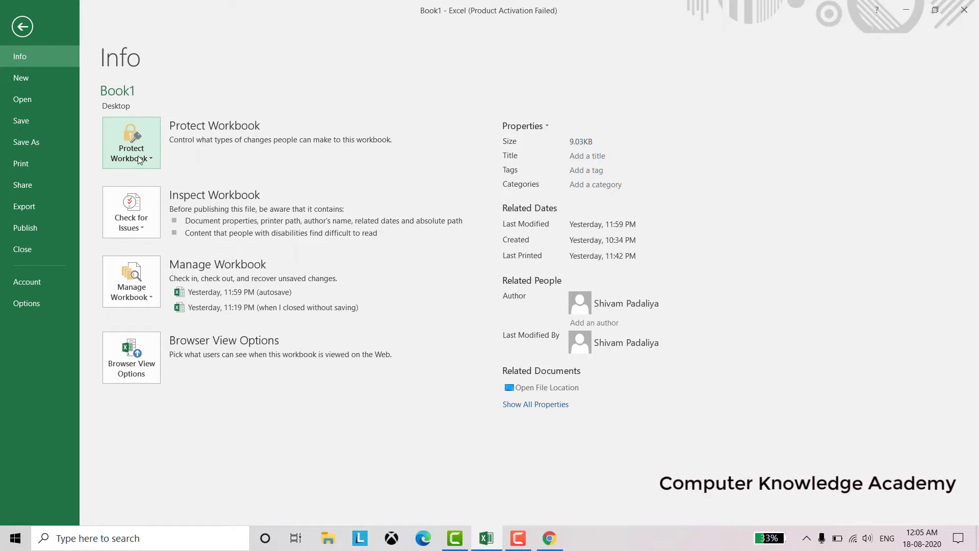
left_click(139, 160)
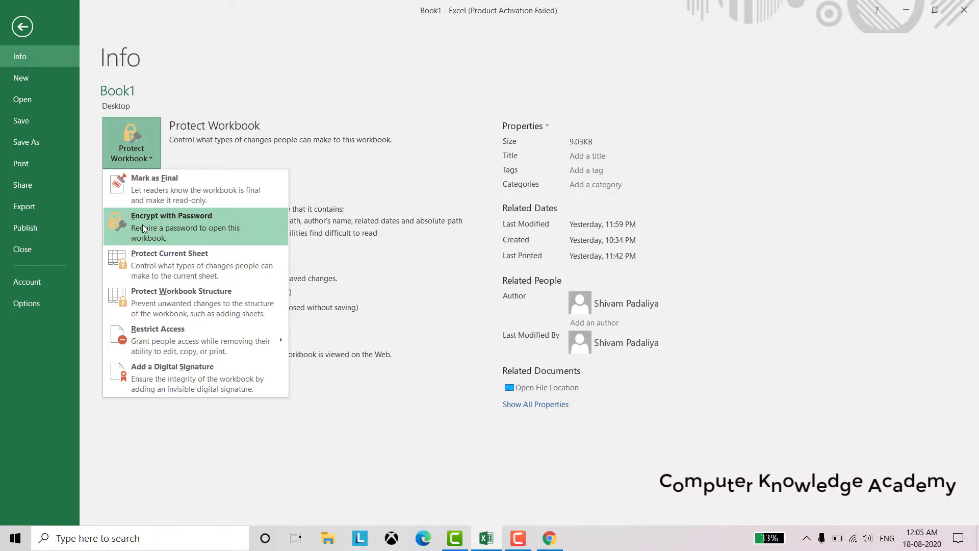
left_click(143, 226)
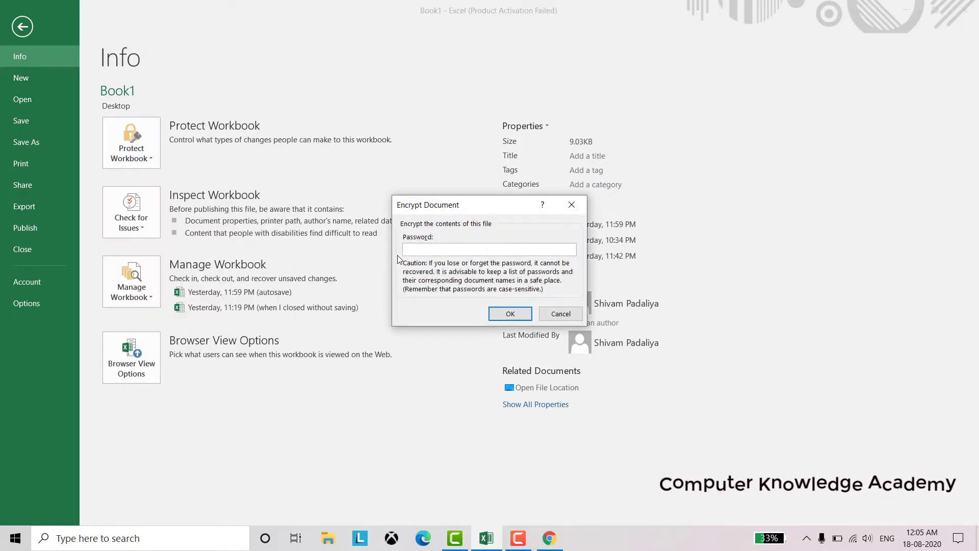
type("123456")
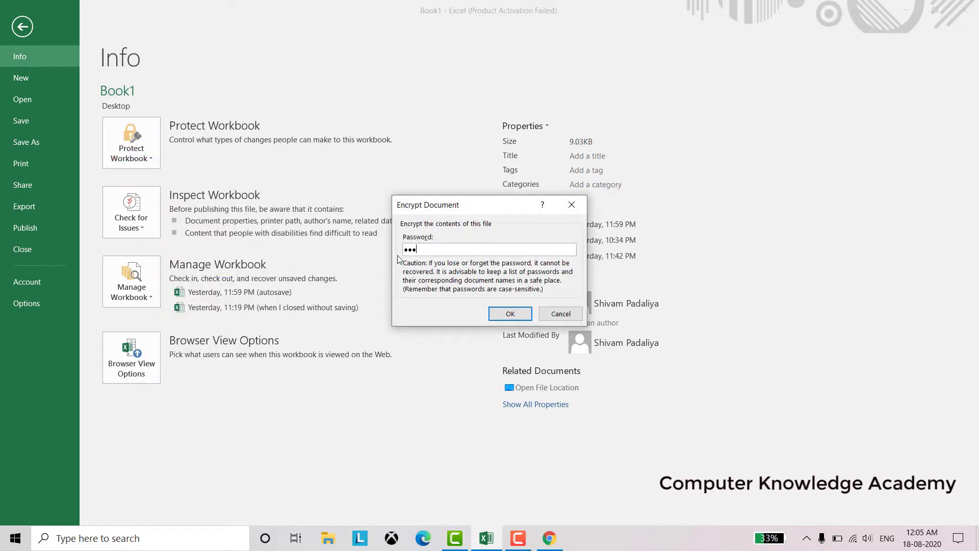
left_click(512, 315)
type("123456")
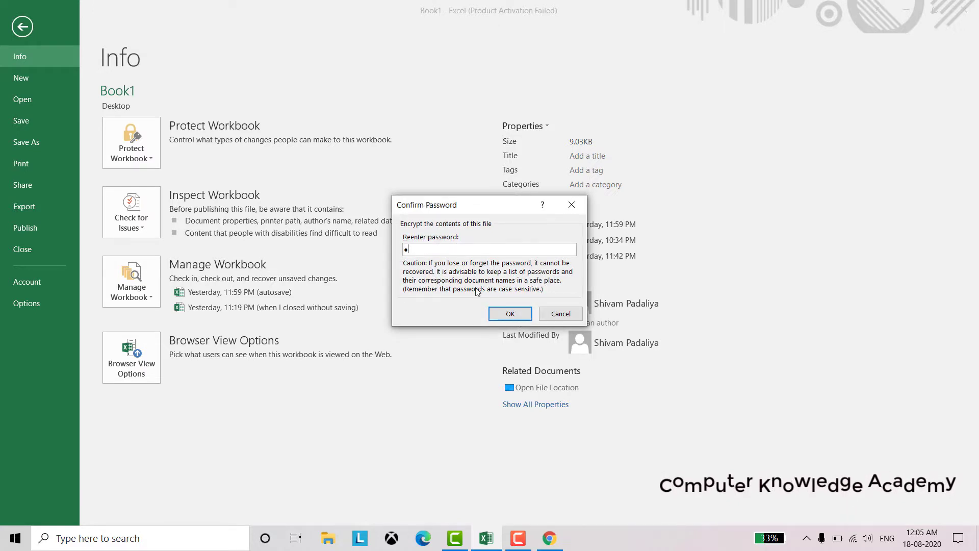
left_click(509, 313)
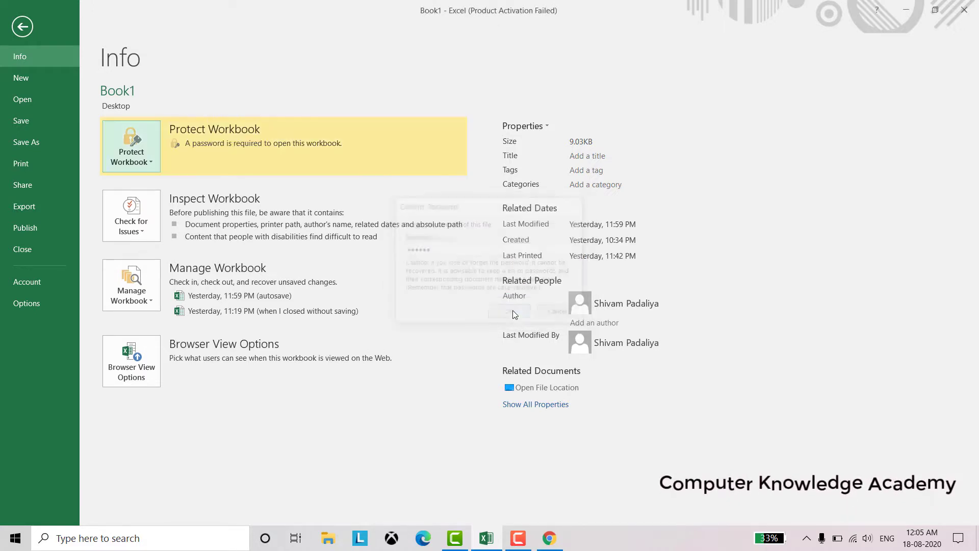
Return to the Marks Card sheet, then close Excel and the Chrome browser
left_click(22, 27)
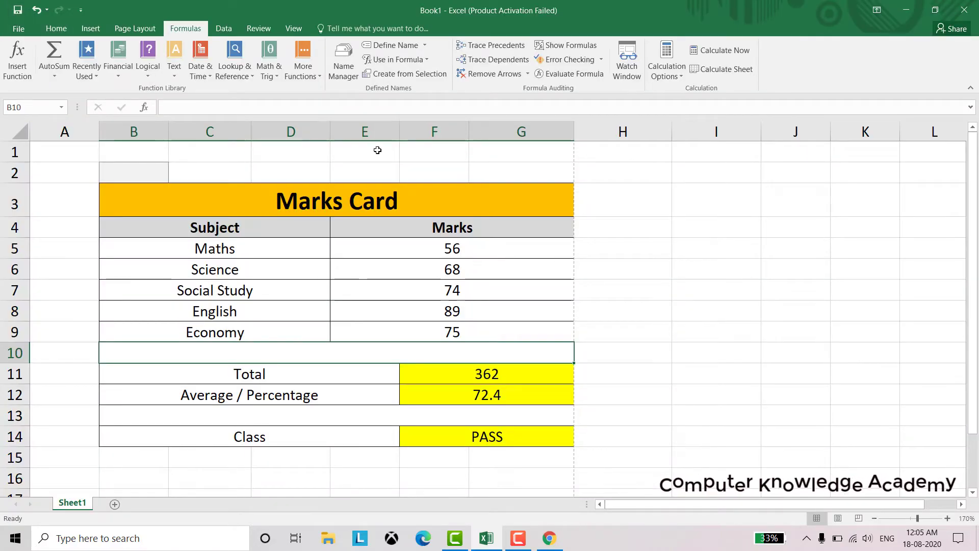
left_click(965, 10)
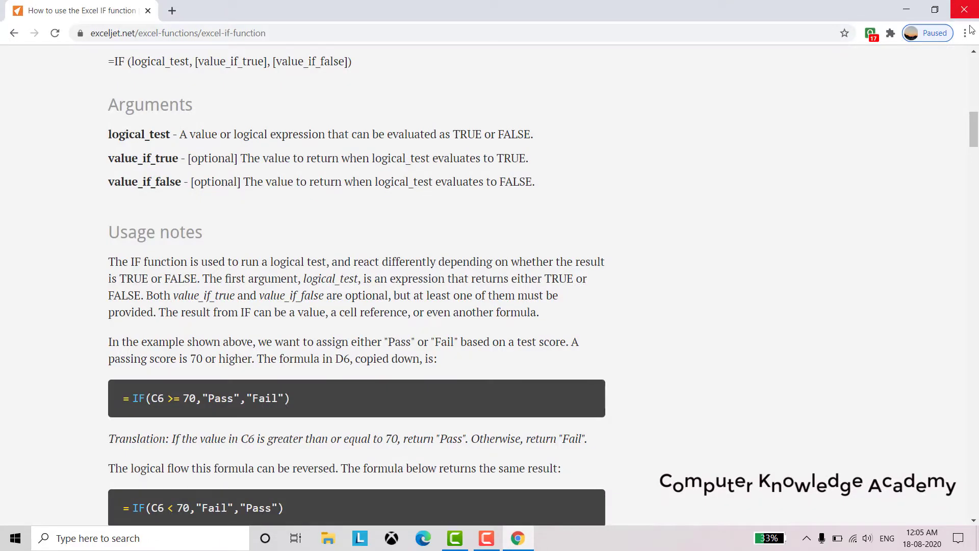
left_click(968, 13)
Reopen Book1 from the desktop and enter its password to open it
double_click(94, 100)
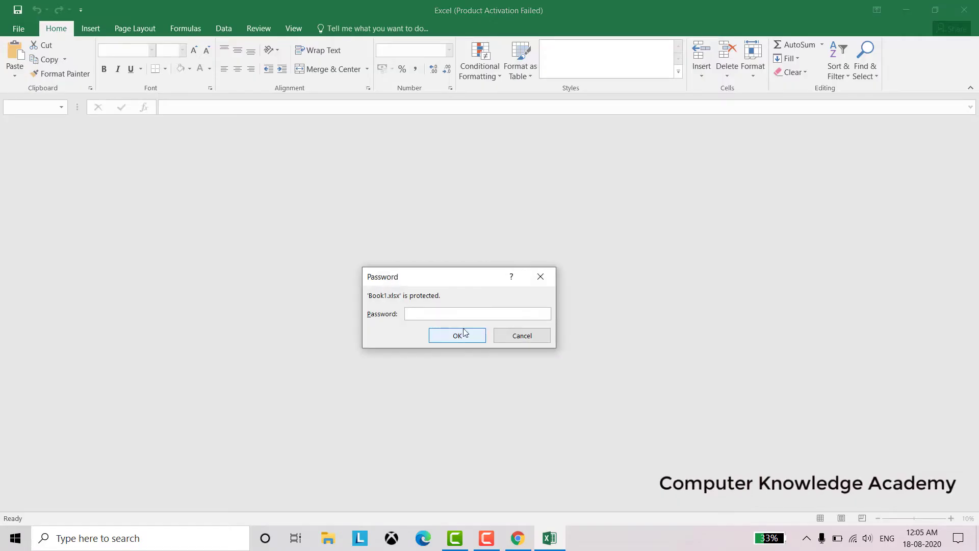
type("123")
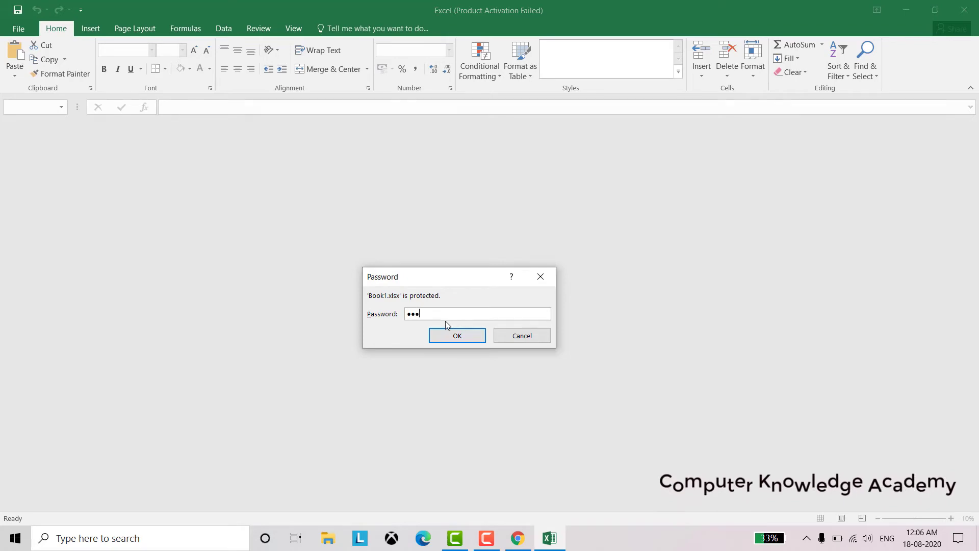
key("Return")
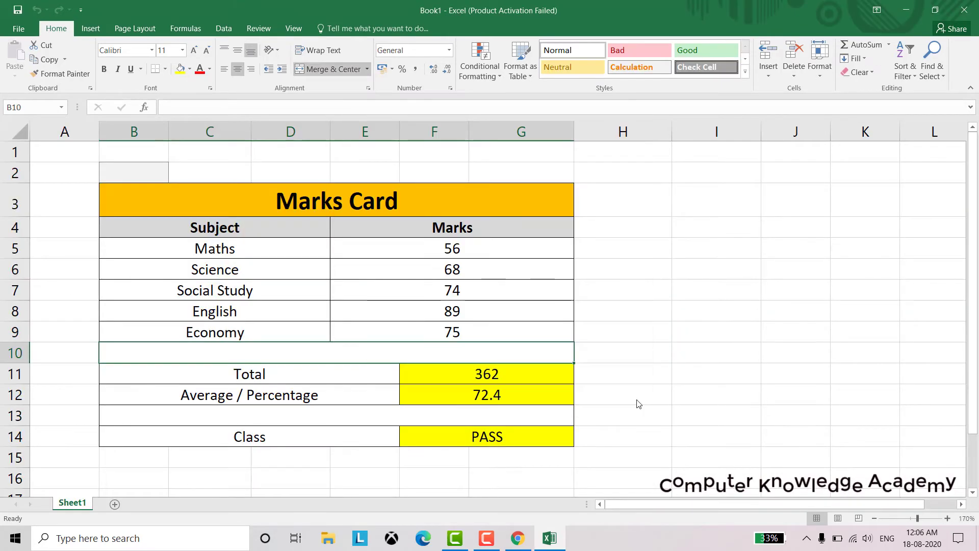